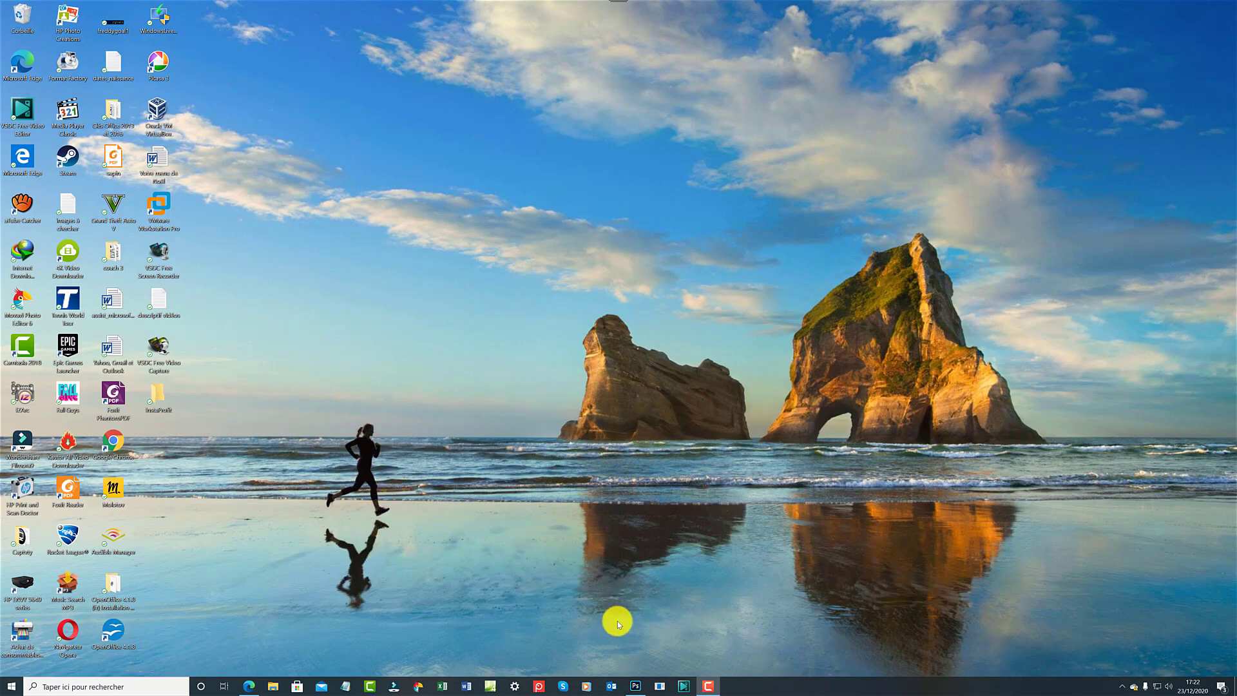
# Switch to Photoshop and start a new document named "Effet Or", keeping the Presse-papiers document type
pyautogui.click(635, 685)
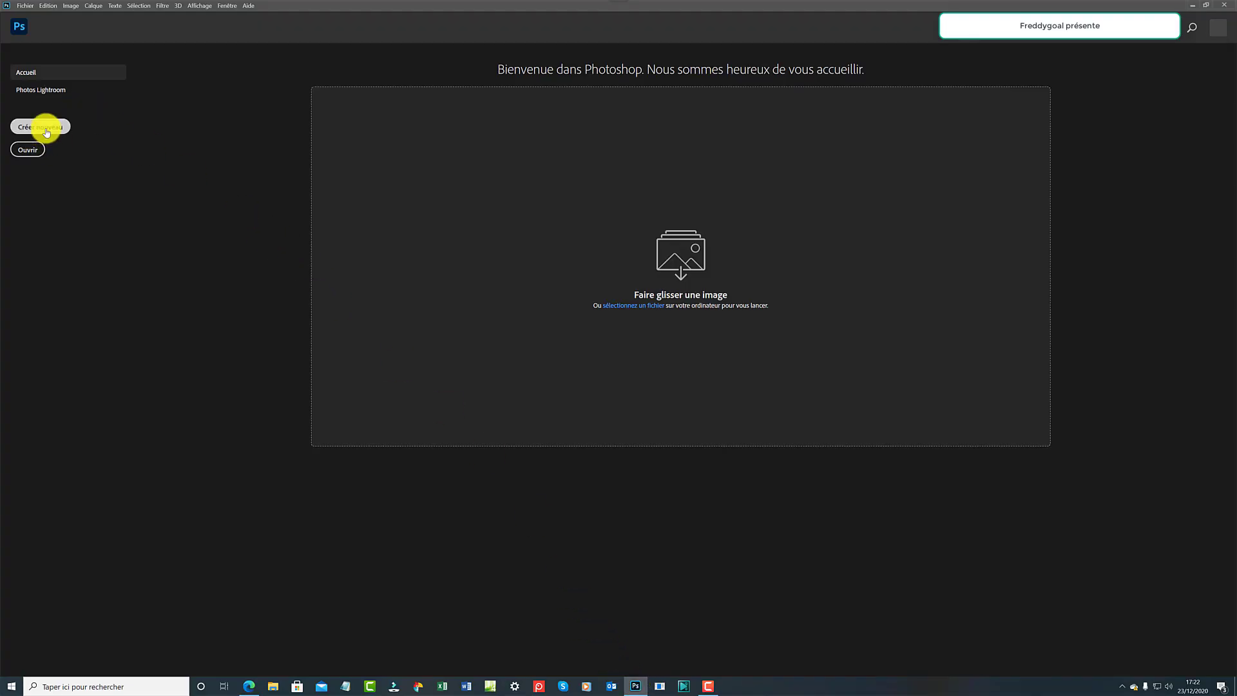
pyautogui.click(46, 133)
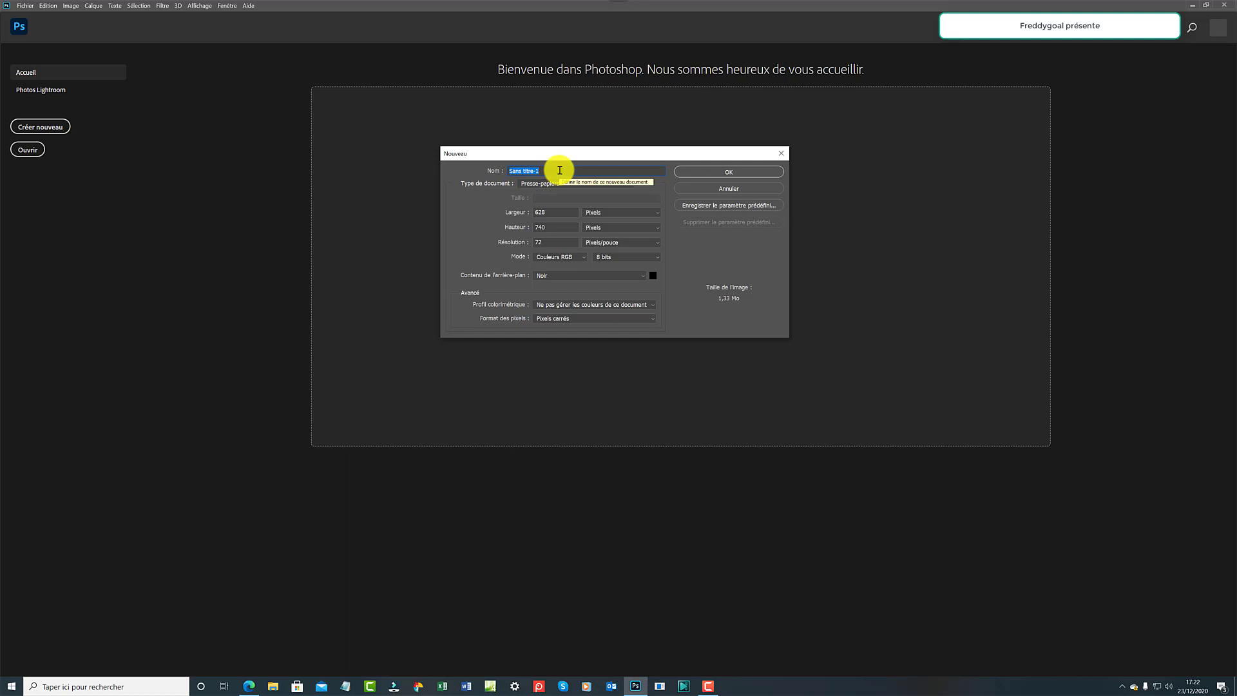
pyautogui.write('Effet Or')
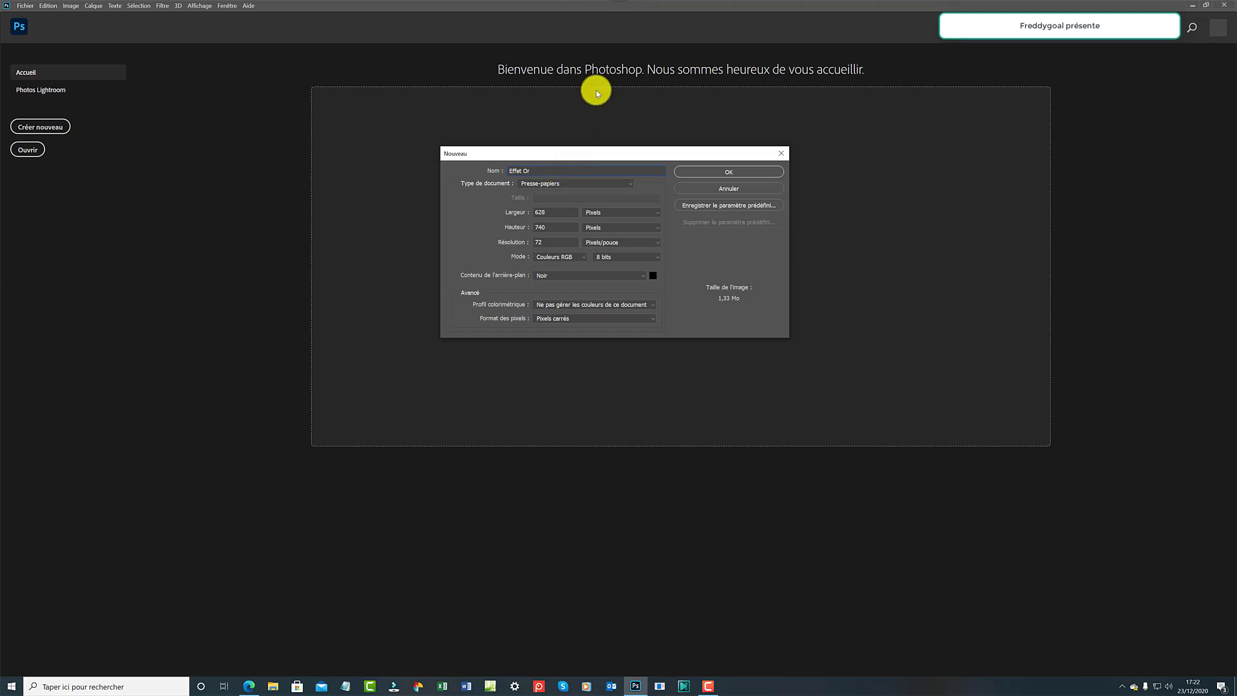
pyautogui.click(630, 184)
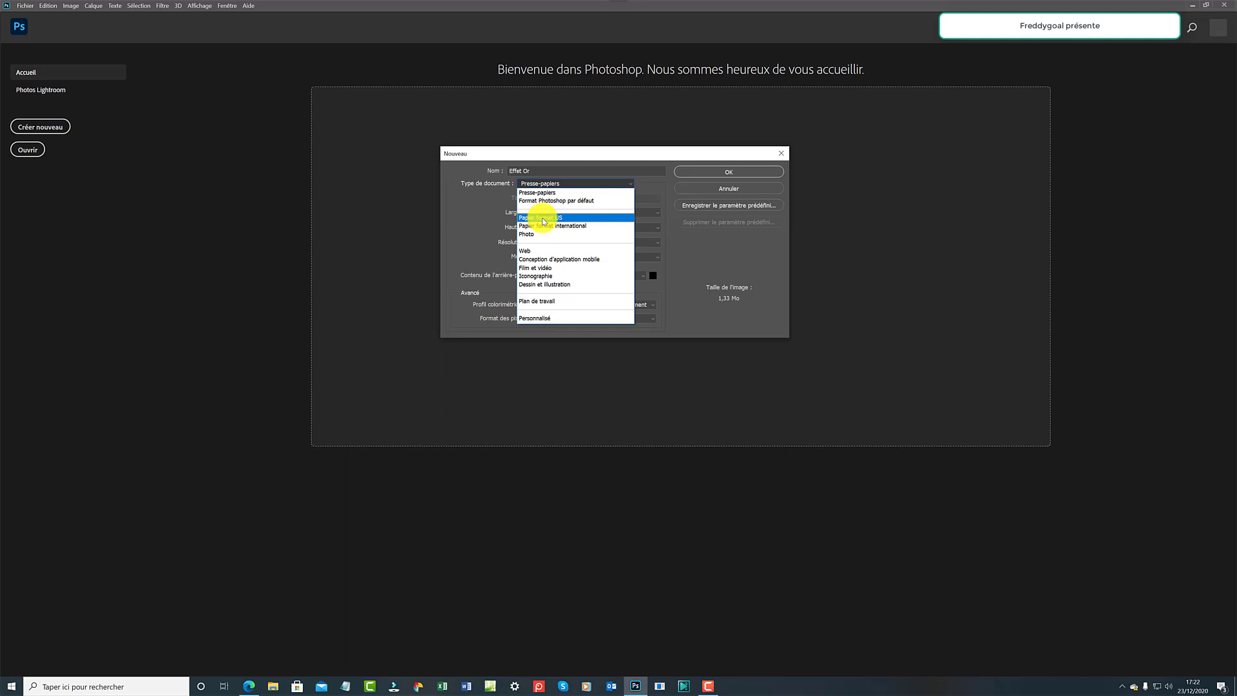
pyautogui.click(573, 185)
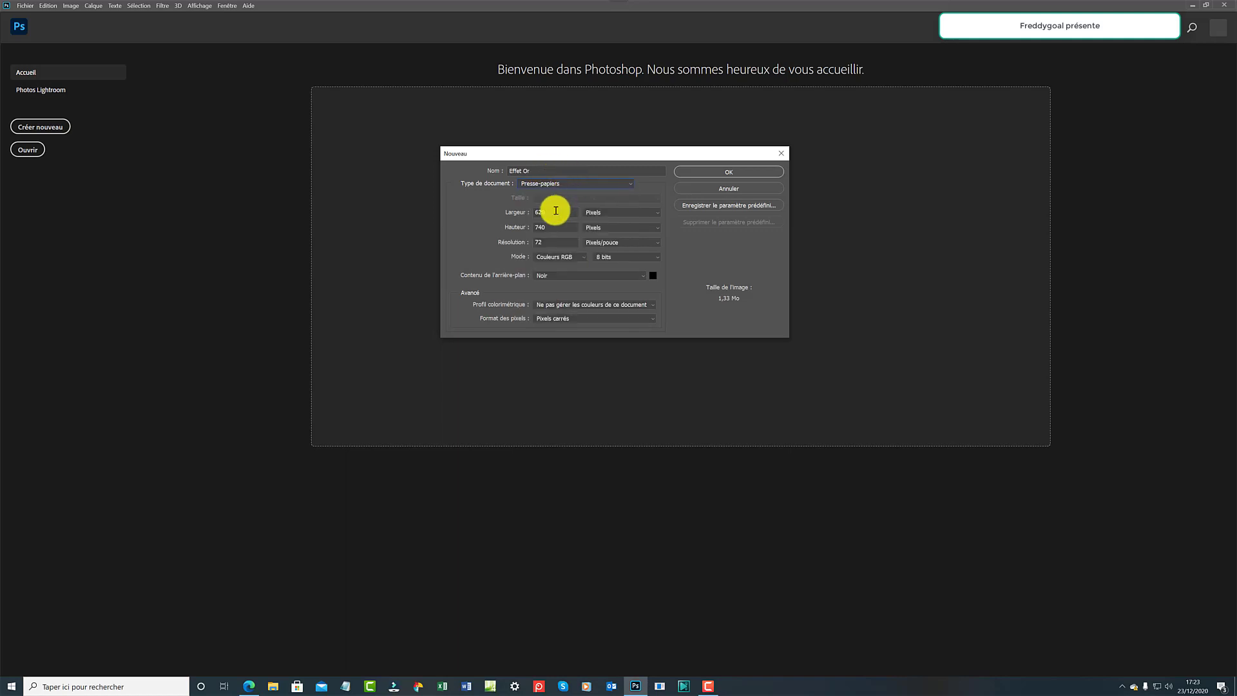
# Set the new document's width to 1280 pixels and its height to 720 pixels
pyautogui.moveTo(556, 210); pyautogui.dragTo(522, 219)
pyautogui.doubleClick(550, 215)
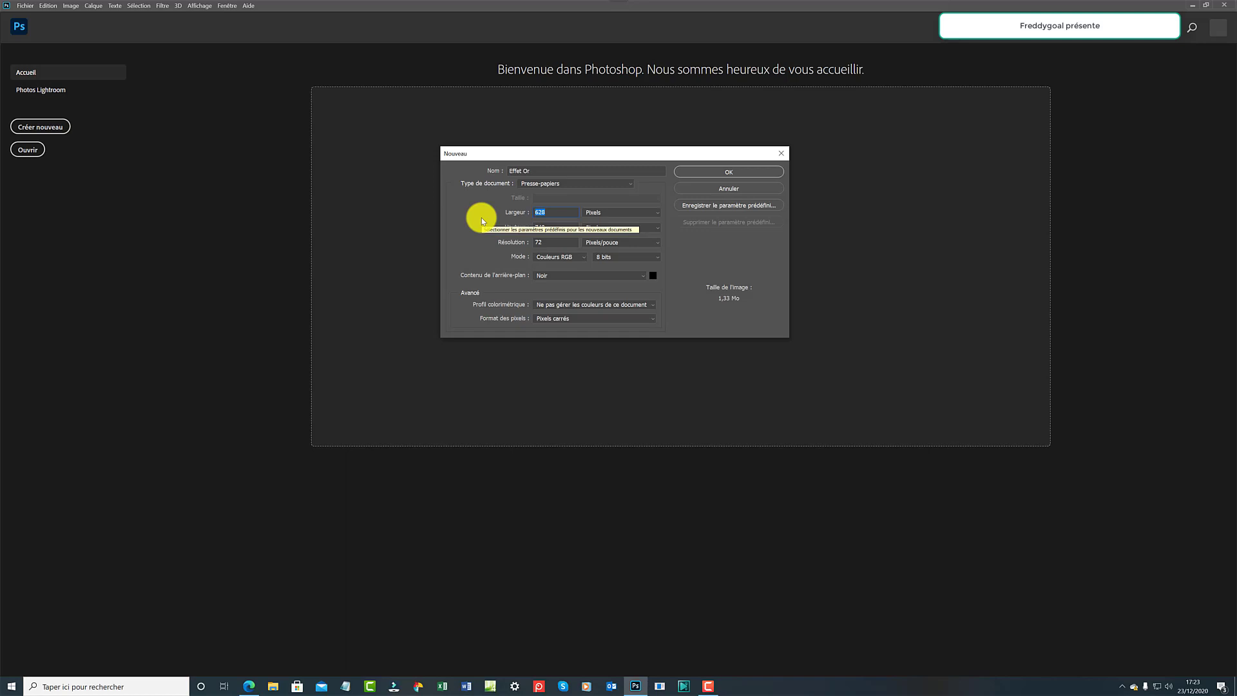
pyautogui.write('1280')
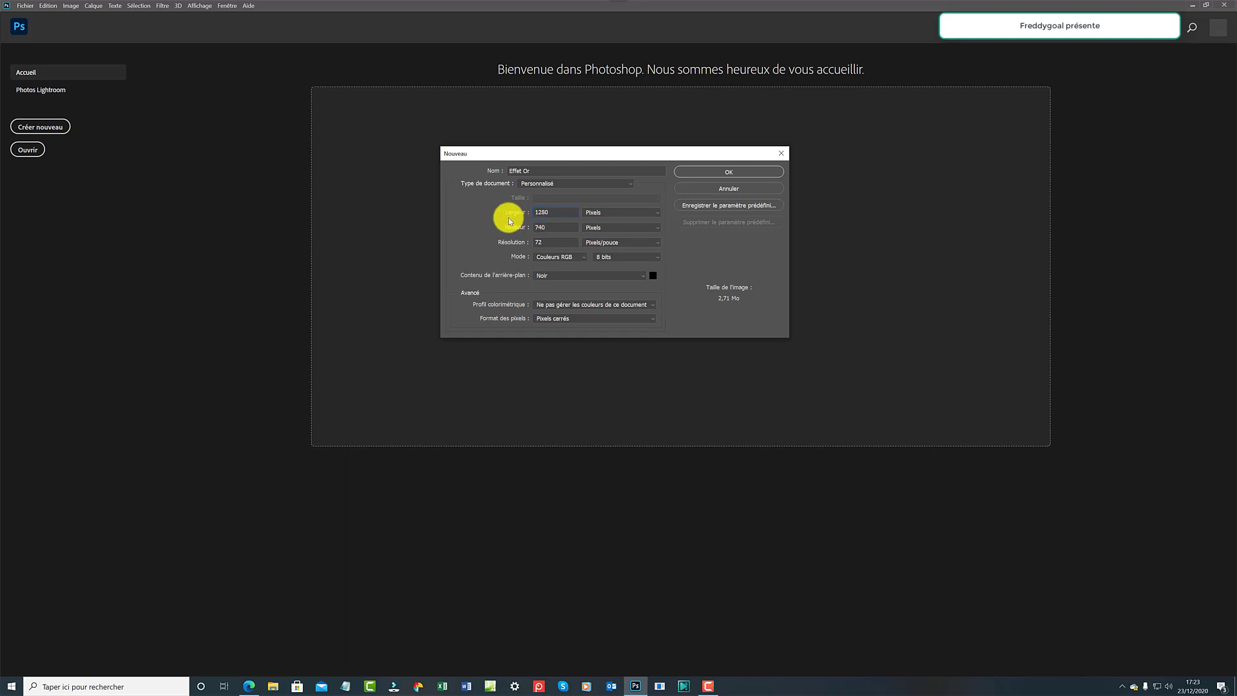
pyautogui.click(540, 225)
pyautogui.write('720')
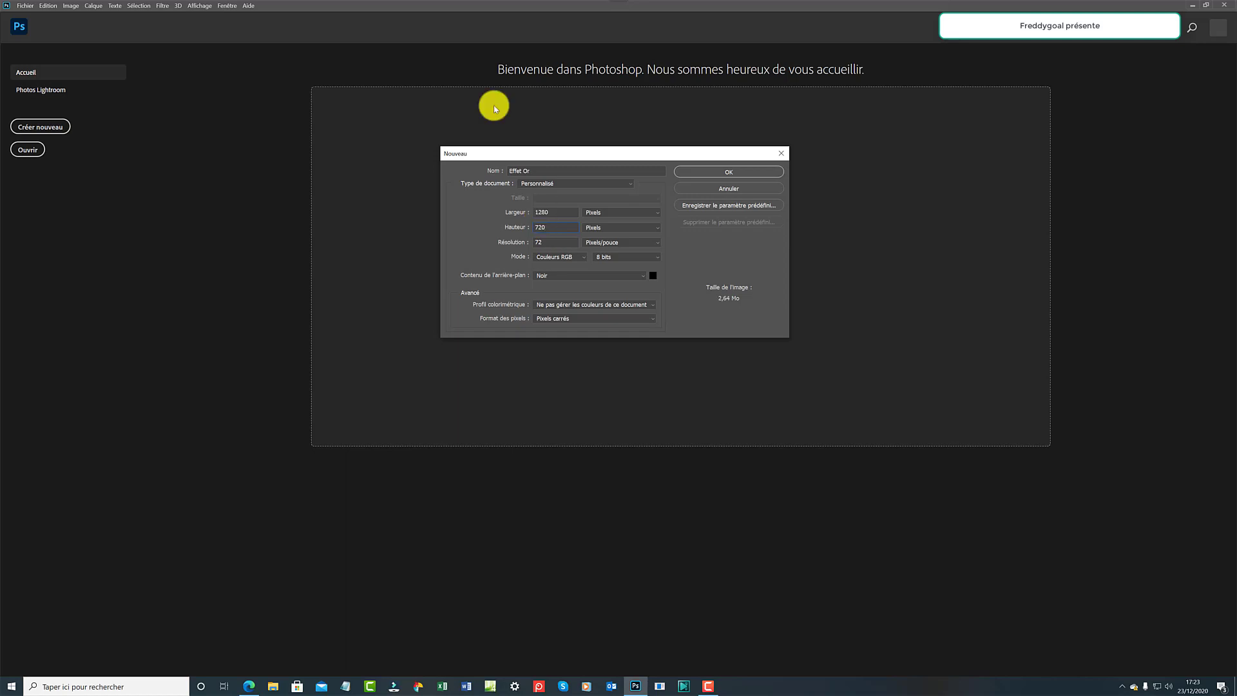
# Choose Noir as the background contents and create the document
pyautogui.moveTo(652, 34)
pyautogui.click(644, 279)
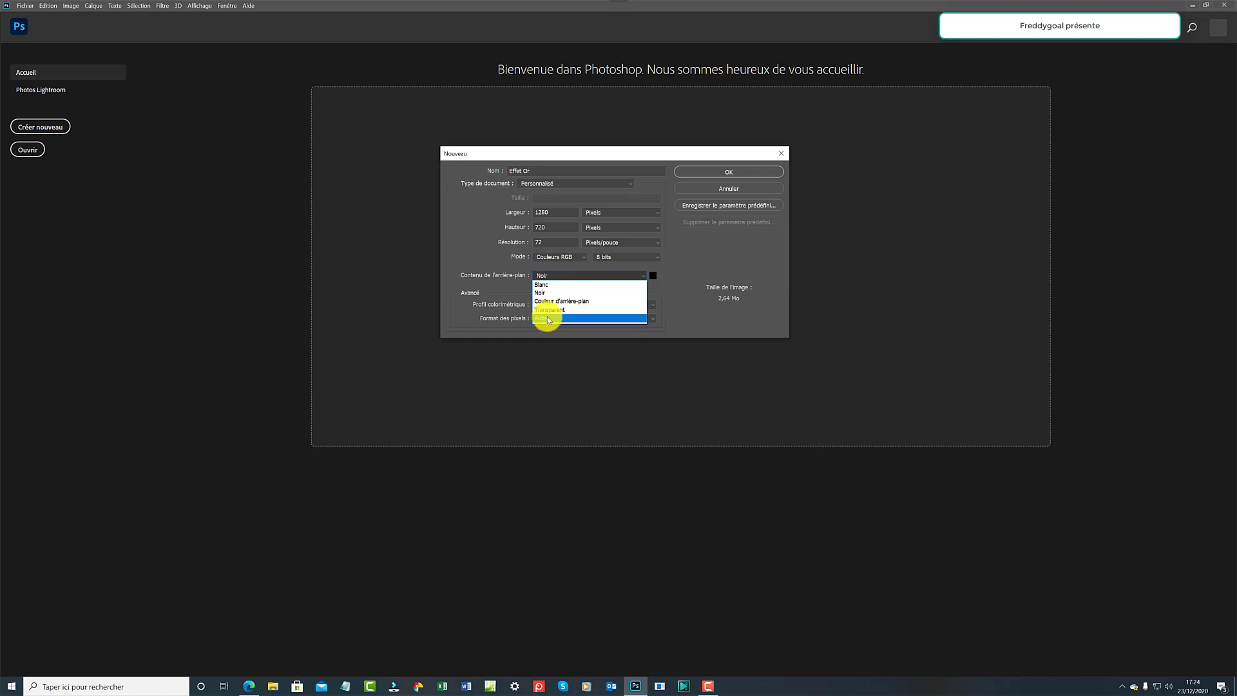
pyautogui.click(554, 294)
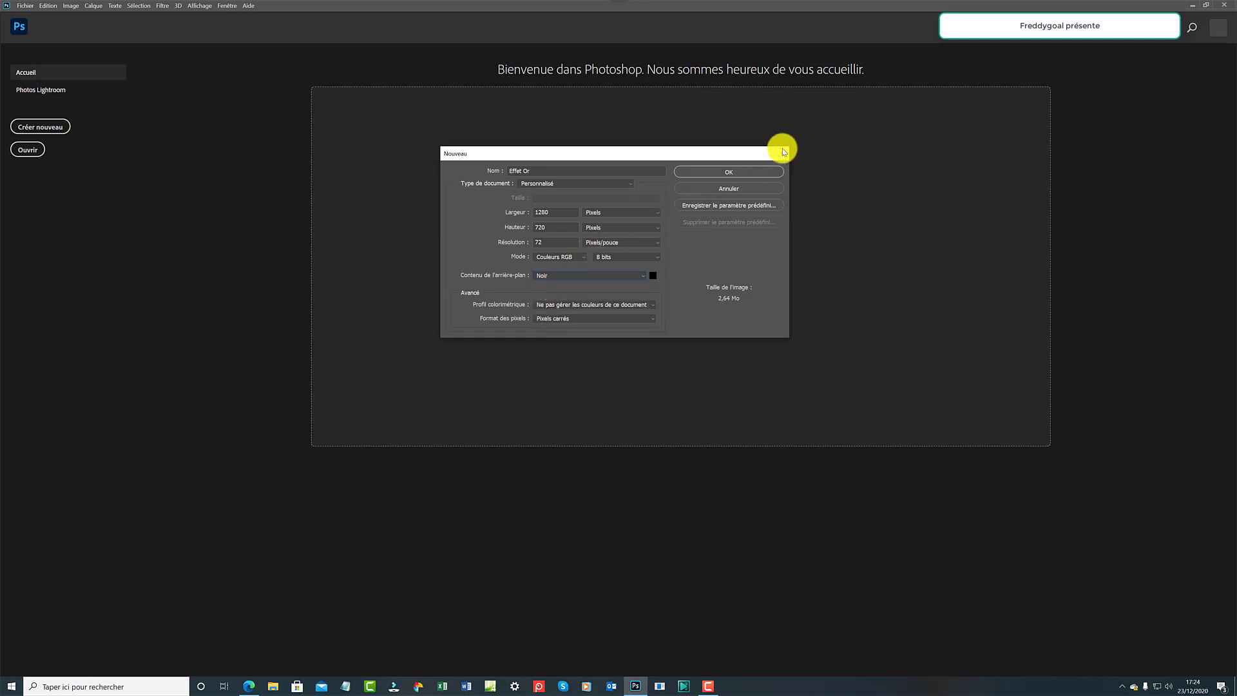
pyautogui.click(725, 173)
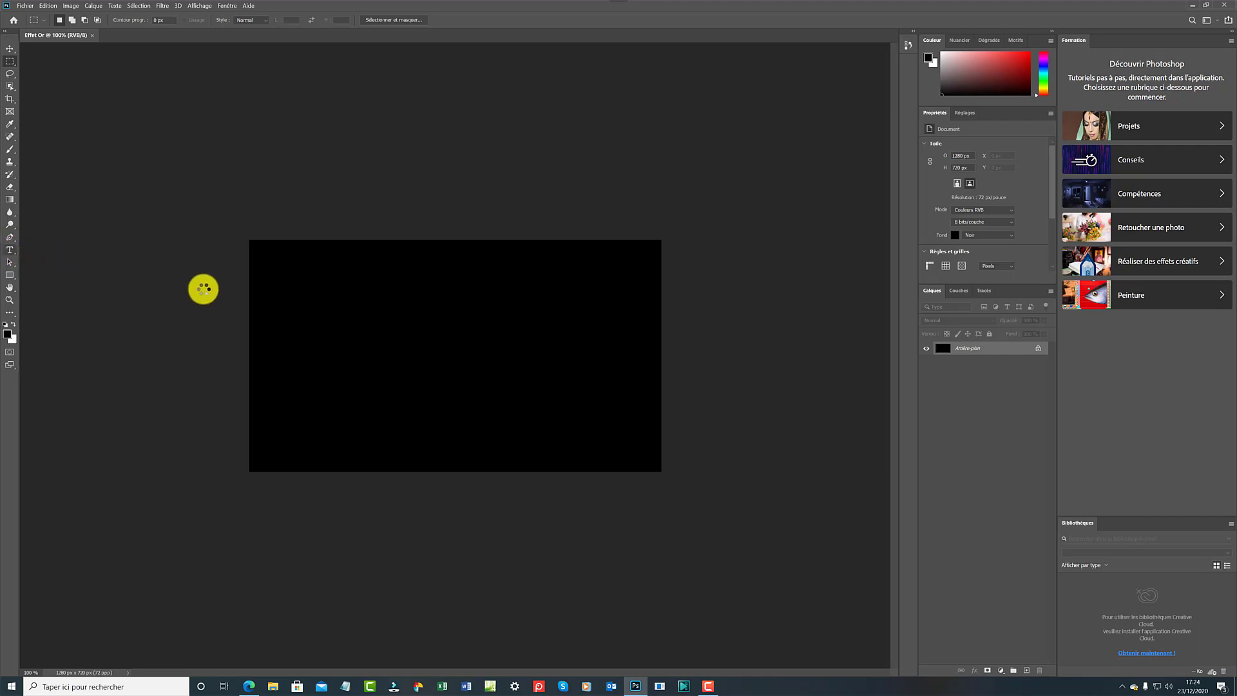
# Start a horizontal text layer near the left edge of the black canvas, about halfway down
pyautogui.press('t')
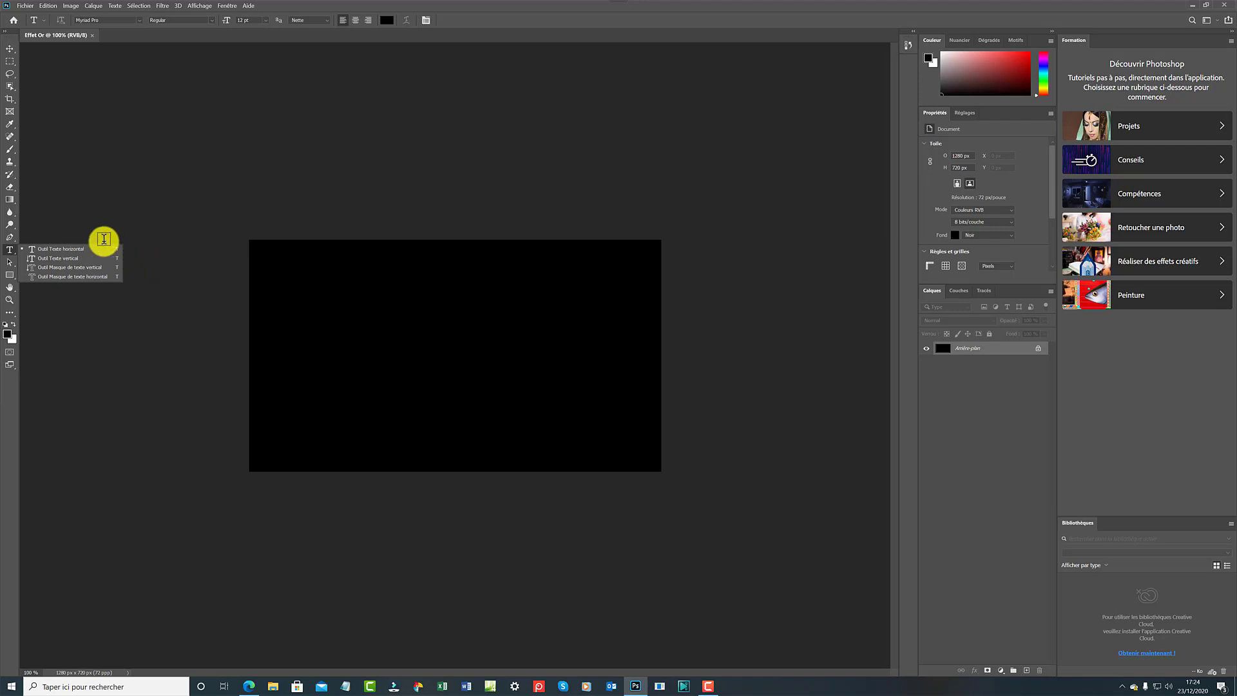
pyautogui.click(78, 253)
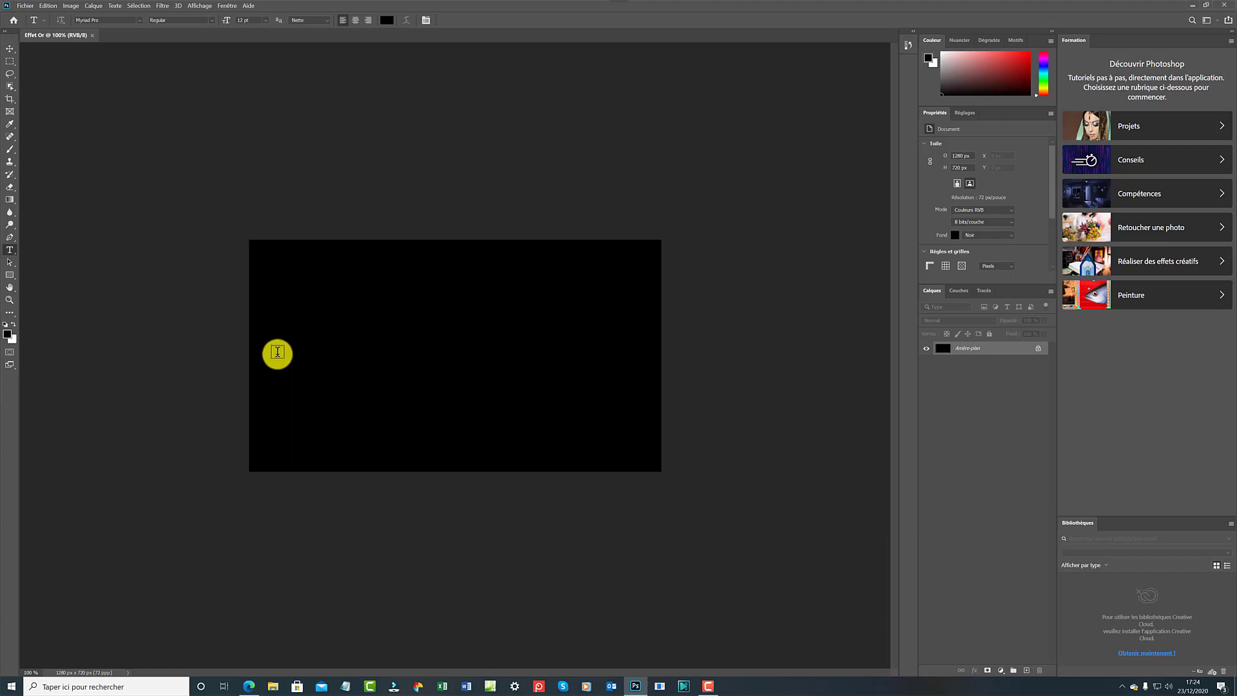
pyautogui.click(303, 337)
pyautogui.click(279, 355)
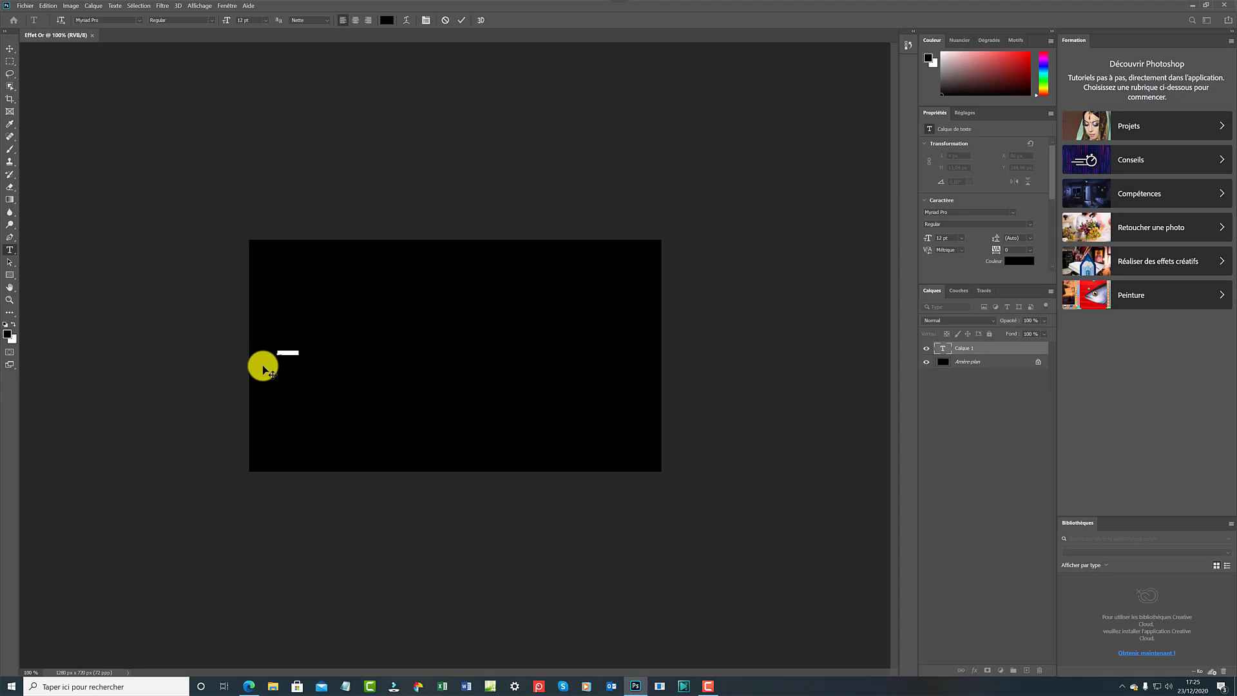
# Browse the available fonts and choose Myriad Pro for the placeholder text
pyautogui.click(139, 24)
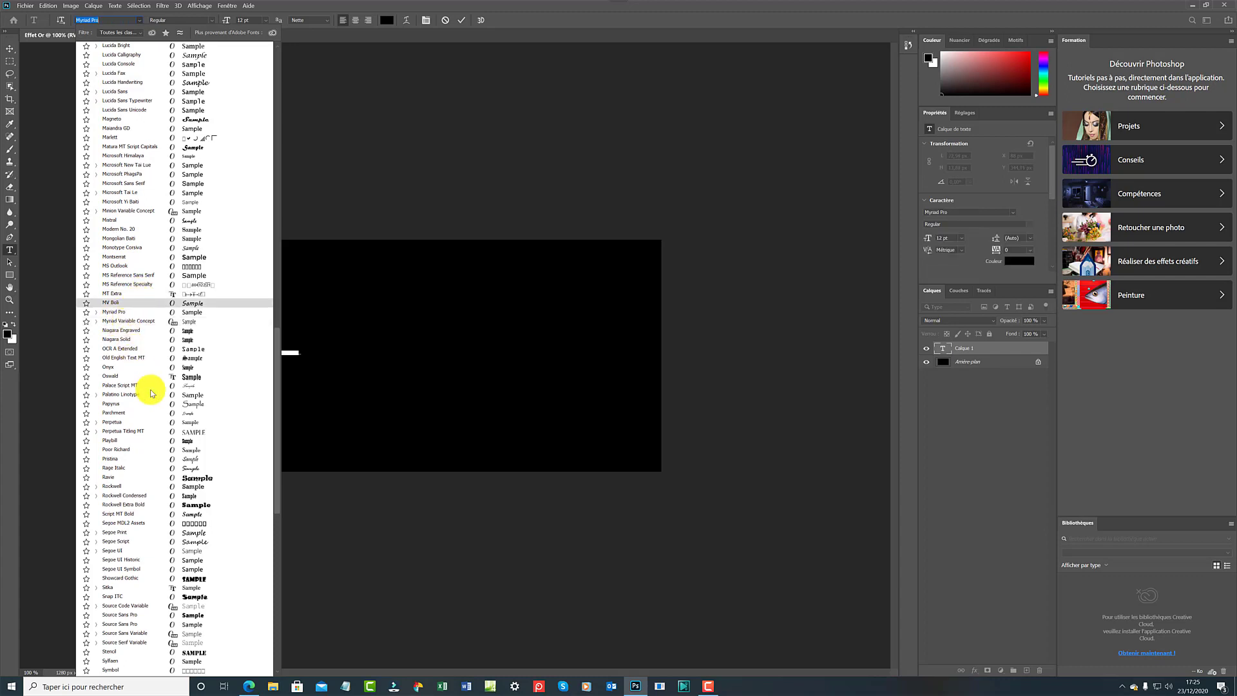
pyautogui.scroll(-3, 151, 393)
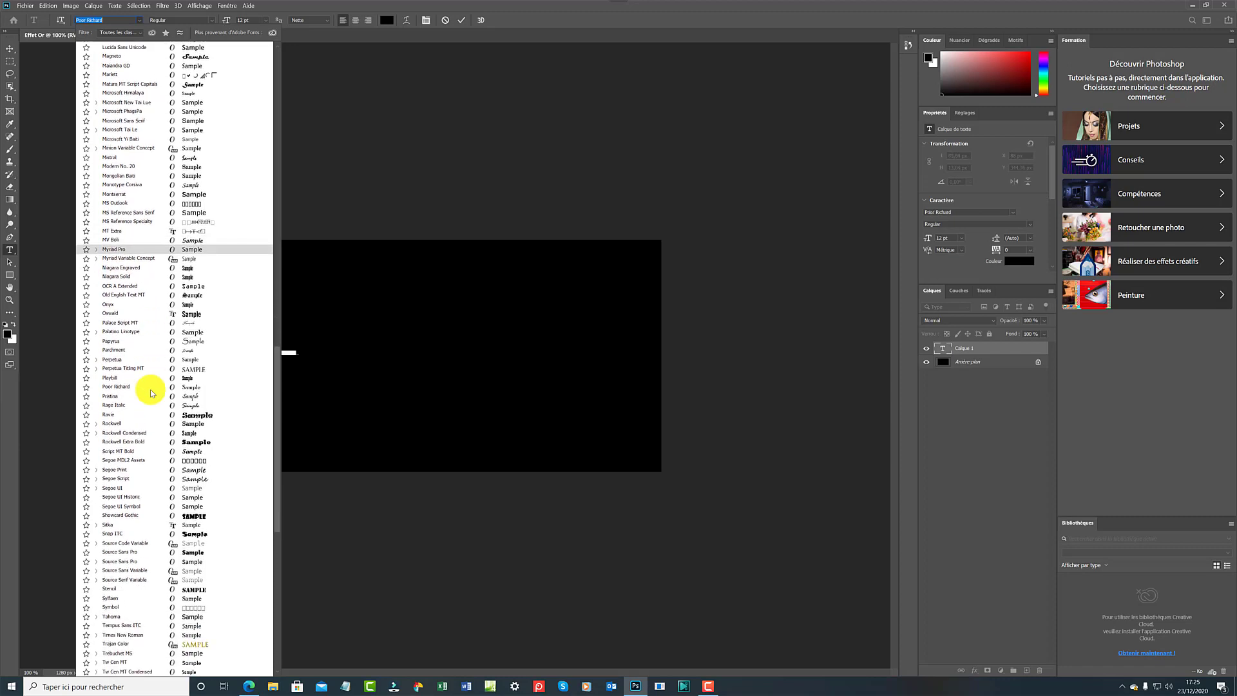
pyautogui.scroll(-5, 152, 393)
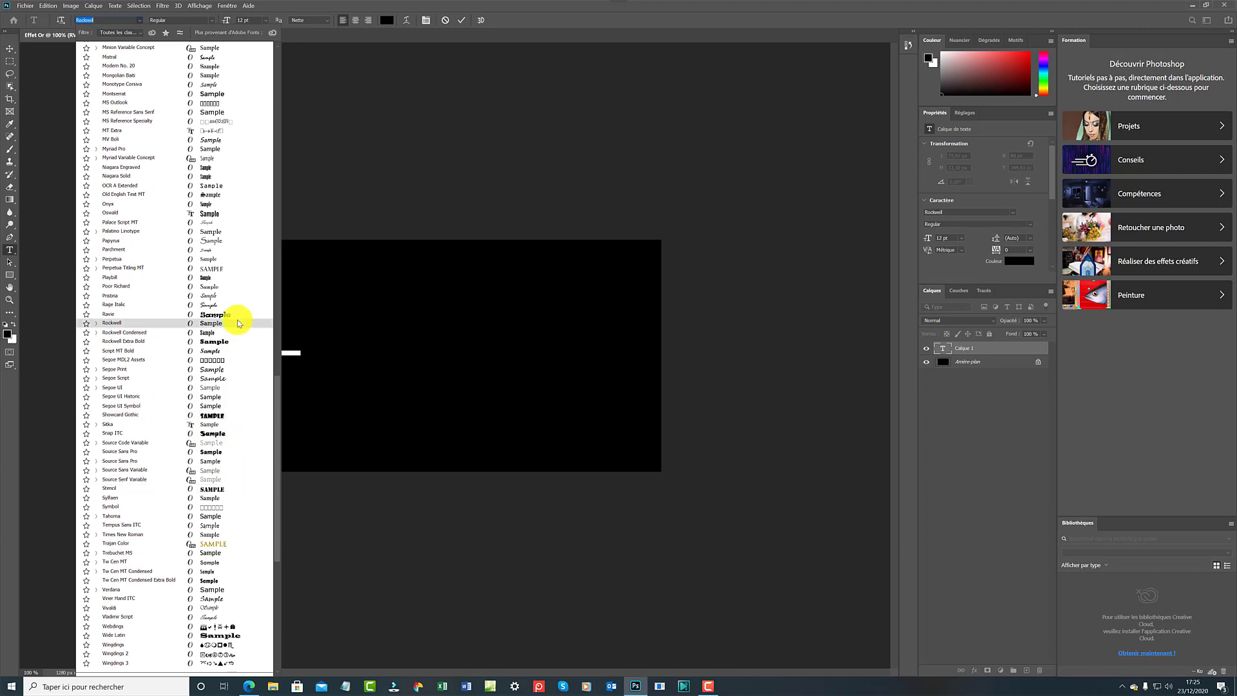
pyautogui.scroll(2, 238, 322)
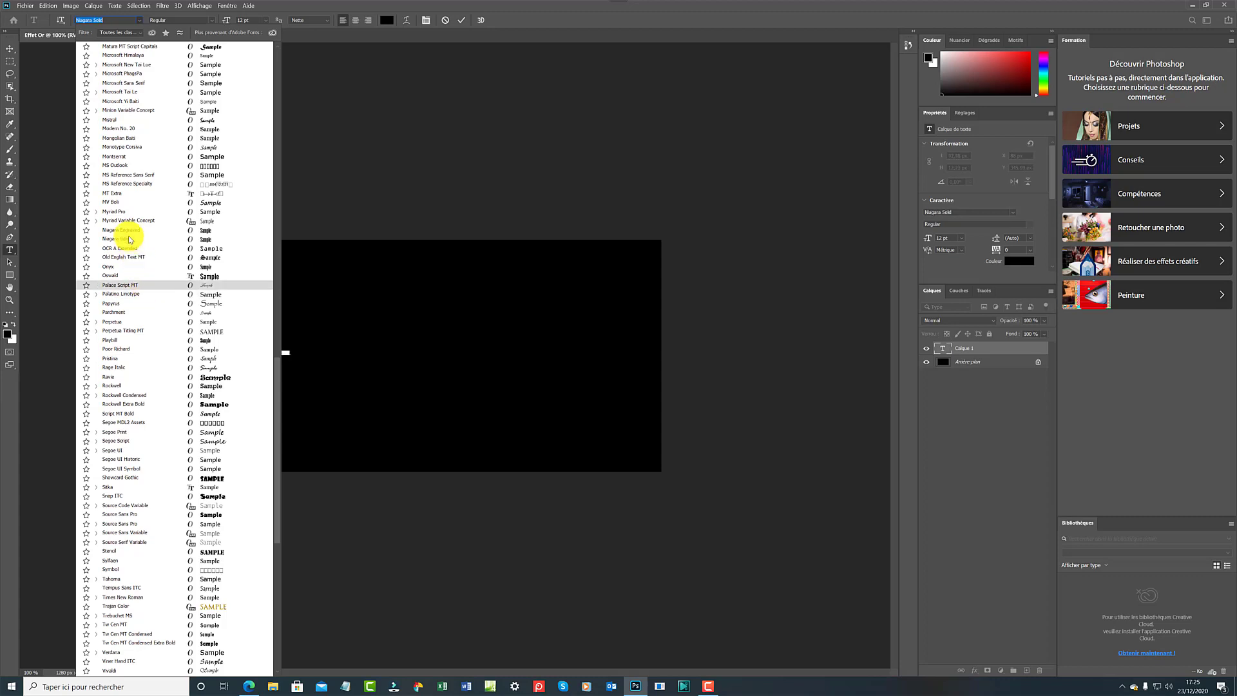
pyautogui.scroll(3, 182, 129)
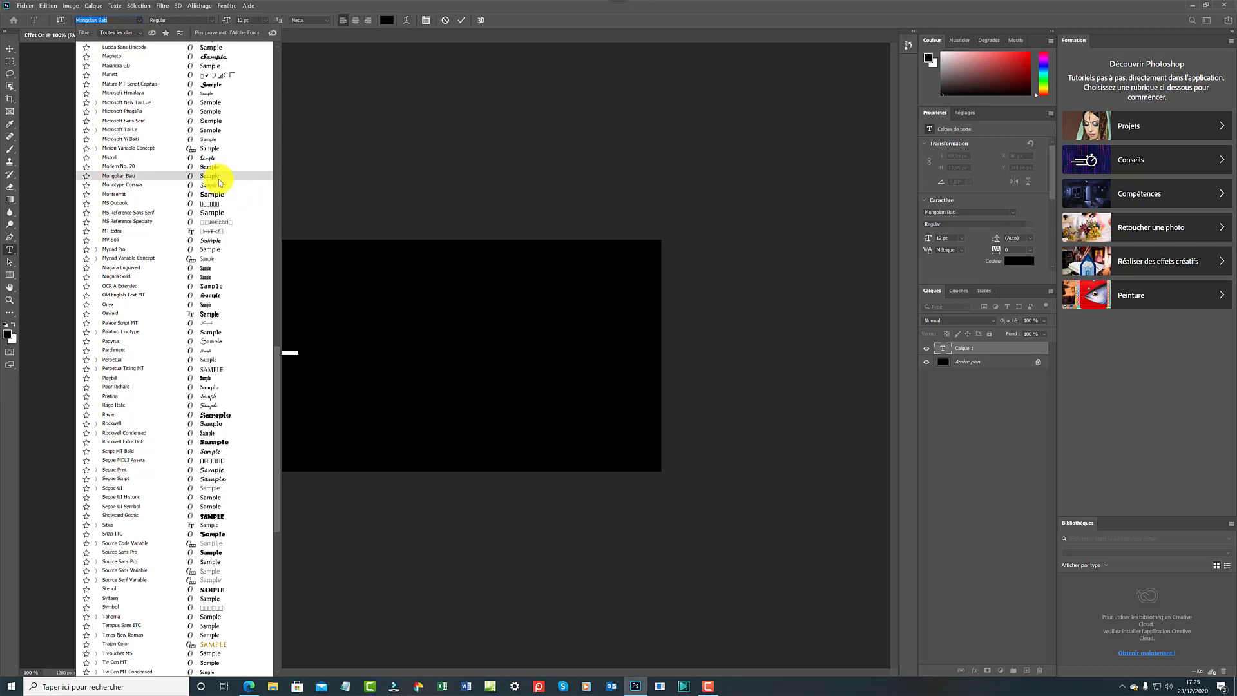
pyautogui.click(106, 251)
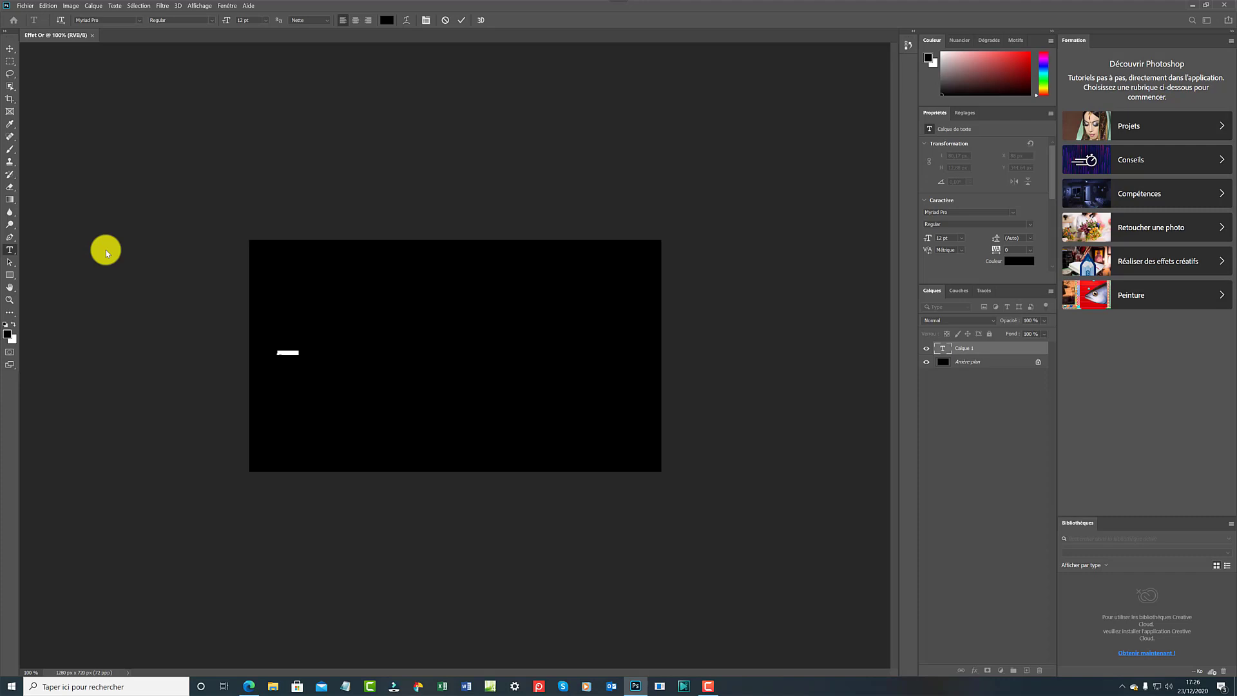
# Try font sizes of 30, 48 and 72 pt on the placeholder text
pyautogui.click(264, 23)
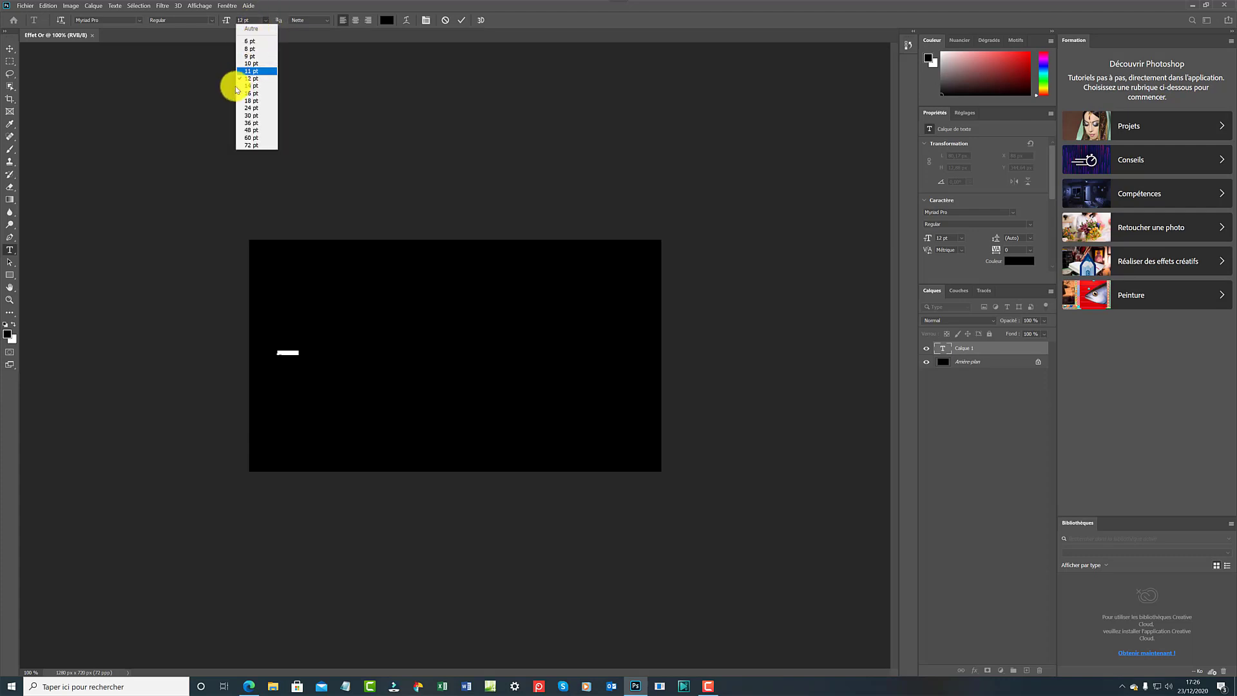
pyautogui.click(257, 115)
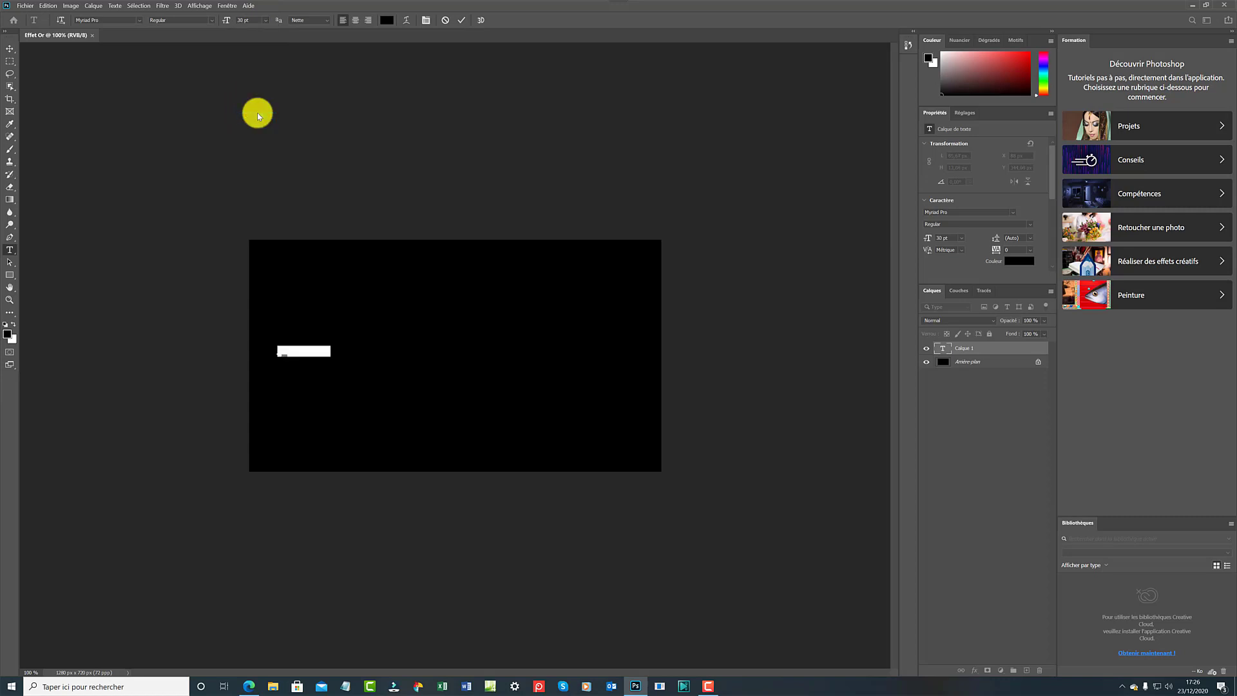
pyautogui.click(266, 20)
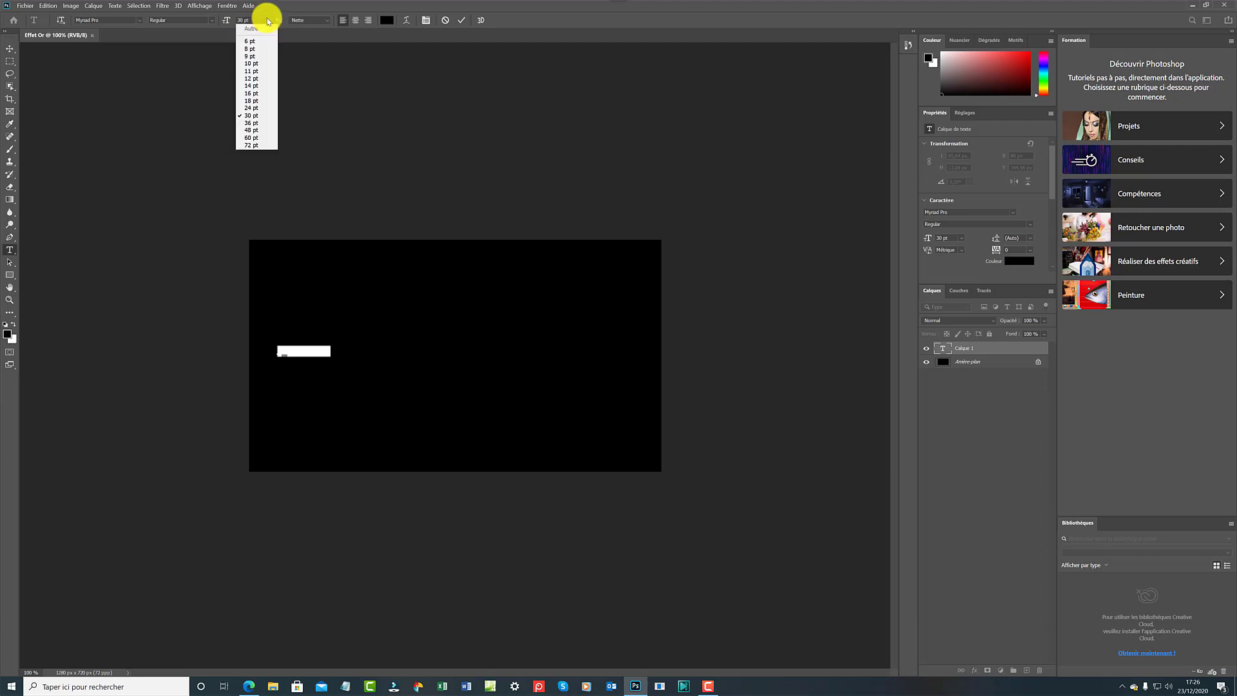
pyautogui.click(248, 130)
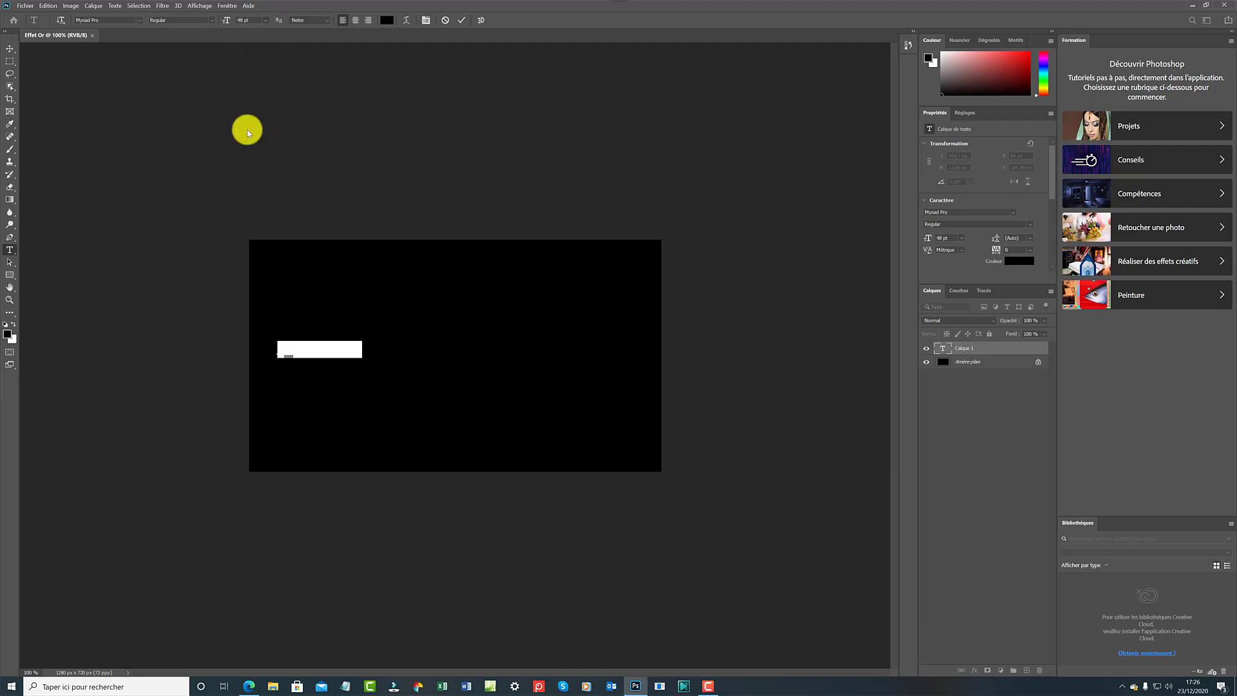
pyautogui.click(265, 20)
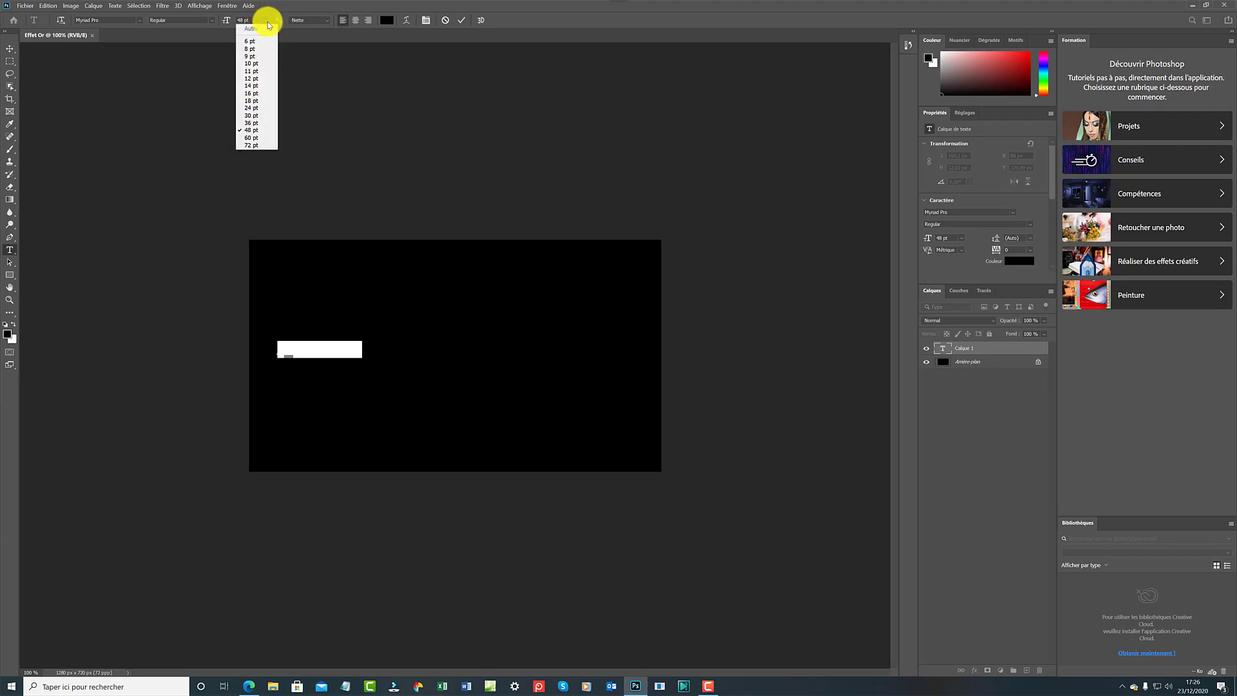
pyautogui.click(254, 146)
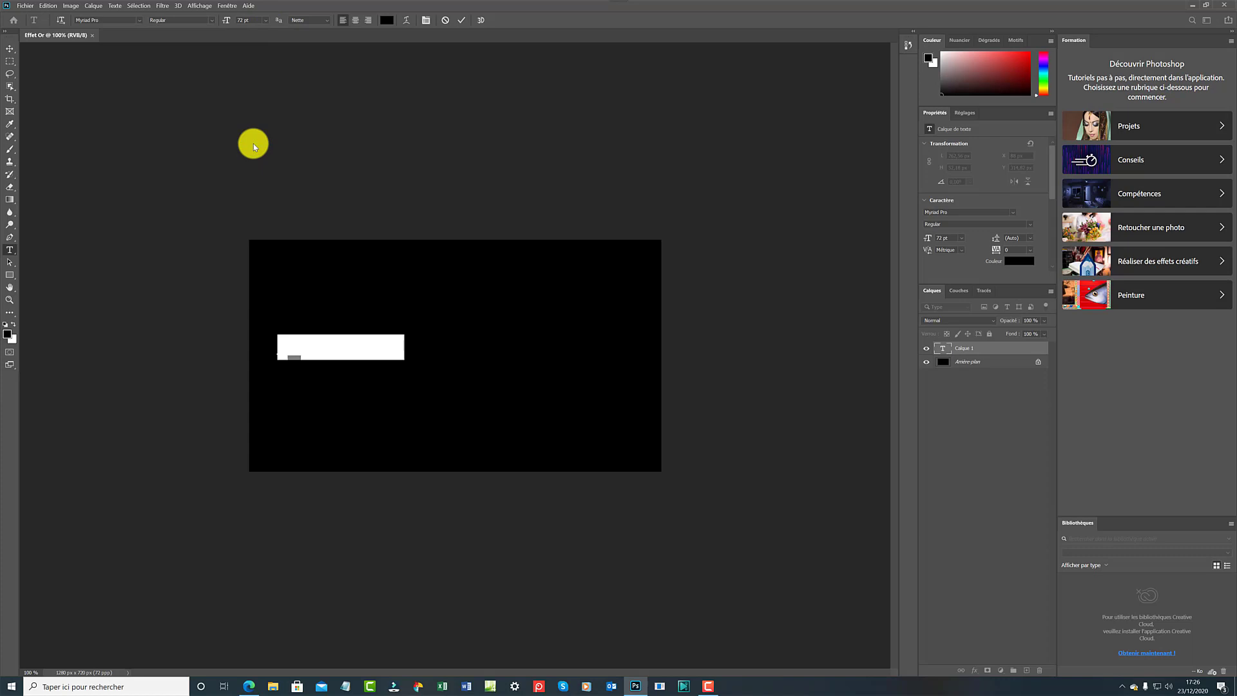
# Set the placeholder text's font size to 128 pt
pyautogui.click(248, 22)
pyautogui.write('128')
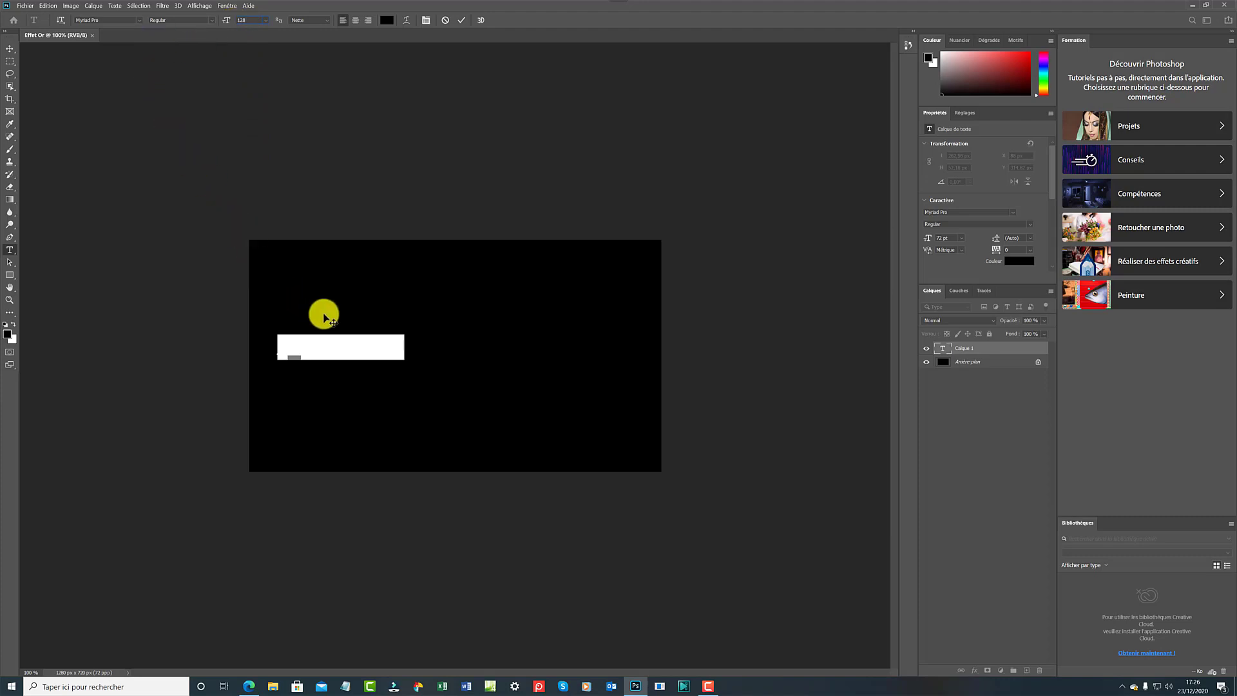
pyautogui.press('Return')
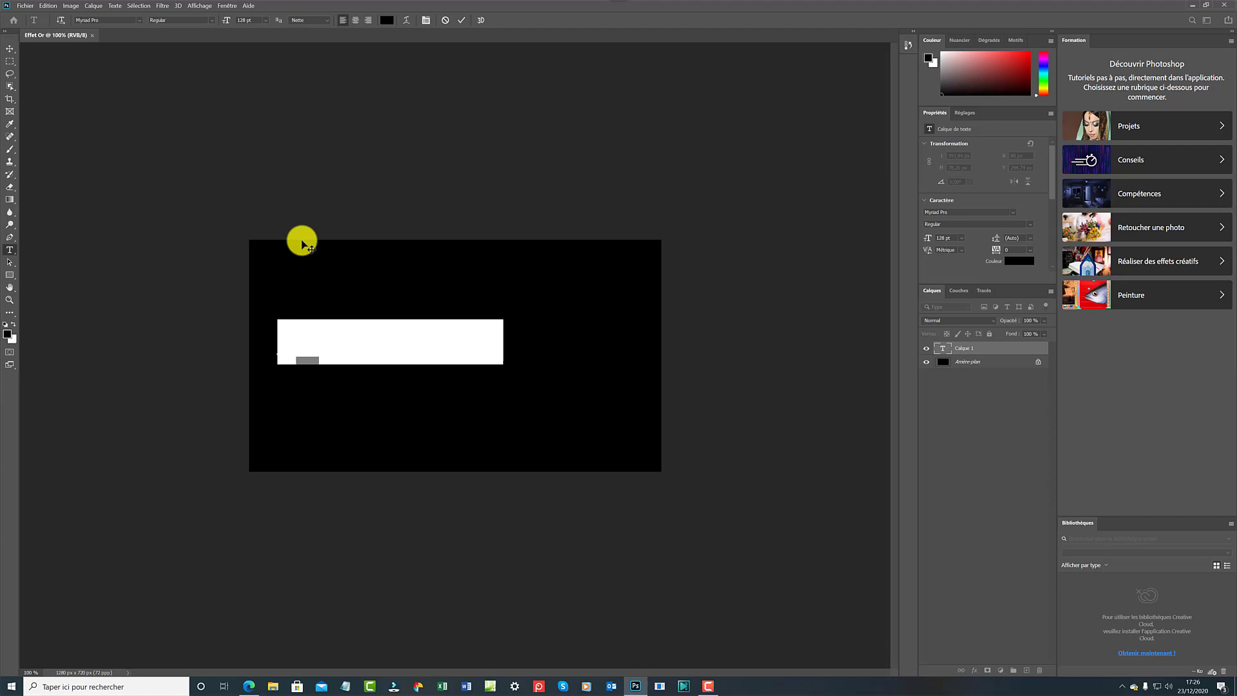
# Set the text colour to the near-white fcfbfb
pyautogui.click(387, 21)
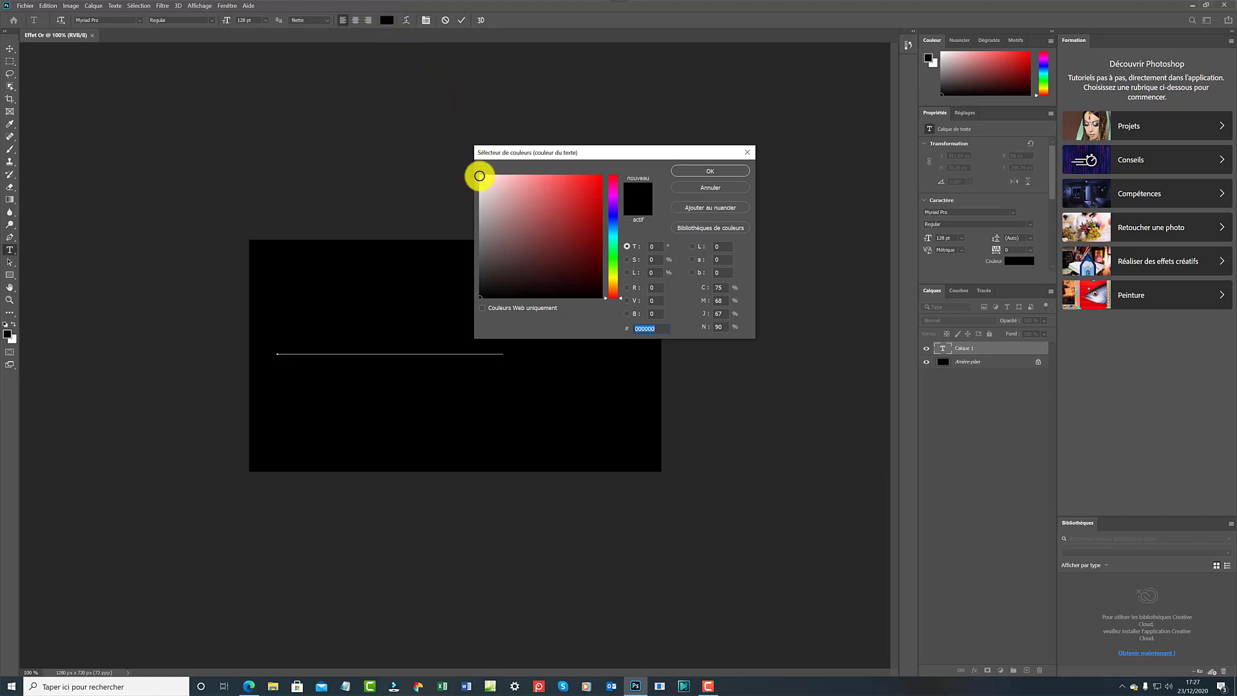
pyautogui.click(479, 176)
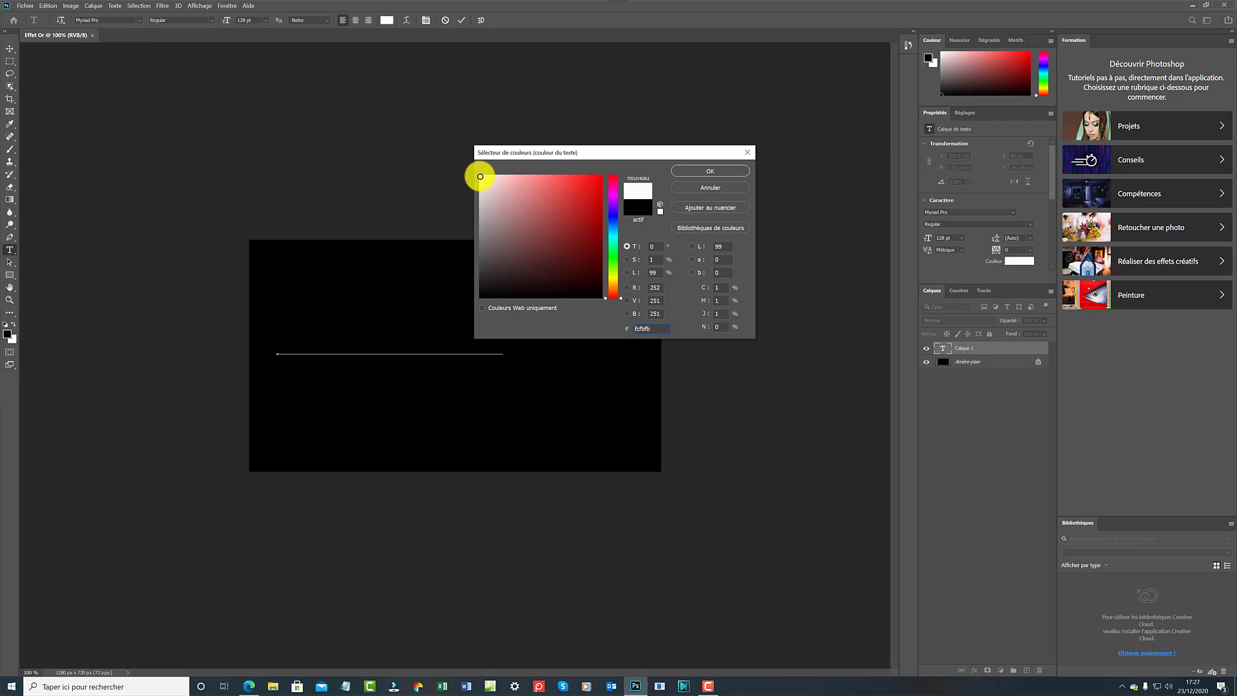
pyautogui.click(711, 170)
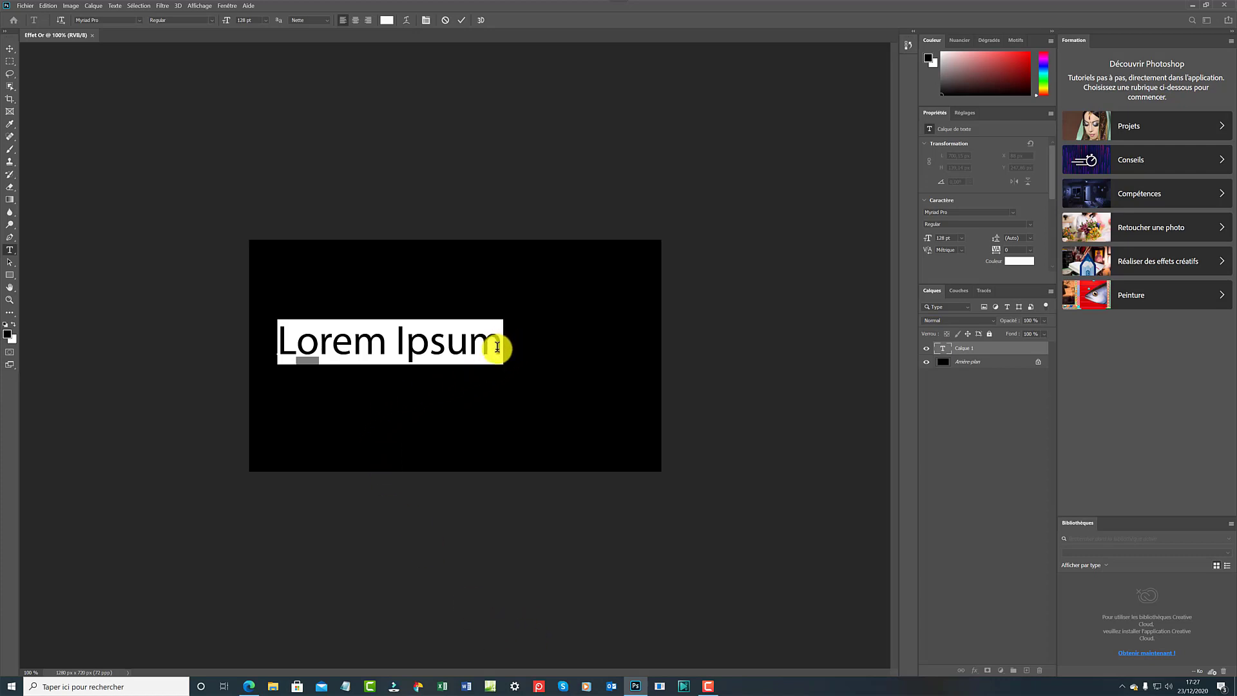
# Replace the Lorem Ipsum placeholder with the text "Joyeux Noël 2020"
pyautogui.moveTo(501, 350); pyautogui.dragTo(273, 339)
pyautogui.write('J')
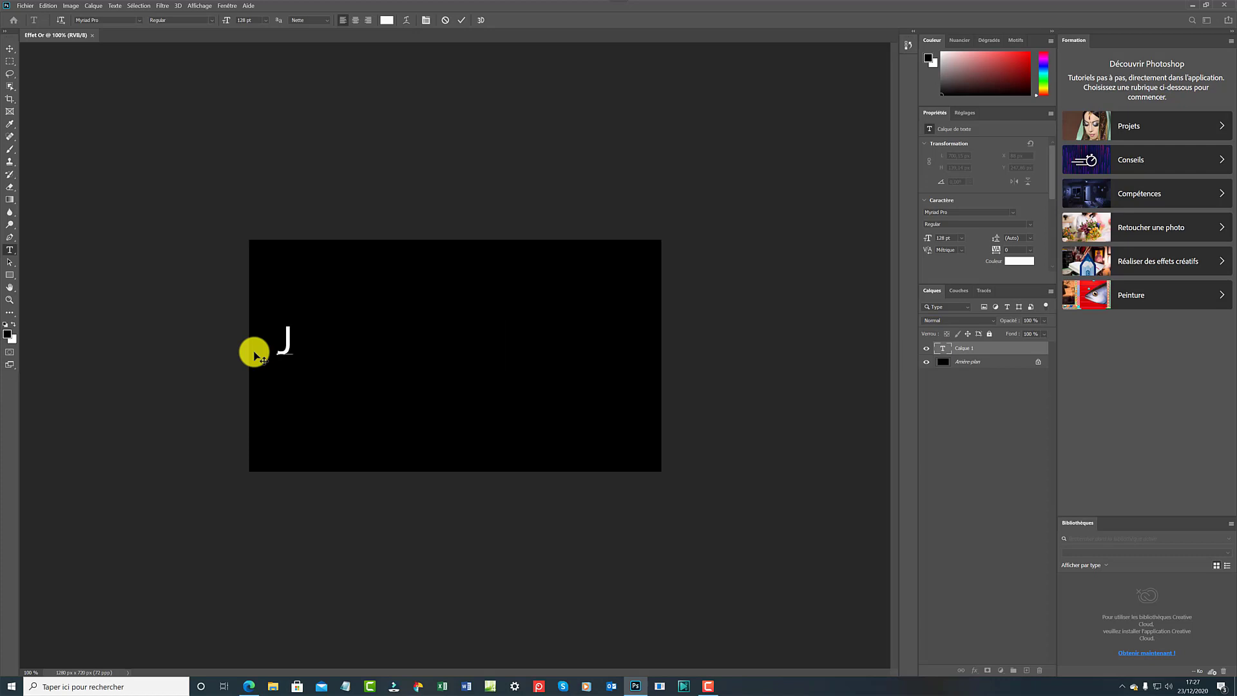
pyautogui.write('oye')
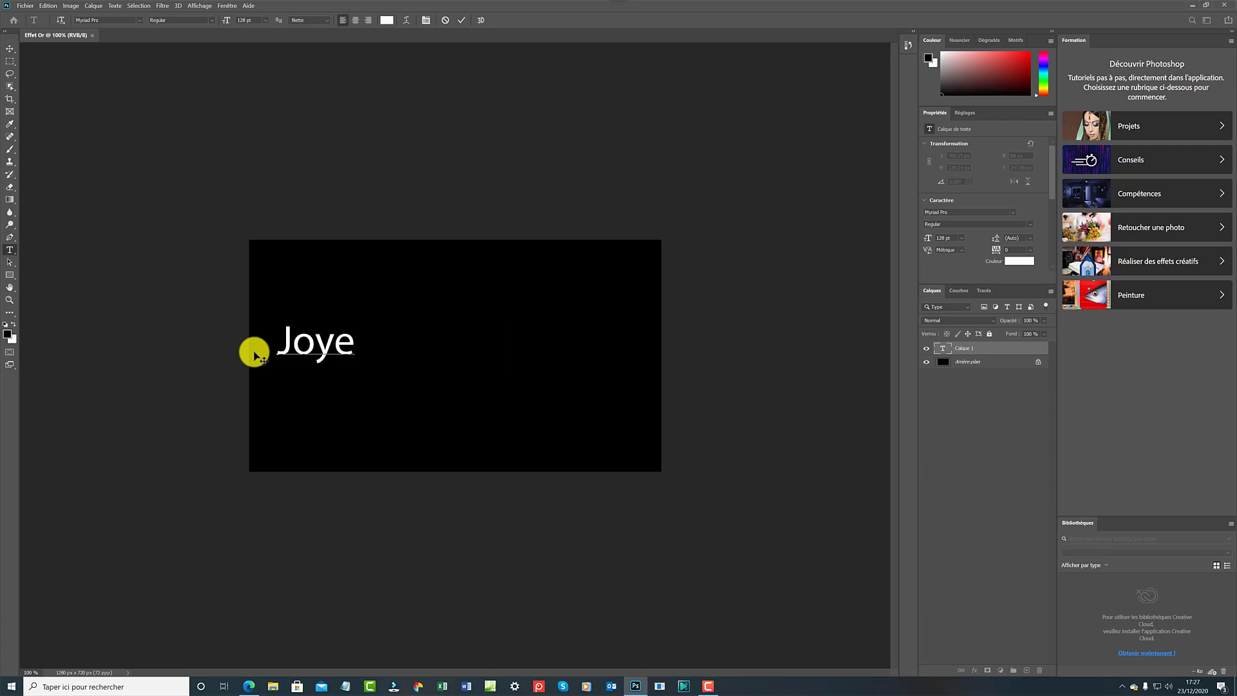
pyautogui.write('ux No')
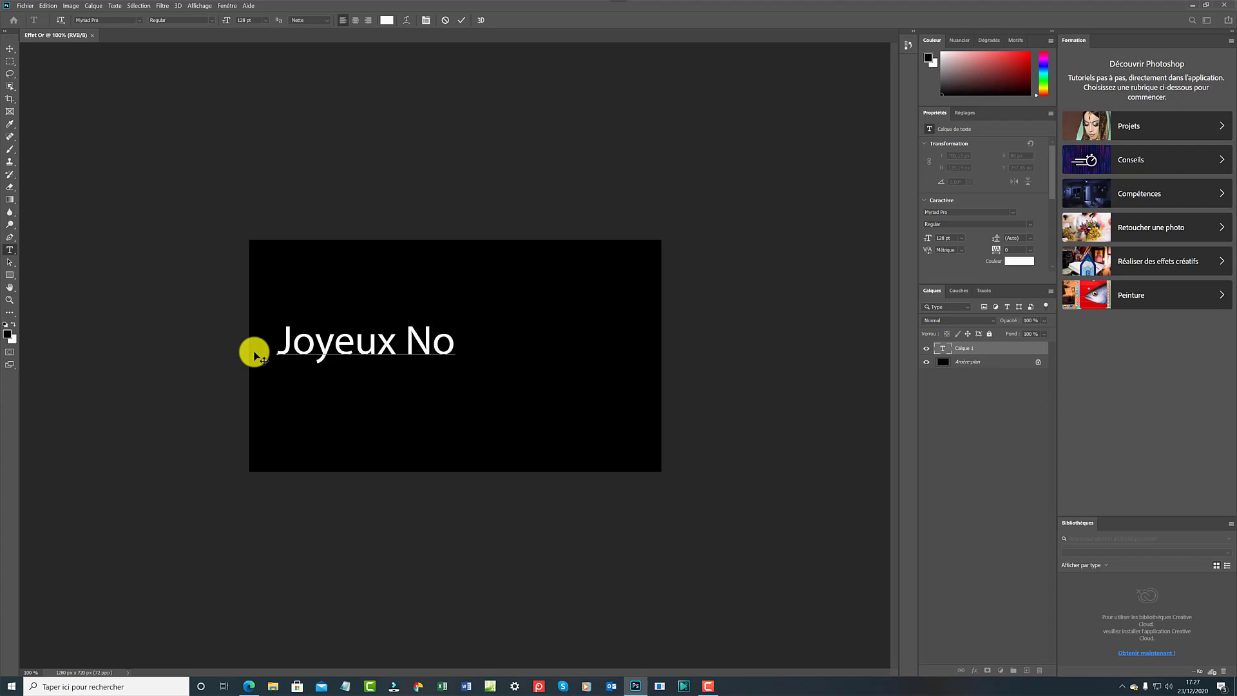
pyautogui.write('ël 2020')
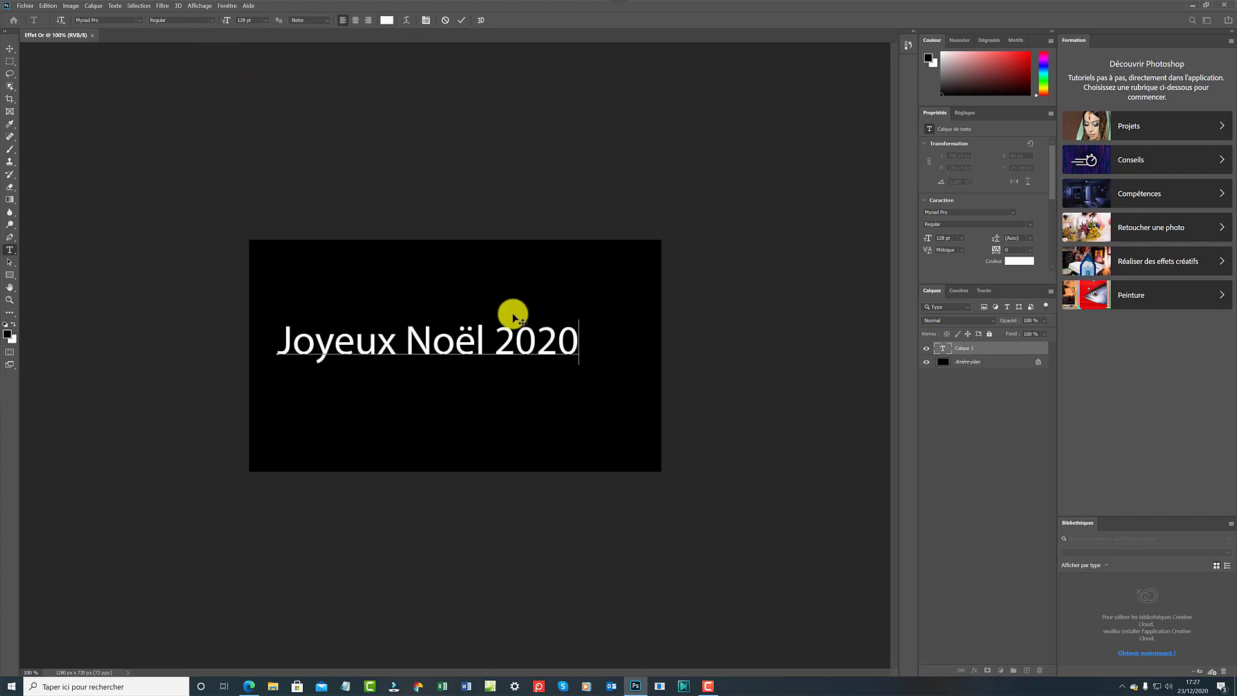
# Set the whole "Joyeux Noël 2020" text to the Bold style and commit the text edit
pyautogui.moveTo(580, 343); pyautogui.dragTo(253, 335)
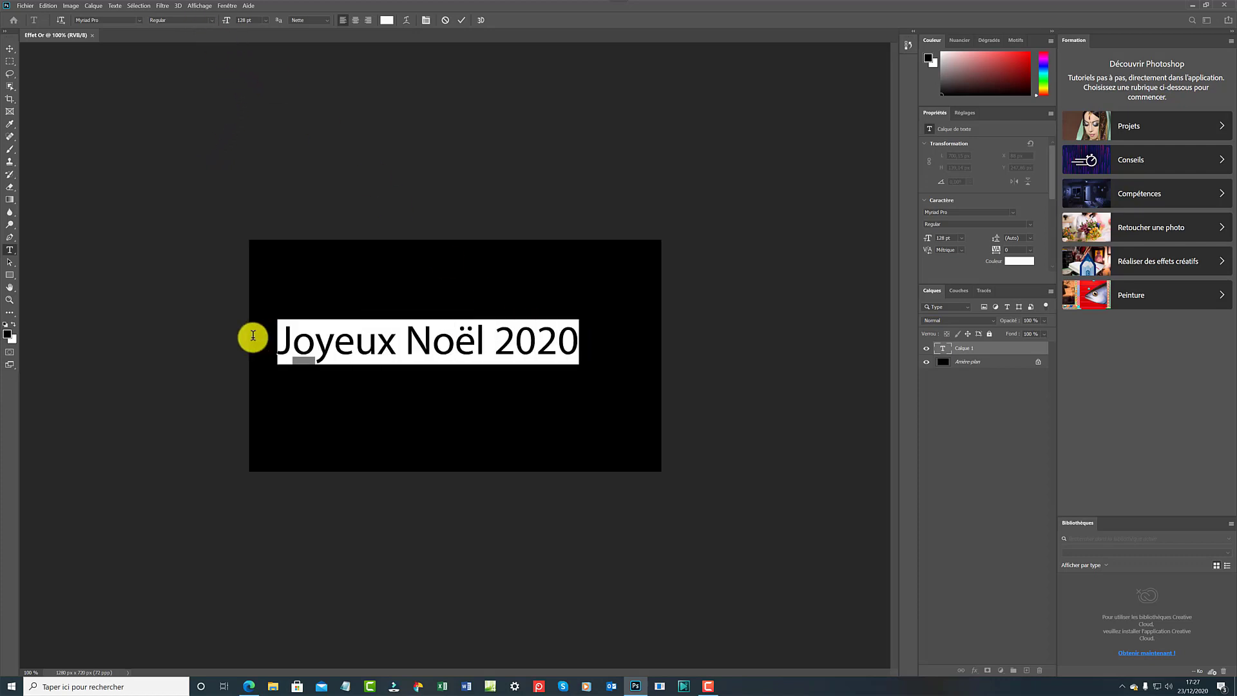
pyautogui.click(212, 22)
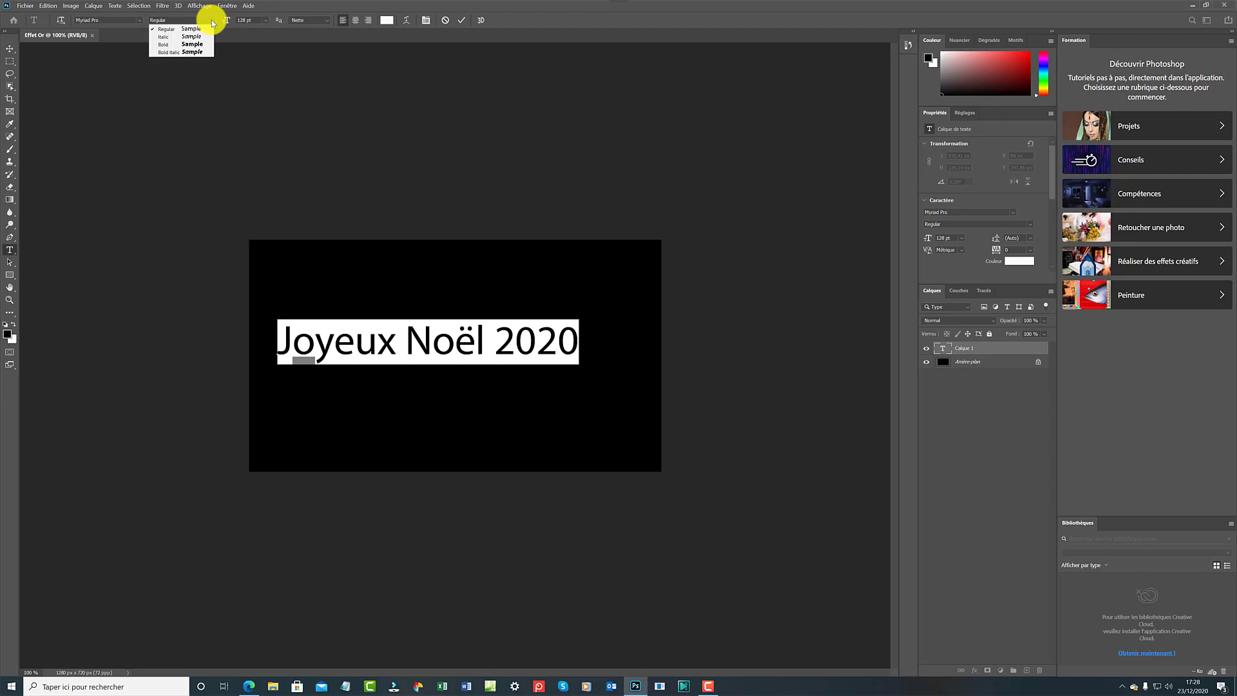
pyautogui.click(164, 45)
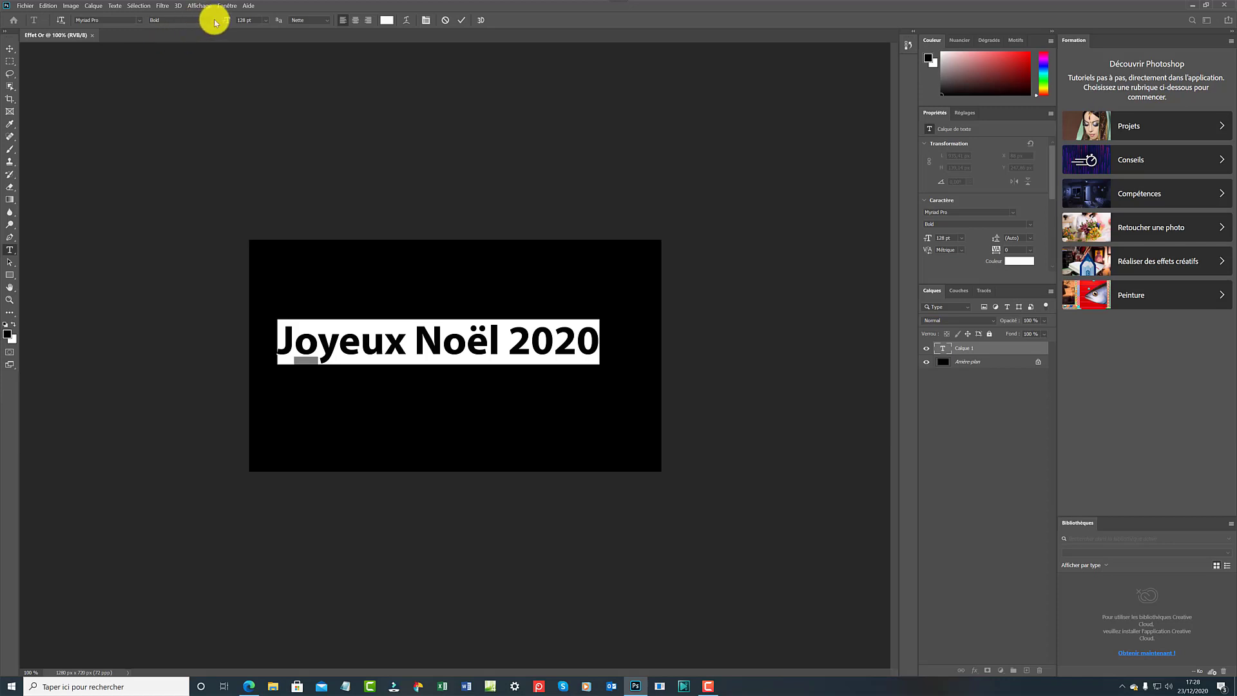
pyautogui.click(462, 21)
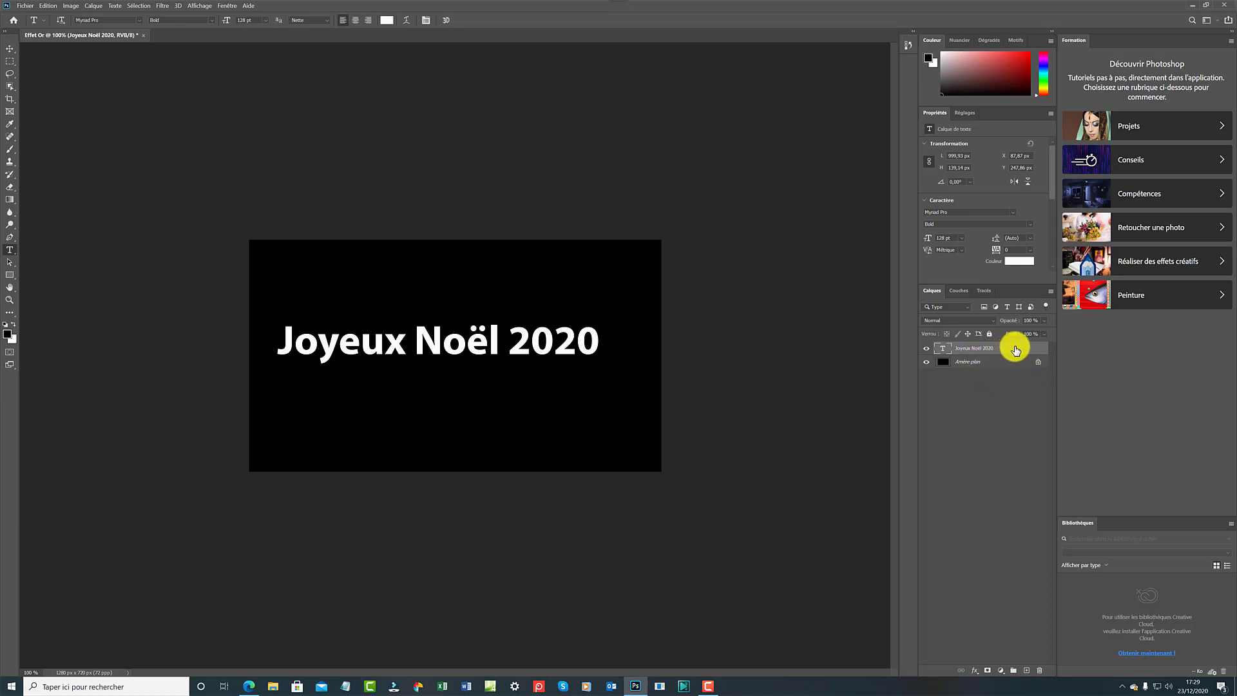
# Change the font of the "Joyeux Noël 2020" text layer to Trajan Color
pyautogui.click(980, 363)
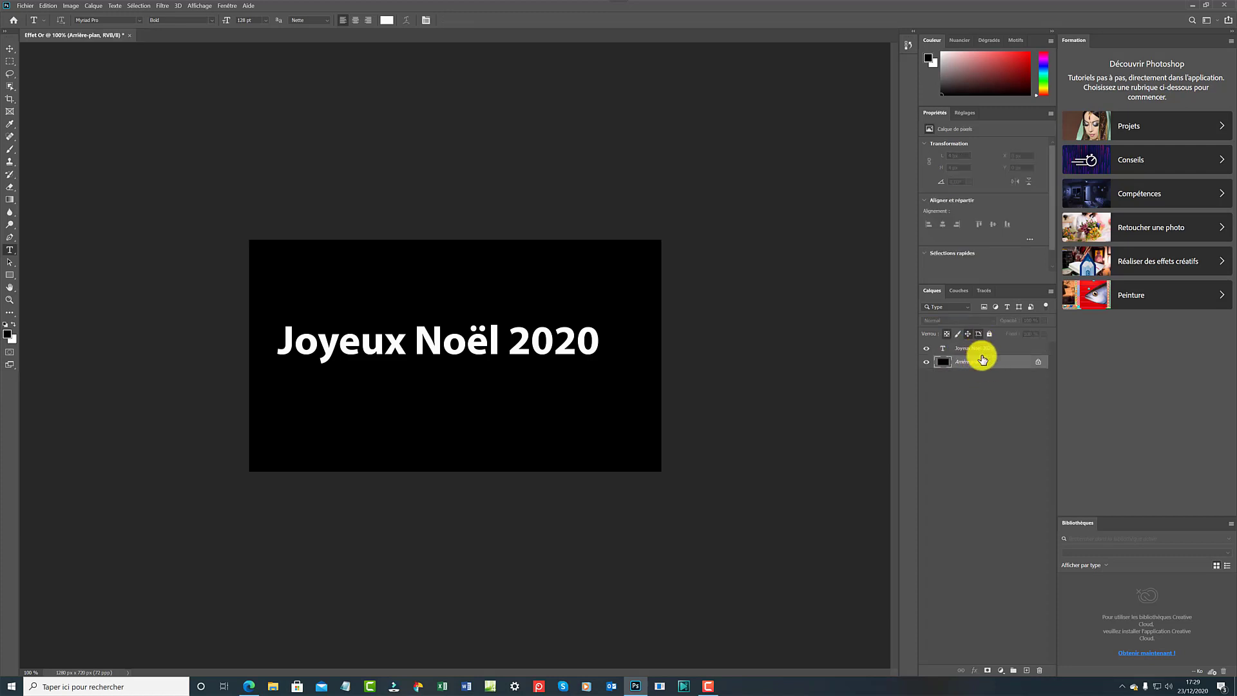
pyautogui.click(981, 350)
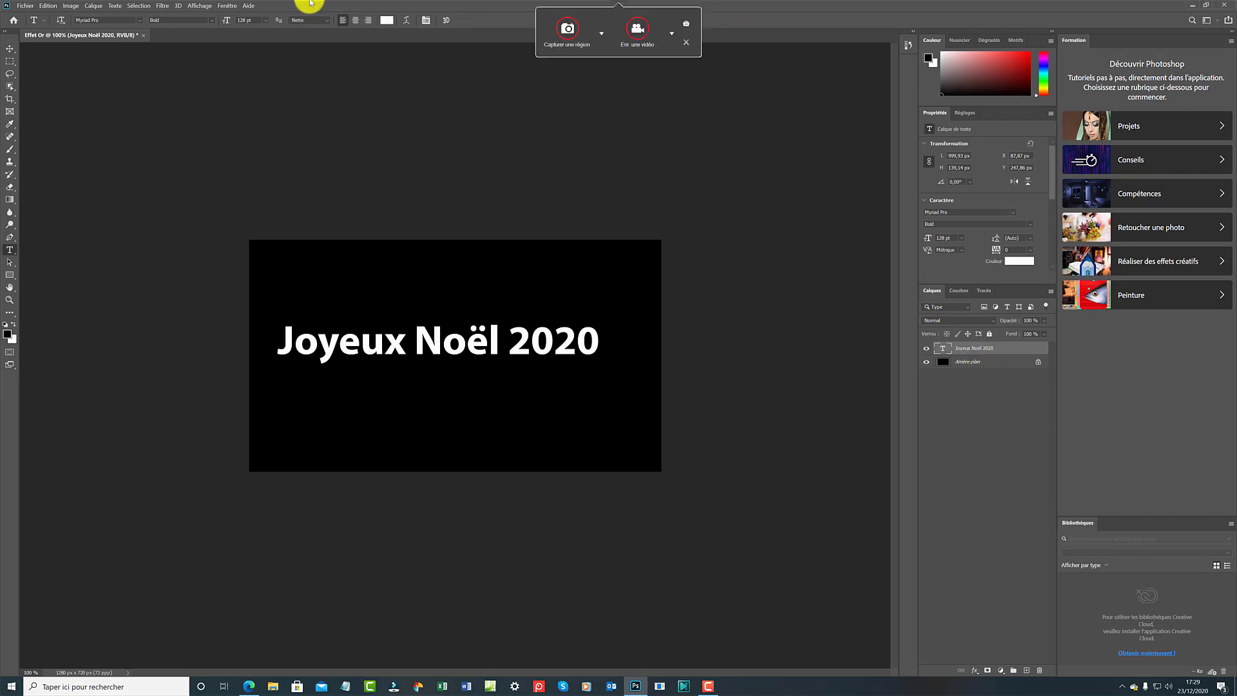
pyautogui.click(139, 19)
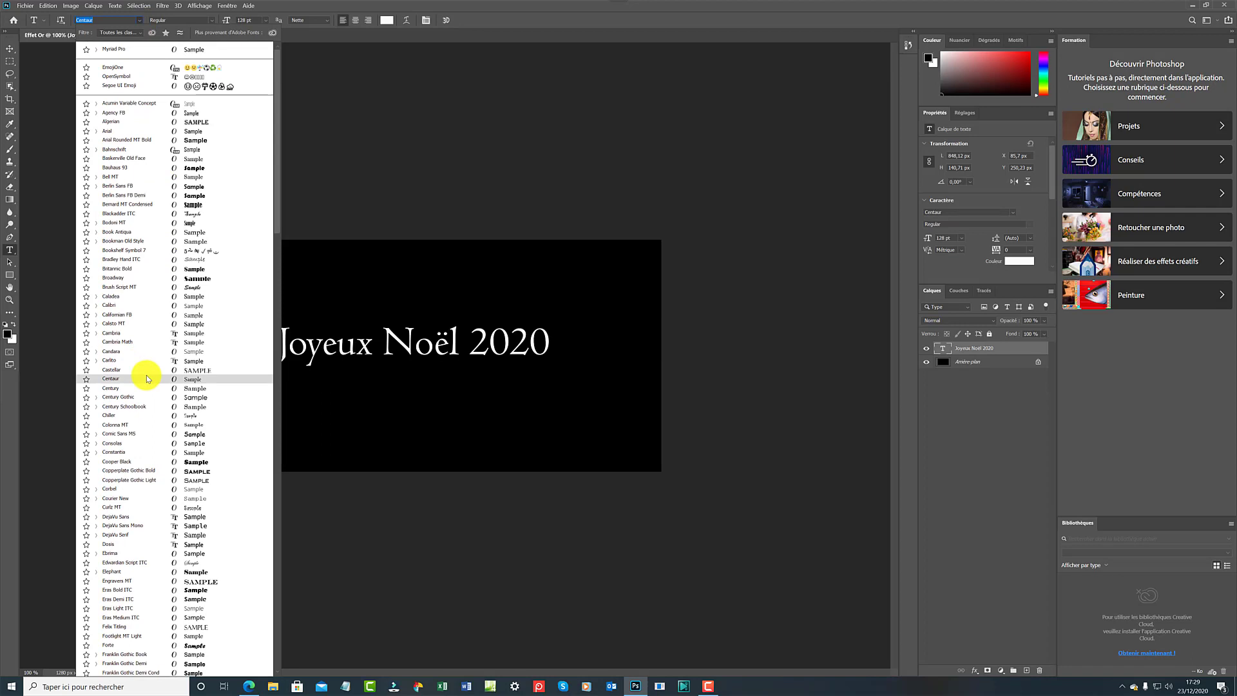
pyautogui.scroll(-5, 146, 378)
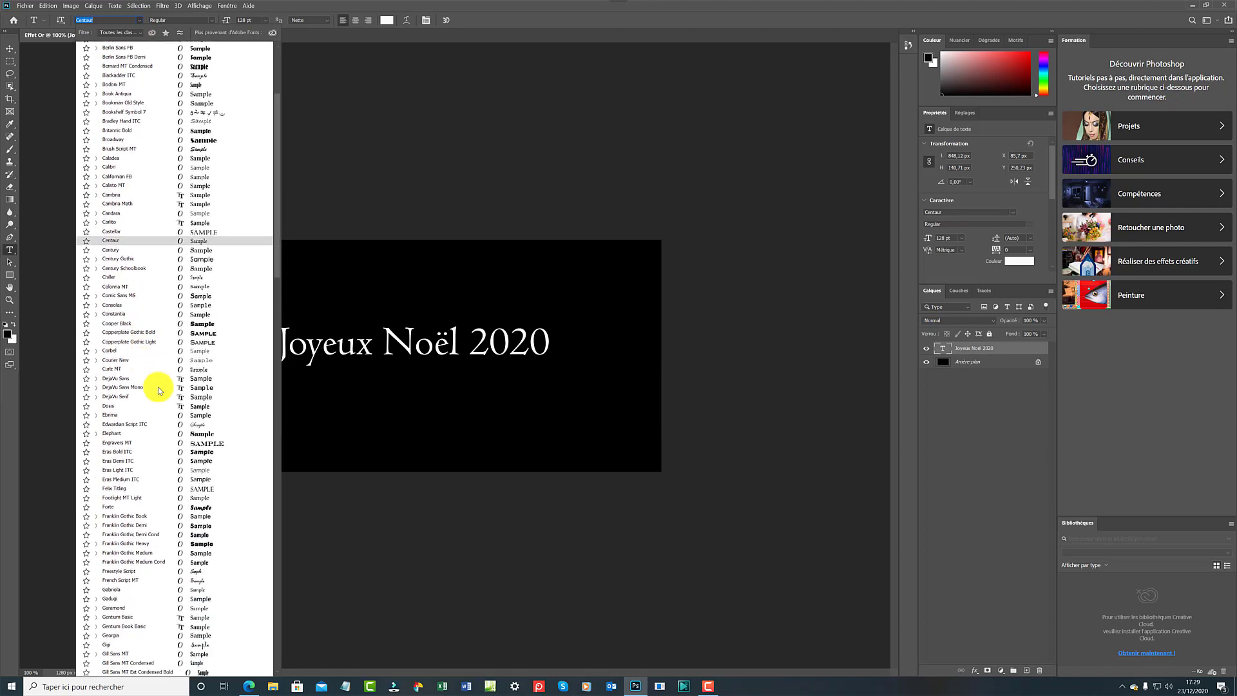
pyautogui.scroll(-6, 159, 390)
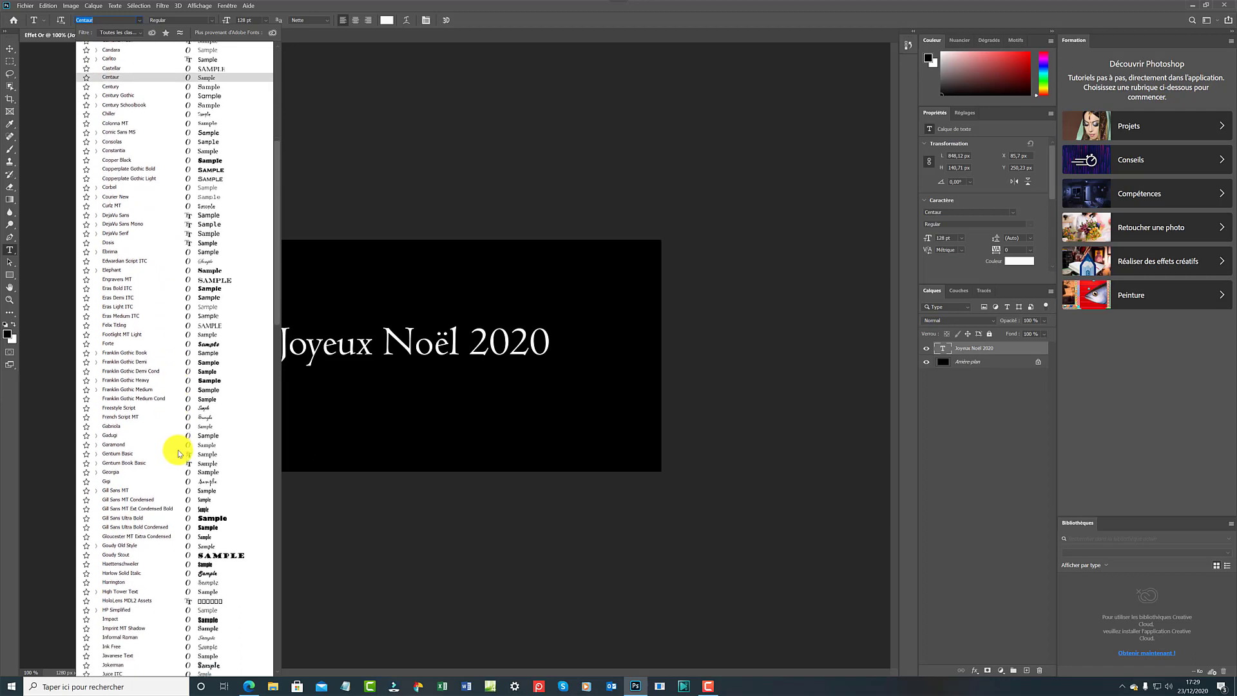
pyautogui.scroll(-6, 179, 454)
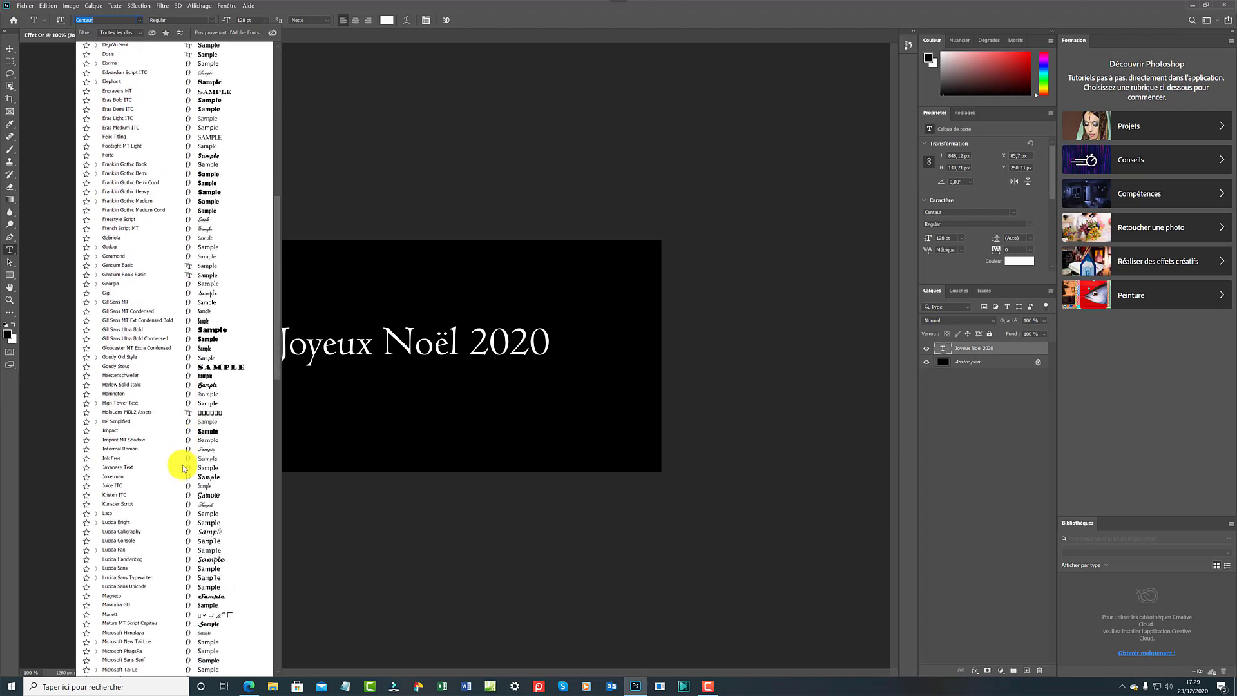
pyautogui.scroll(-6, 183, 469)
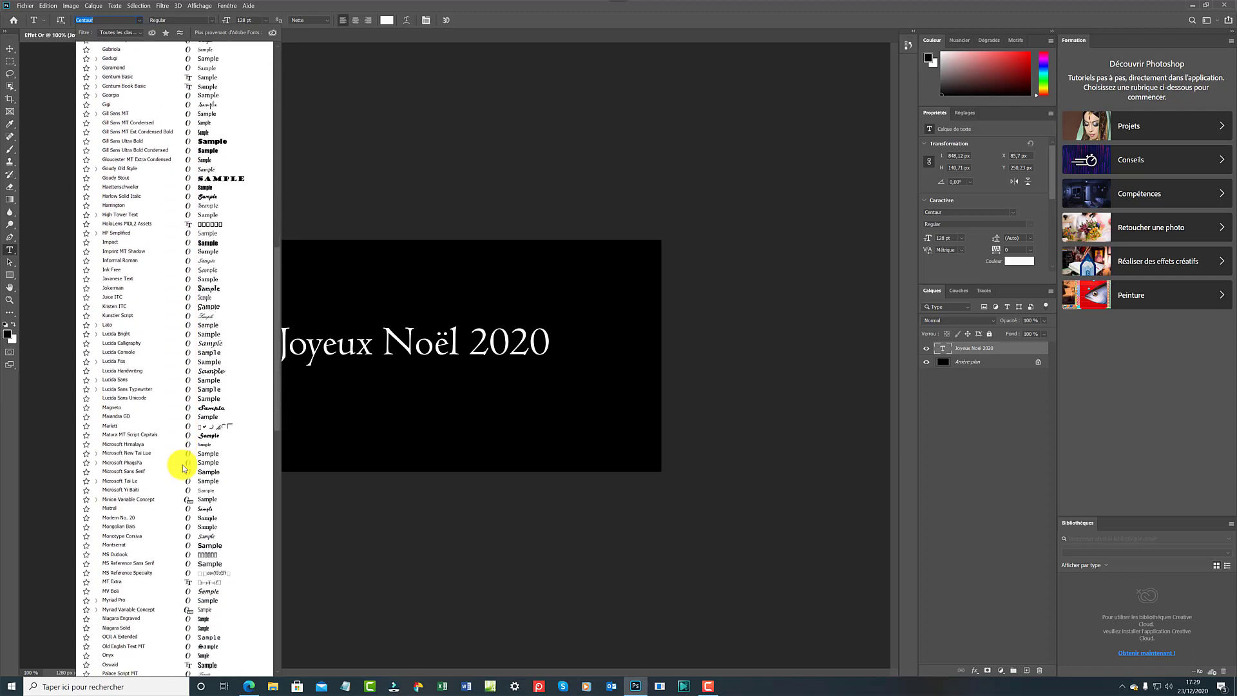
pyautogui.scroll(-5, 183, 469)
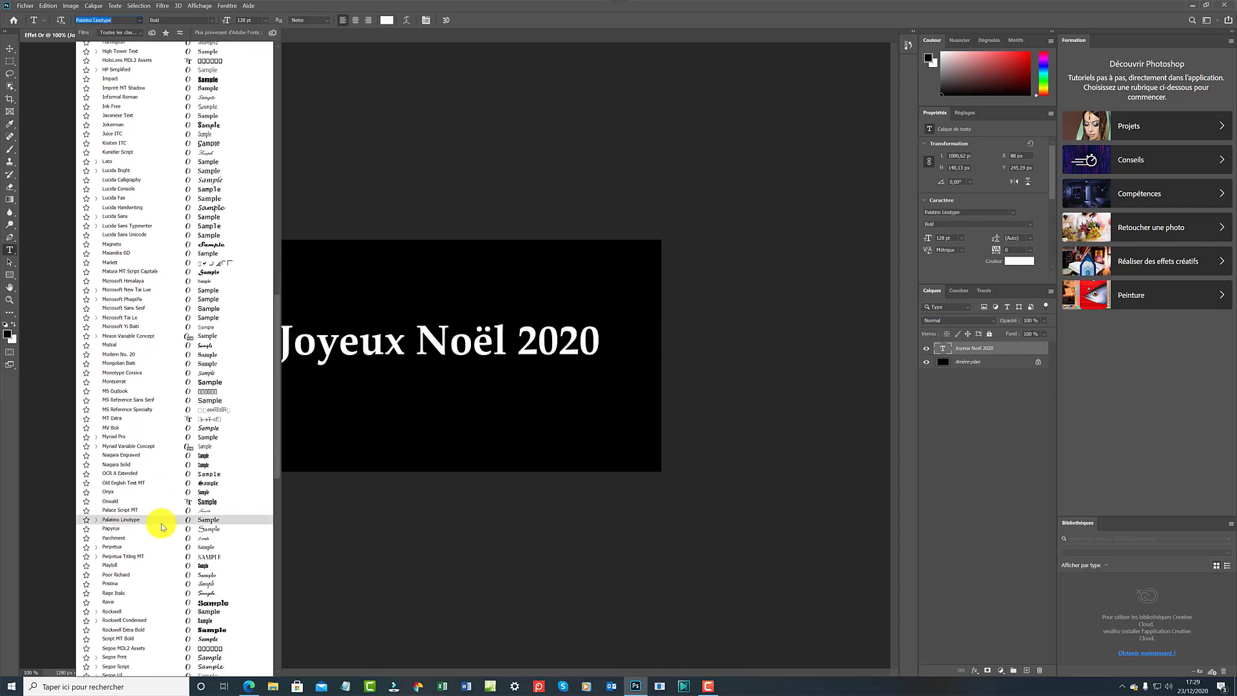
pyautogui.scroll(-4, 161, 527)
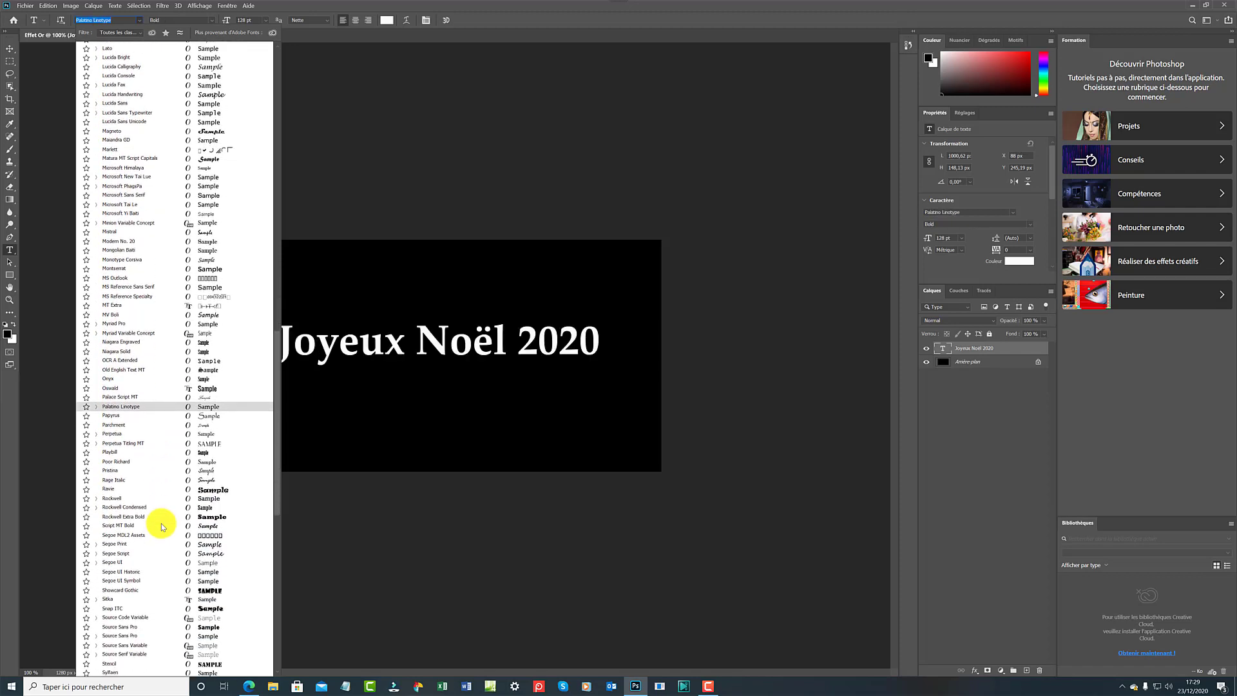
pyautogui.scroll(-3, 162, 527)
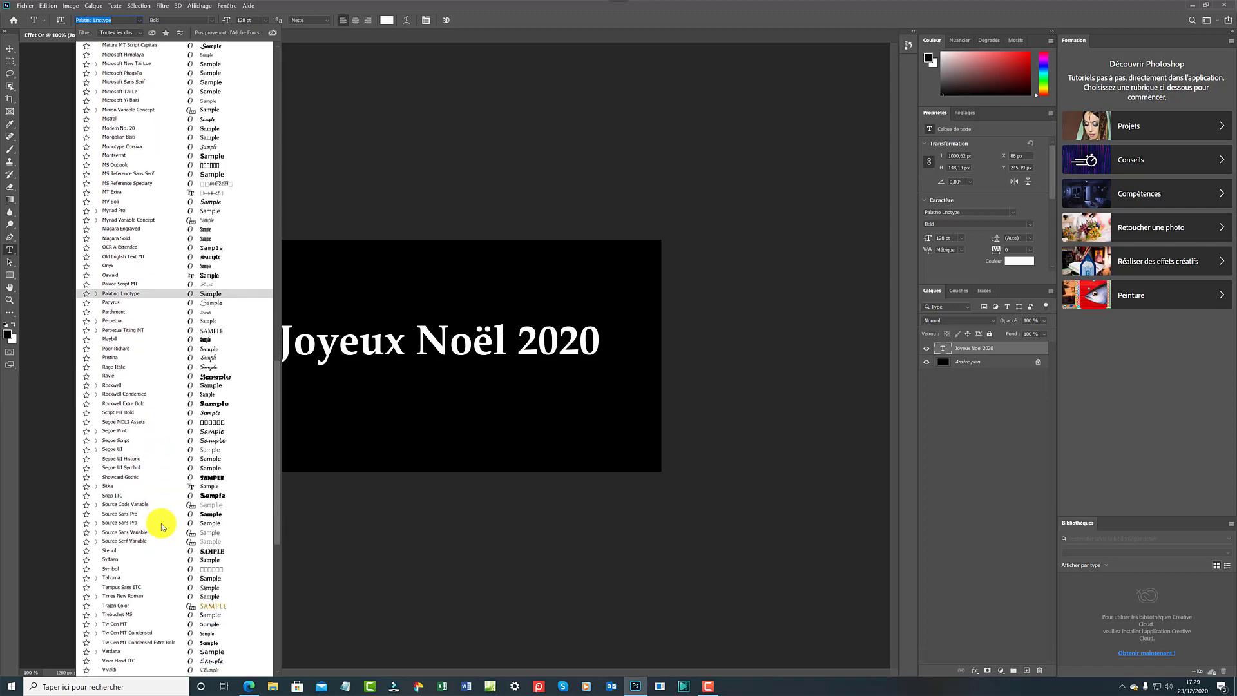
pyautogui.click(137, 605)
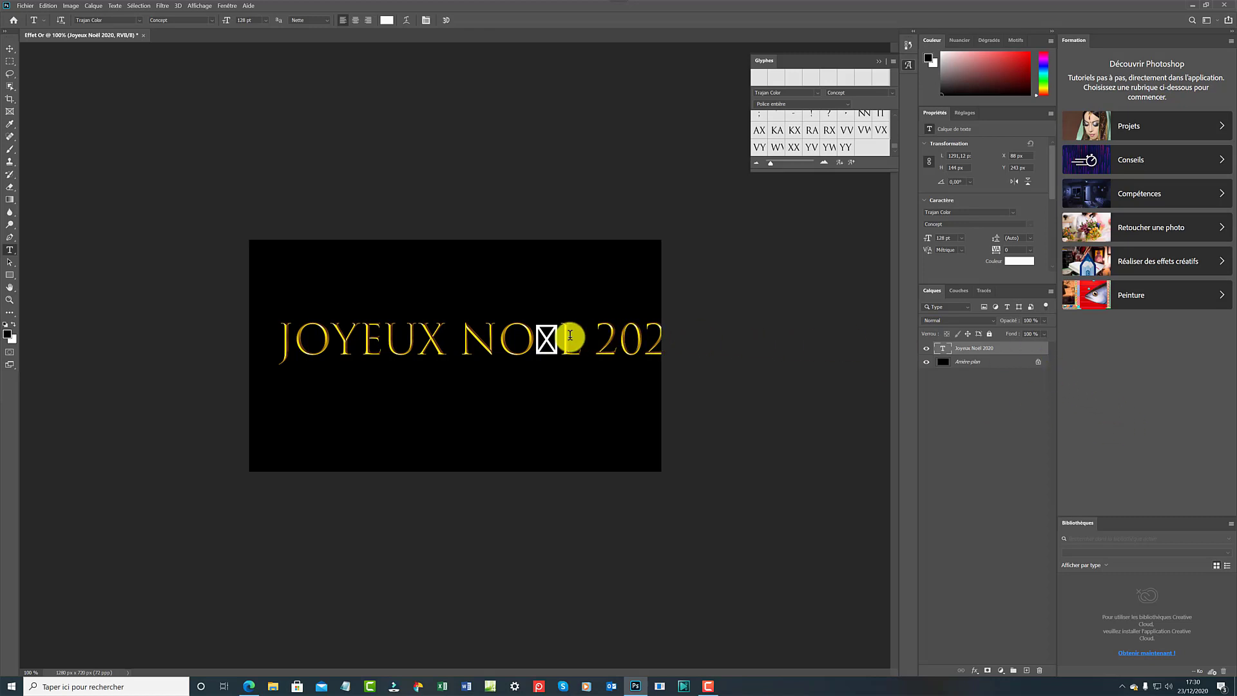
# Replace the word "Noël" in the text with "NOEL", without the diaeresis
pyautogui.doubleClick(554, 337)
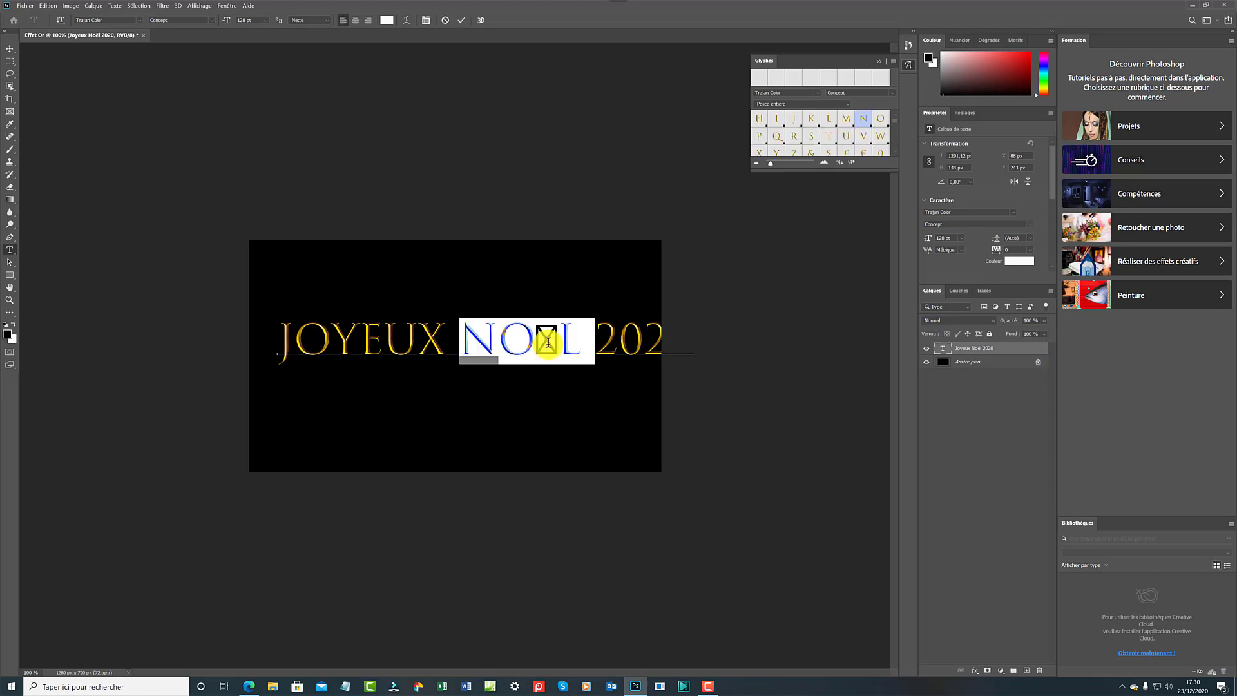
pyautogui.press('BackSpace')
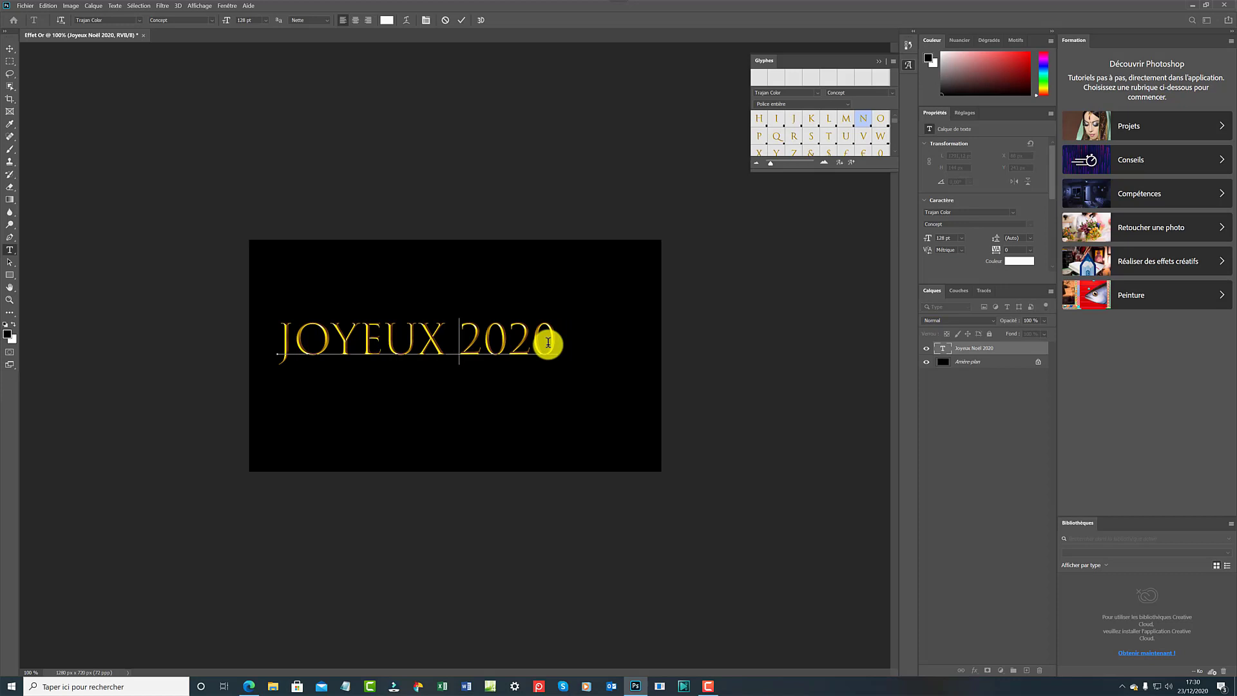
pyautogui.write('N')
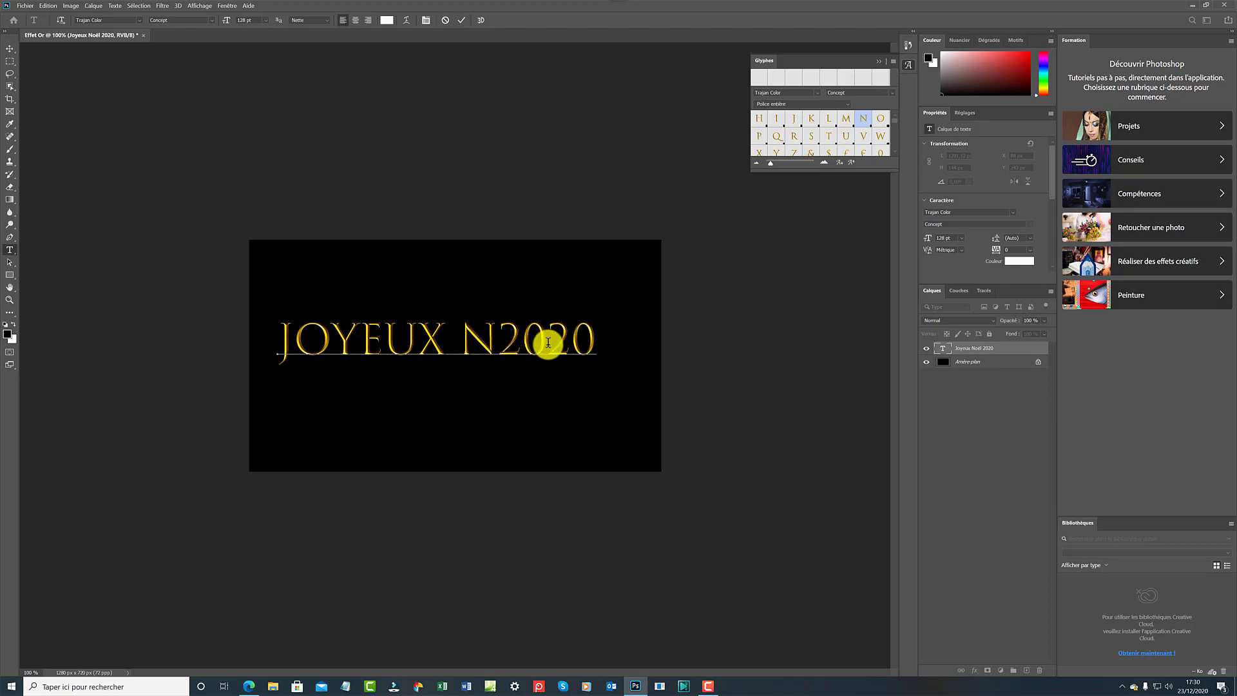
pyautogui.write('O')
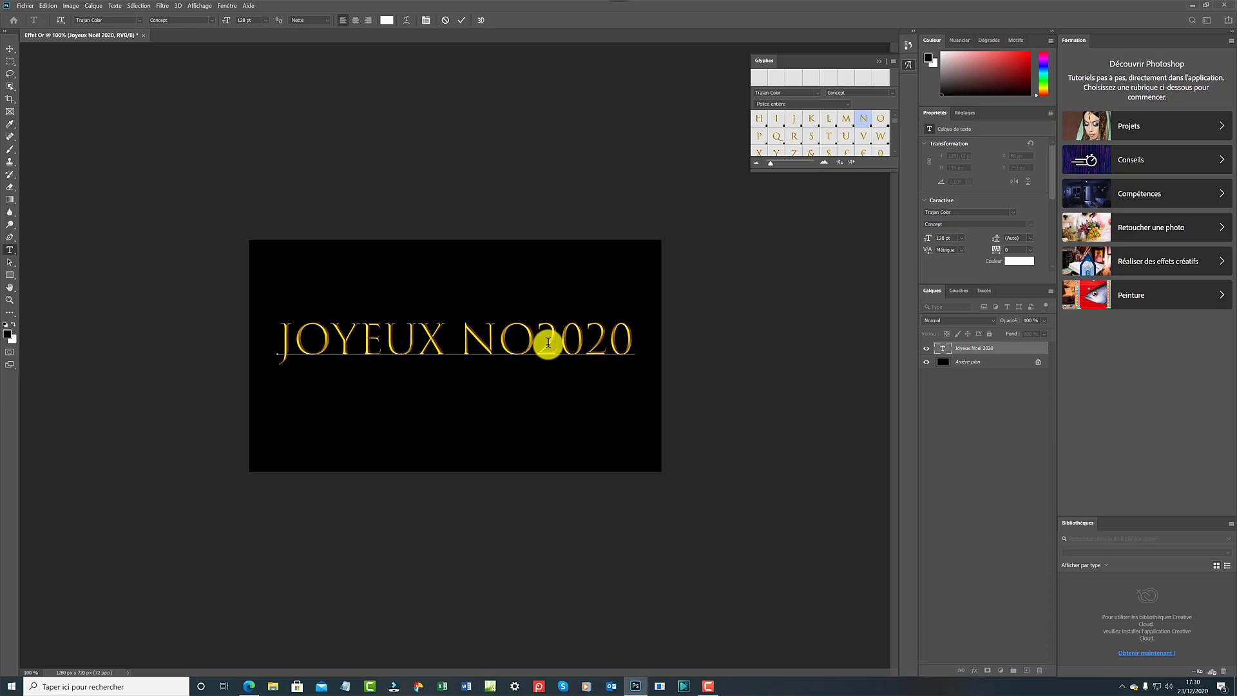
pyautogui.write('E')
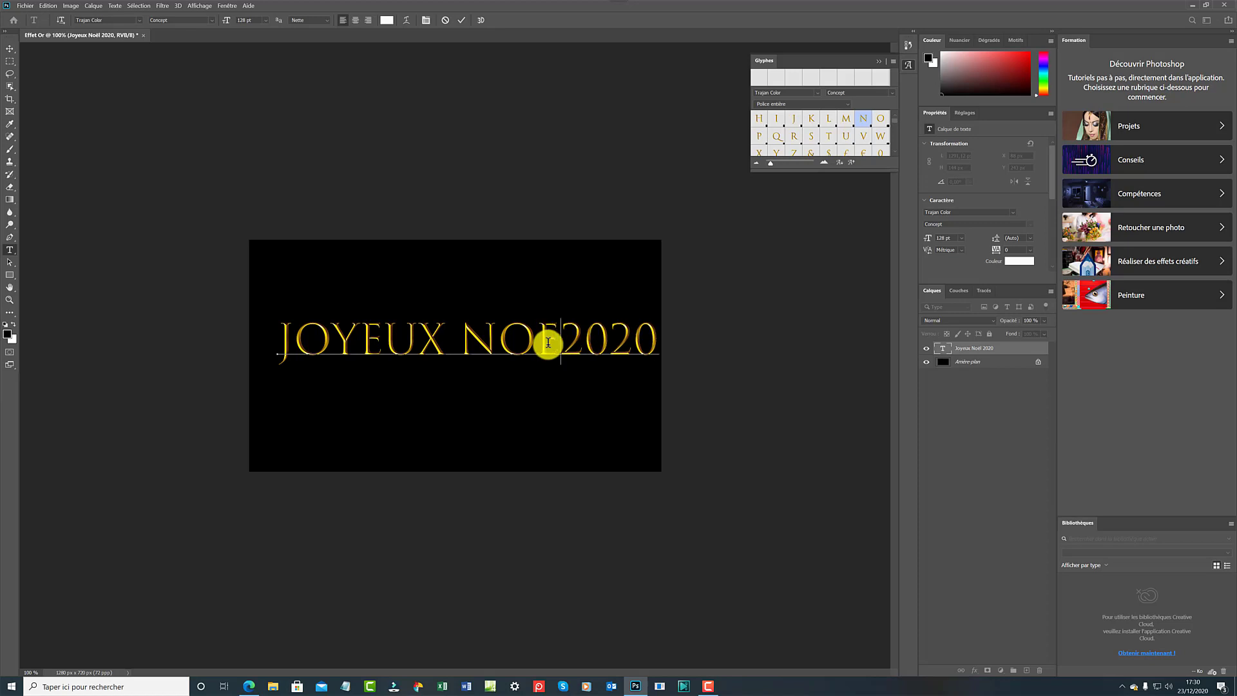
pyautogui.write('L')
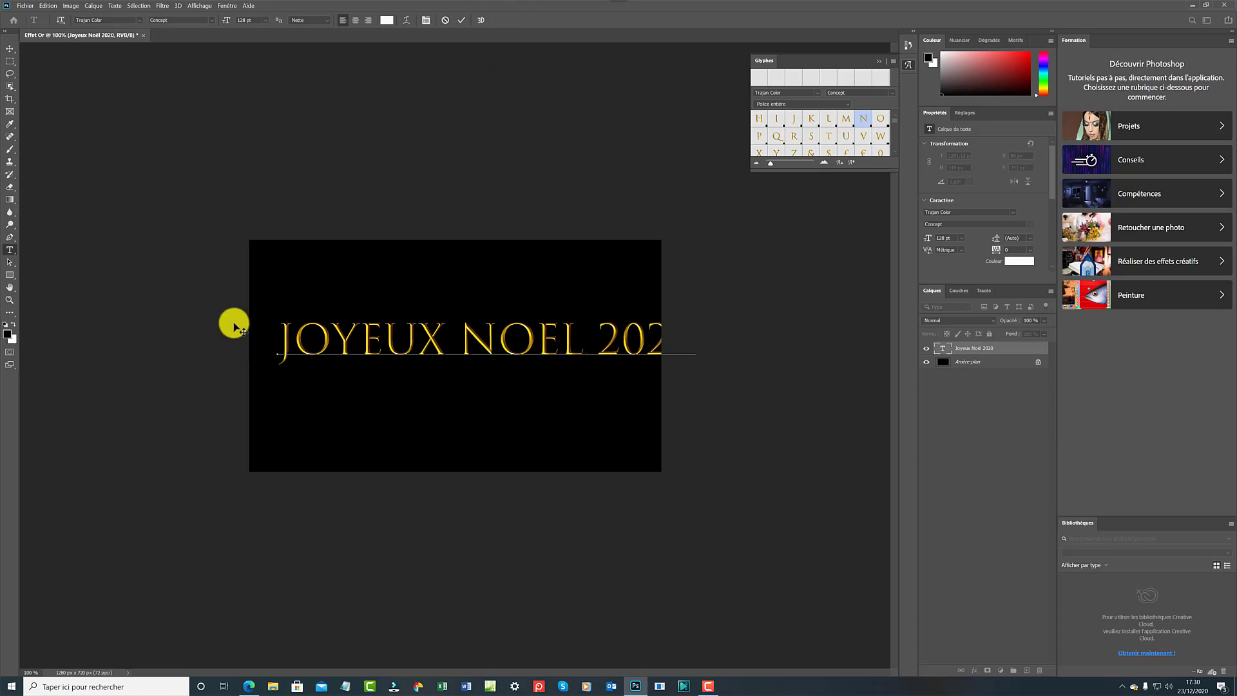
# Set the font size of the entire "Joyeux NOEL 2020" text to 112 pt and commit the edit
pyautogui.doubleClick(276, 327)
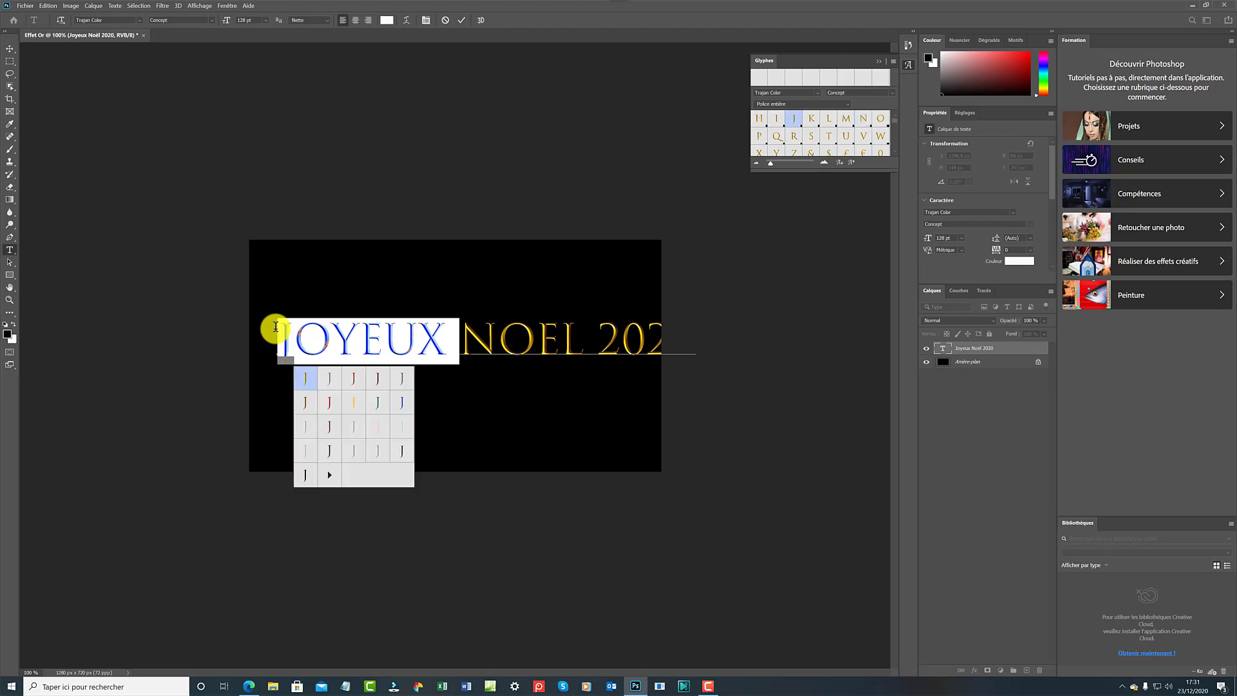
pyautogui.click(459, 342)
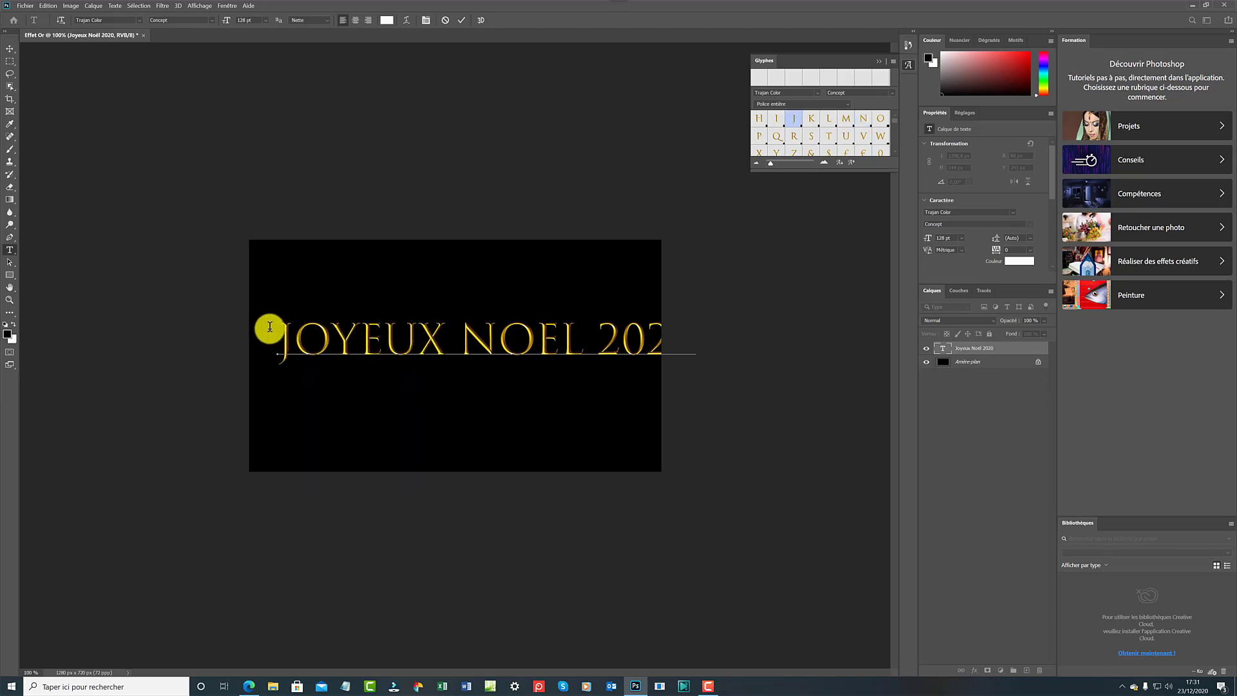
pyautogui.moveTo(279, 334); pyautogui.dragTo(814, 359)
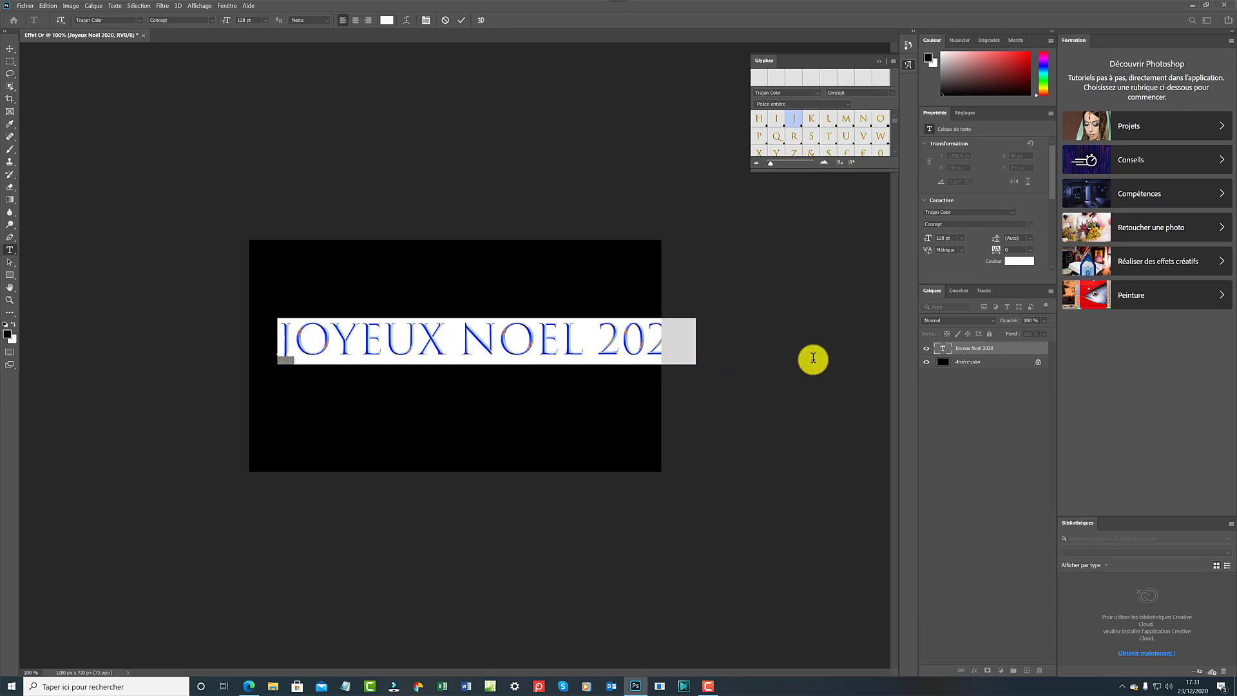
pyautogui.click(267, 21)
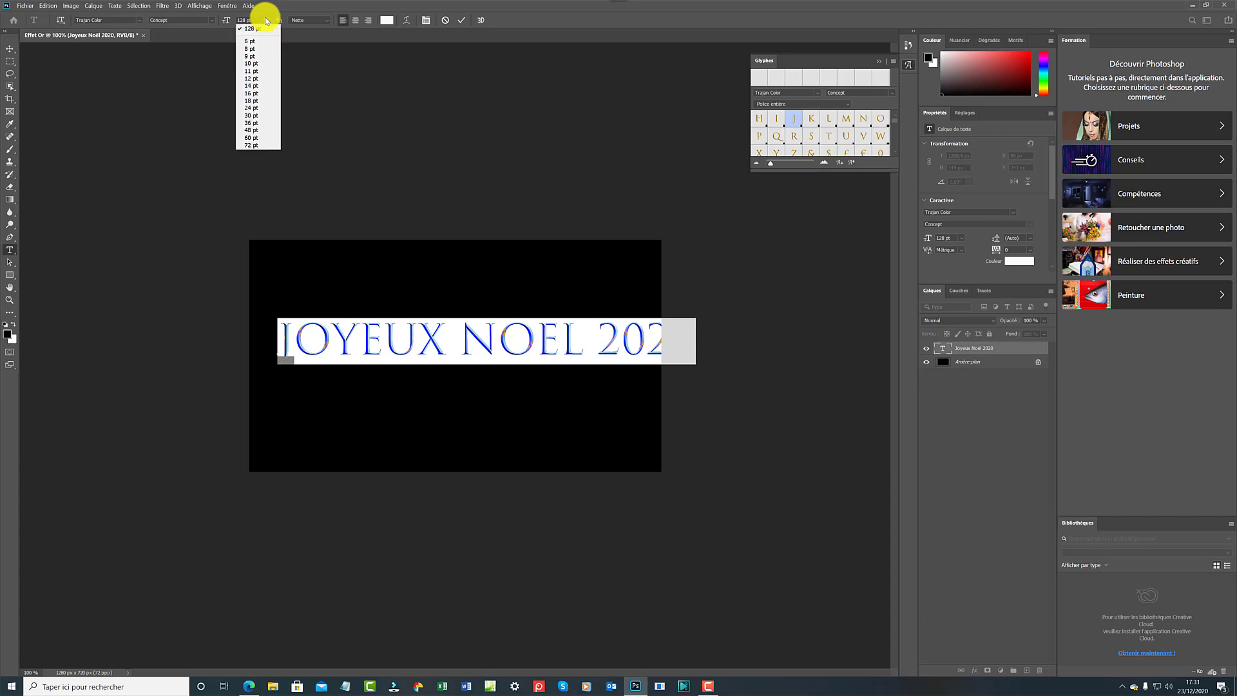
pyautogui.click(245, 20)
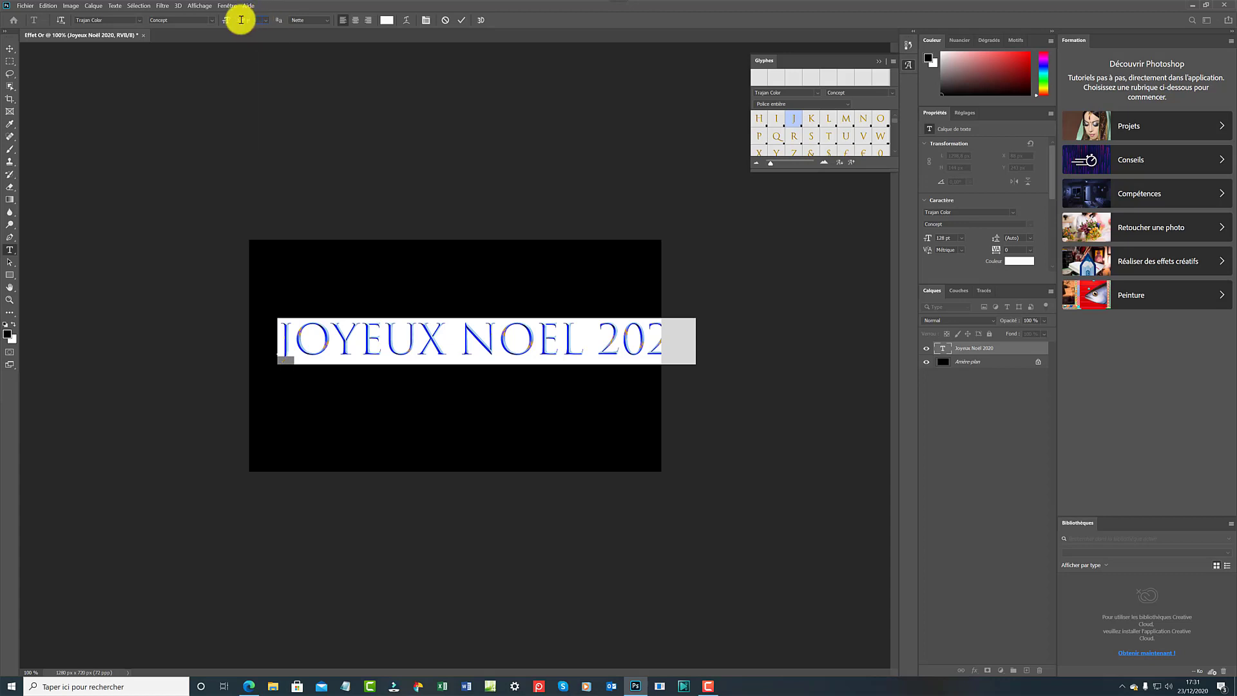
pyautogui.write('11pt')
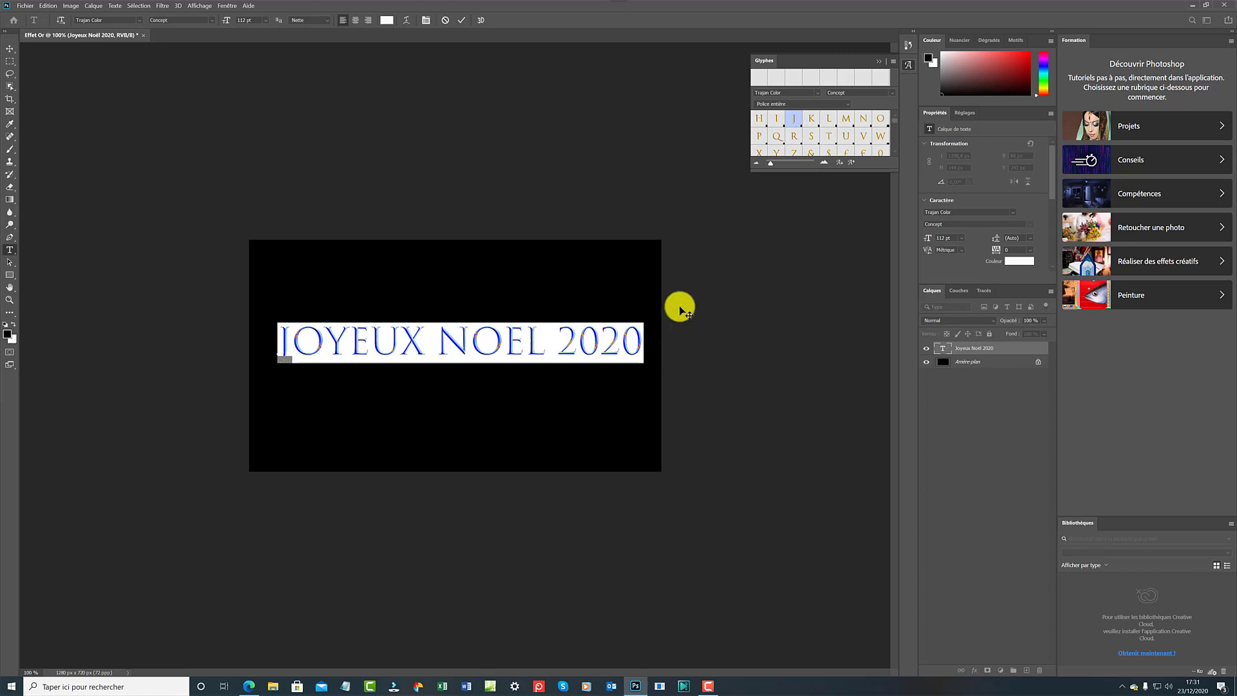
pyautogui.click(966, 497)
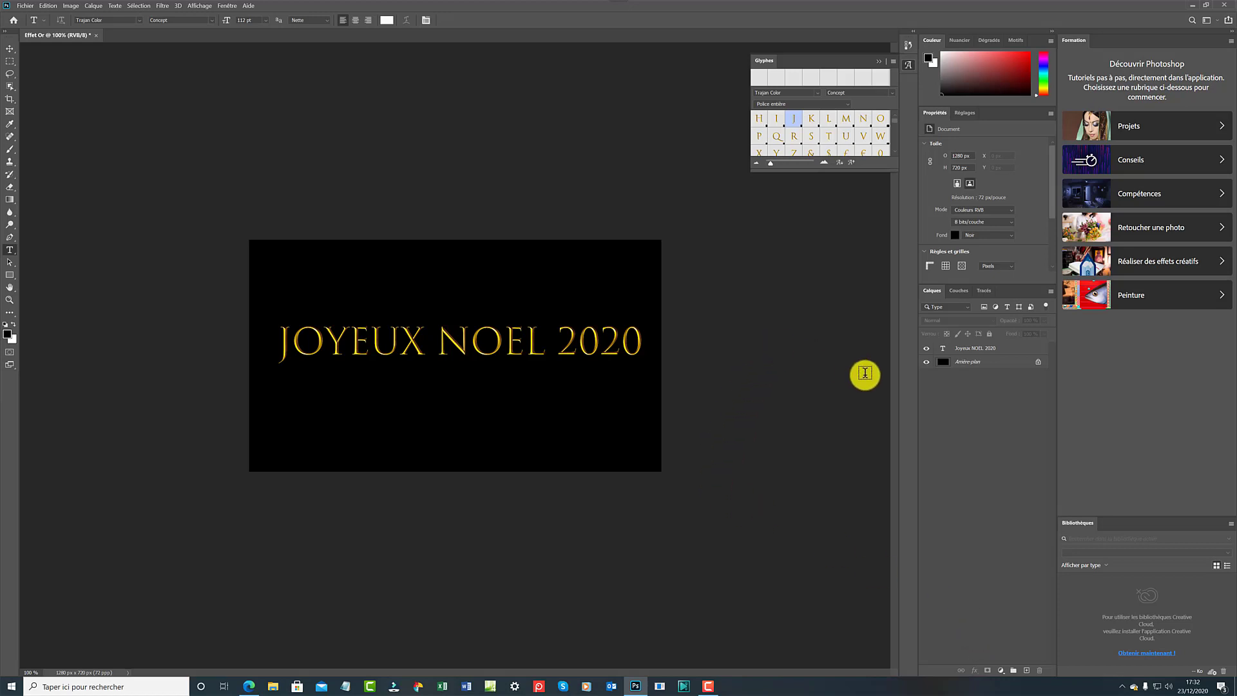
# Add a colour overlay (Incrustation couleur) layer style to the "Joyeux NOEL 2020" text layer
pyautogui.click(987, 351)
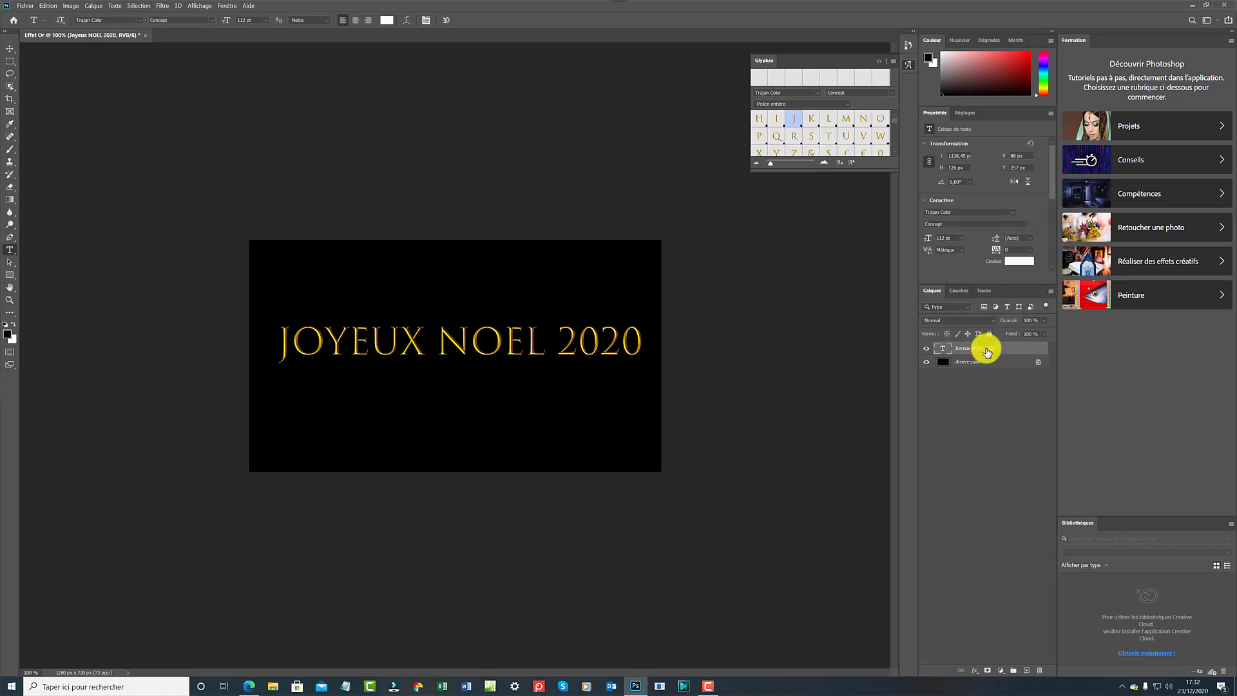
pyautogui.click(971, 674)
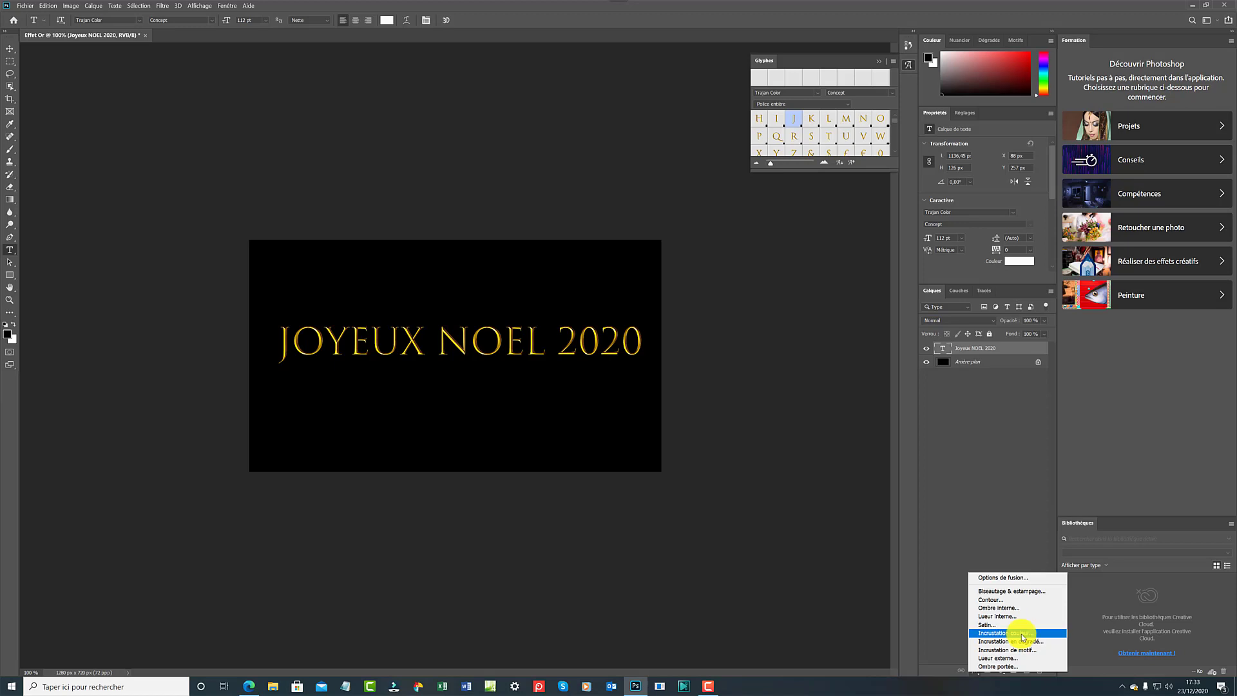
pyautogui.click(1023, 635)
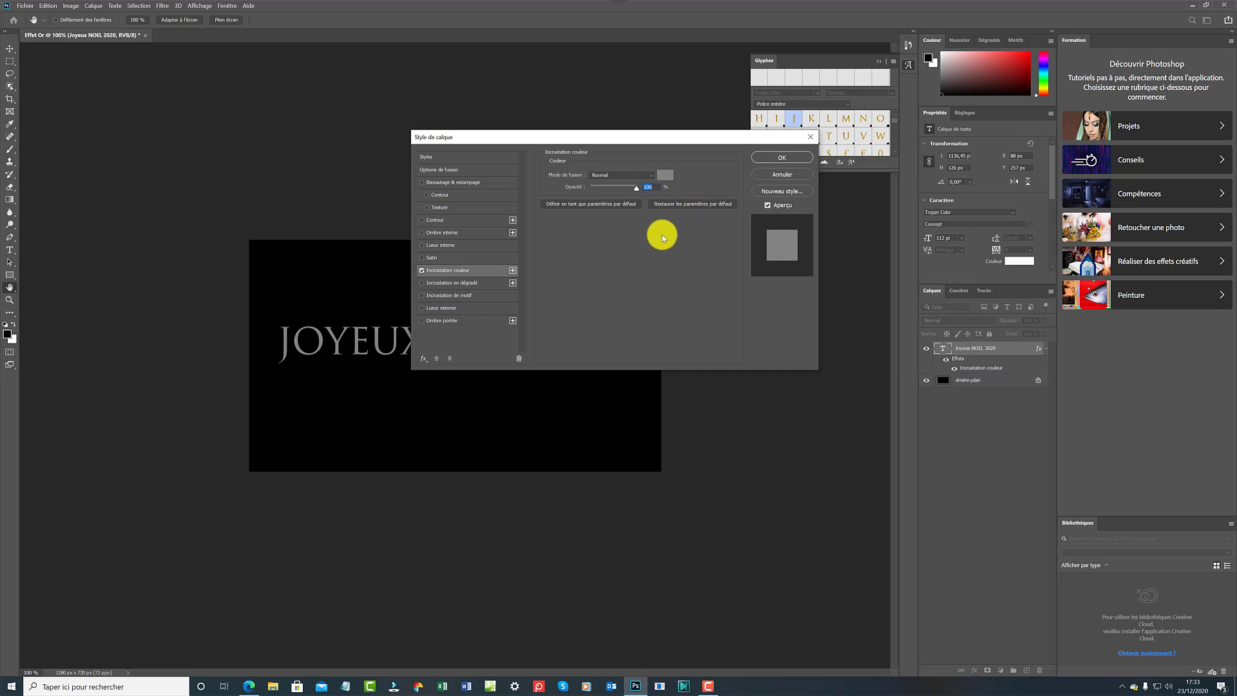
# Set the colour overlay's colour to hue 50°, saturation 85 % and brightness 100 %
pyautogui.click(663, 176)
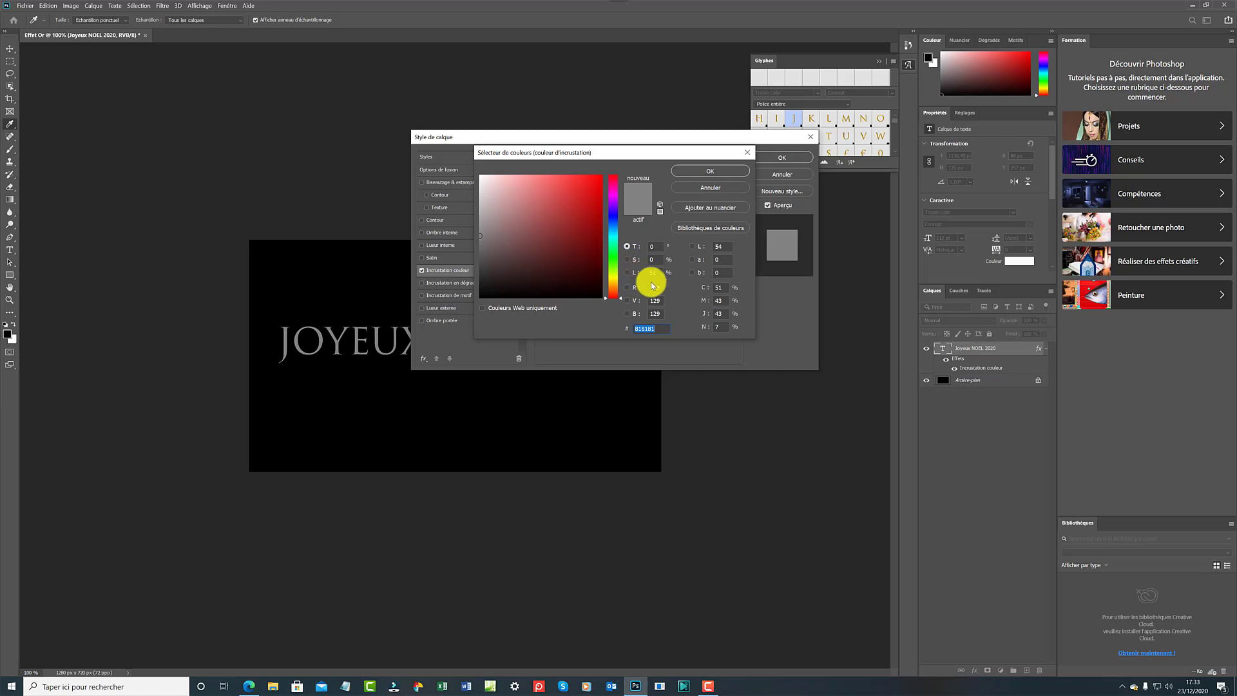
pyautogui.click(644, 249)
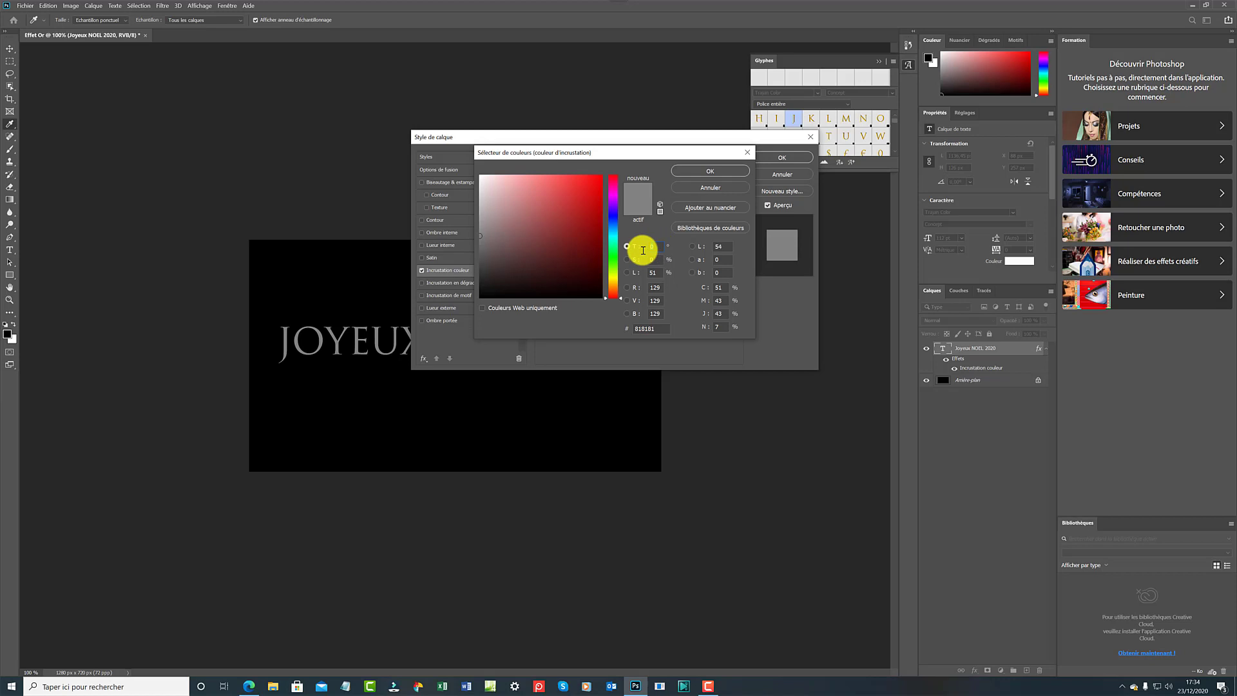
pyautogui.write('50')
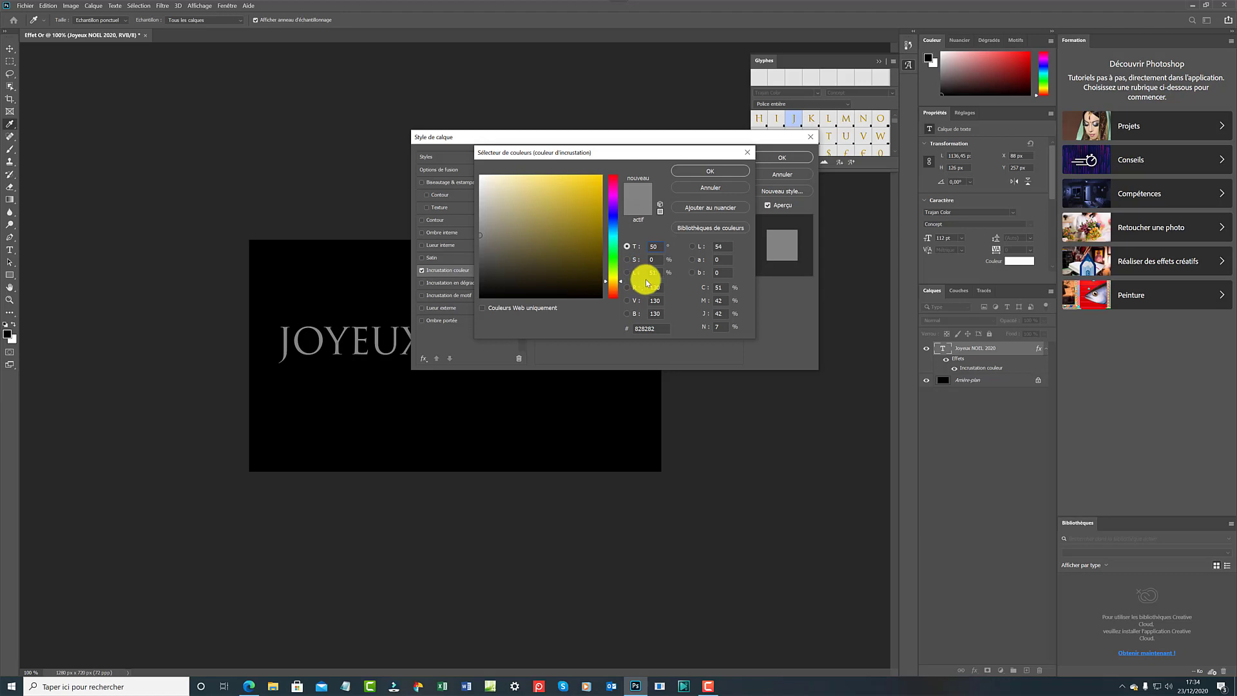
pyautogui.click(661, 261)
pyautogui.write('85')
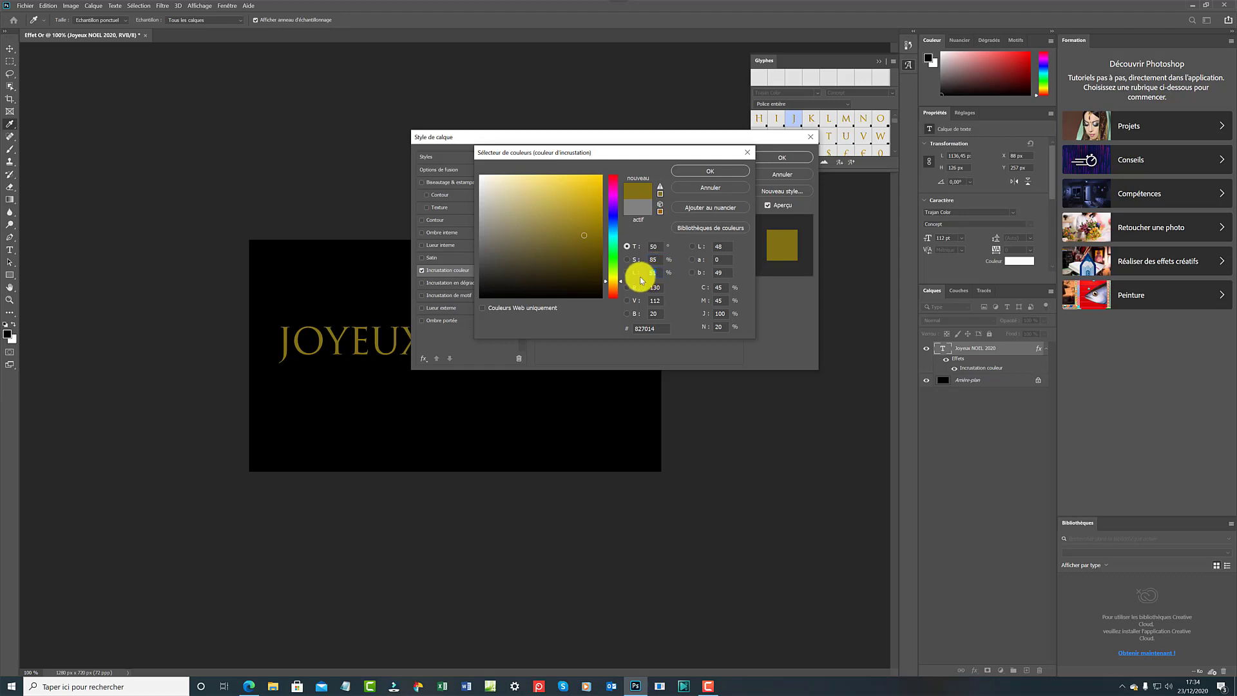
pyautogui.write('100')
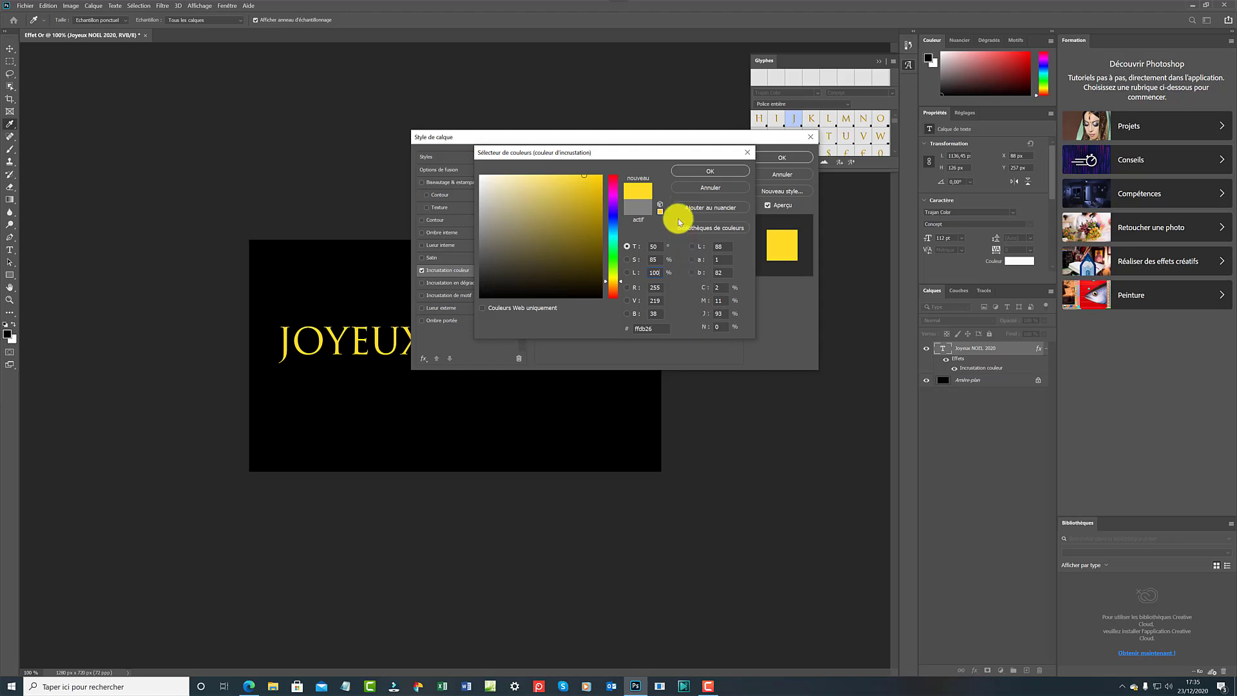
pyautogui.click(707, 171)
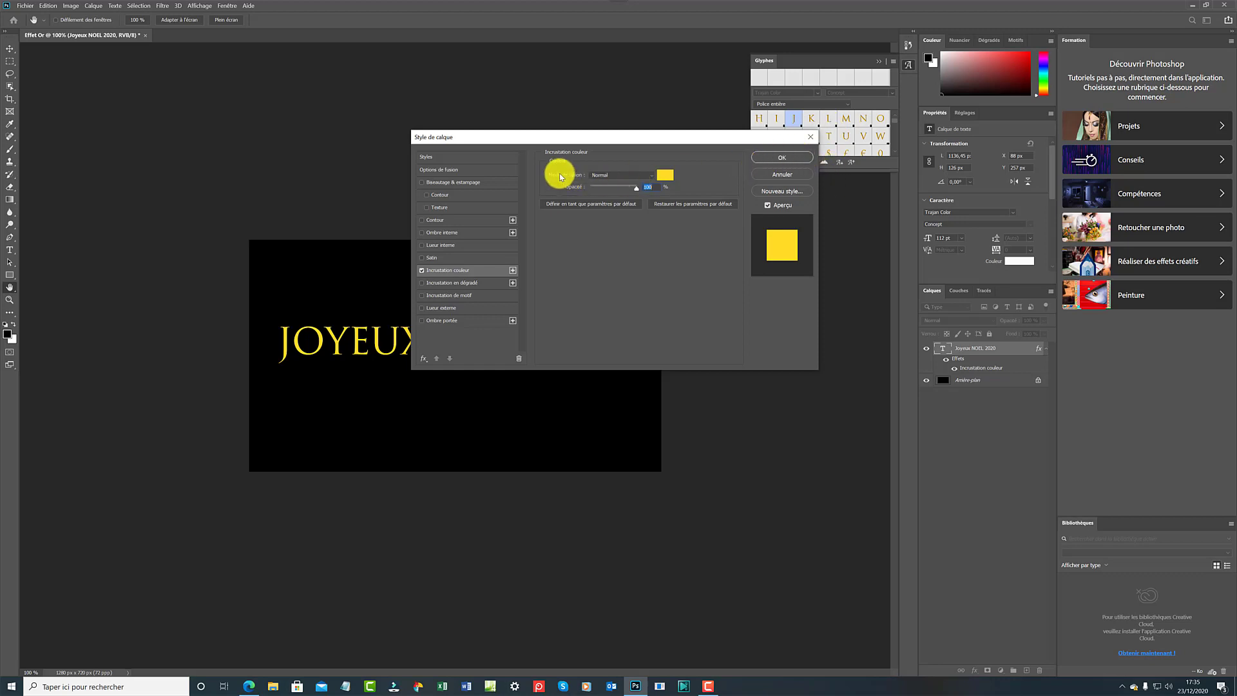
# Set the colour overlay's blend mode to Produit and its opacity to 35 %, and apply the layer style
pyautogui.click(652, 176)
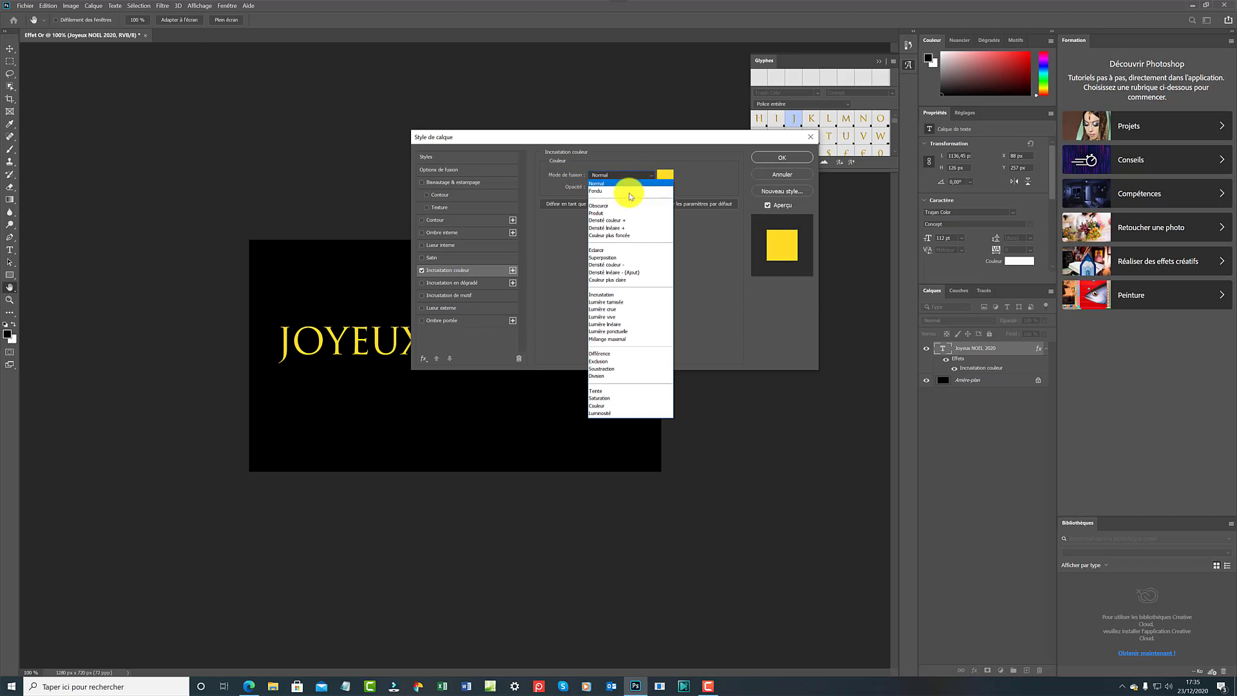
pyautogui.click(612, 213)
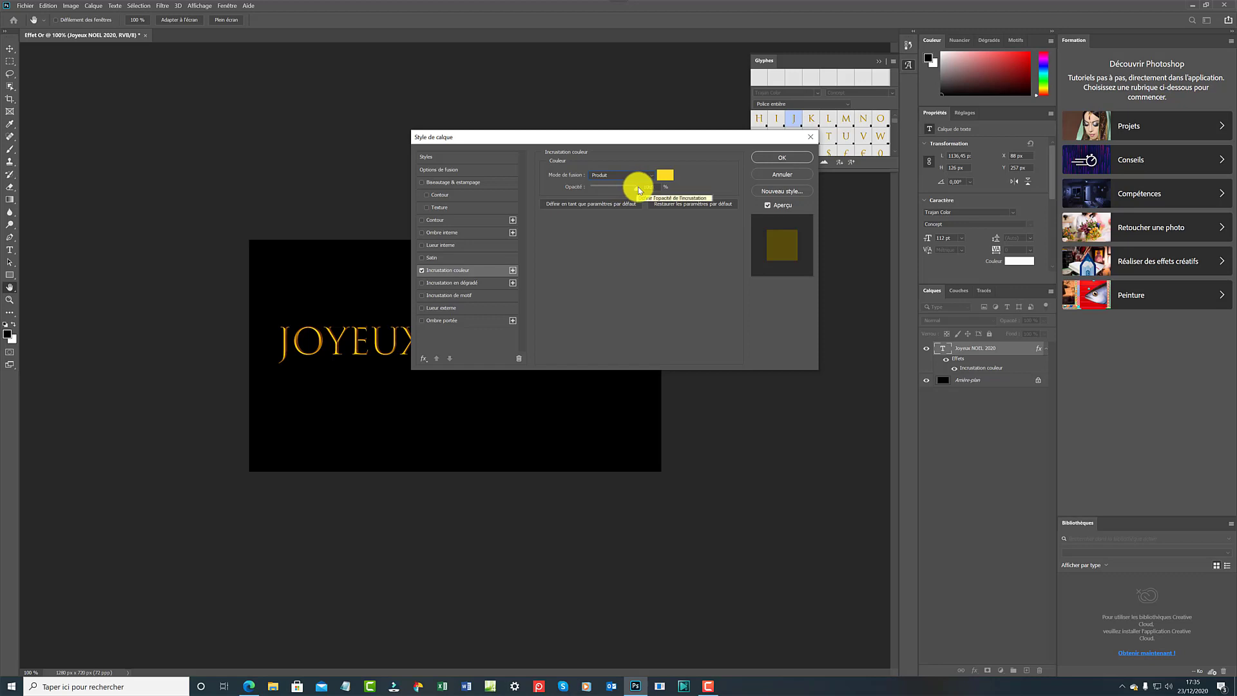
pyautogui.moveTo(638, 190); pyautogui.dragTo(607, 196)
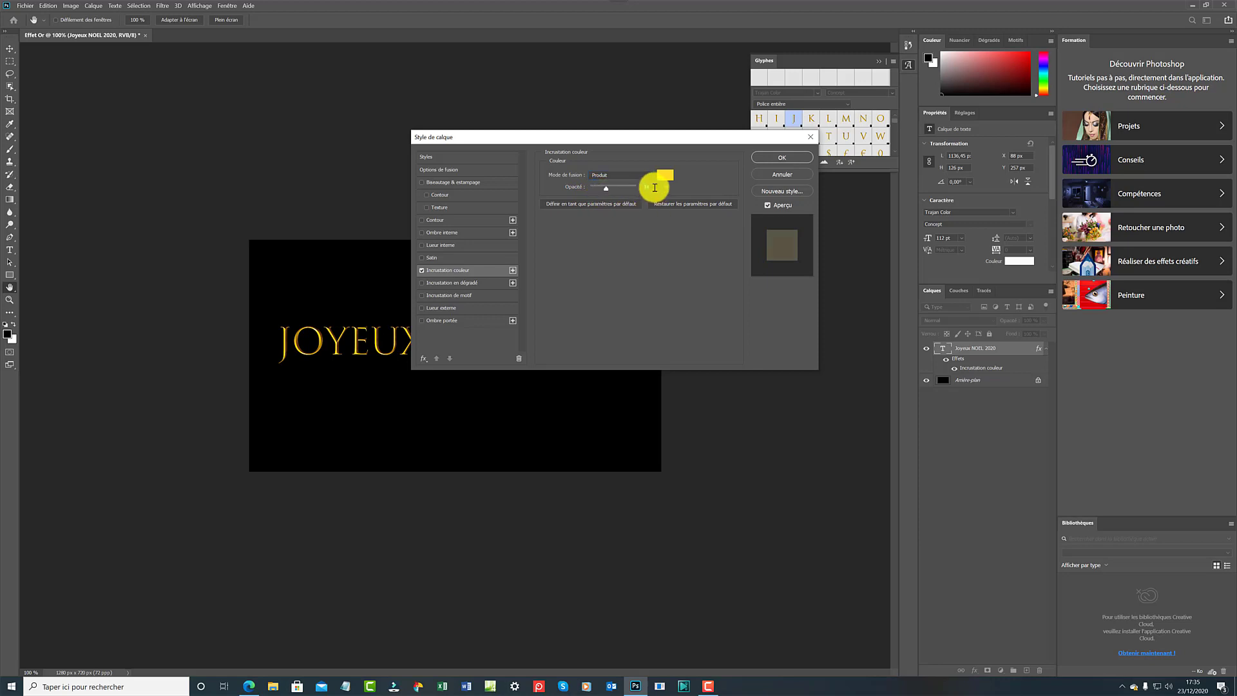
pyautogui.write('35')
pyautogui.click(783, 157)
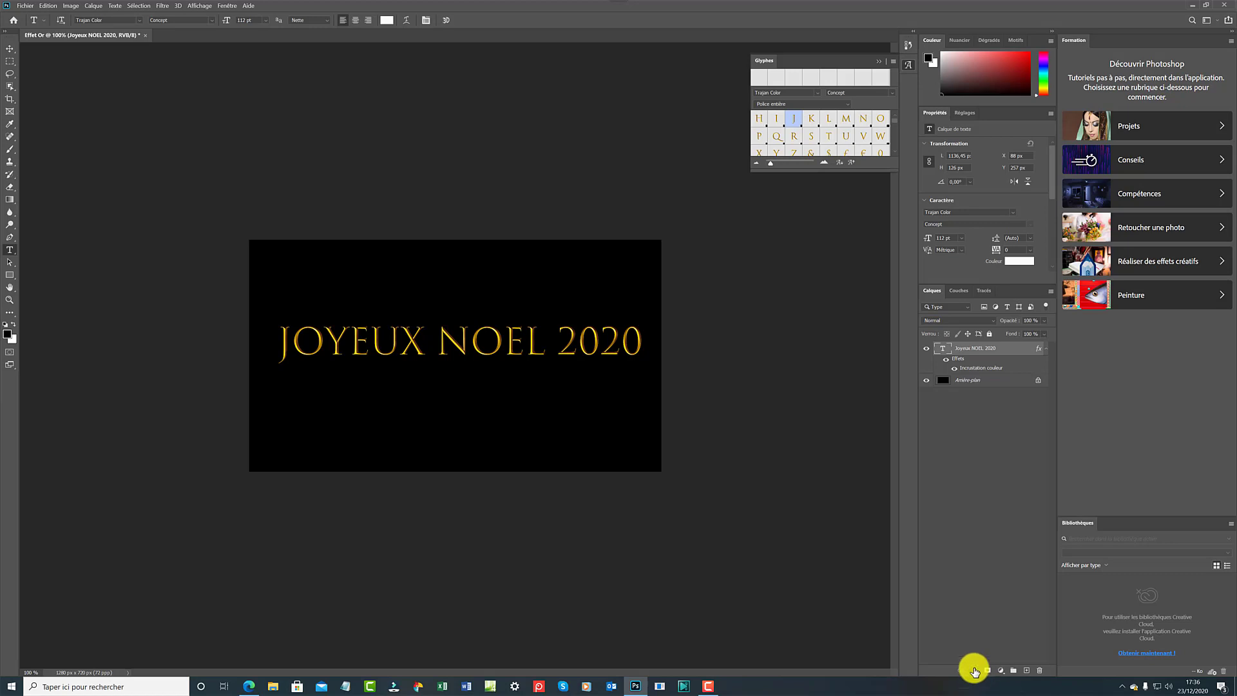
# Add a drop shadow (Ombre portée) to the "Joyeux NOEL 2020" text layer with an angle of 120°
pyautogui.click(976, 671)
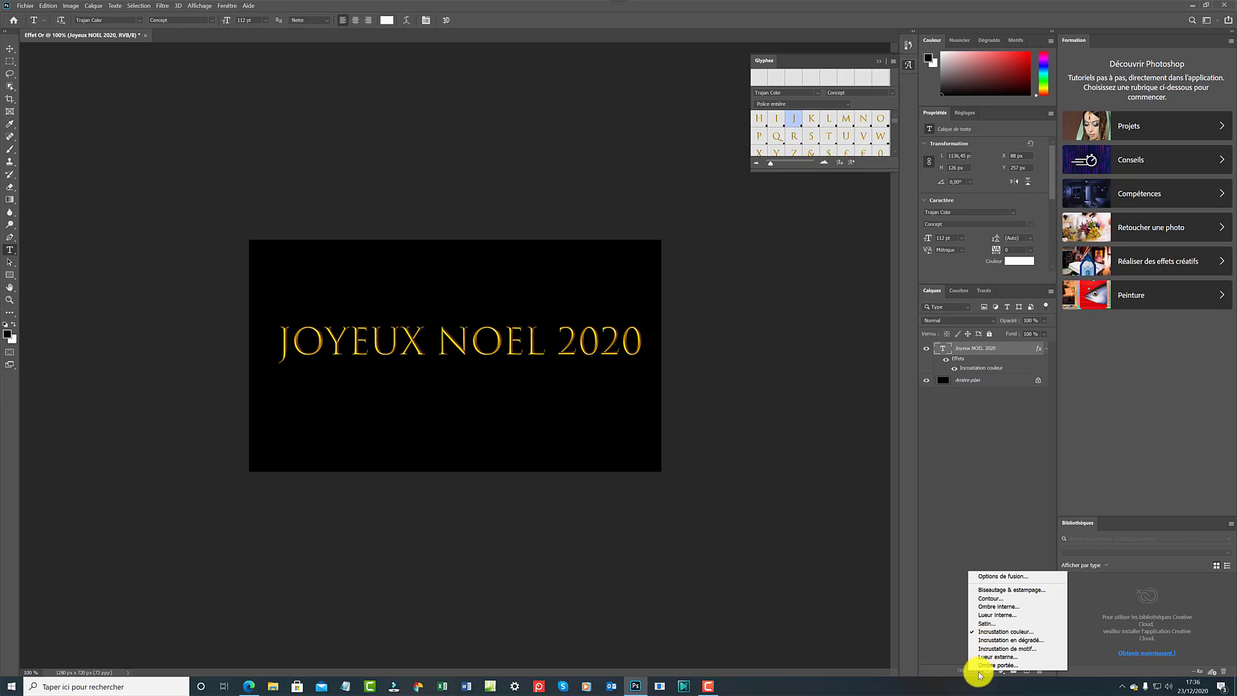
pyautogui.click(991, 666)
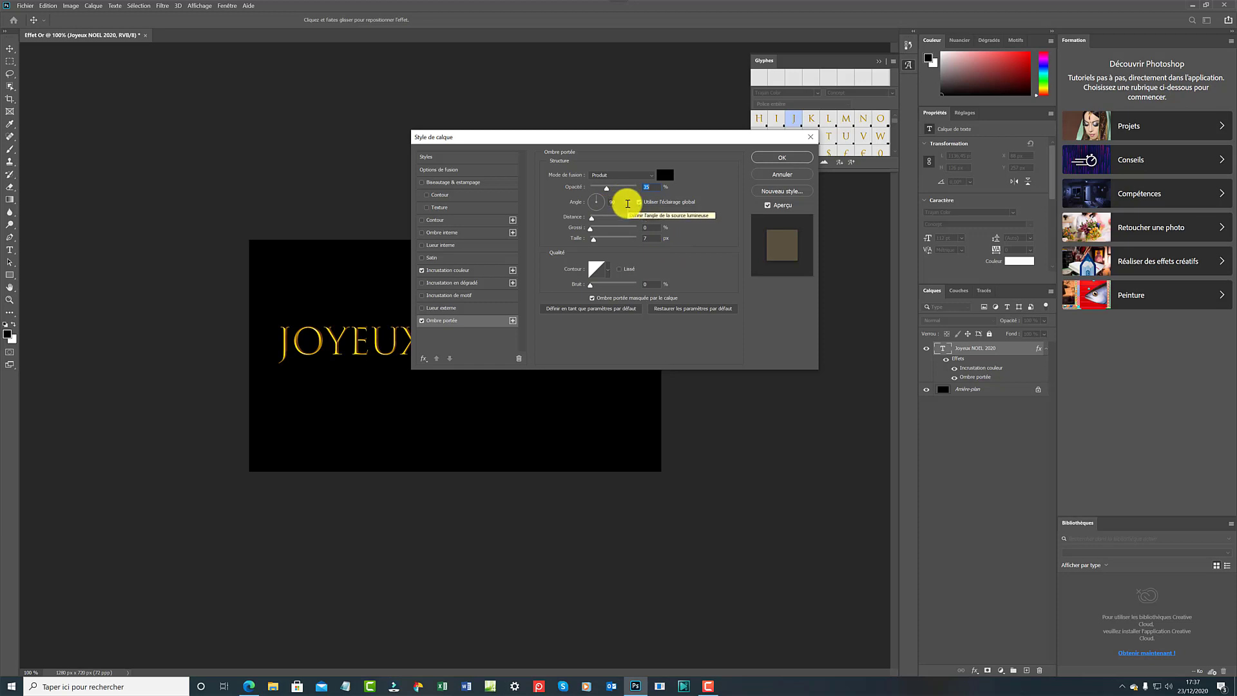
pyautogui.moveTo(620, 203); pyautogui.dragTo(600, 203)
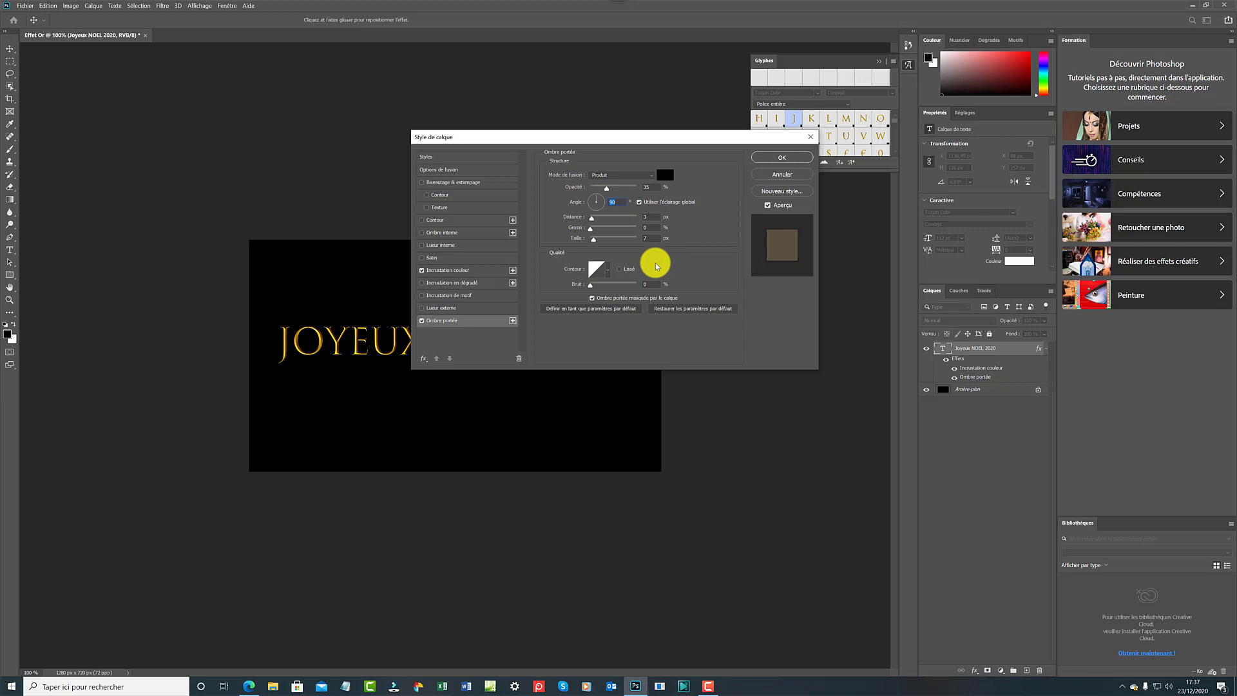
pyautogui.write('120')
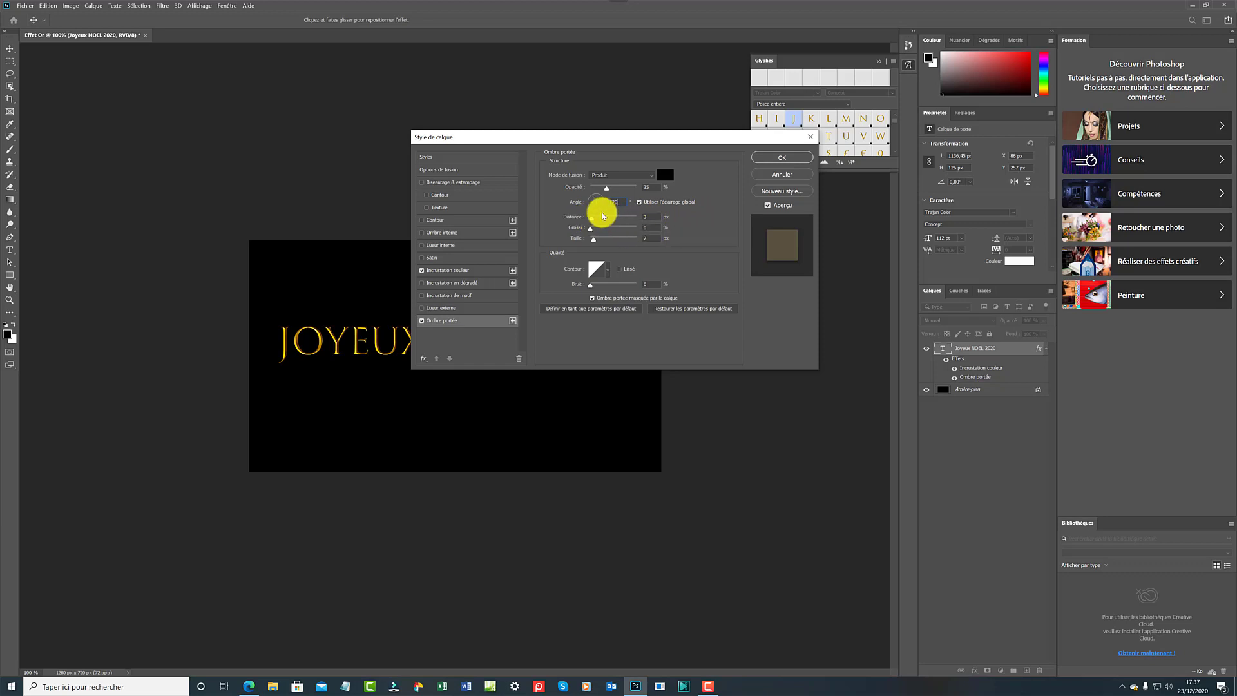
# Set the drop shadow's distance and size to 10 px each and apply the layer style
pyautogui.click(646, 216)
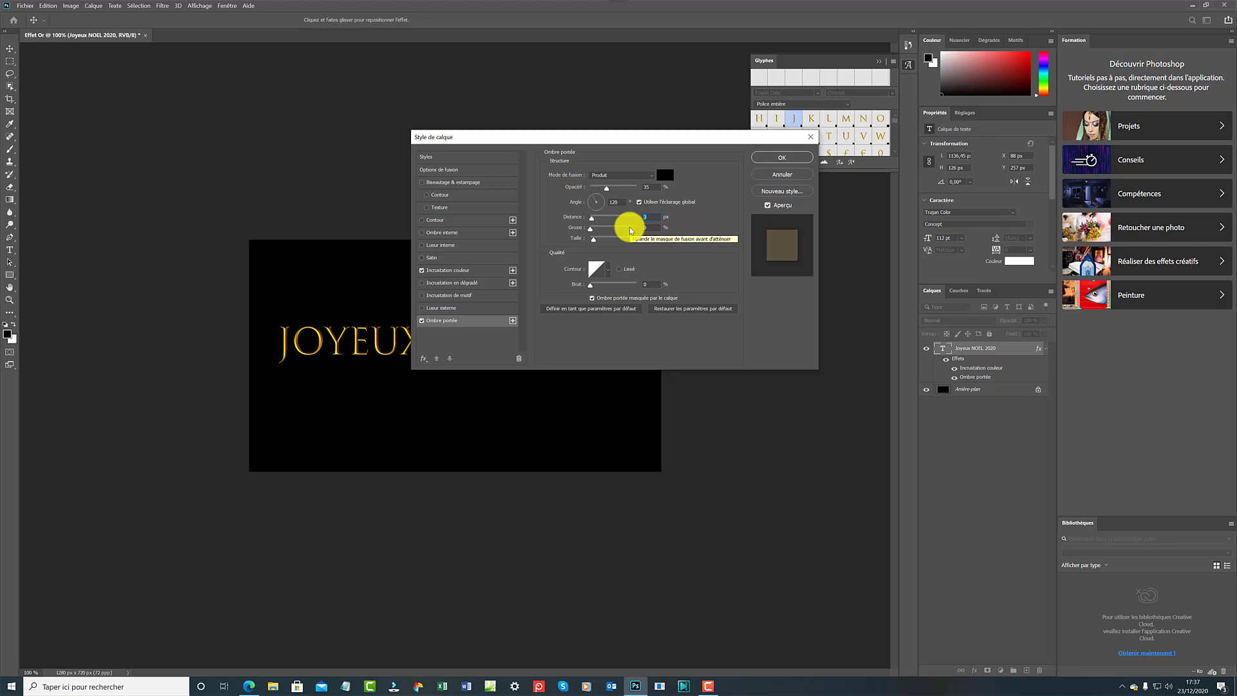
pyautogui.write('10')
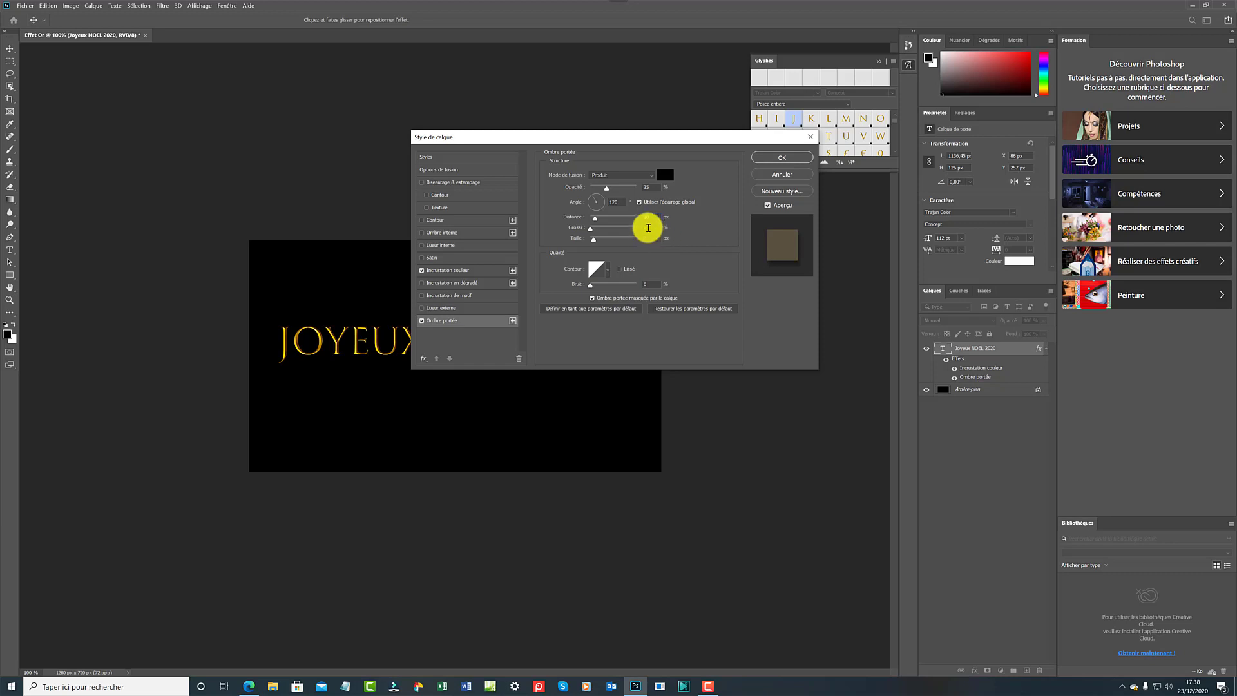
pyautogui.moveTo(648, 240); pyautogui.dragTo(642, 241)
pyautogui.write('10')
pyautogui.click(608, 276)
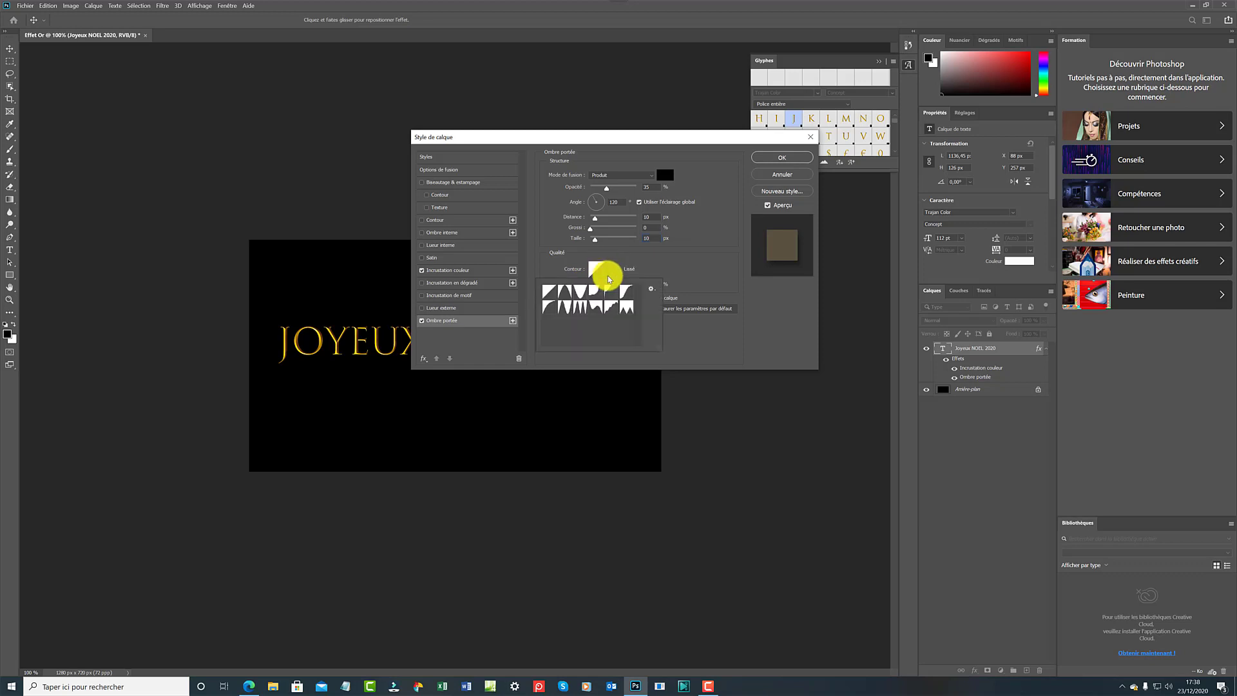
pyautogui.click(608, 276)
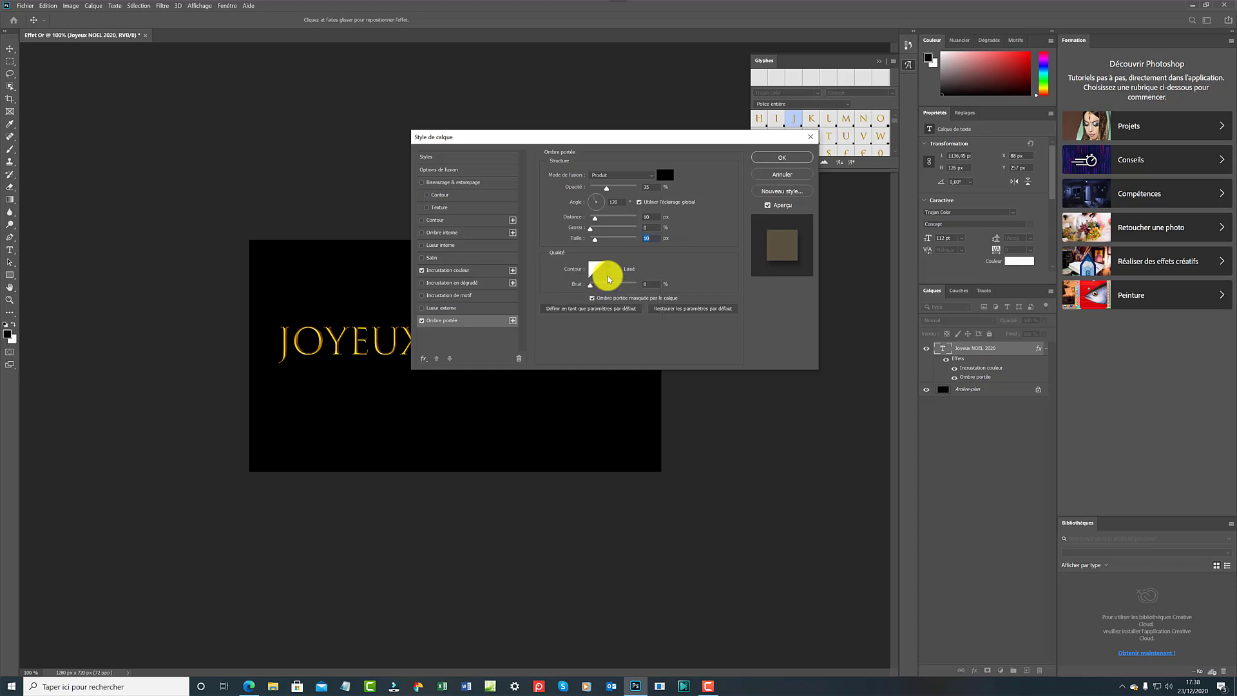
pyautogui.click(781, 157)
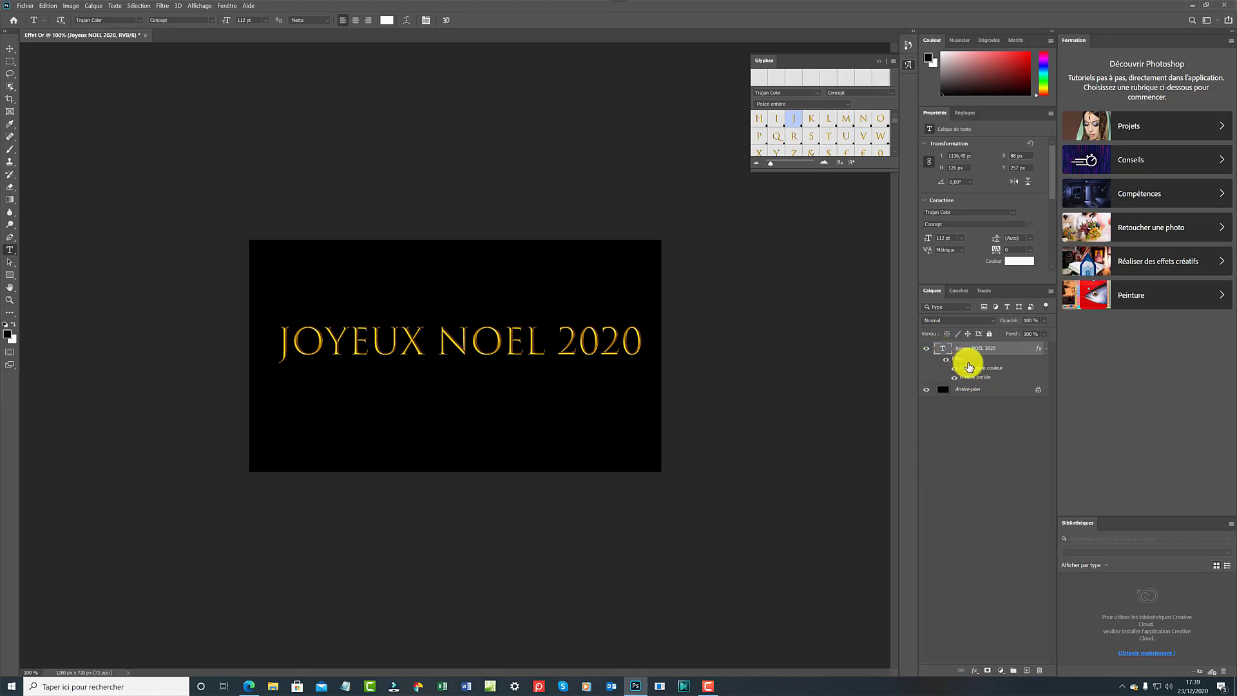
# Add a bevel and emboss (Biseautage & estampage) style to the text layer with size 35 px and direction Bas
pyautogui.click(976, 670)
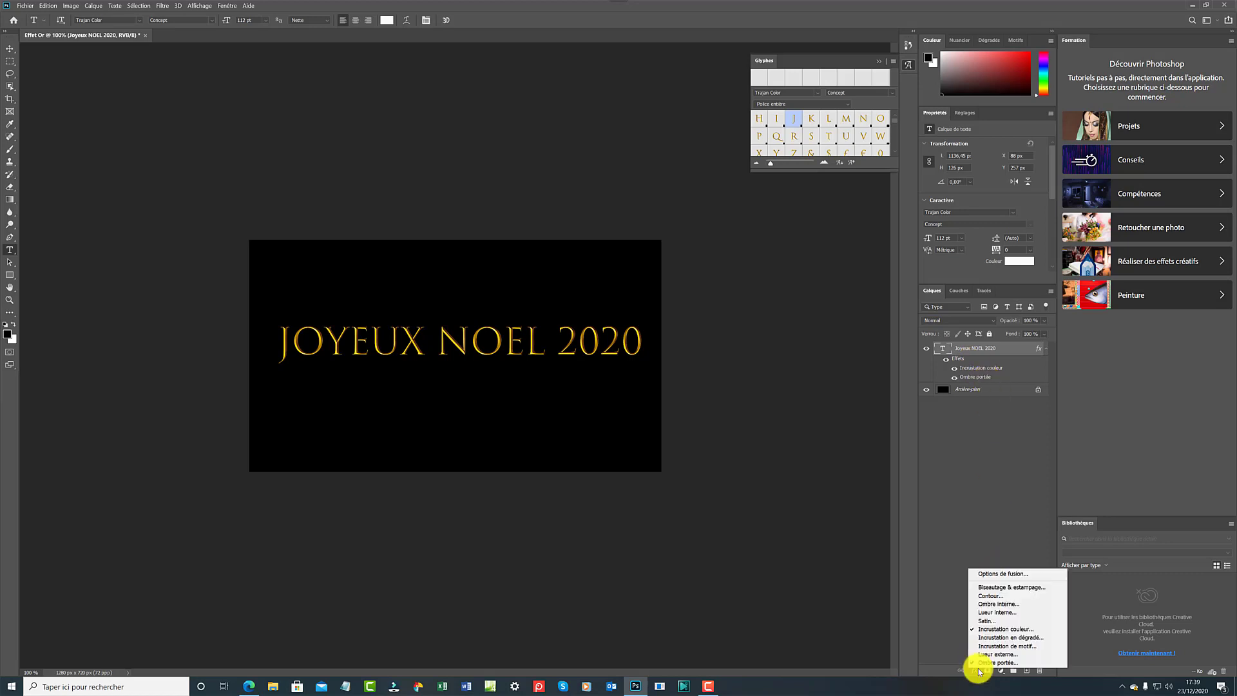
pyautogui.click(998, 588)
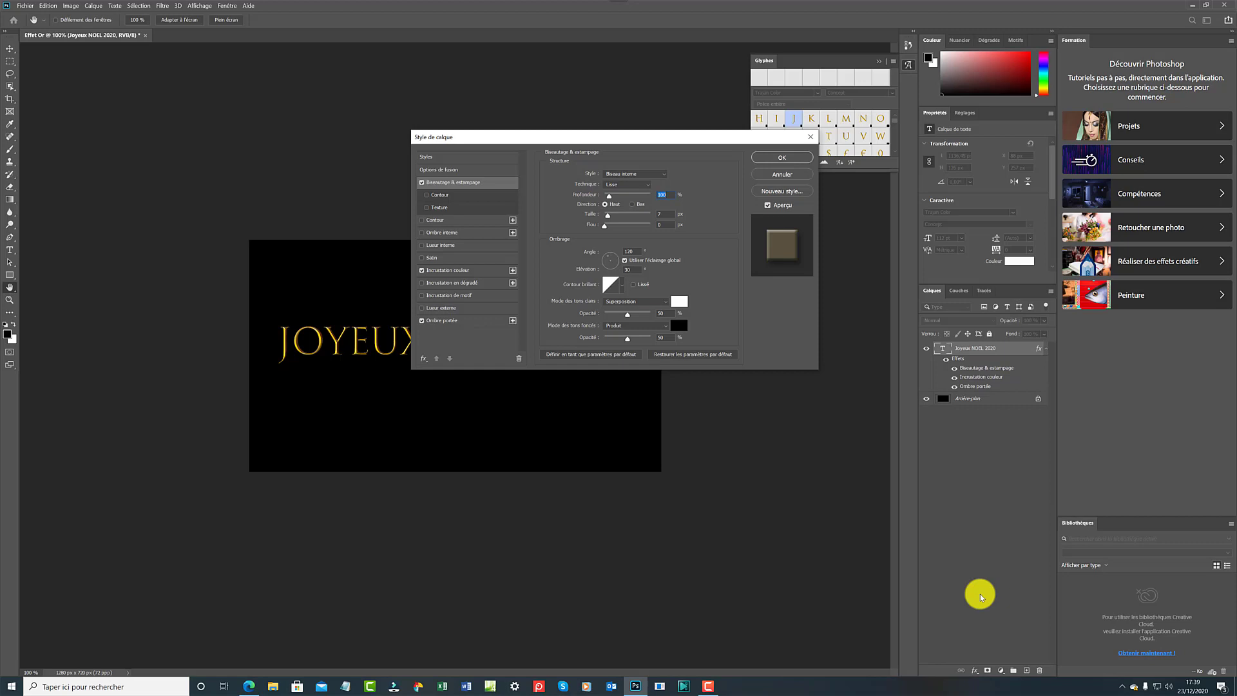
pyautogui.click(661, 197)
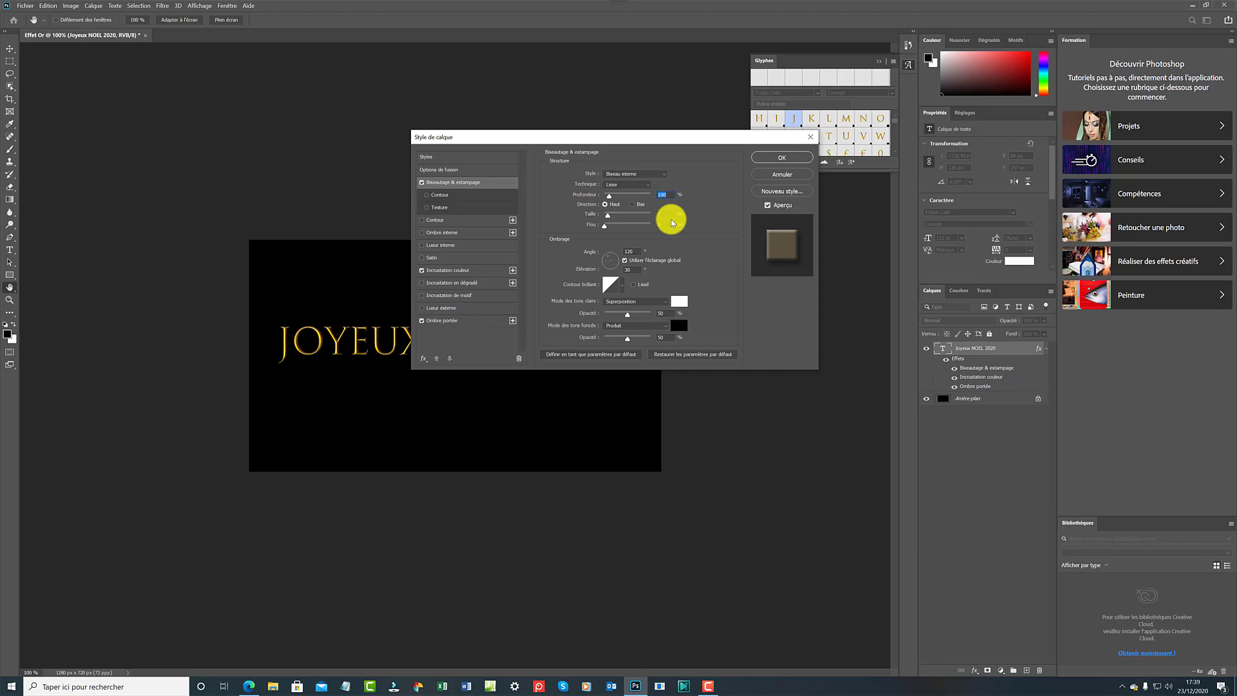
pyautogui.moveTo(668, 214); pyautogui.dragTo(654, 211)
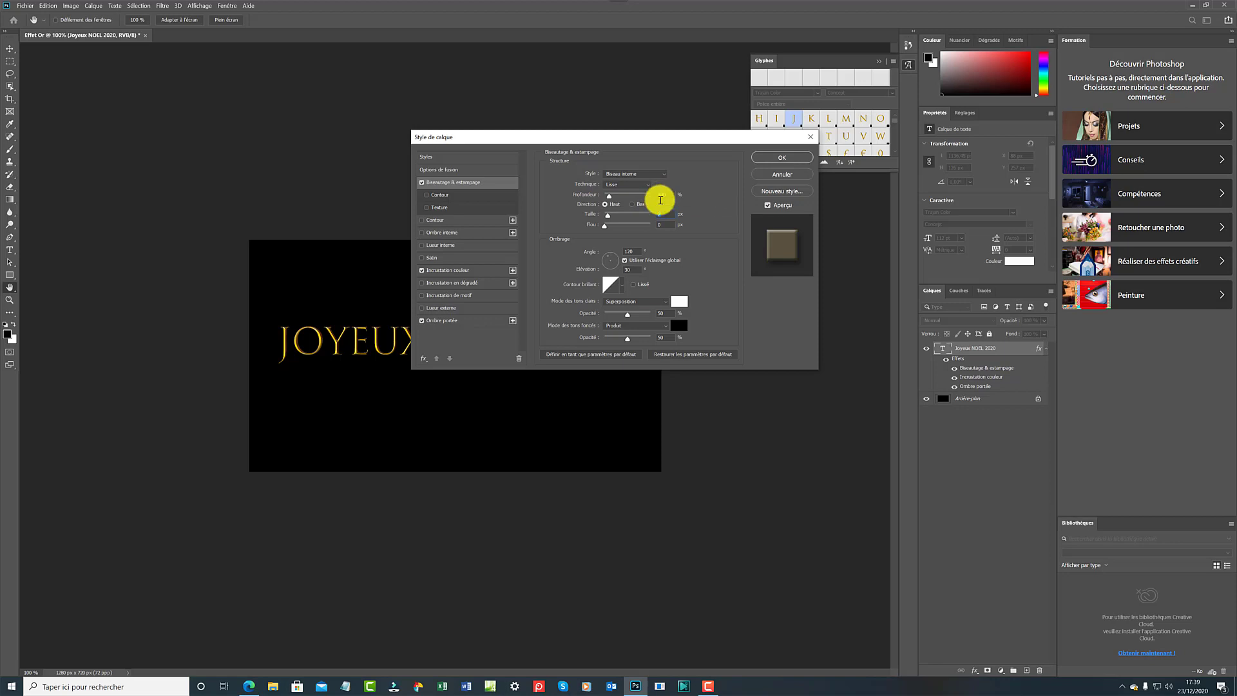
pyautogui.write('35')
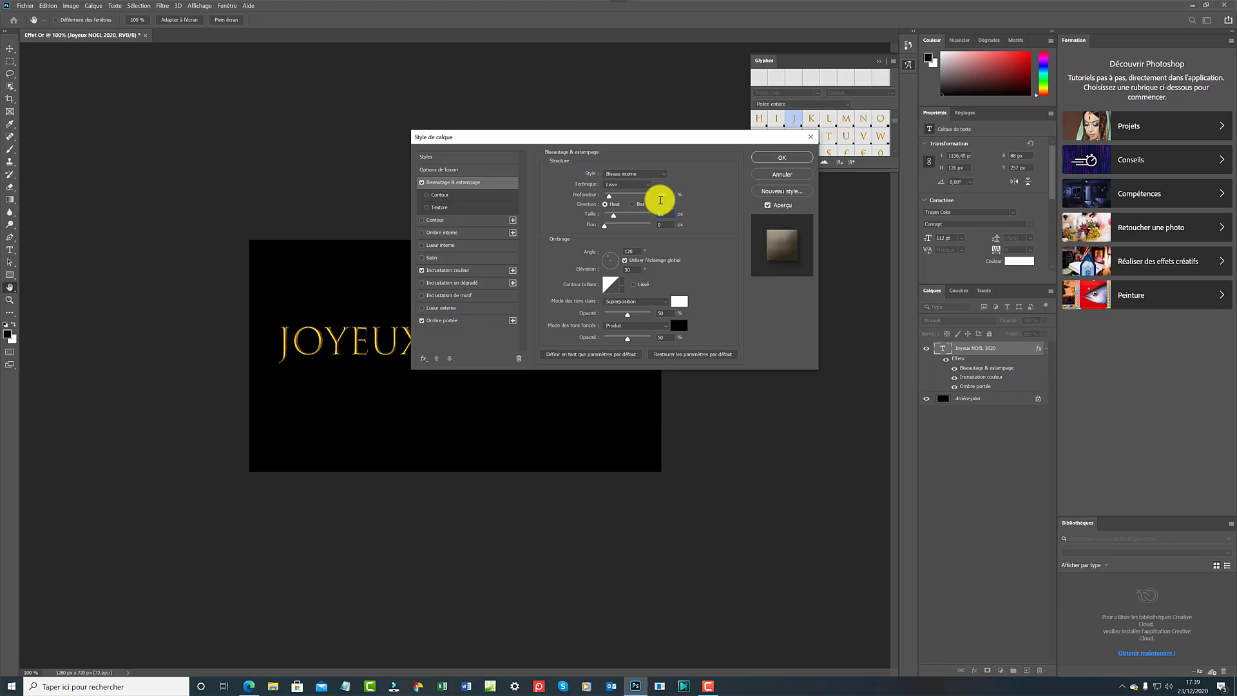
pyautogui.doubleClick(660, 195)
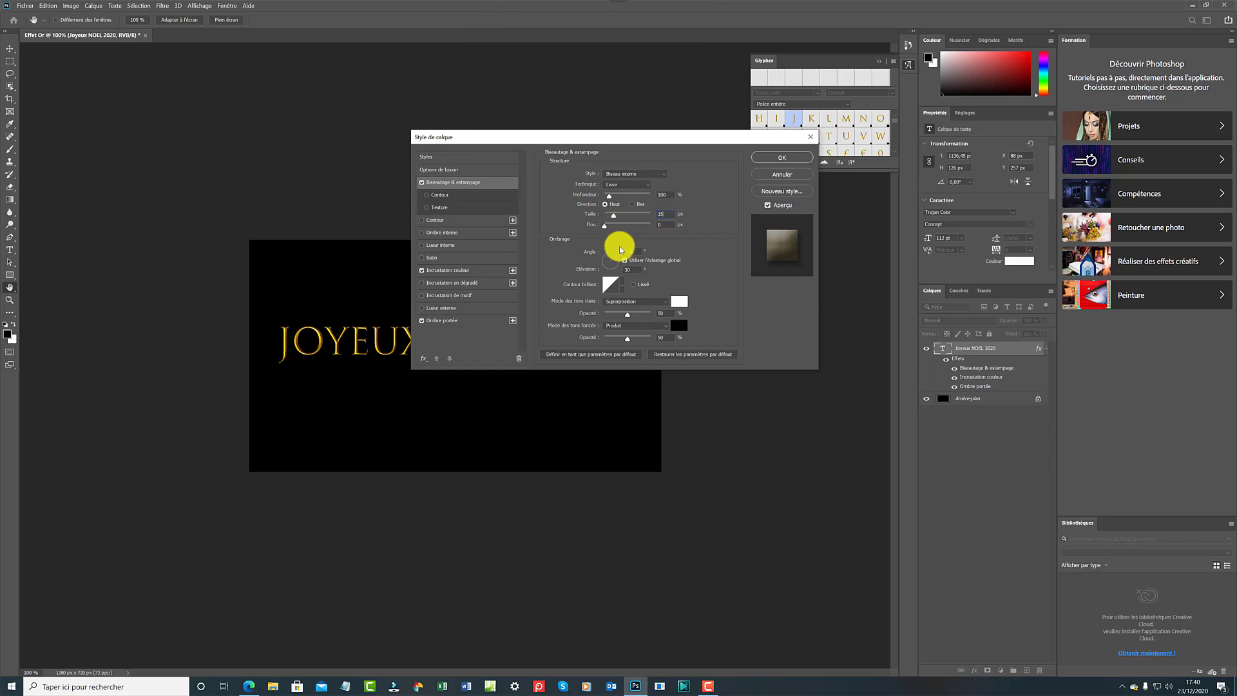
pyautogui.click(635, 205)
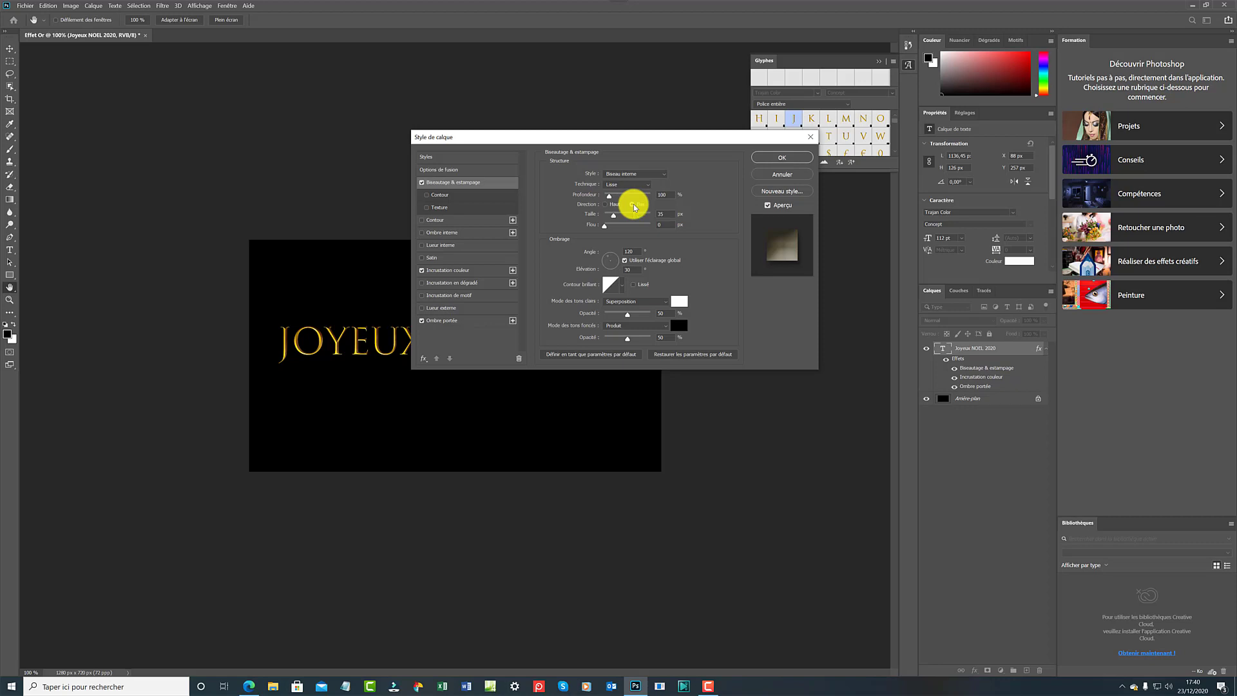
pyautogui.click(632, 204)
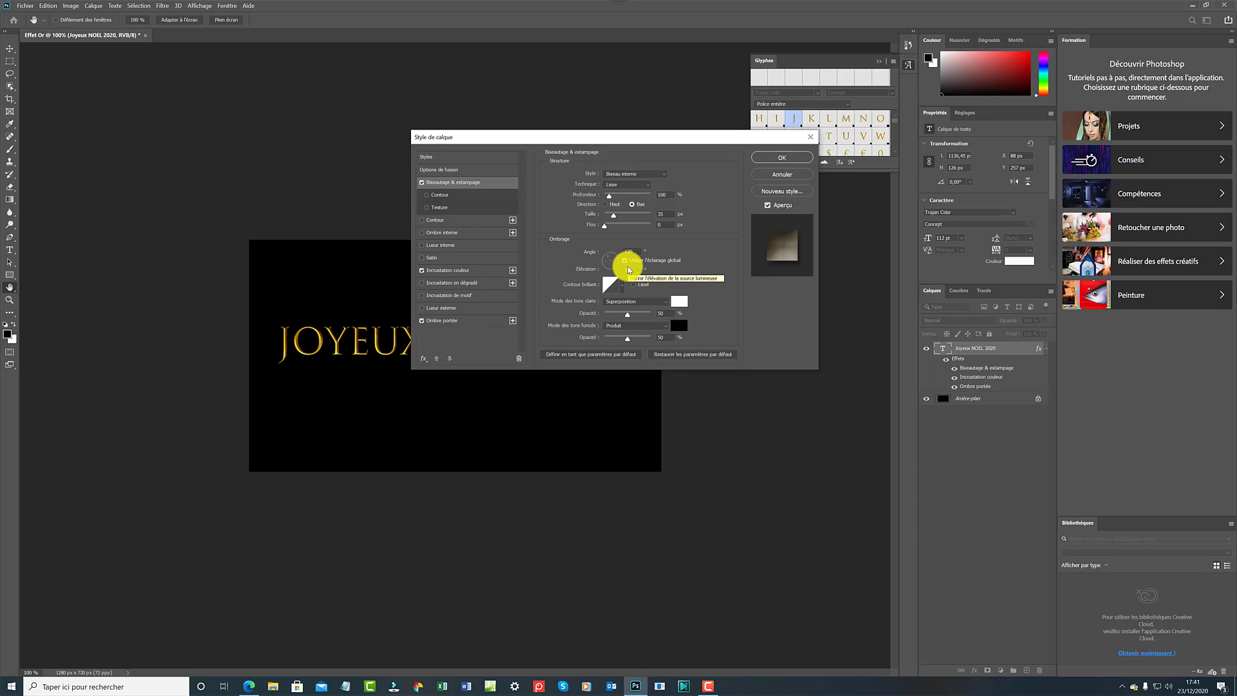
# Set the hue of the bevel's highlight colour to 25° and apply the layer style
pyautogui.click(629, 269)
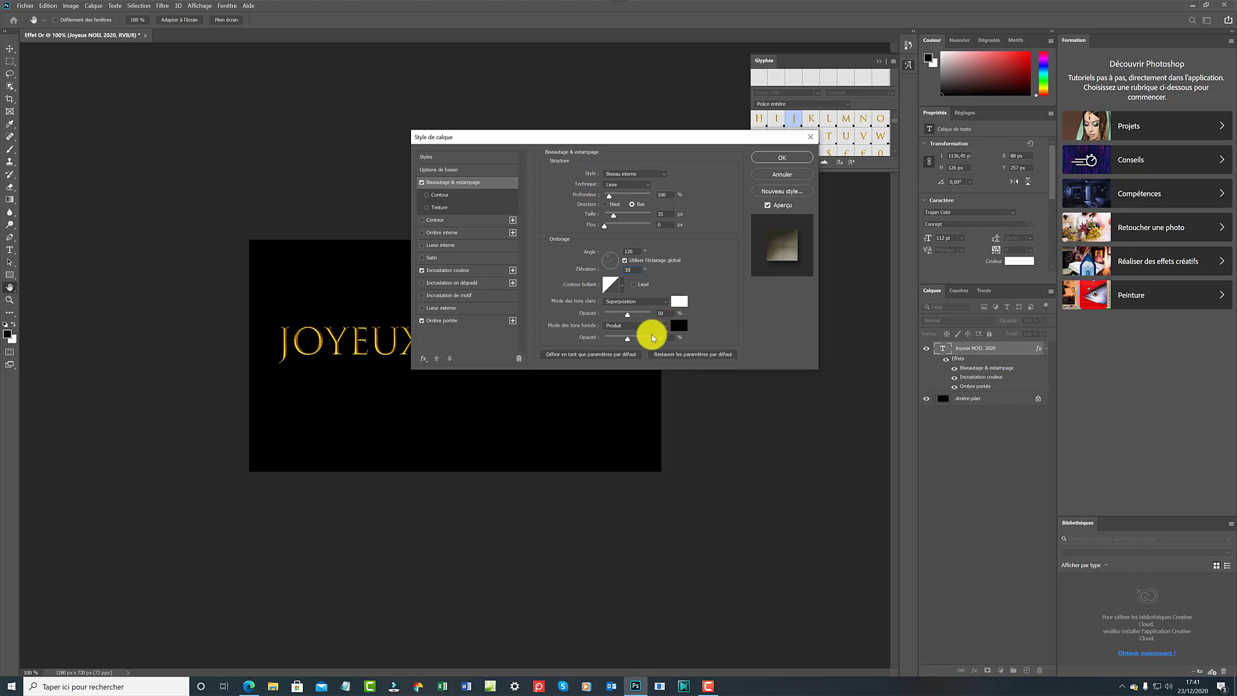
pyautogui.click(683, 305)
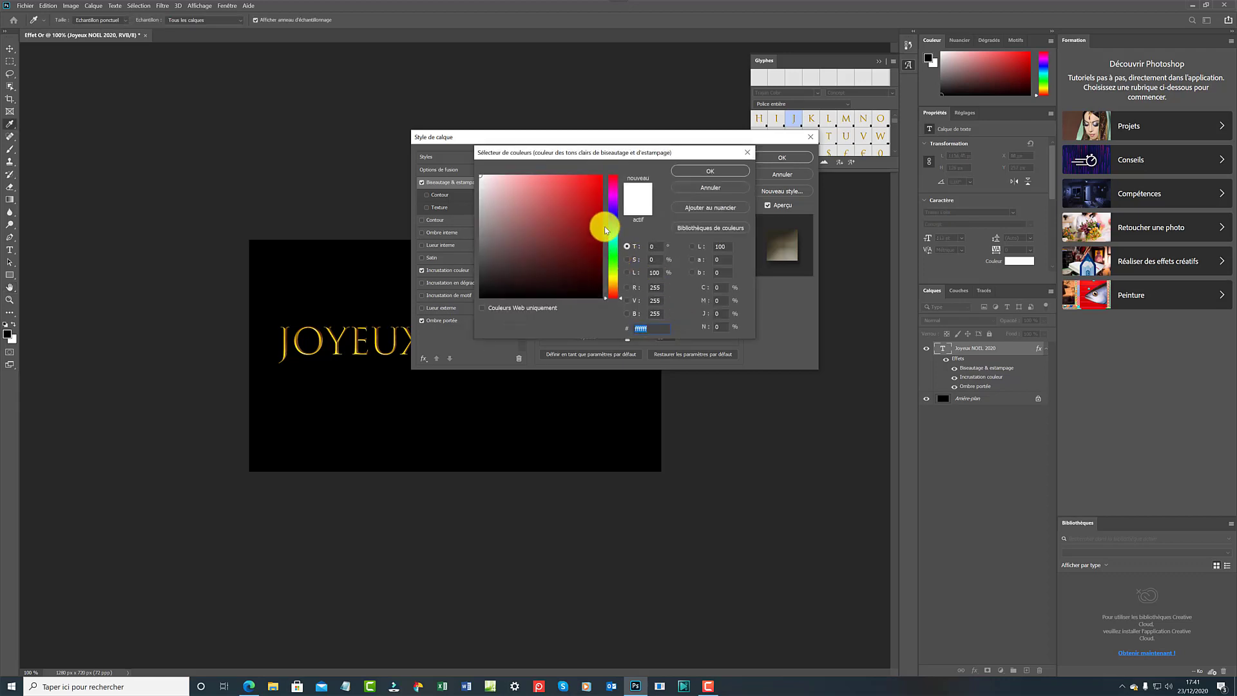
pyautogui.click(655, 247)
pyautogui.write('25')
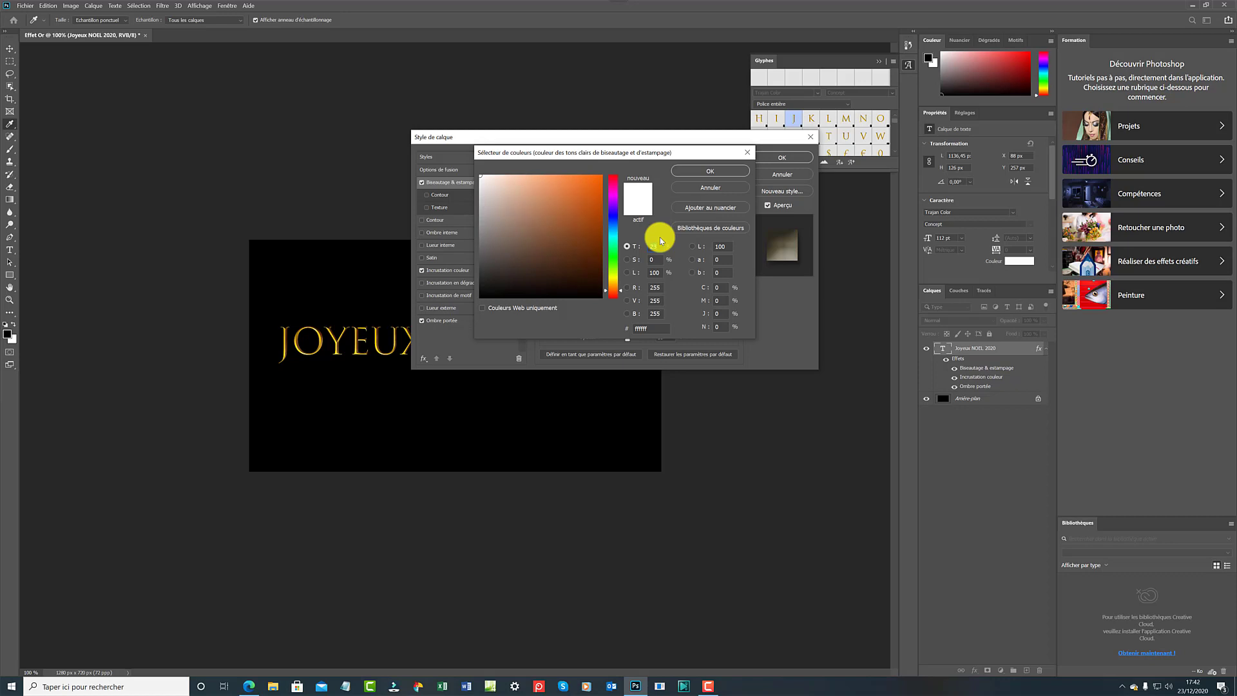
pyautogui.click(714, 170)
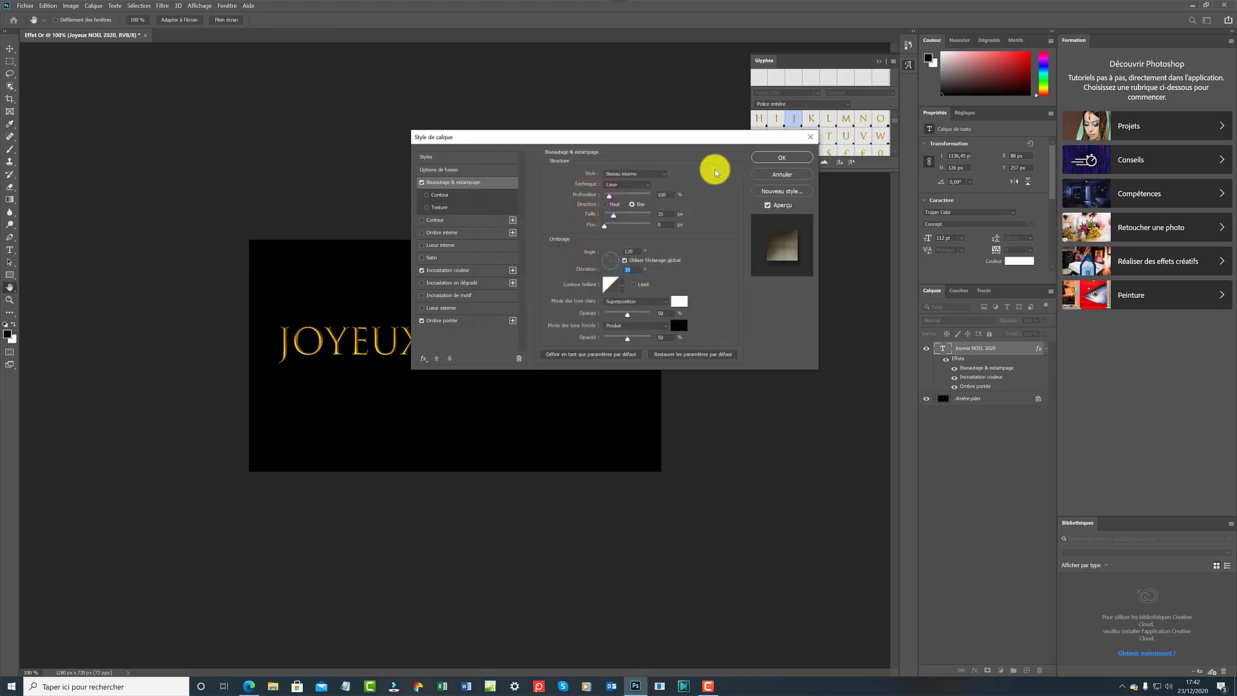
pyautogui.click(769, 161)
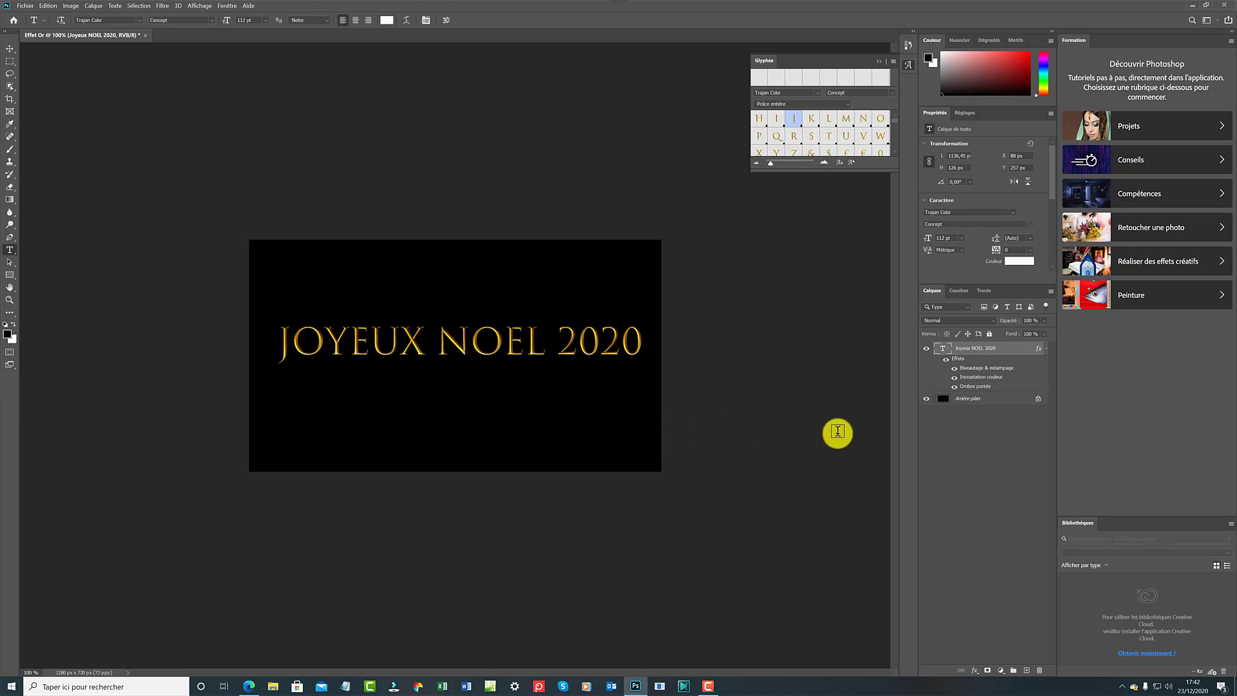
pyautogui.click(975, 671)
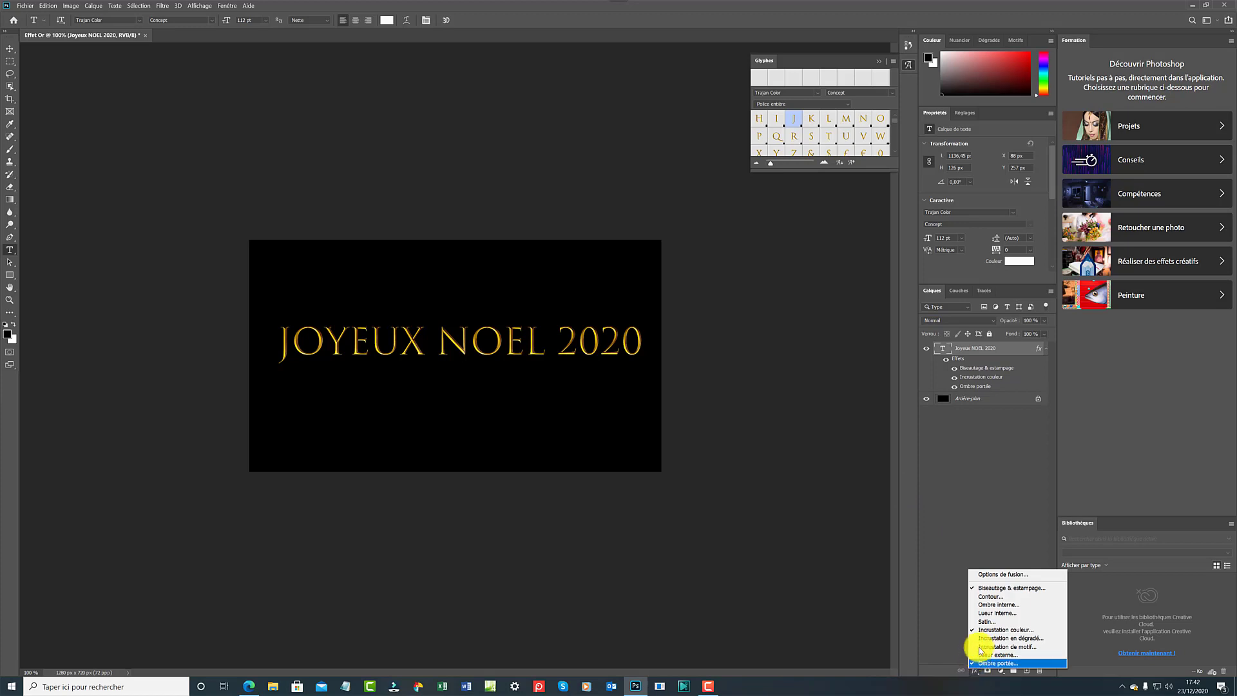
pyautogui.click(1030, 646)
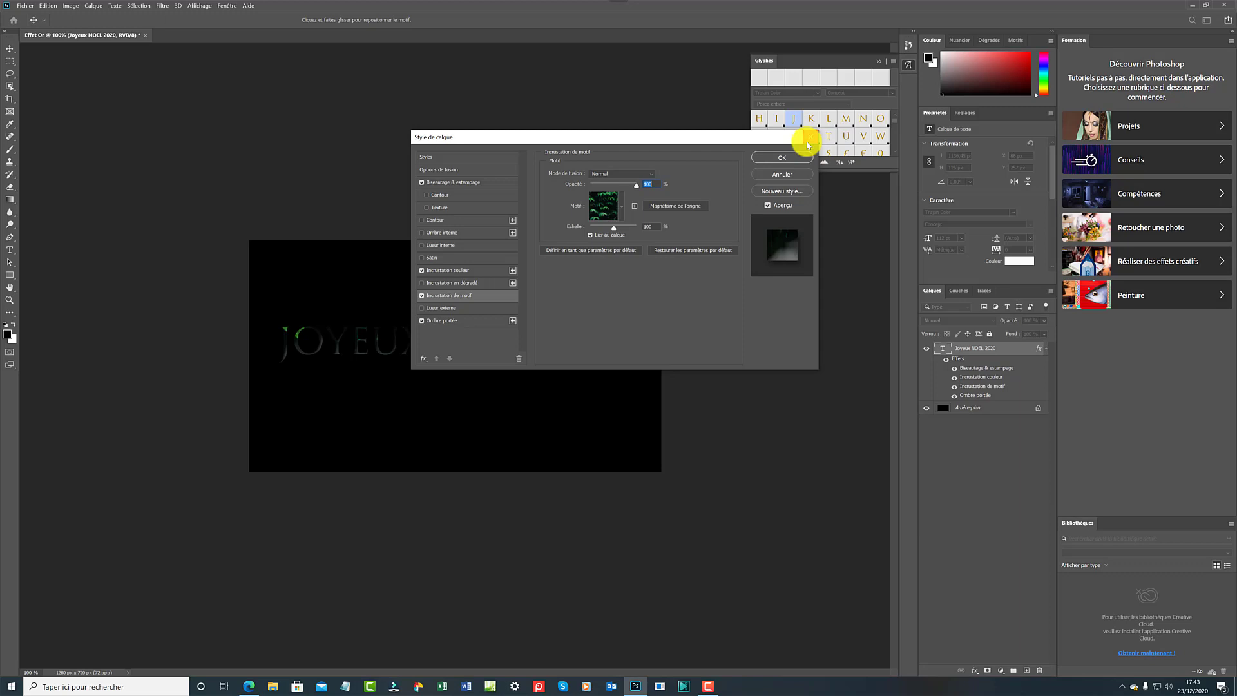
pyautogui.click(809, 139)
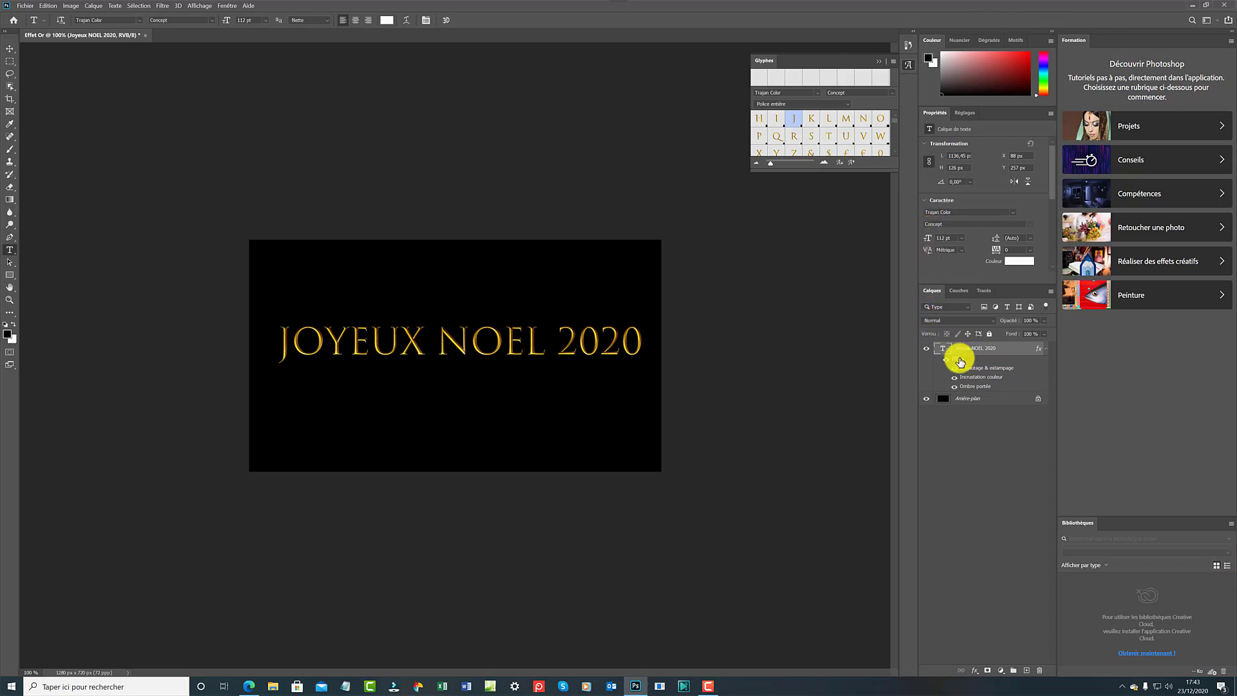
# Convert the locked background (Arrière-plan) into a regular layer named "Fond"
pyautogui.doubleClick(968, 399)
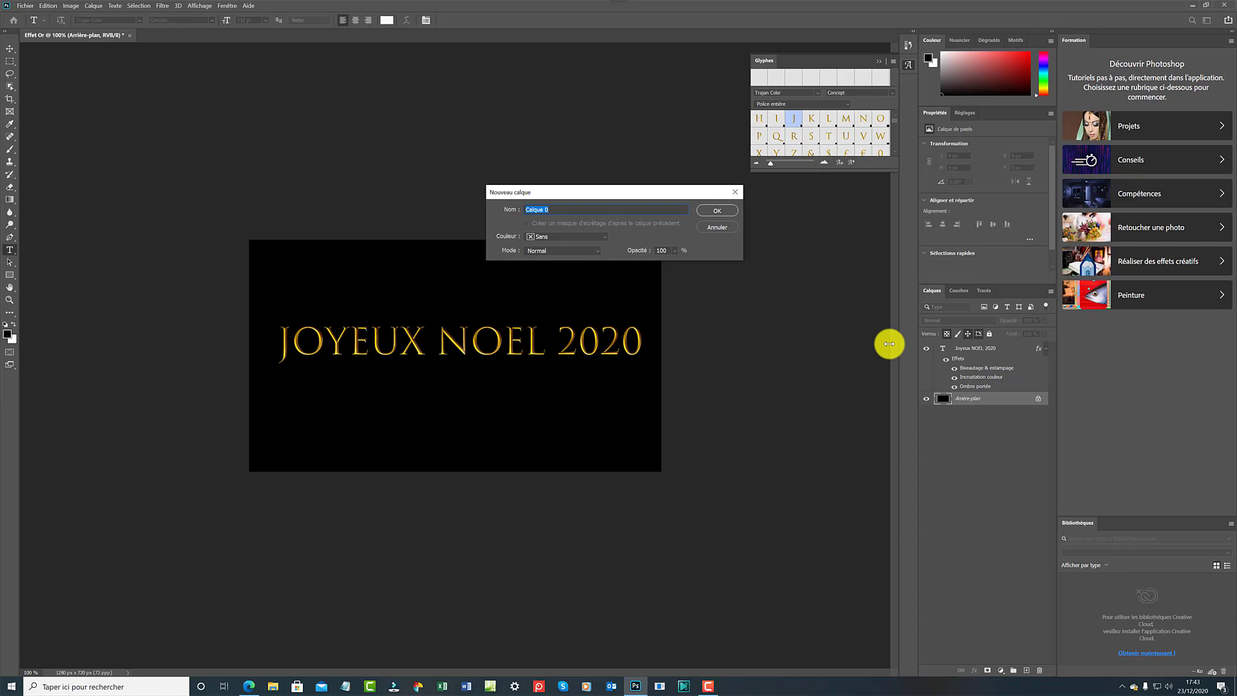
pyautogui.write('Fond')
pyautogui.click(724, 211)
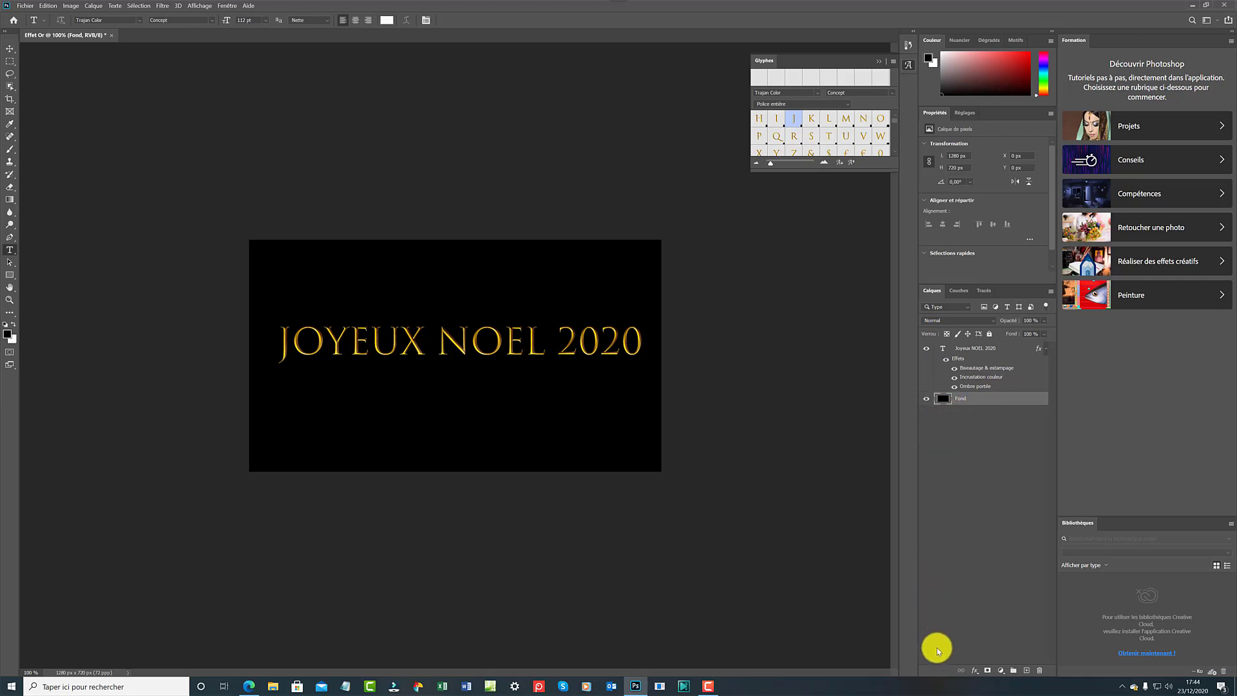
# Add a pattern overlay (Incrustation de motif) style to the Fond layer and open its pattern choices
pyautogui.click(975, 671)
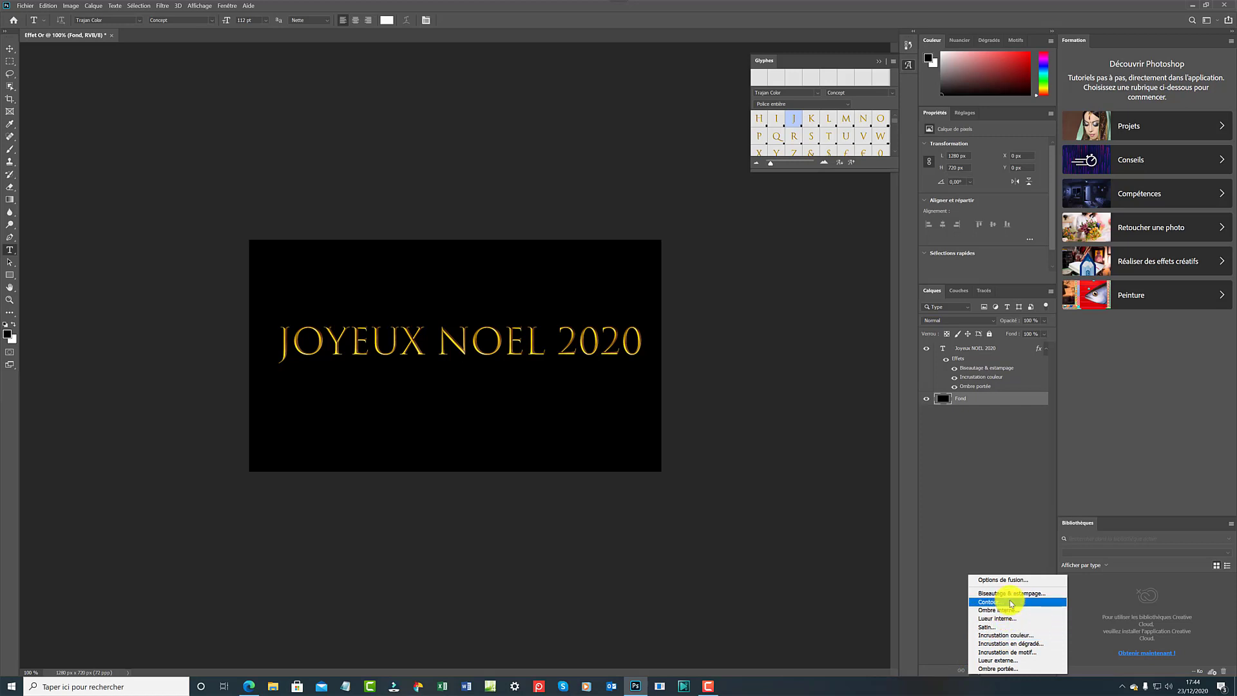
pyautogui.click(1015, 654)
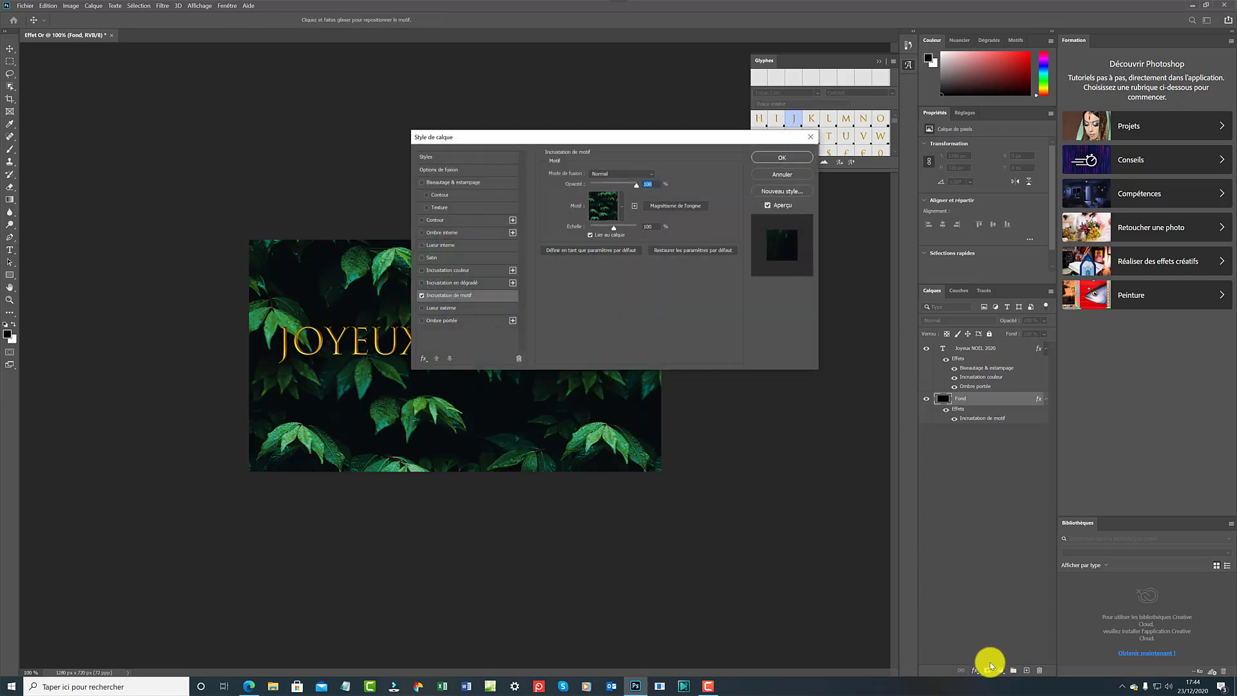
pyautogui.click(622, 209)
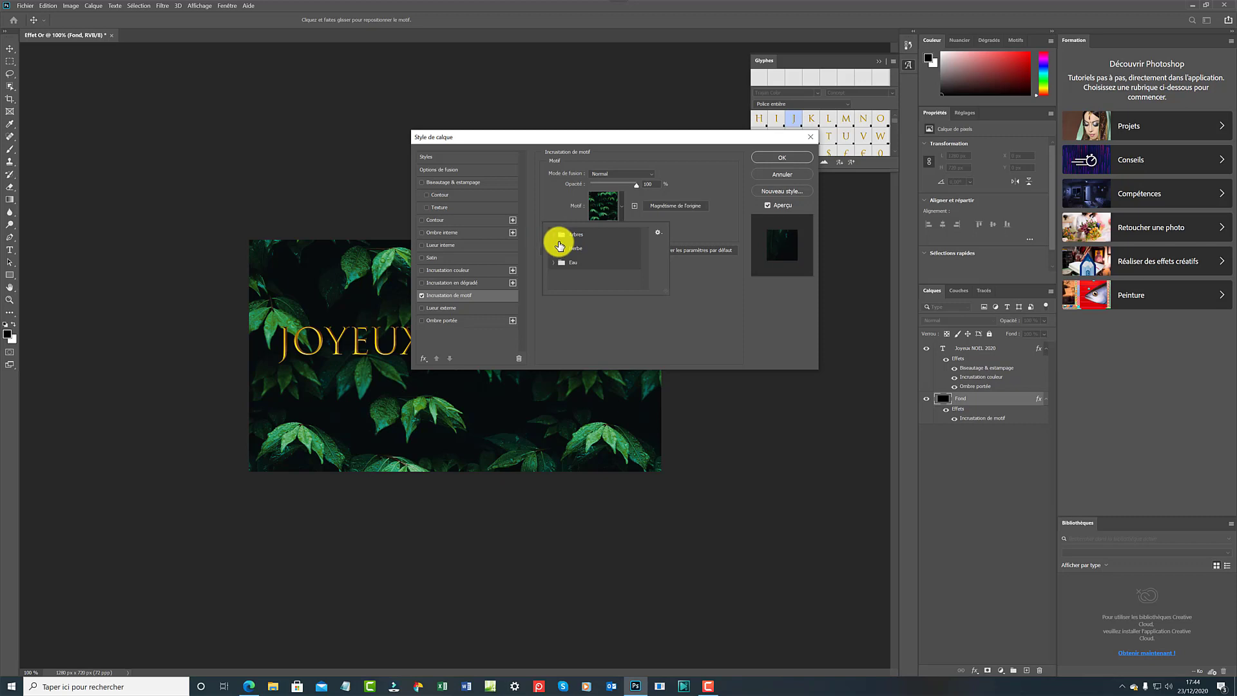
# Try the second, third and fourth tree patterns of the Arbres group as the Fond layer's overlay
pyautogui.click(553, 235)
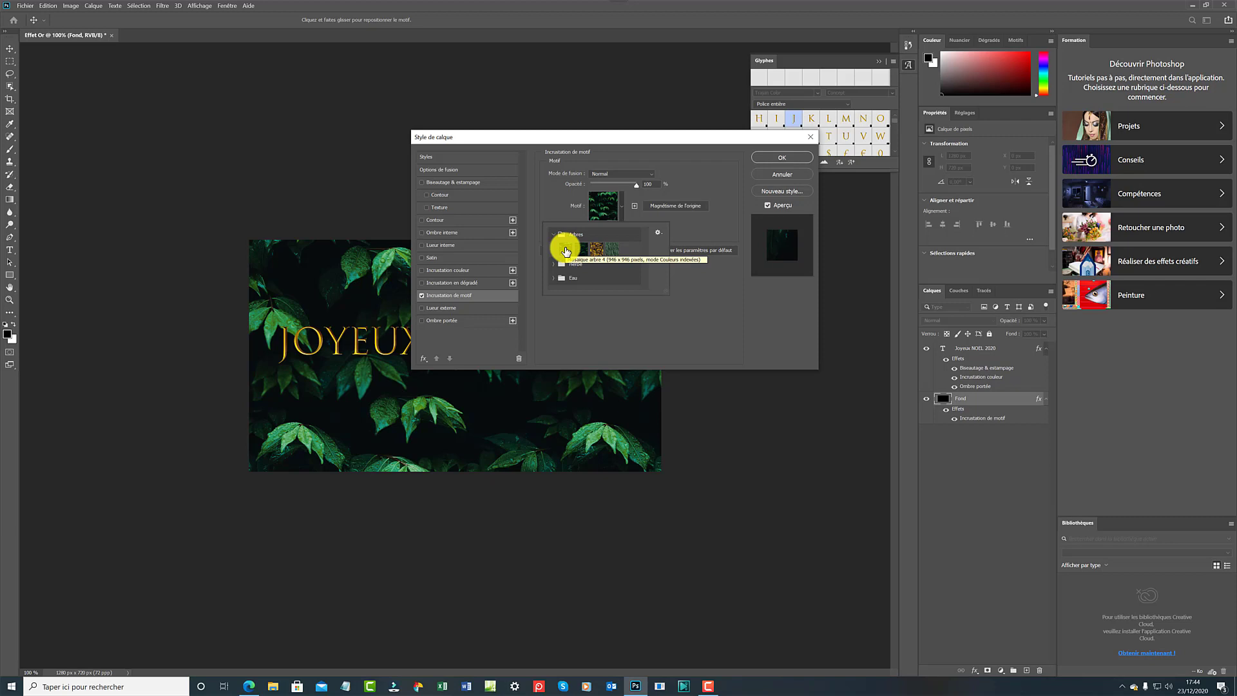
pyautogui.click(583, 245)
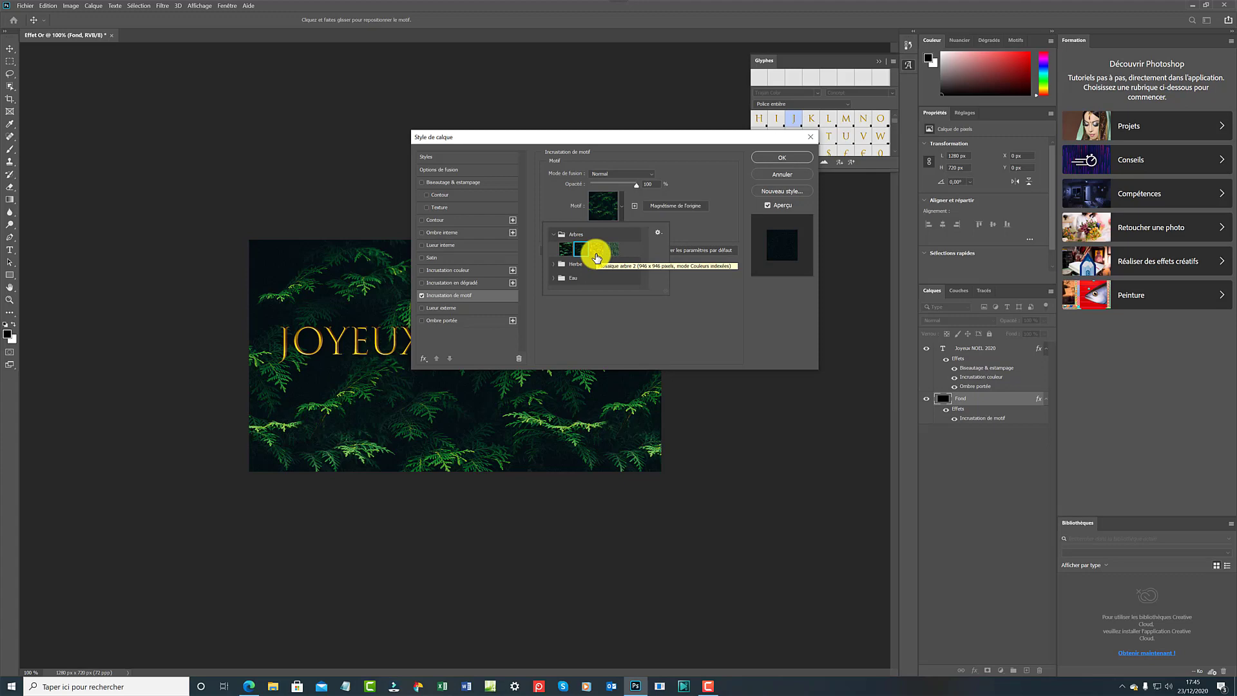
pyautogui.click(596, 255)
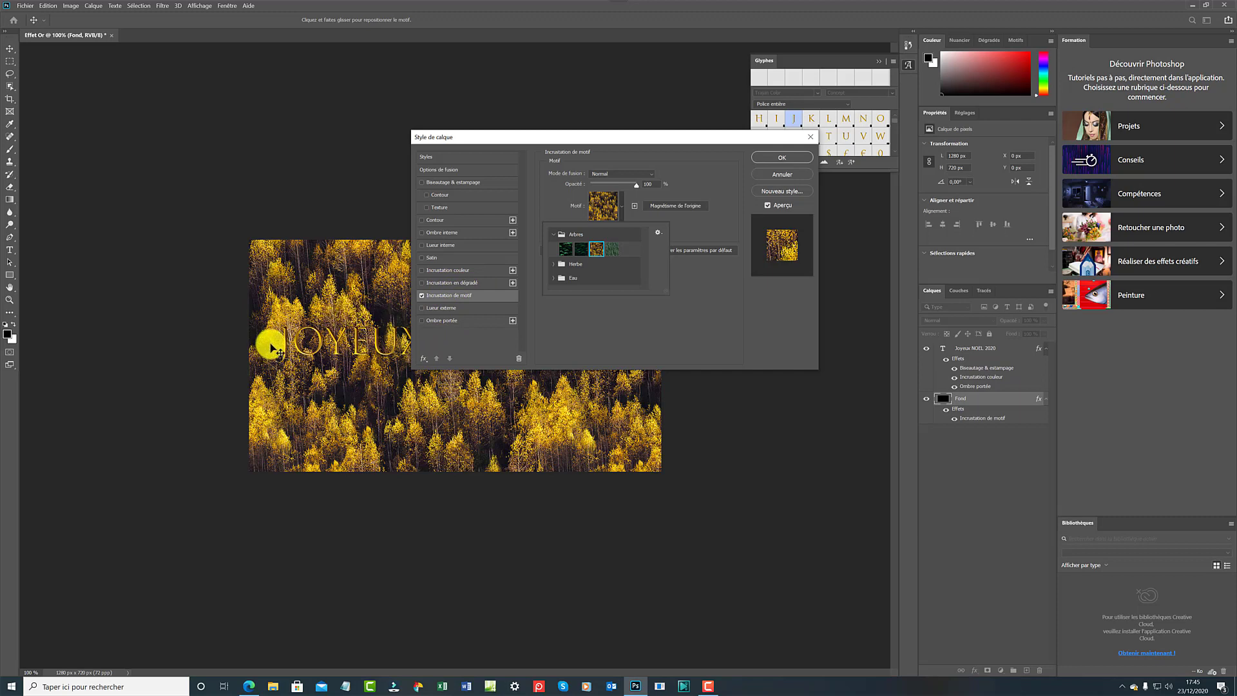
pyautogui.click(607, 249)
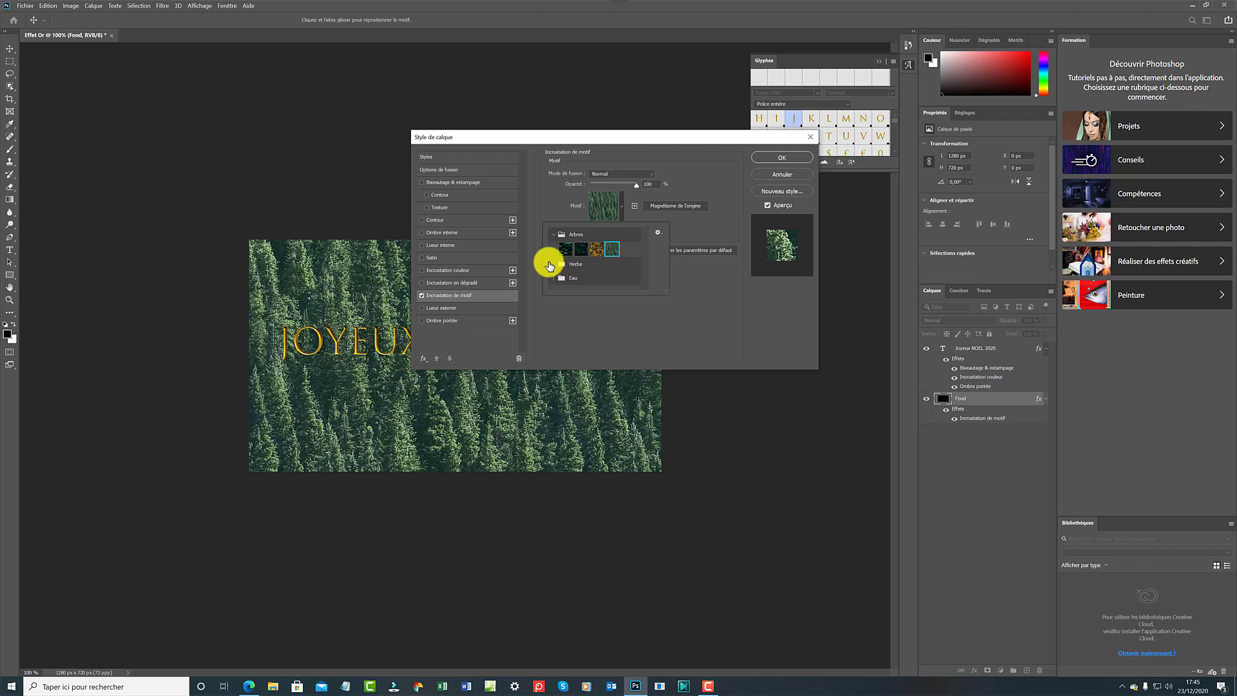
# Try each of the three grass patterns of the Herbe group as the Fond layer's overlay
pyautogui.click(548, 263)
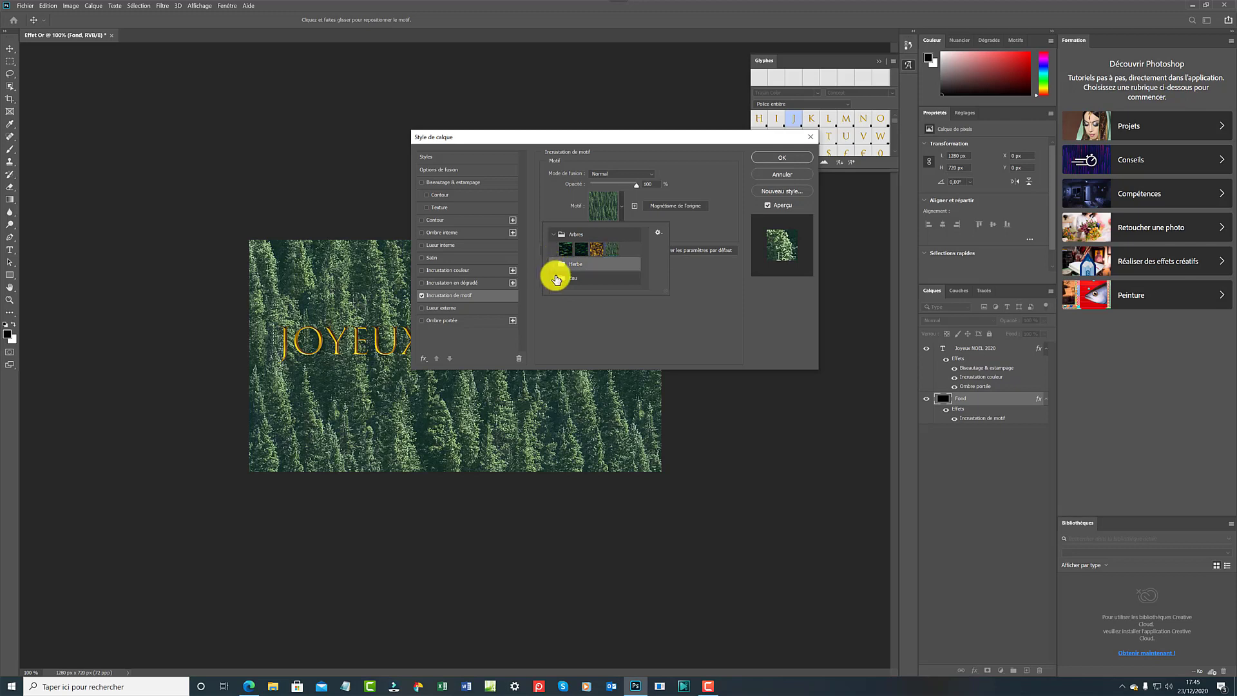
pyautogui.click(554, 265)
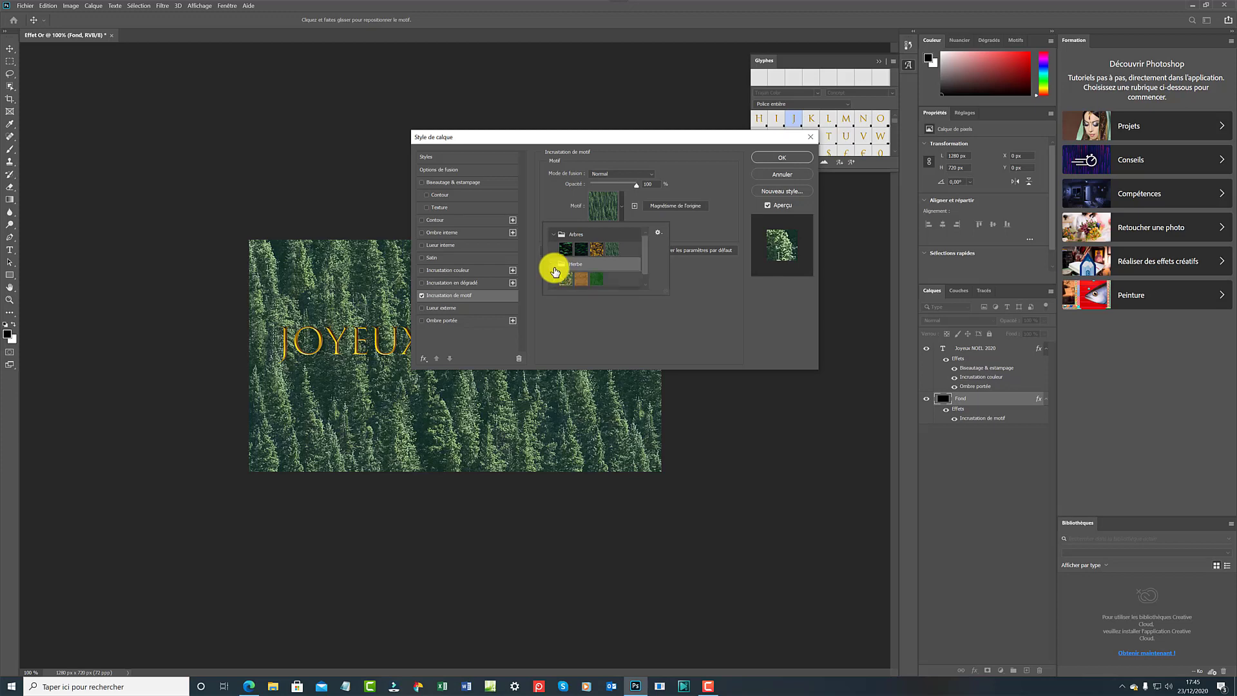
pyautogui.click(567, 280)
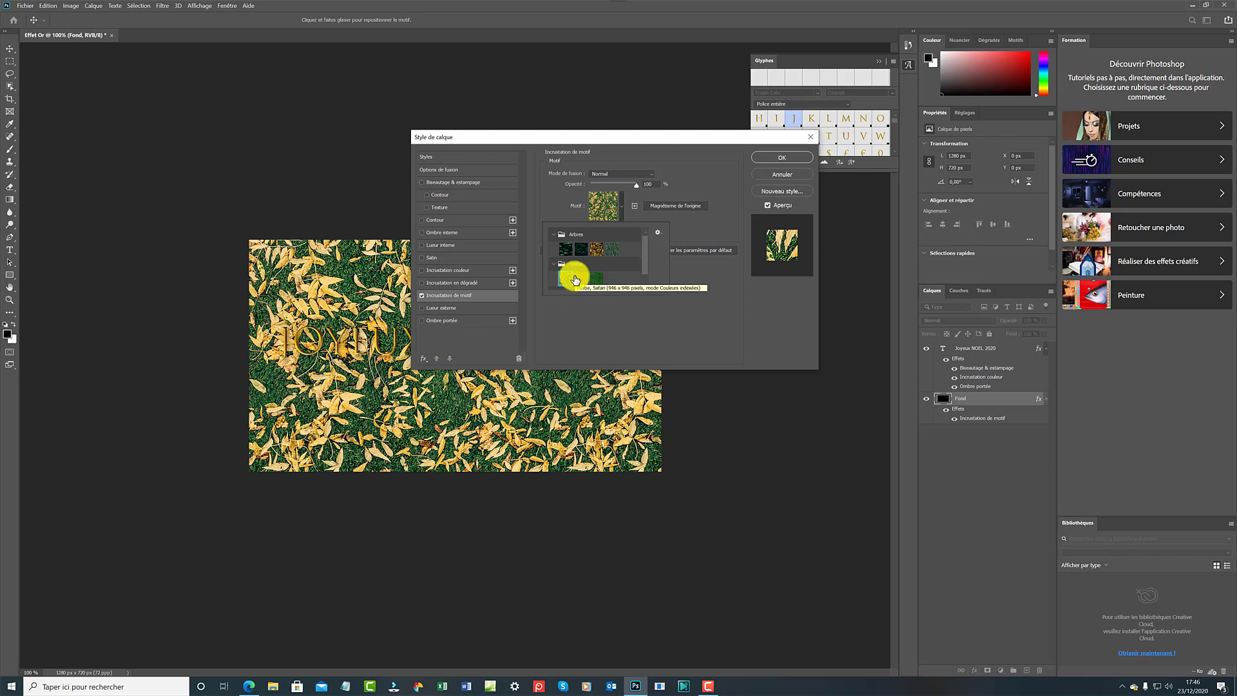
pyautogui.click(576, 279)
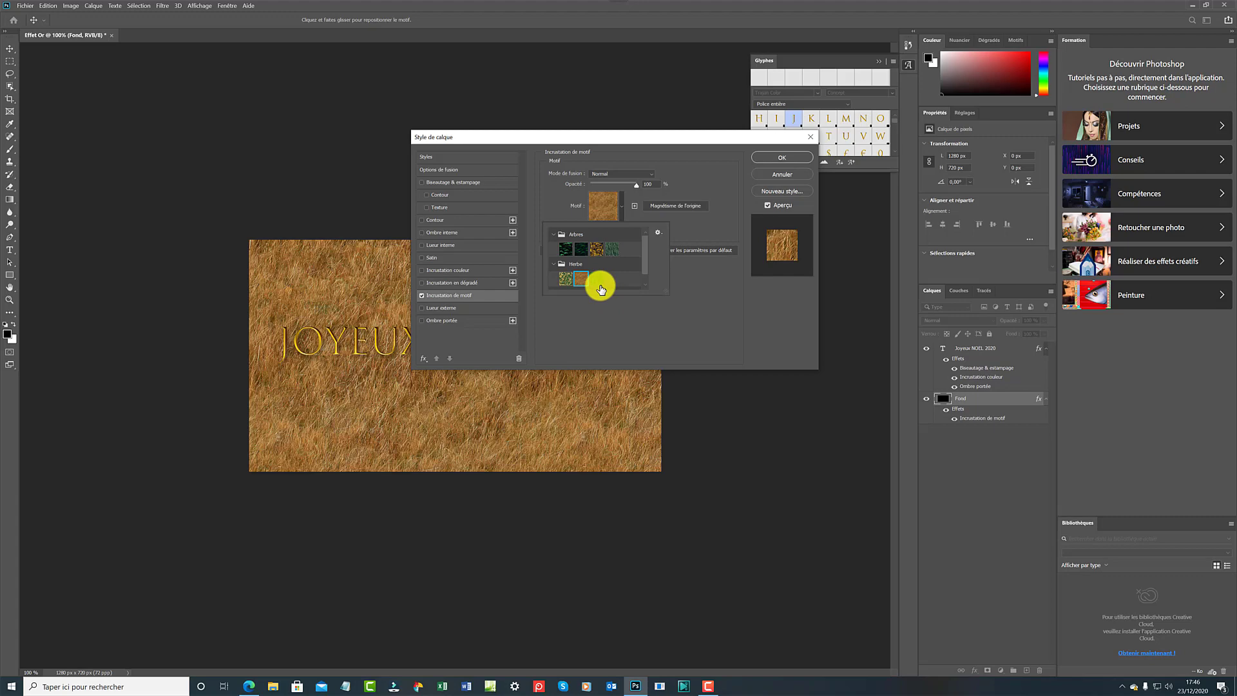
pyautogui.click(598, 281)
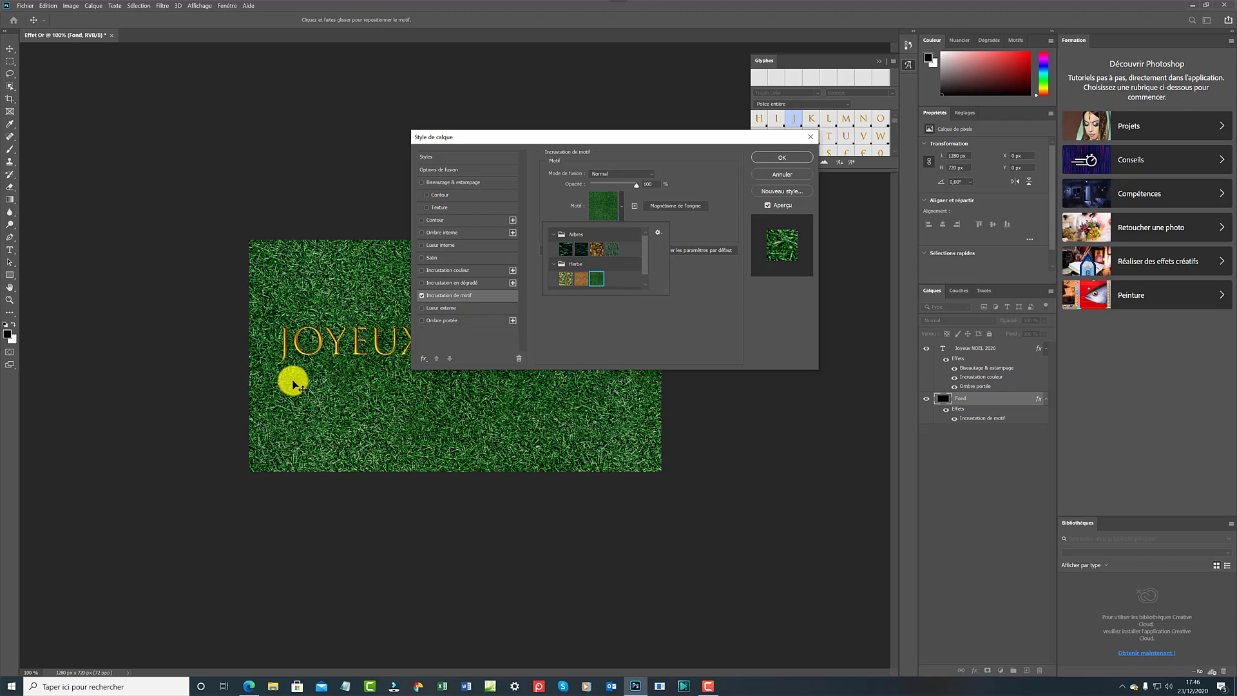
# Collapse the Arbres and Herbe groups and try each of the three Eau water patterns as the overlay
pyautogui.click(549, 234)
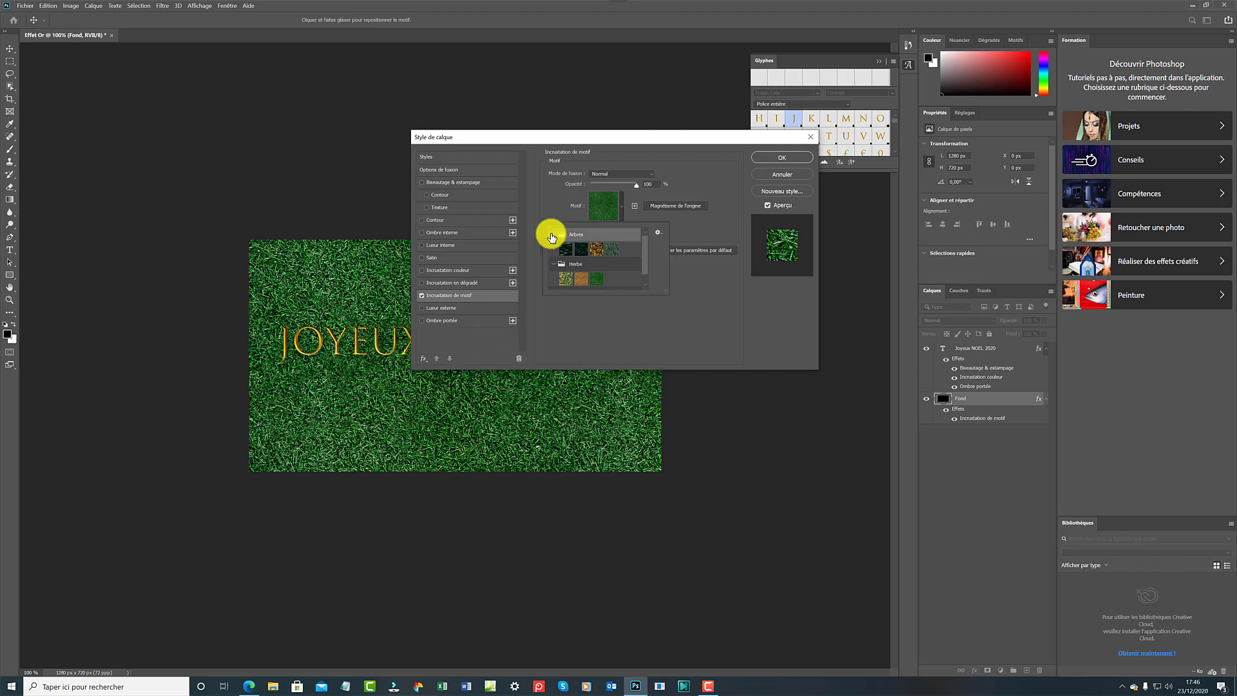
pyautogui.click(557, 235)
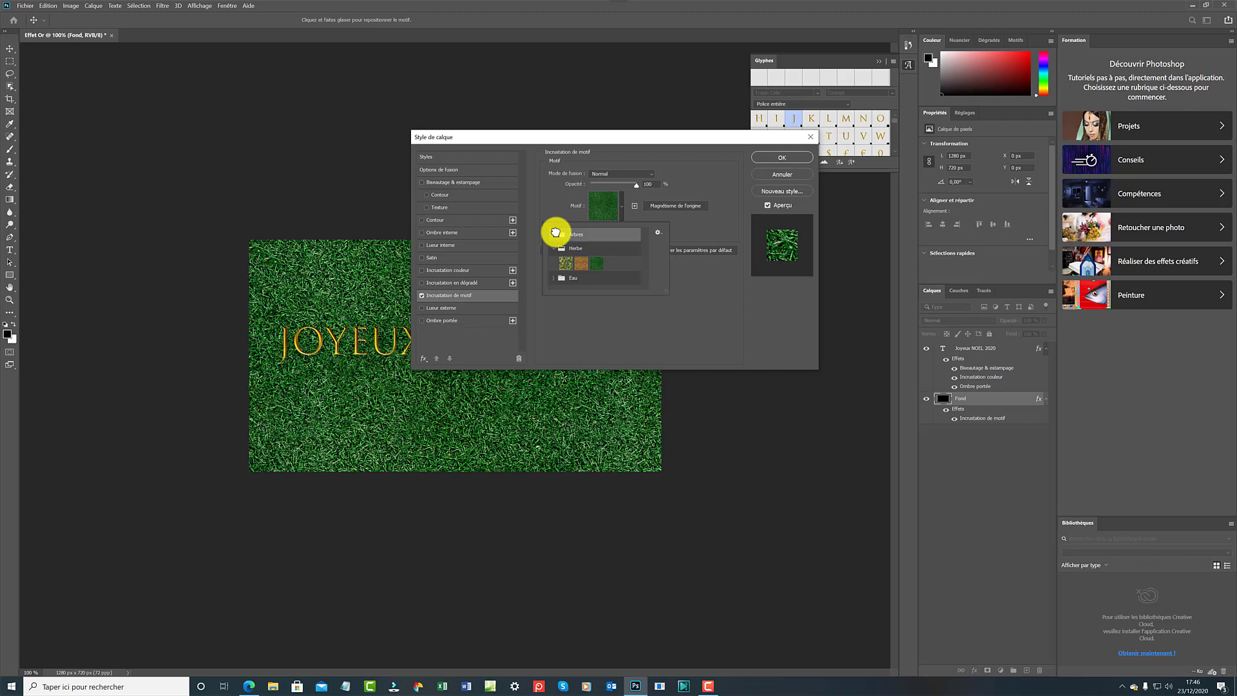
pyautogui.click(562, 248)
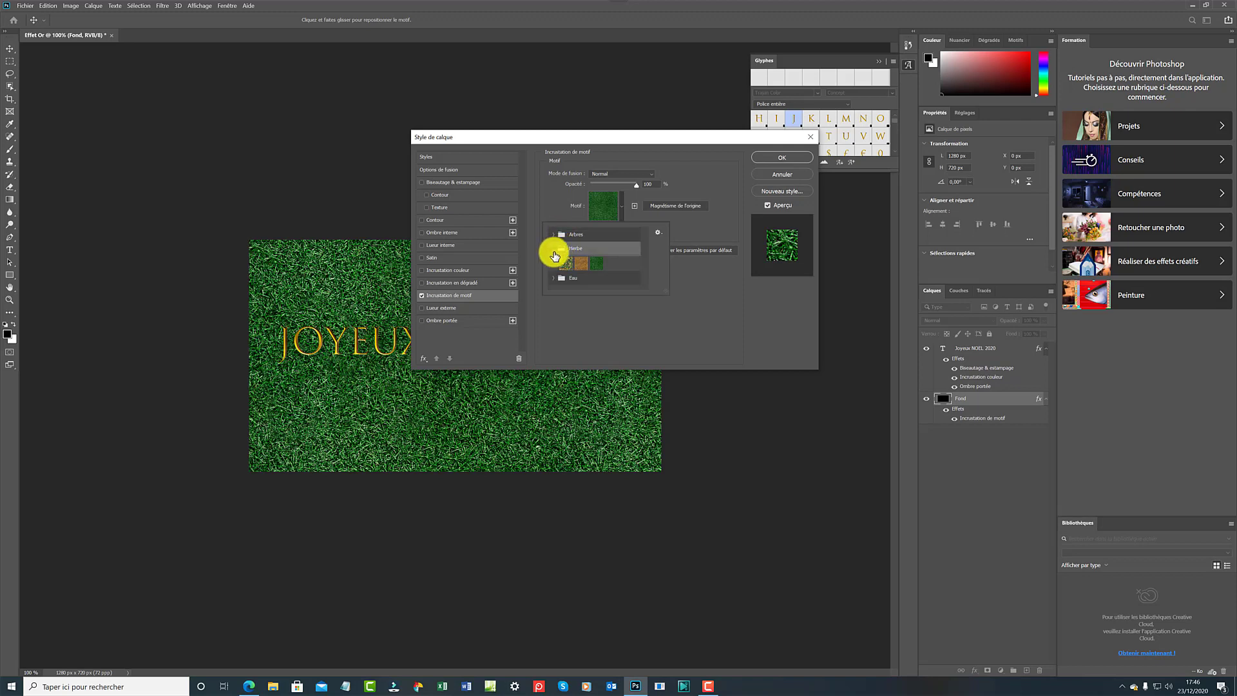
pyautogui.click(553, 249)
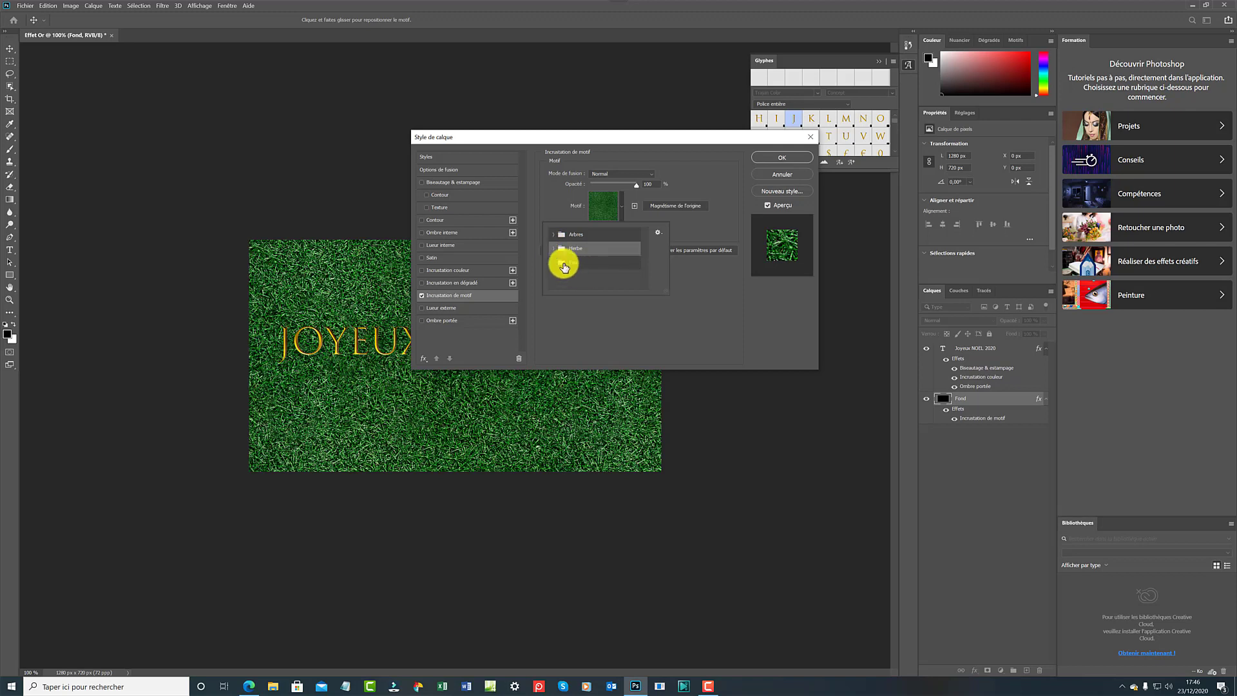
pyautogui.click(562, 263)
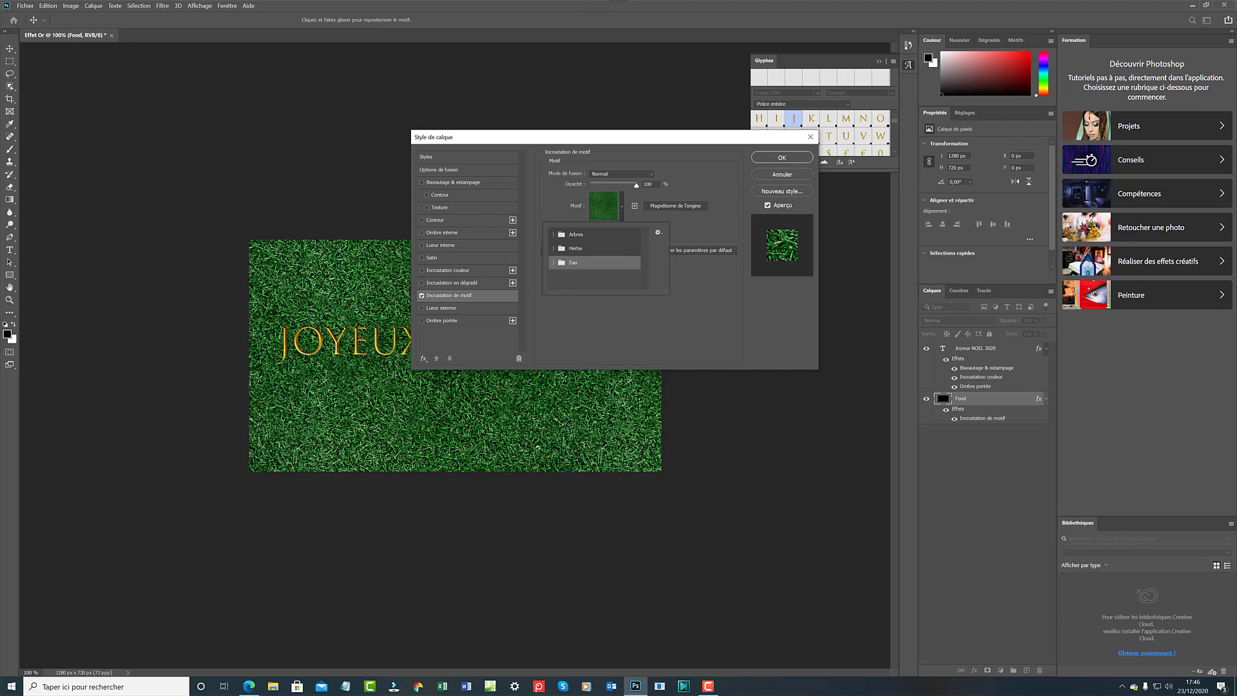
pyautogui.click(552, 264)
pyautogui.click(566, 274)
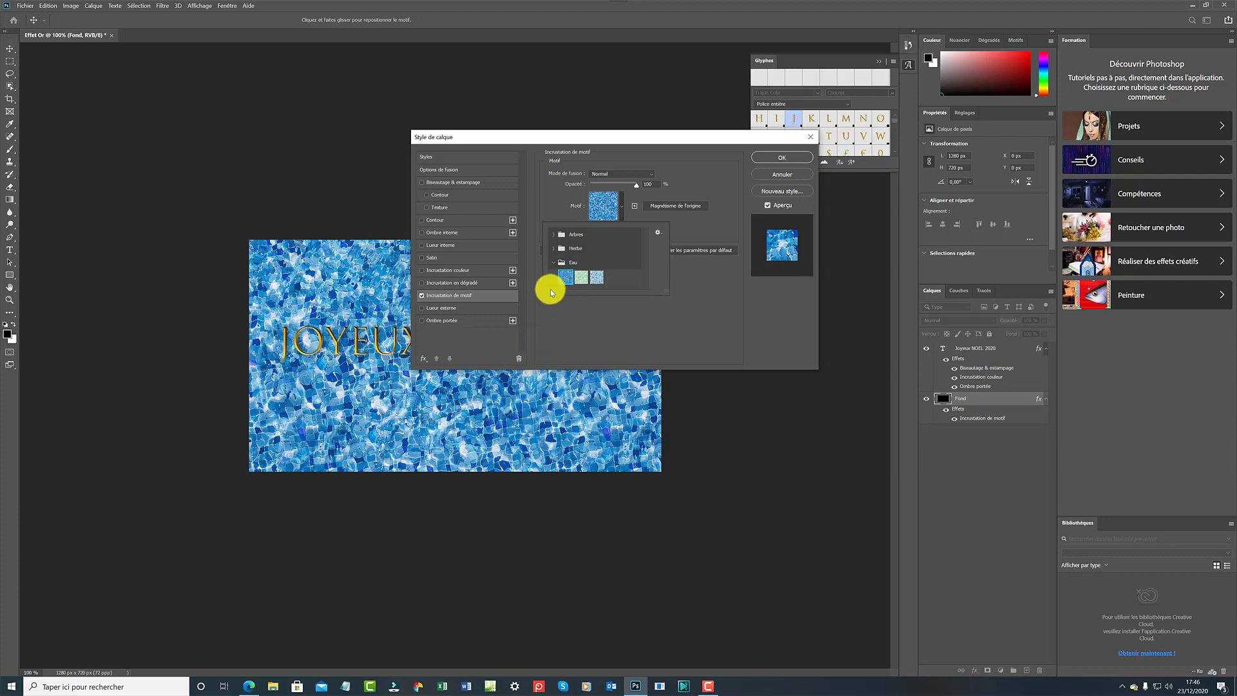
pyautogui.click(583, 277)
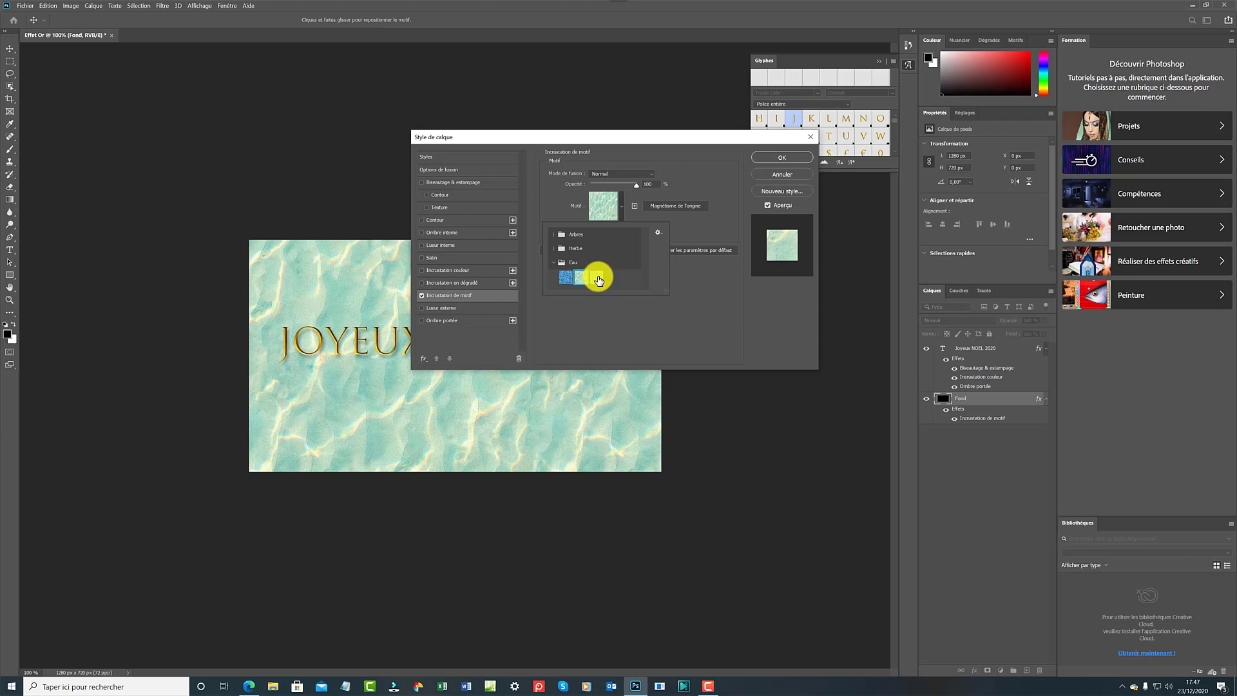
pyautogui.click(598, 278)
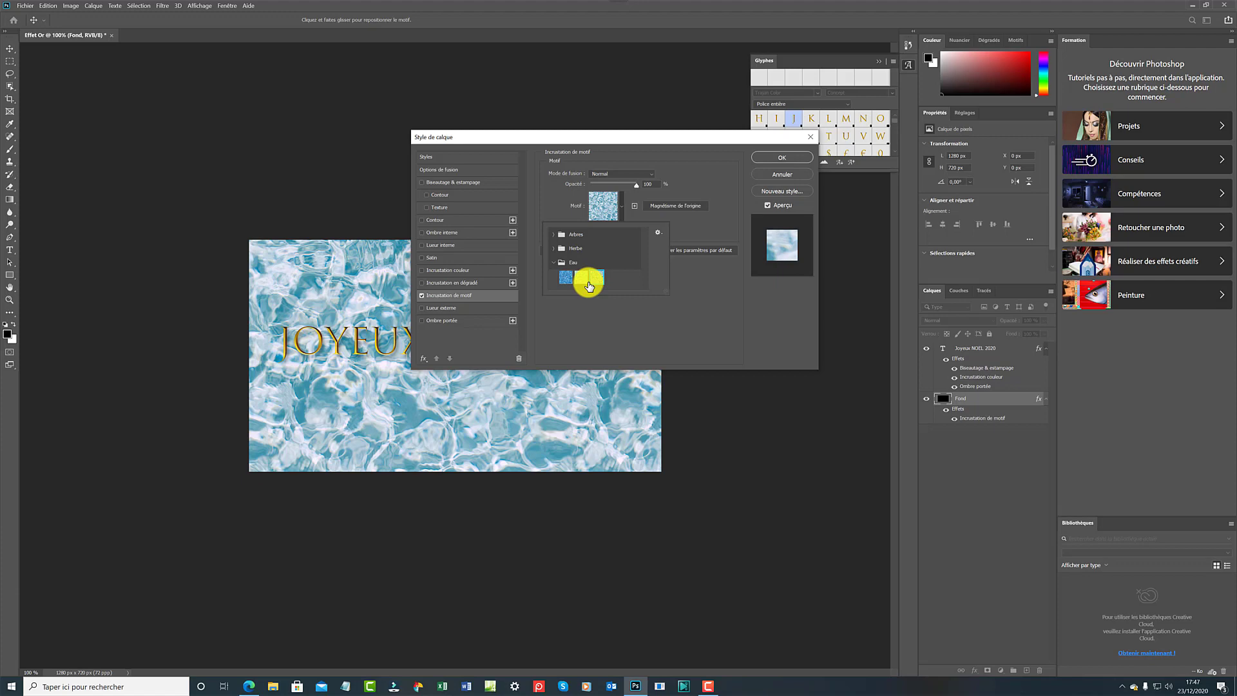
pyautogui.click(662, 234)
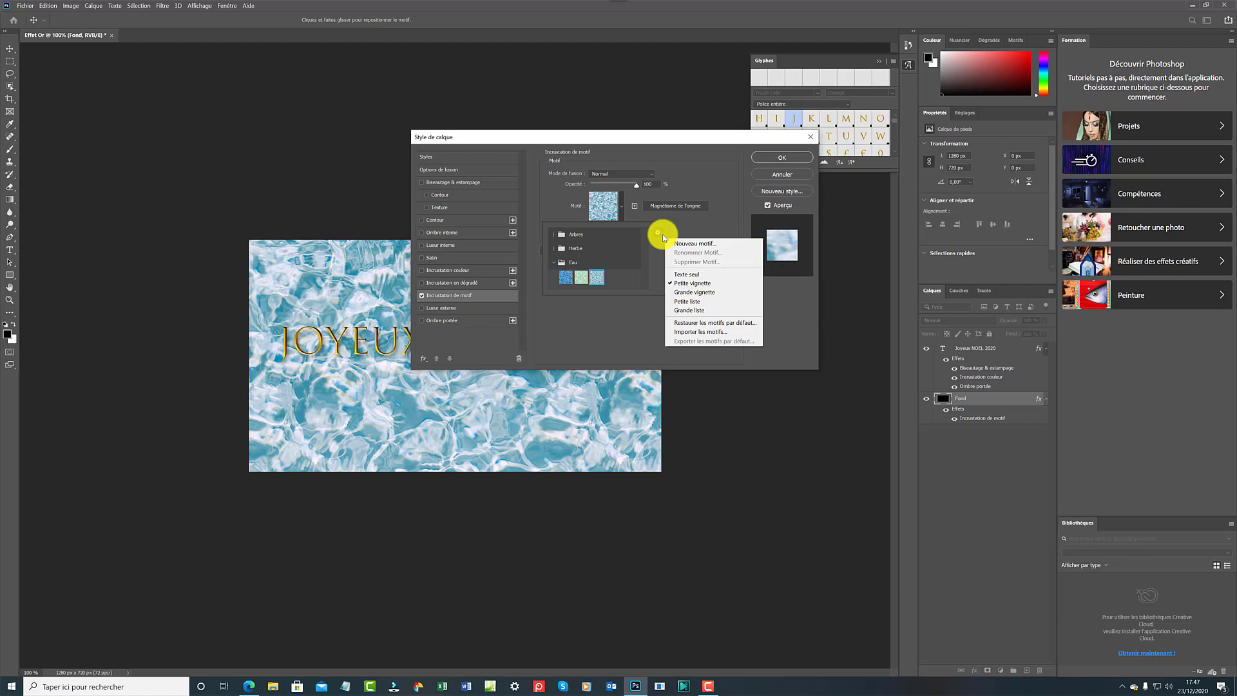
pyautogui.click(686, 332)
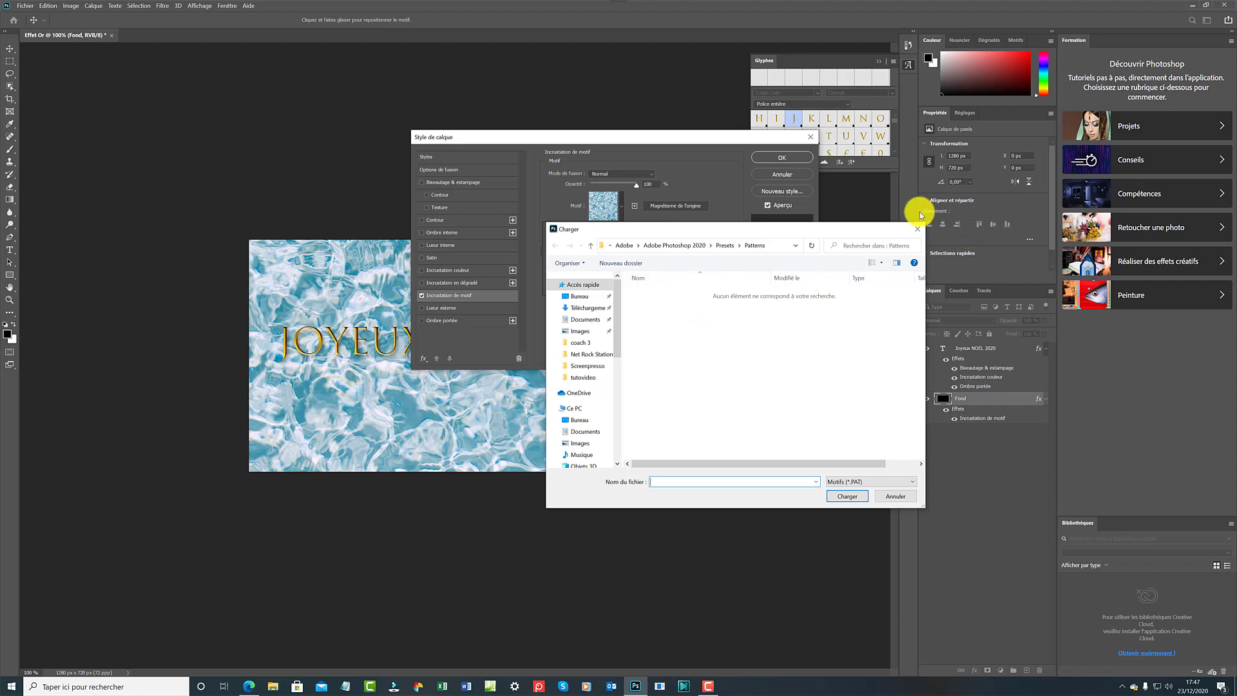
pyautogui.click(919, 229)
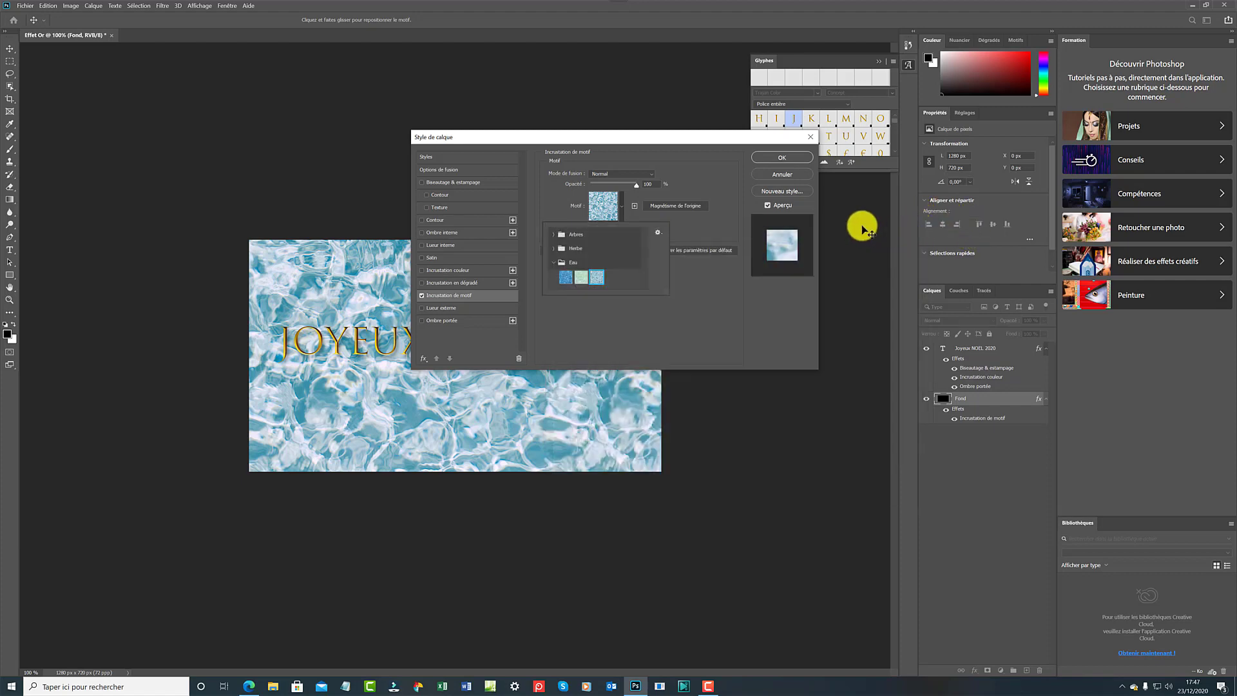
pyautogui.rightClick(660, 237)
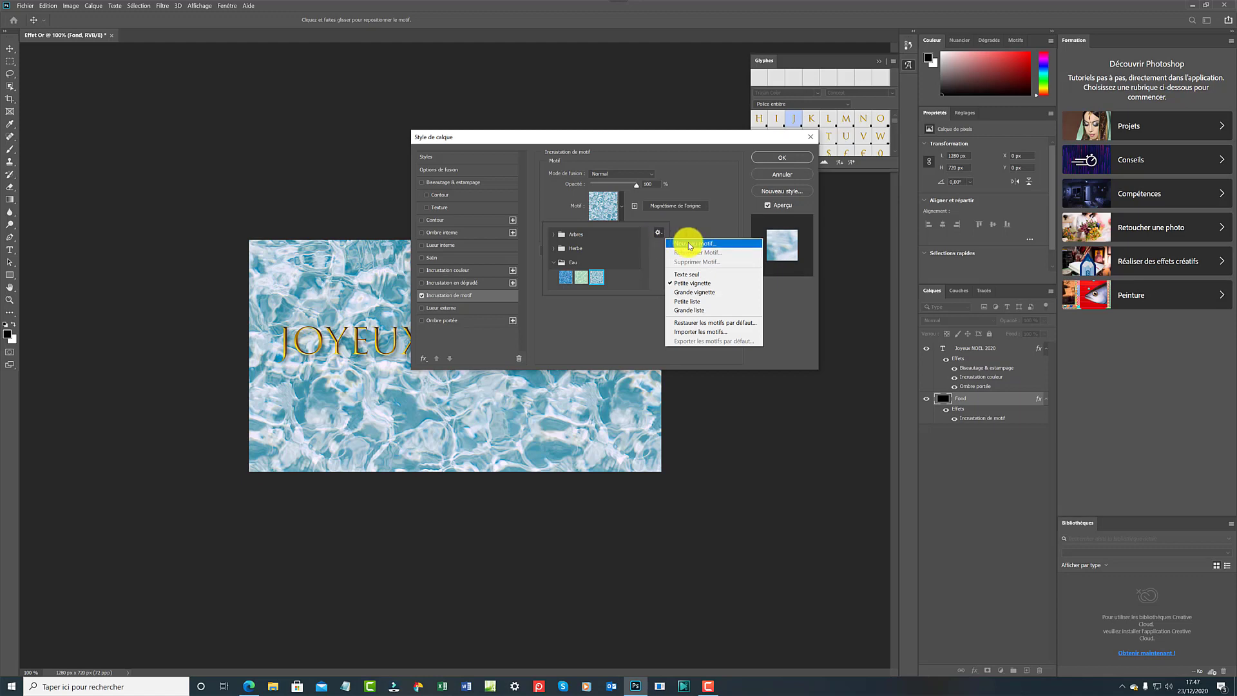
pyautogui.click(688, 244)
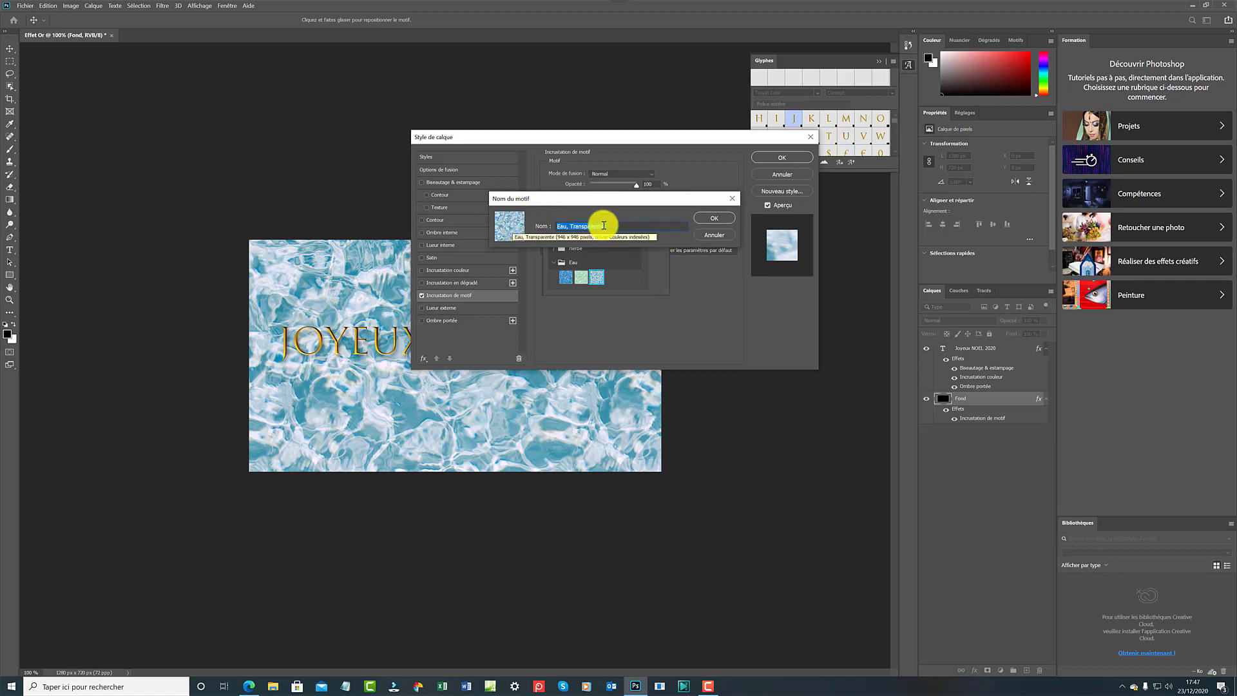
pyautogui.click(738, 199)
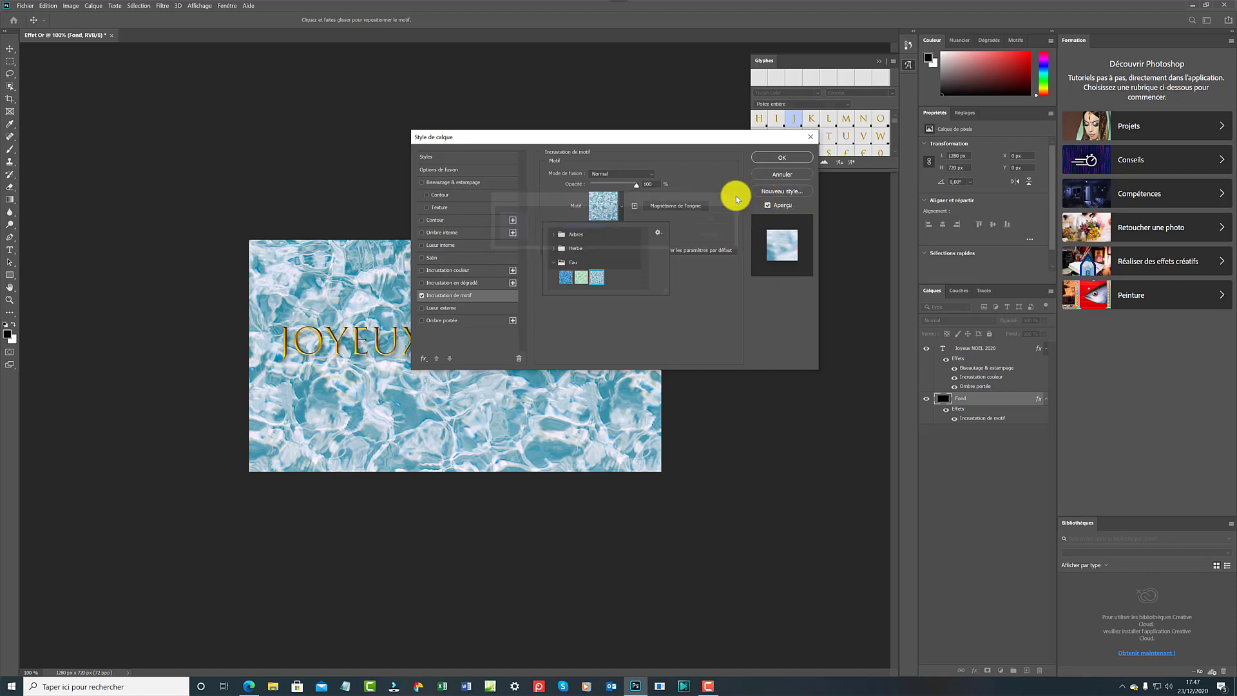
# Choose the green grass pattern from the Herbe group for the Fond layer's overlay and apply the layer style
pyautogui.click(560, 276)
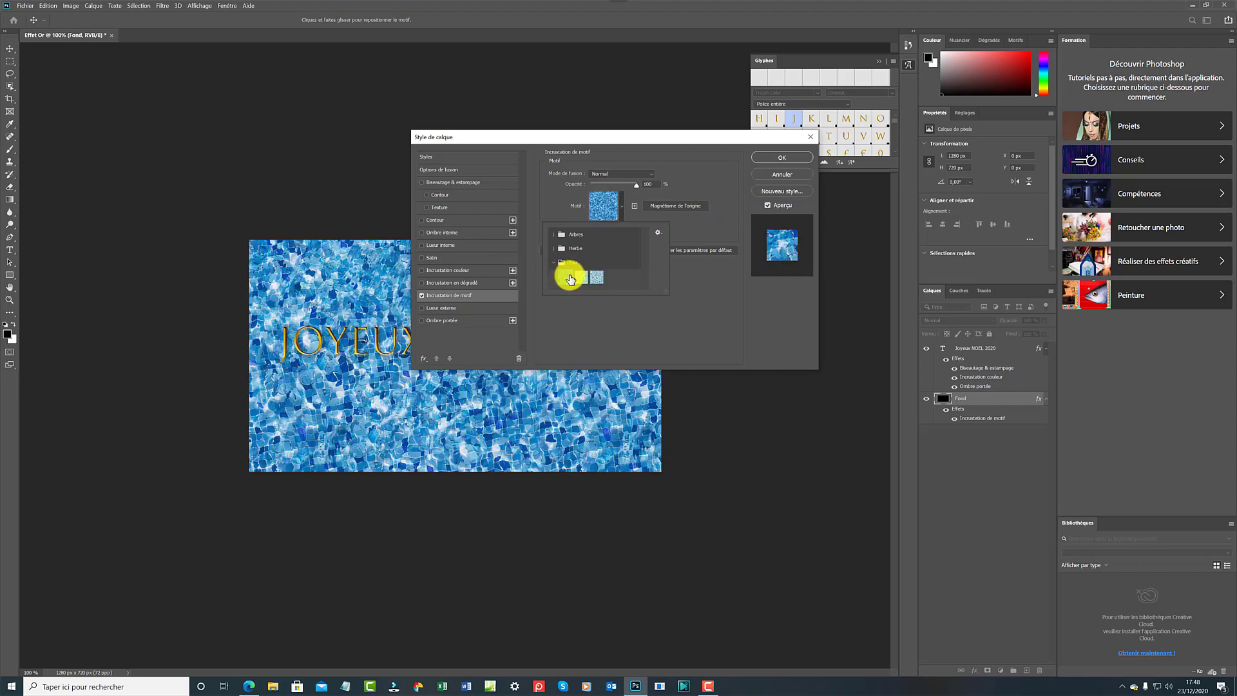
pyautogui.click(555, 248)
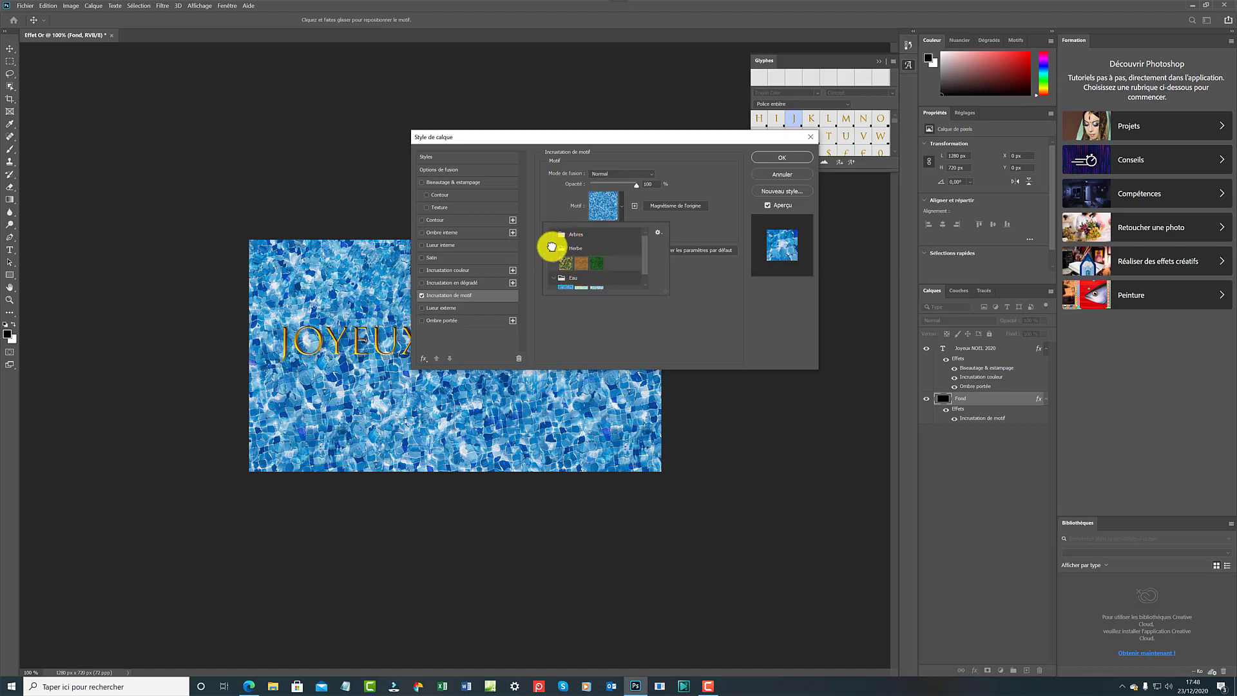
pyautogui.click(597, 263)
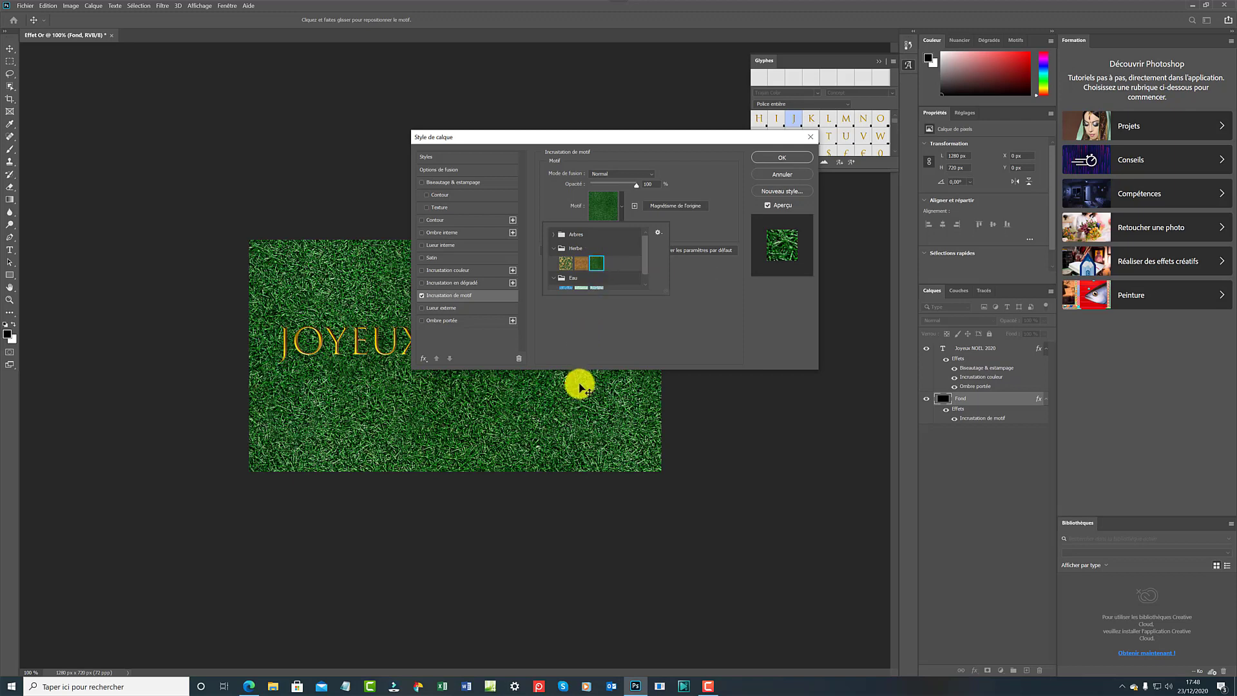
pyautogui.click(783, 156)
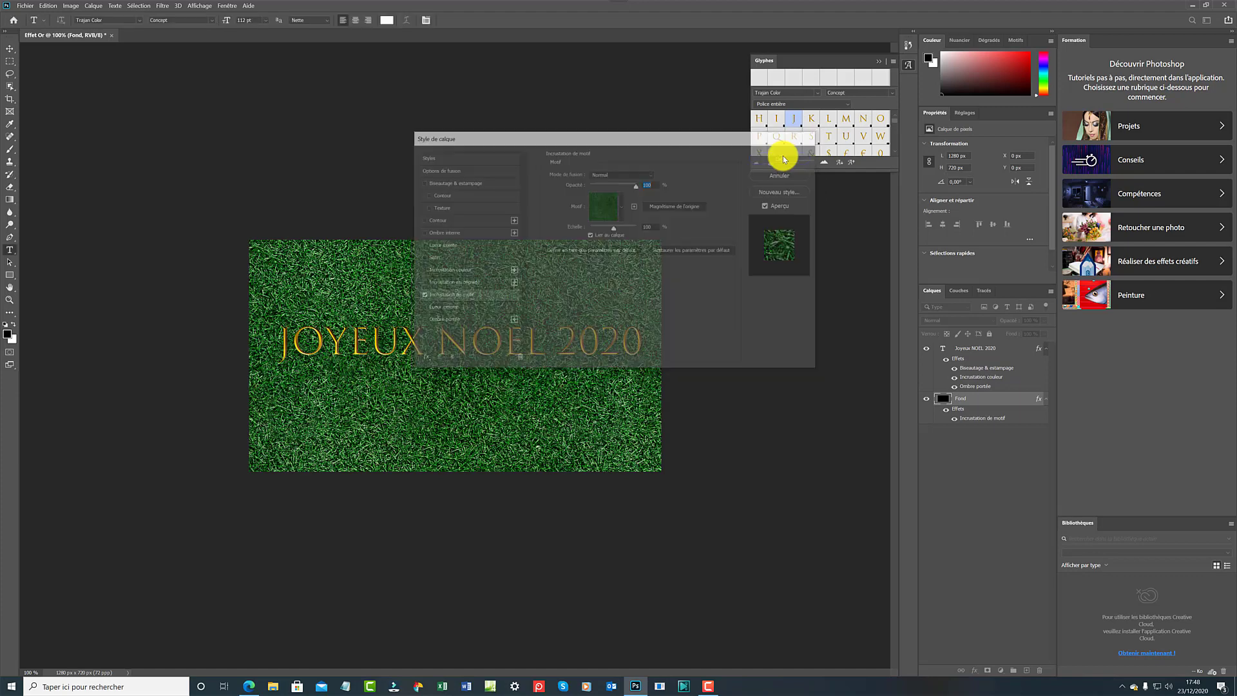
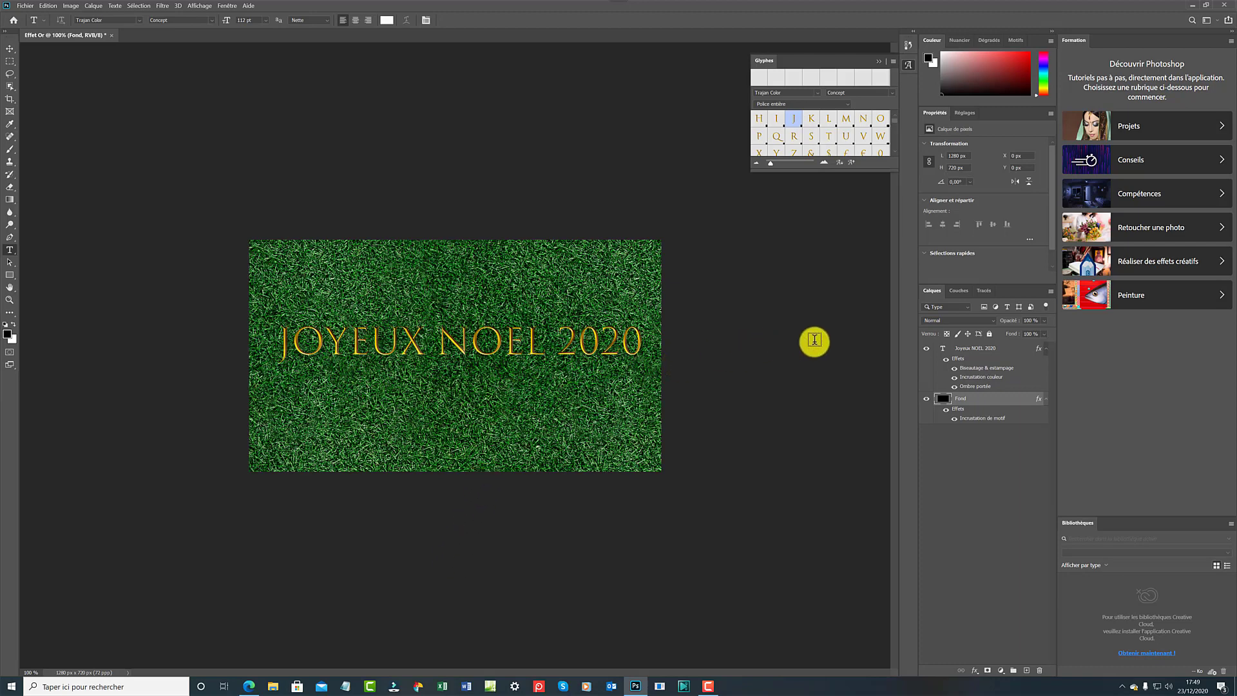
# Select the Joyeux NOEL 2020 text layer and activate the Brush tool (Outil Pinceau)
pyautogui.click(992, 349)
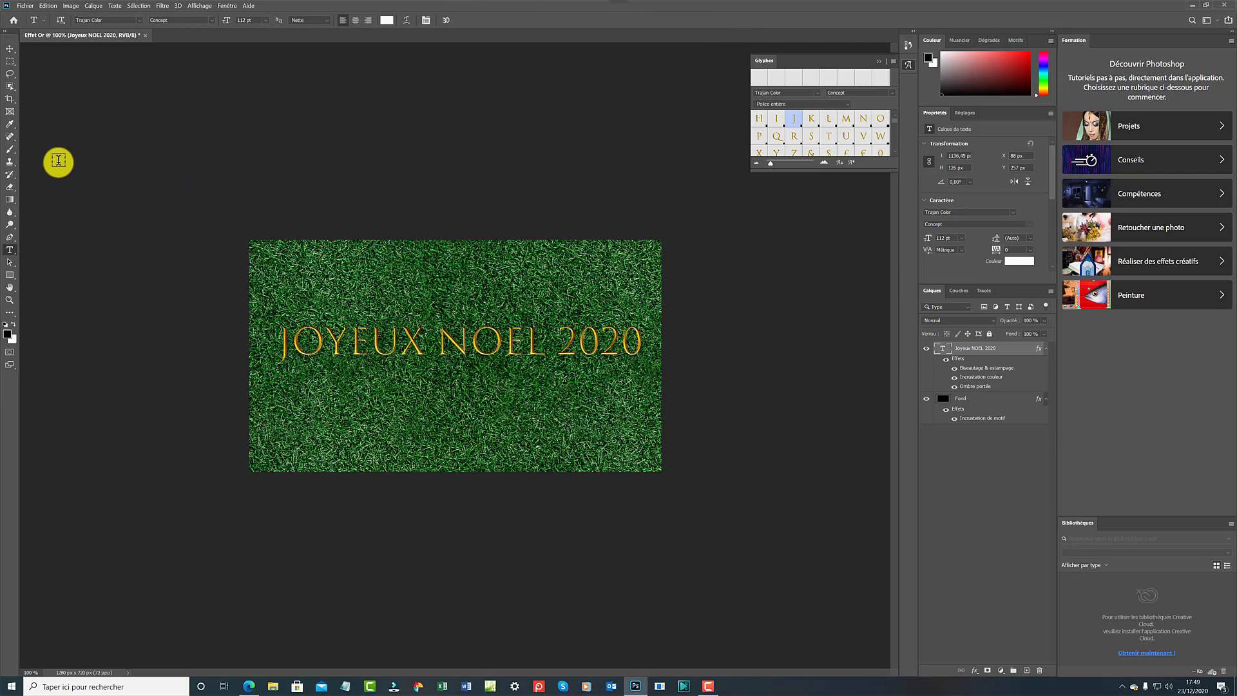
pyautogui.click(15, 149)
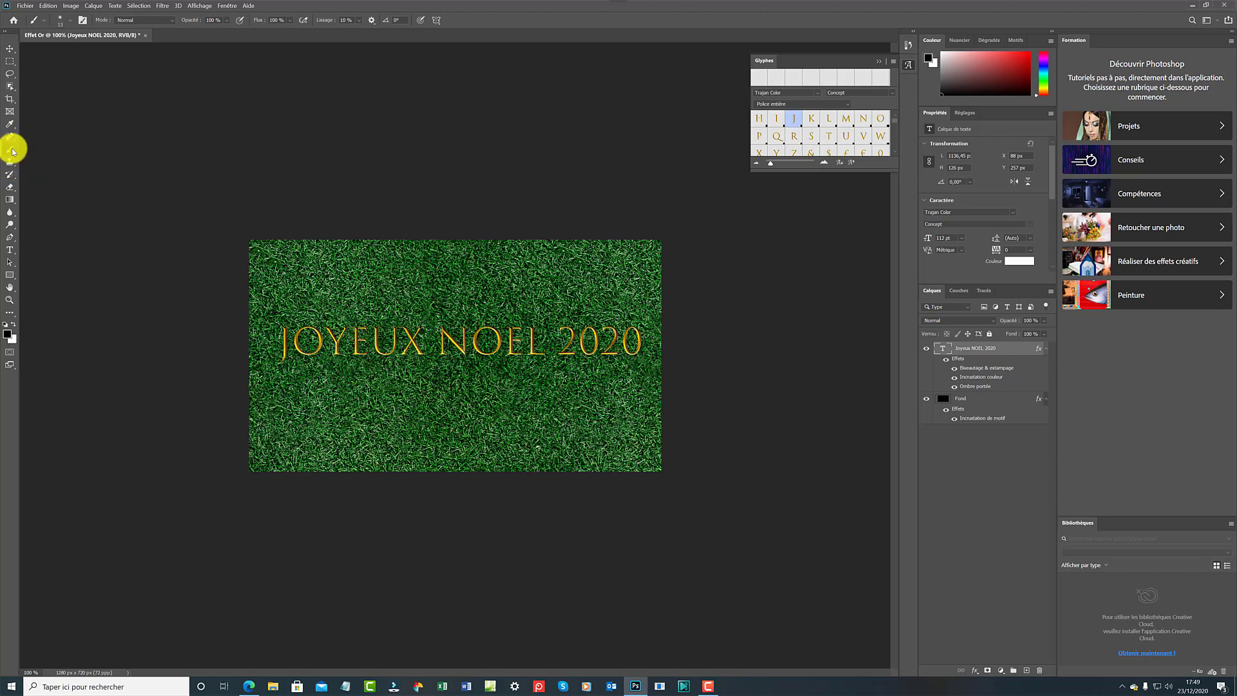
pyautogui.rightClick(13, 152)
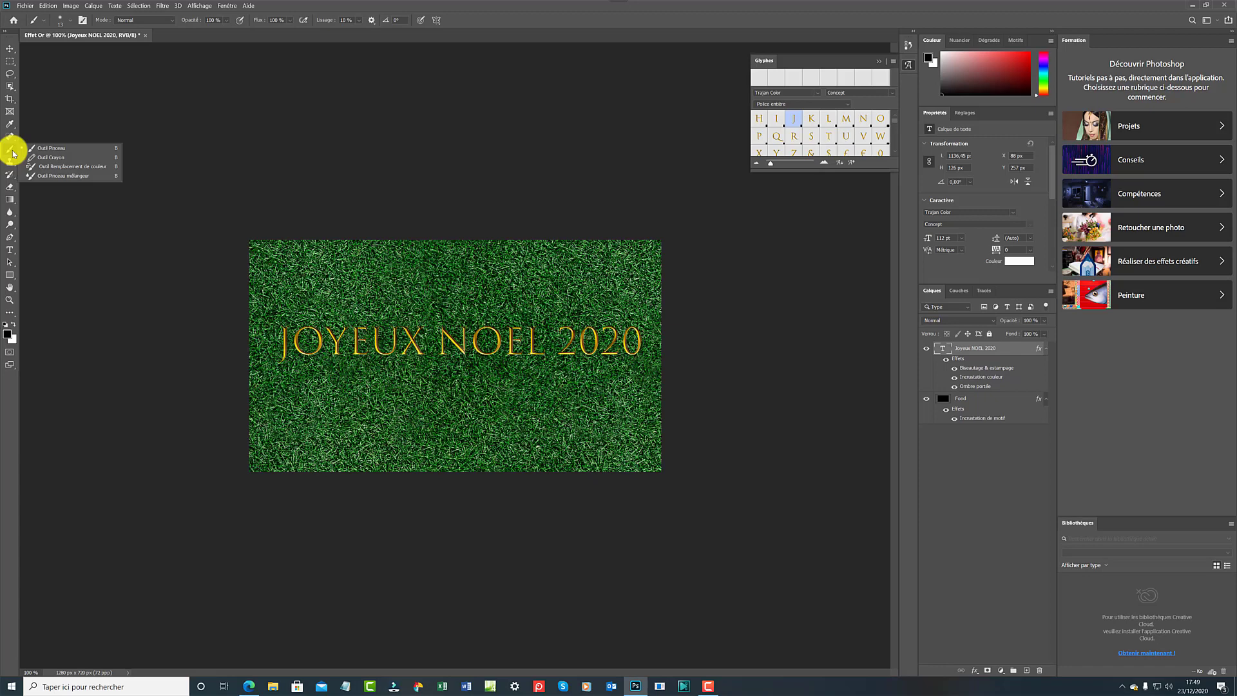
pyautogui.click(47, 152)
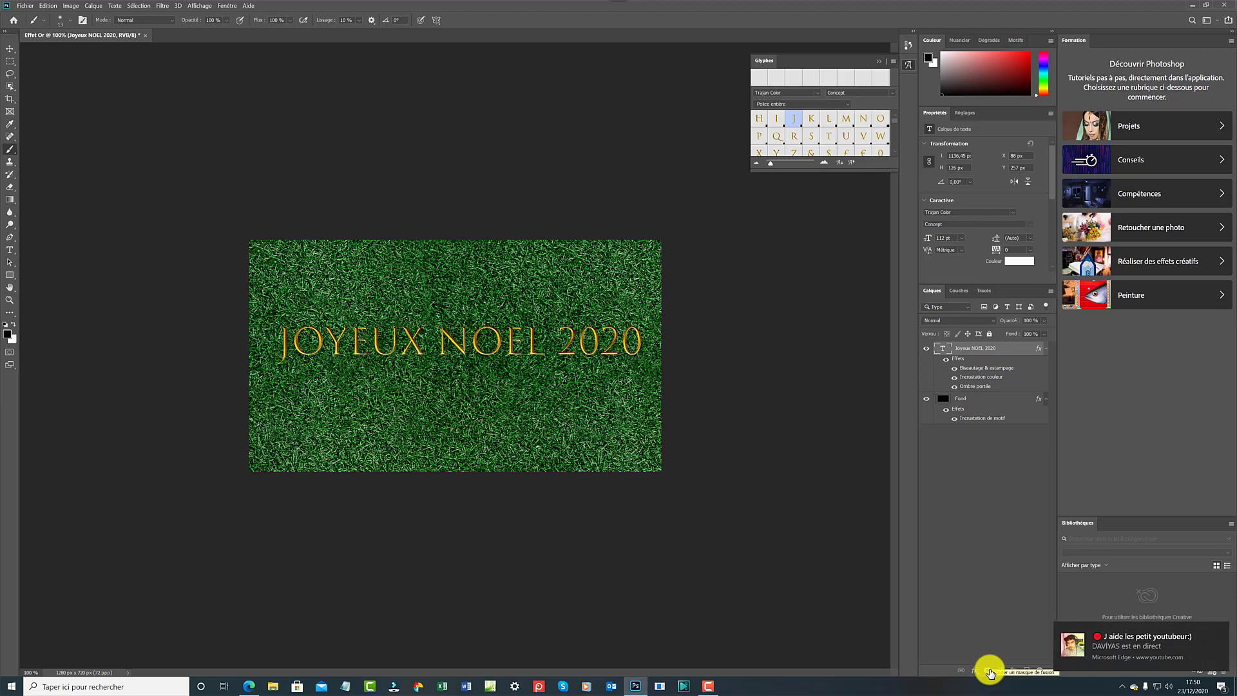
pyautogui.click(991, 672)
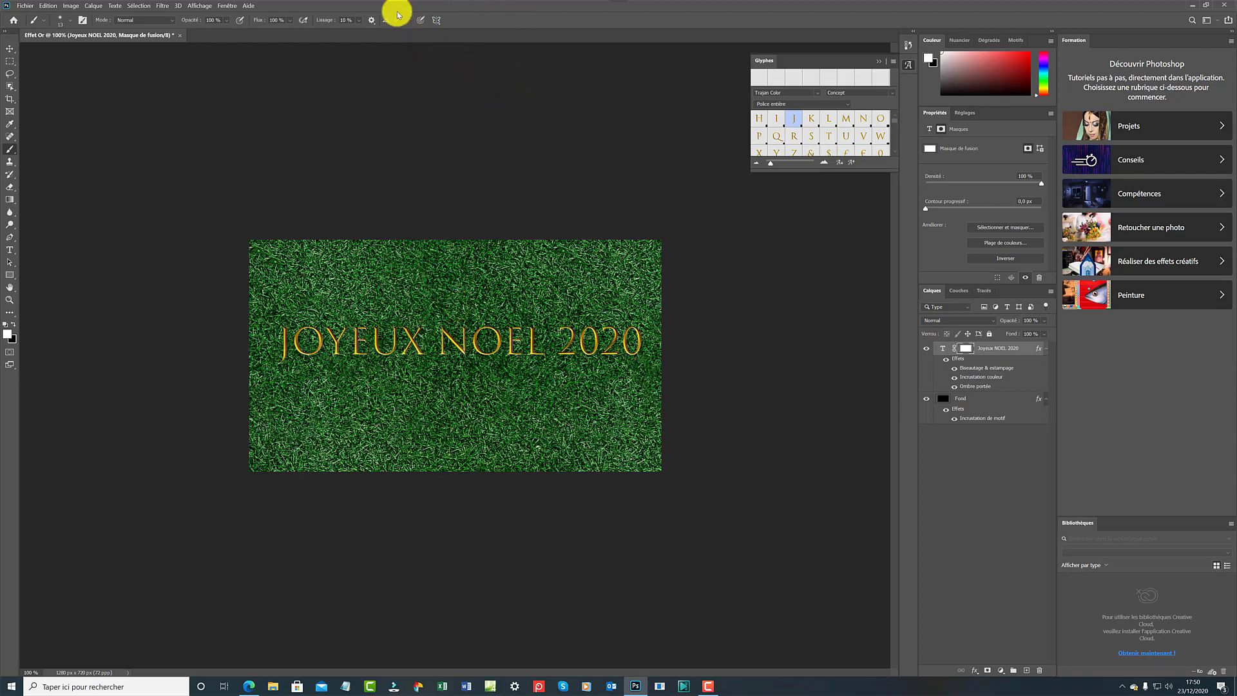
pyautogui.click(46, 6)
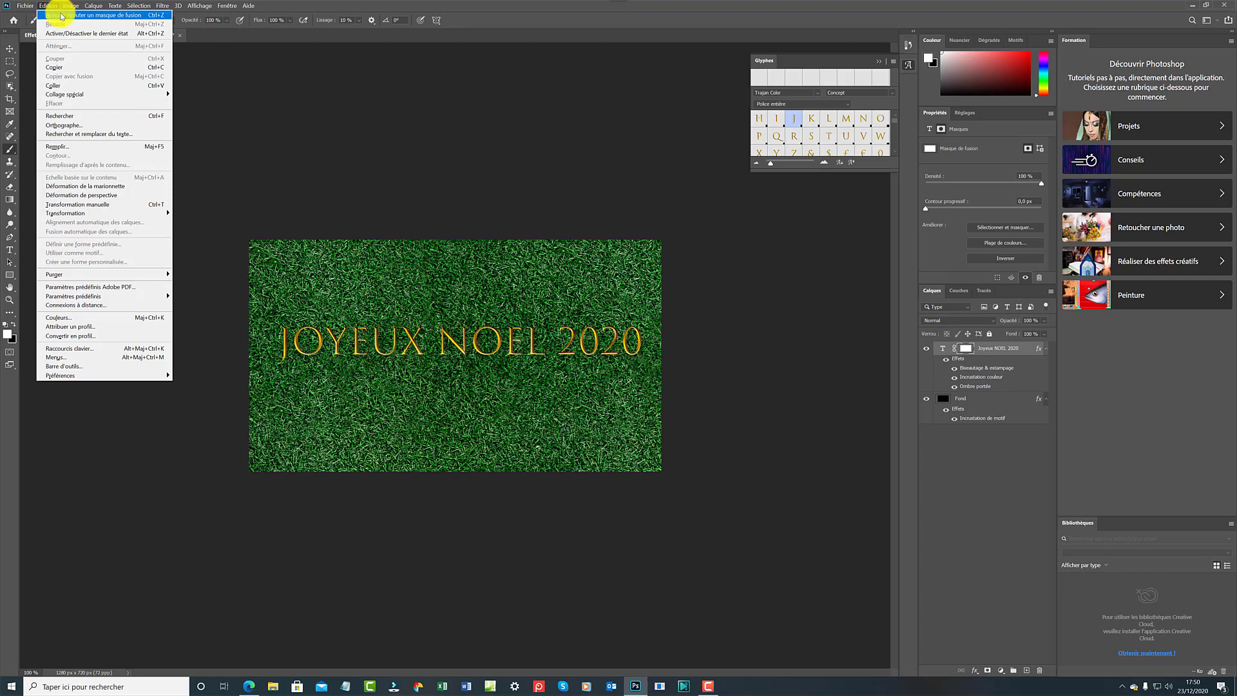
pyautogui.click(61, 15)
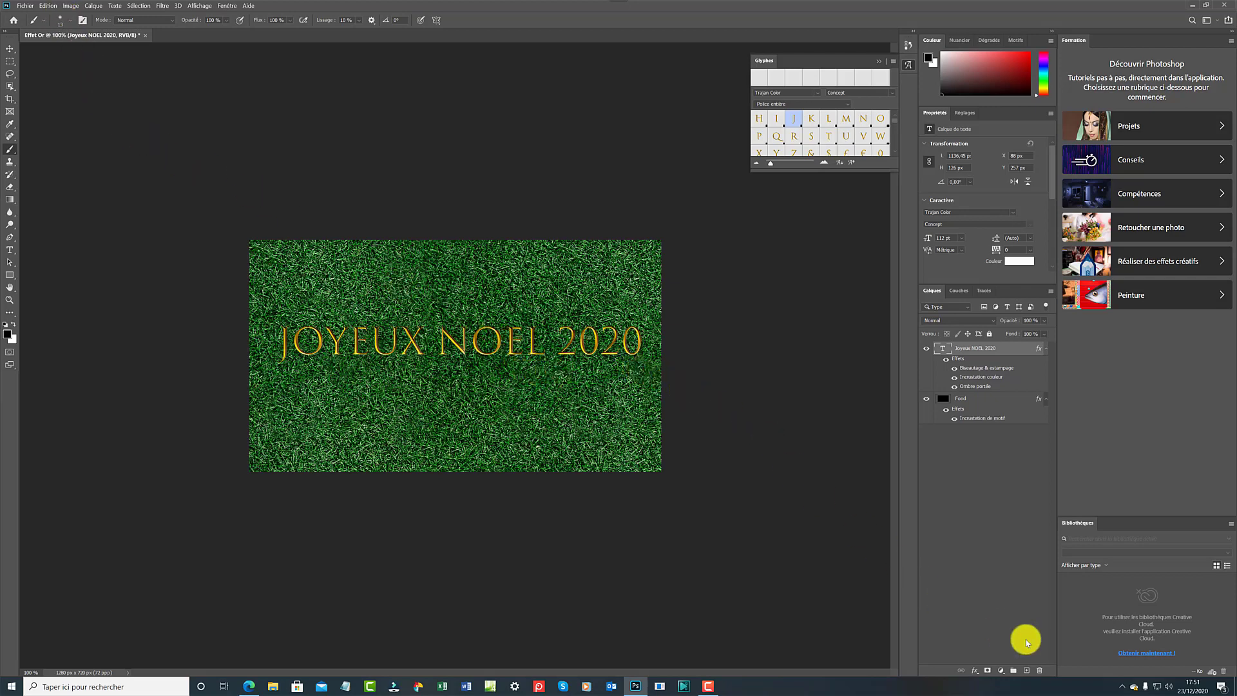
# Add a new layer above the text layer and dab it with the black brush over the letters of JOYEUX NOEL
pyautogui.click(1026, 673)
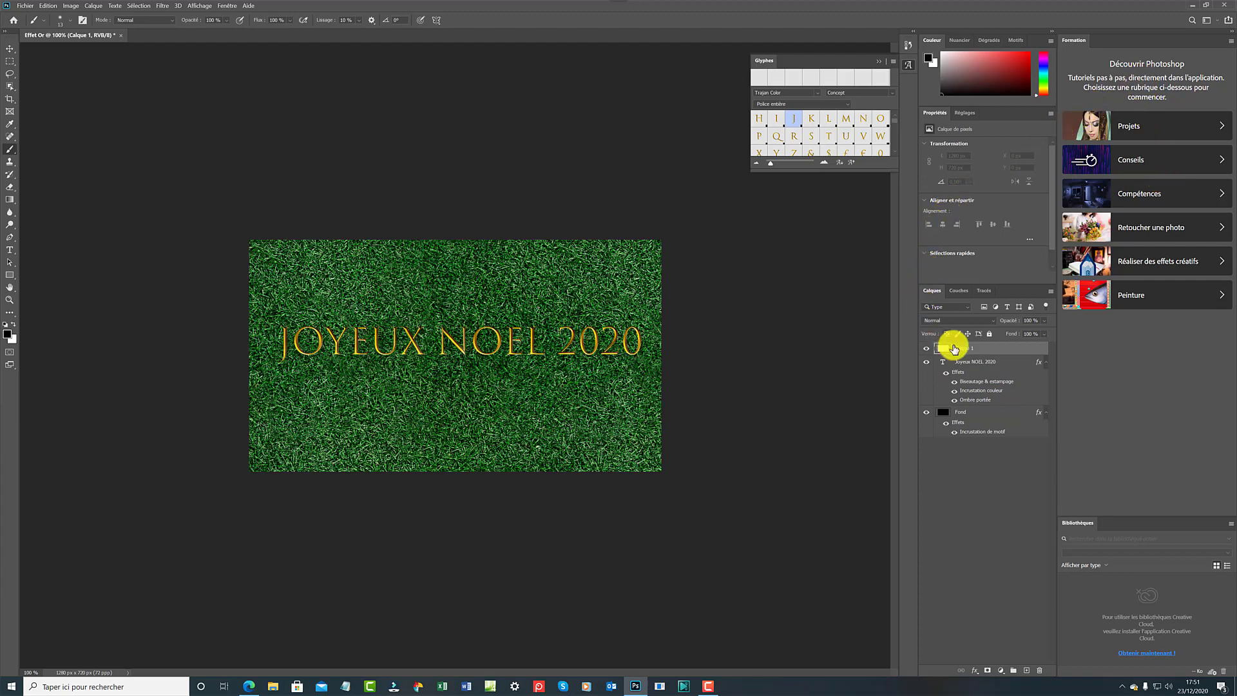
pyautogui.rightClick(11, 152)
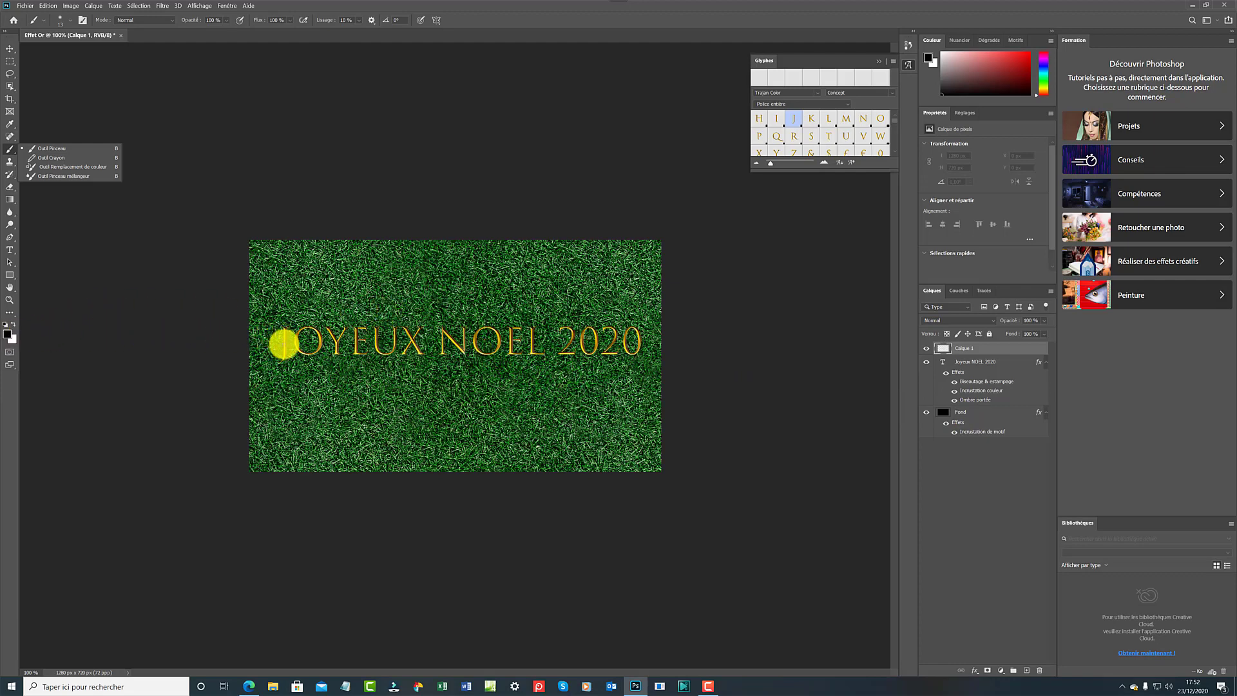
pyautogui.click(283, 344)
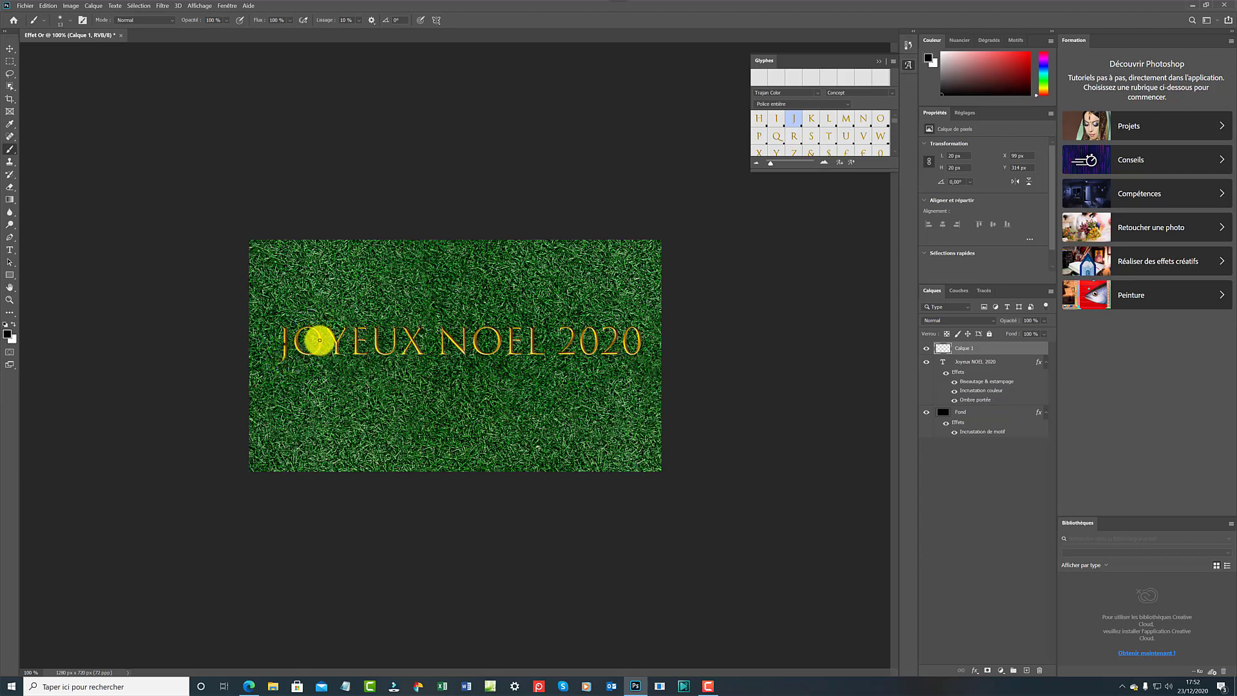
pyautogui.click(319, 340)
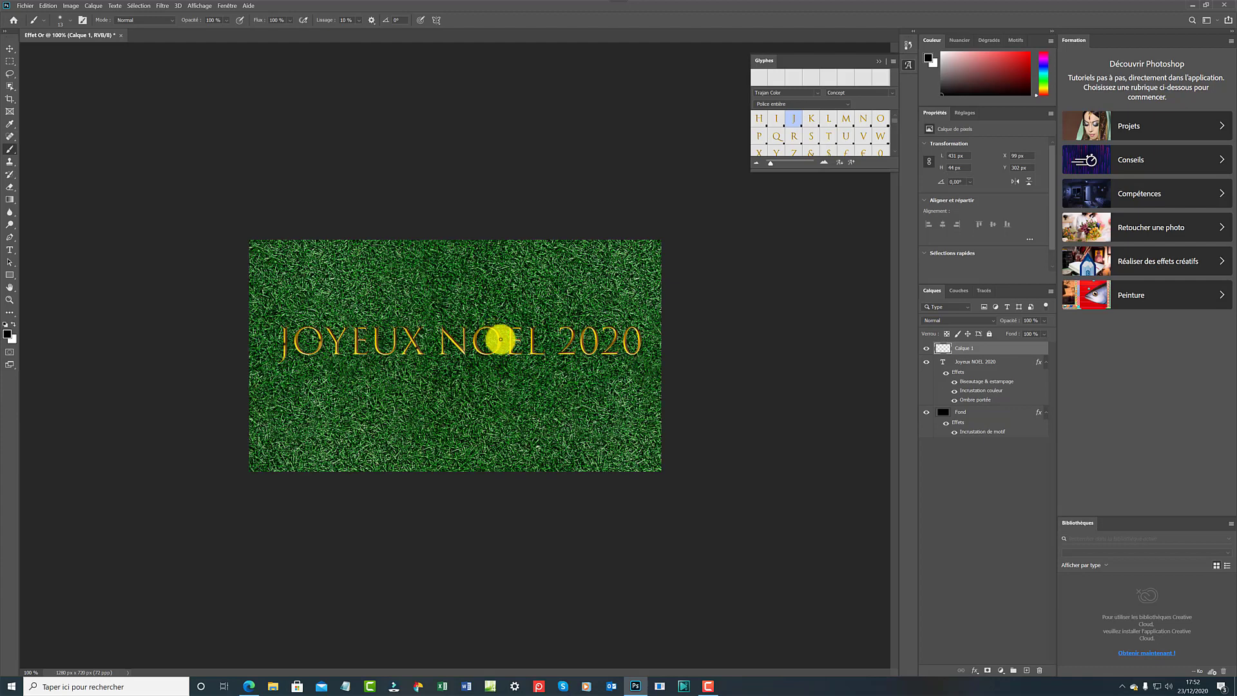
pyautogui.click(499, 341)
# Change the Fond layer's pattern overlay to the first blue water pattern of the Eau group
pyautogui.click(953, 414)
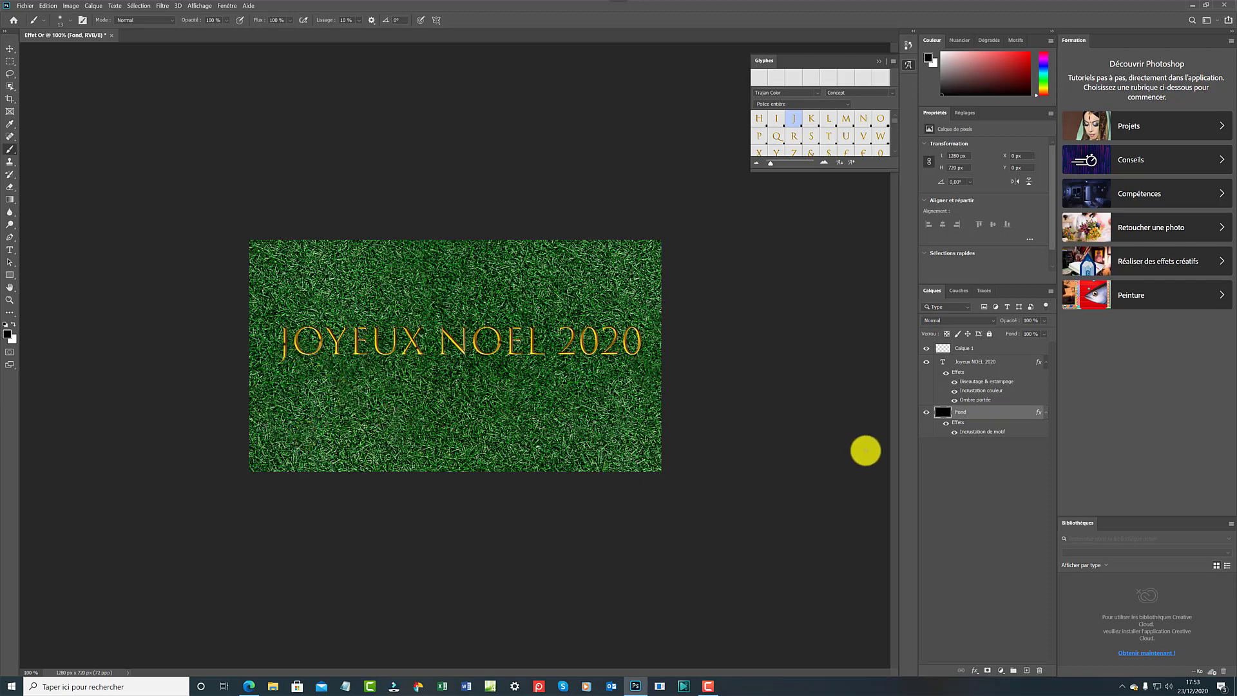
pyautogui.doubleClick(975, 433)
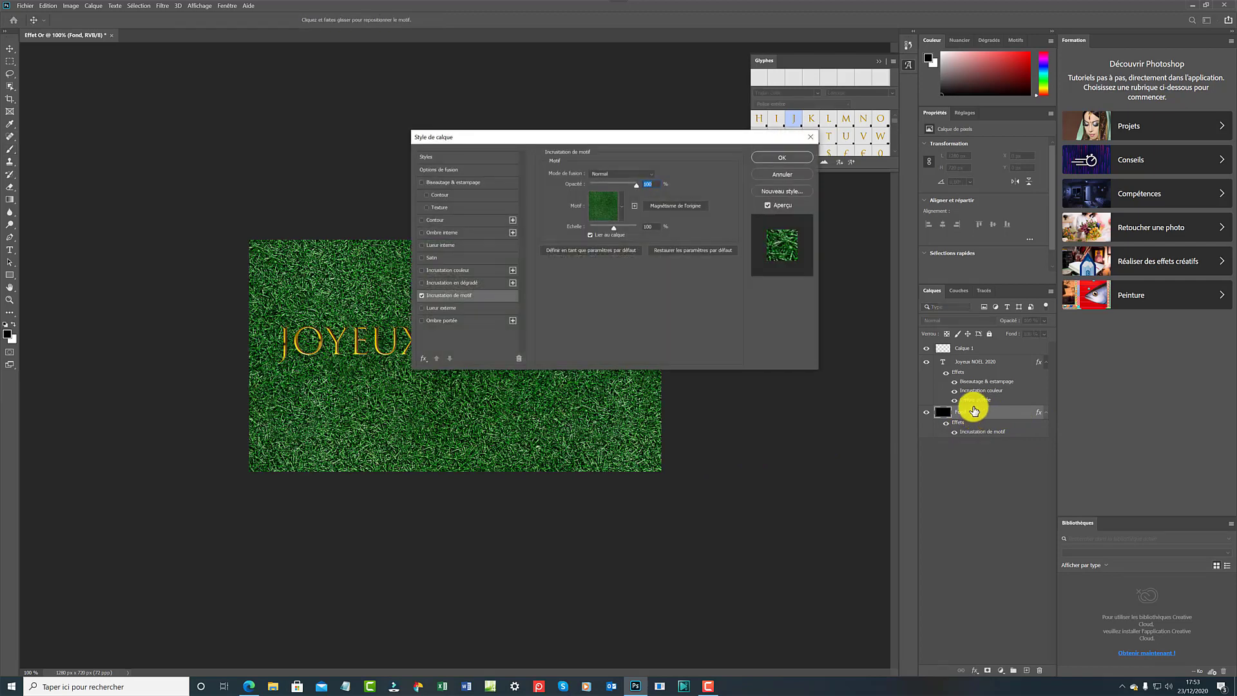
pyautogui.click(624, 210)
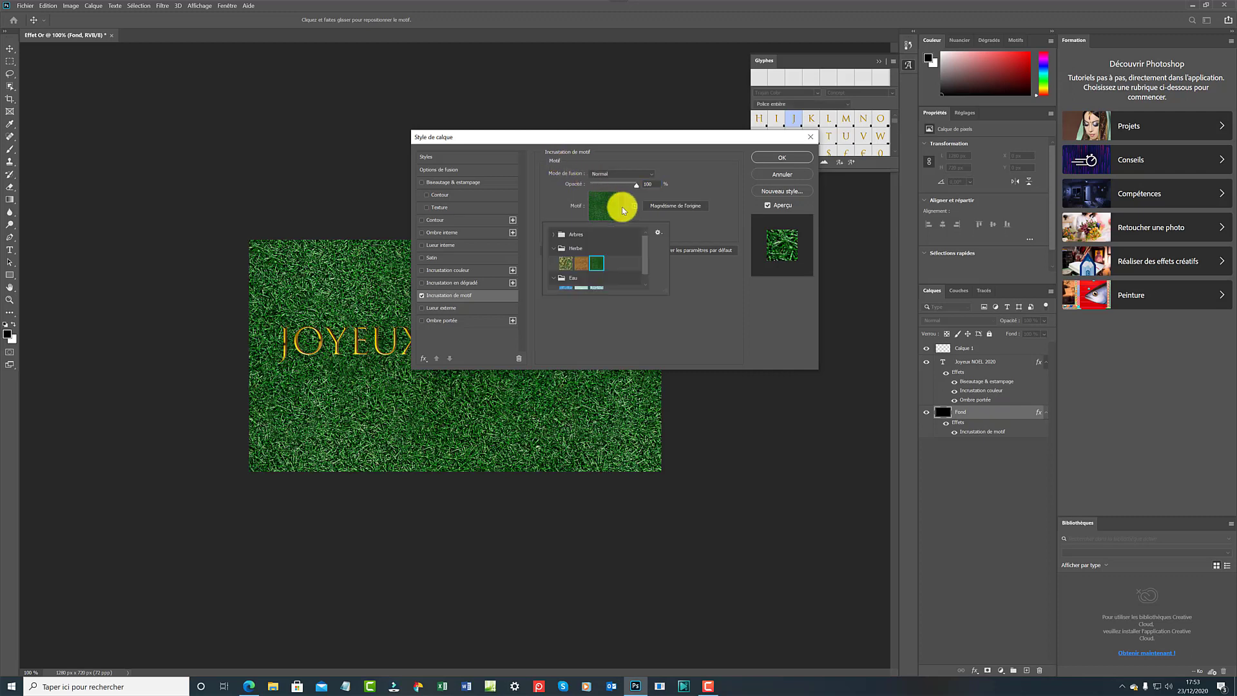
pyautogui.click(559, 286)
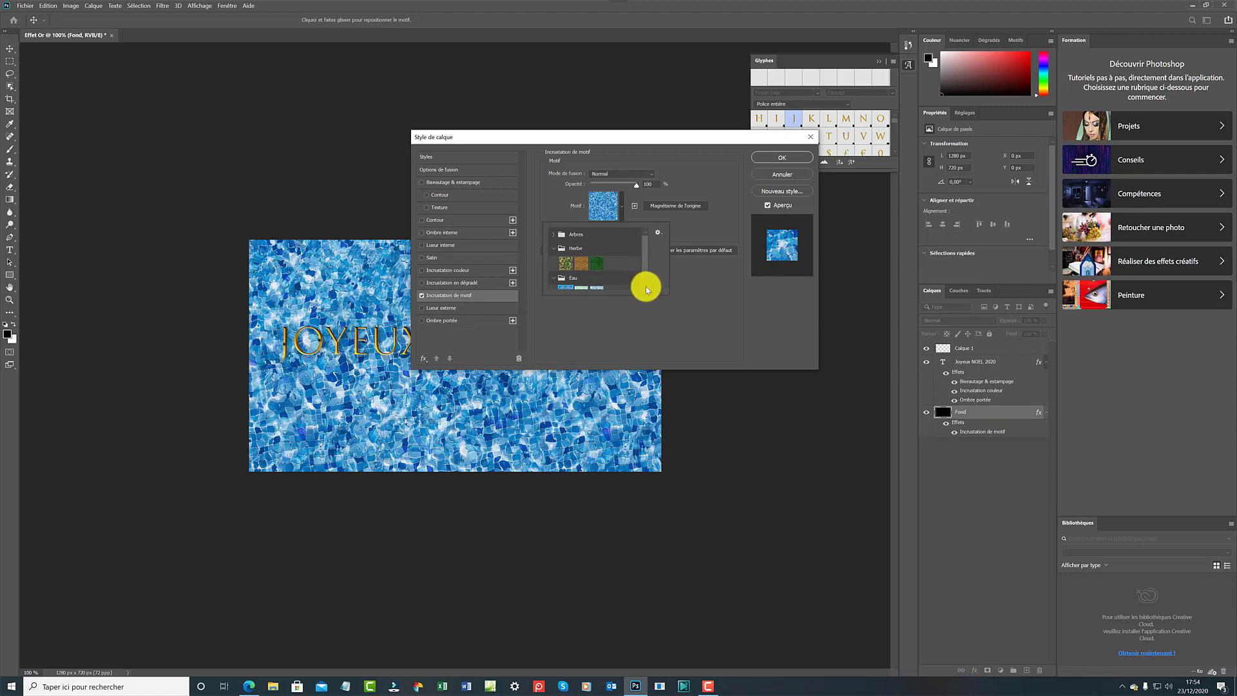
pyautogui.scroll(-1, 645, 286)
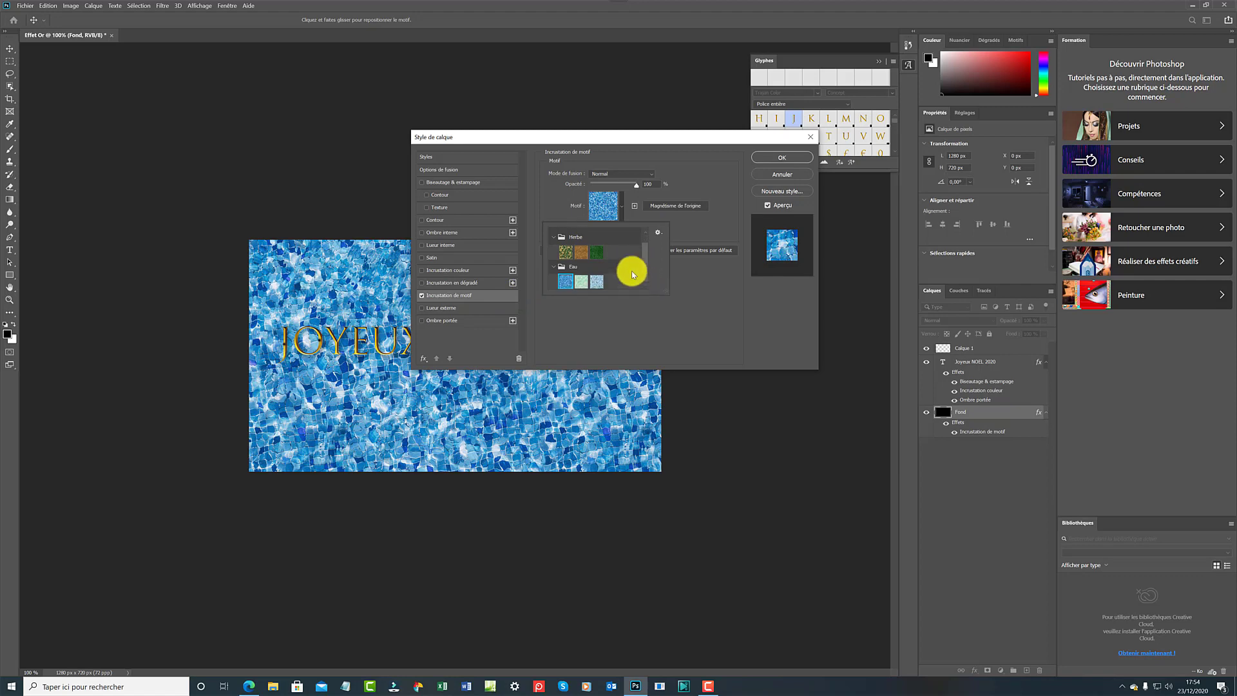
pyautogui.click(622, 205)
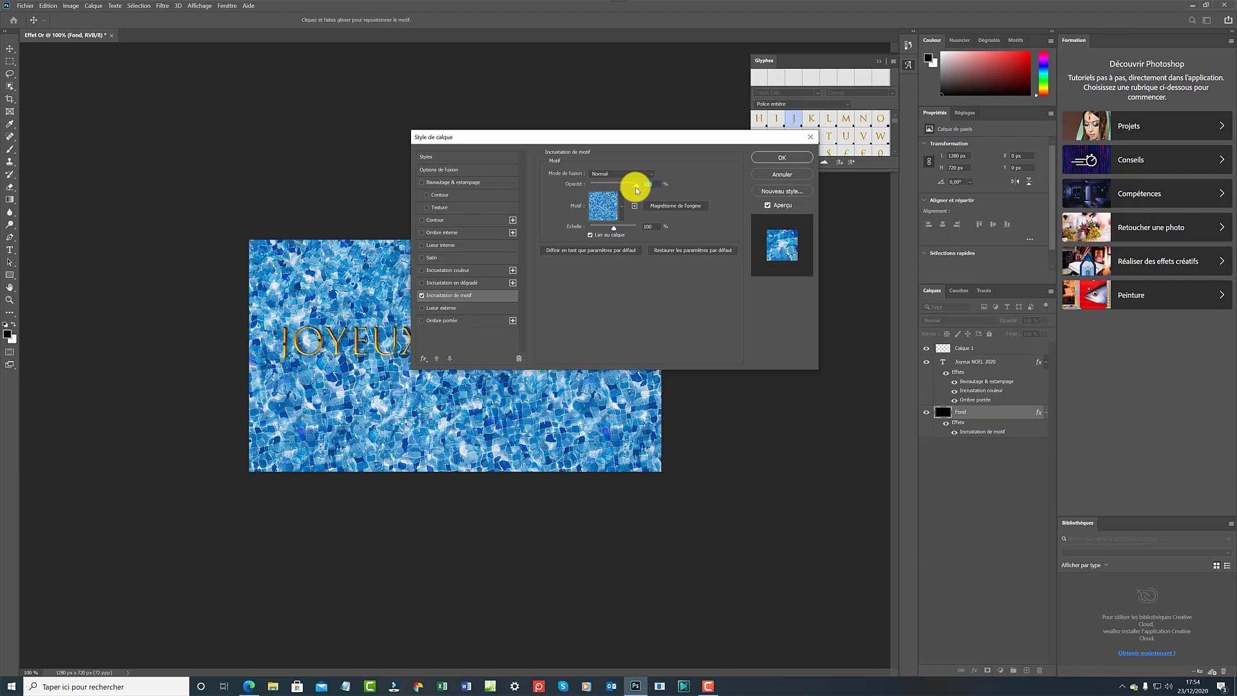
# Try the Luminosité blend mode on the Fond layer's pattern overlay with 59% opacity and the scale reduced to 9%
pyautogui.moveTo(636, 187); pyautogui.dragTo(582, 199)
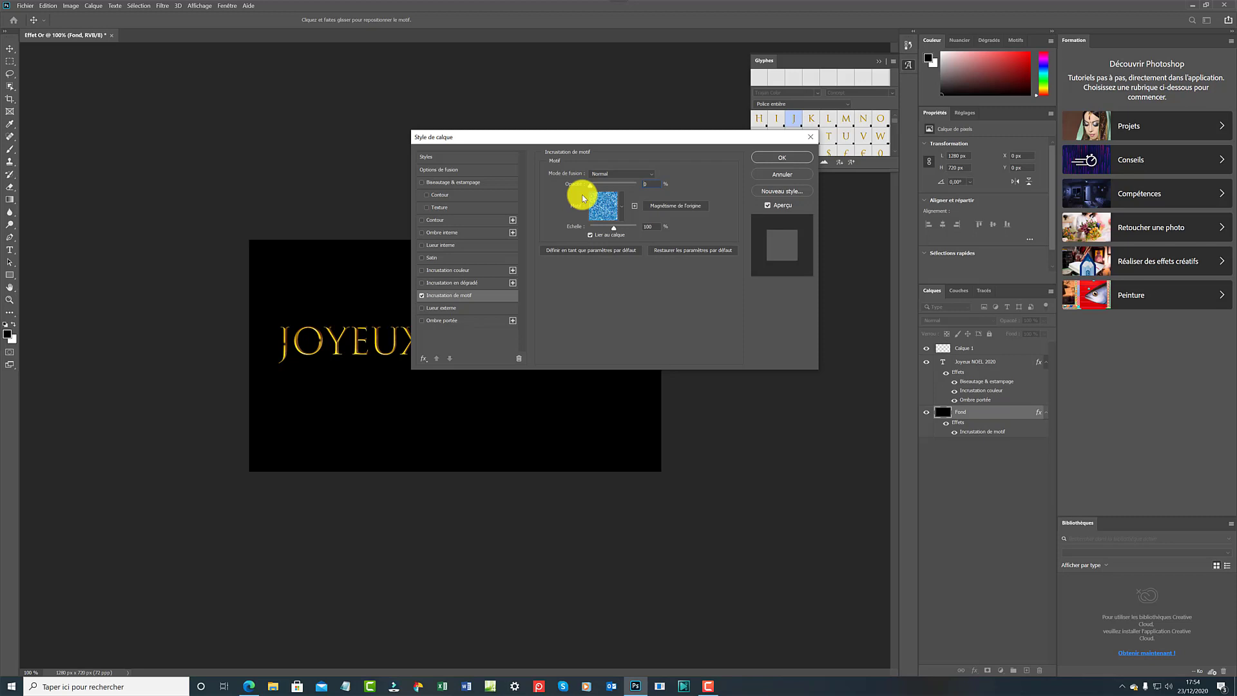
pyautogui.moveTo(590, 185); pyautogui.dragTo(628, 187)
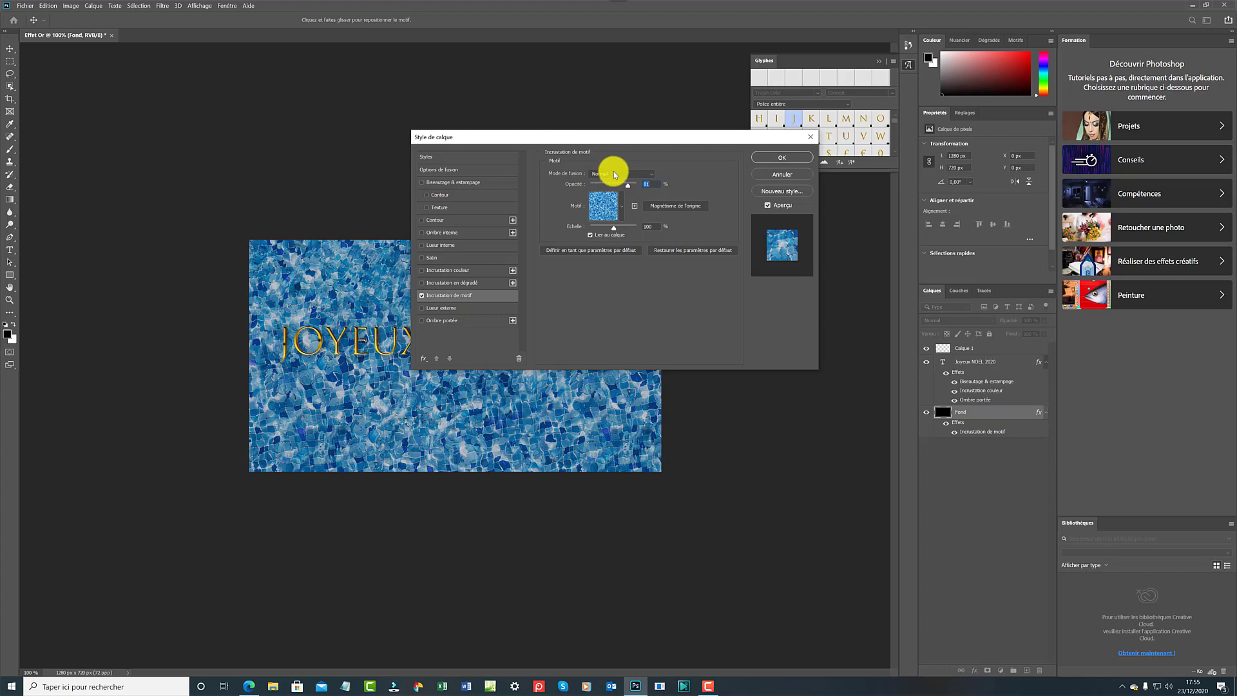
pyautogui.click(651, 172)
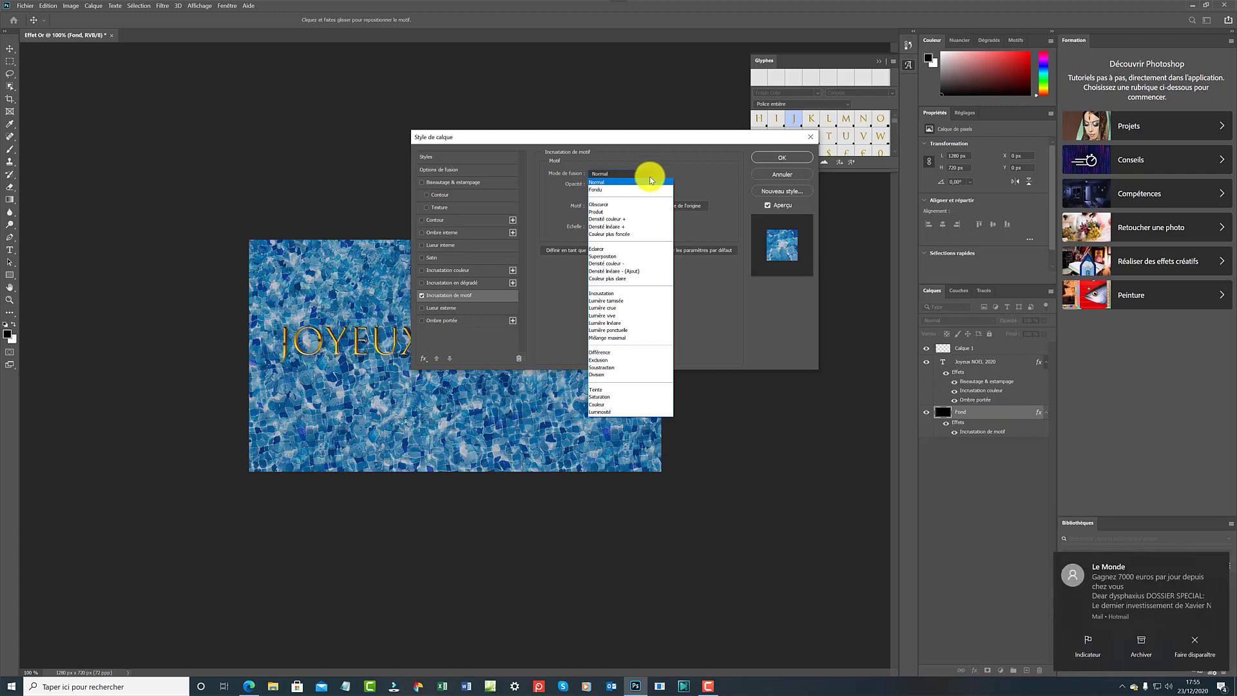
pyautogui.click(602, 412)
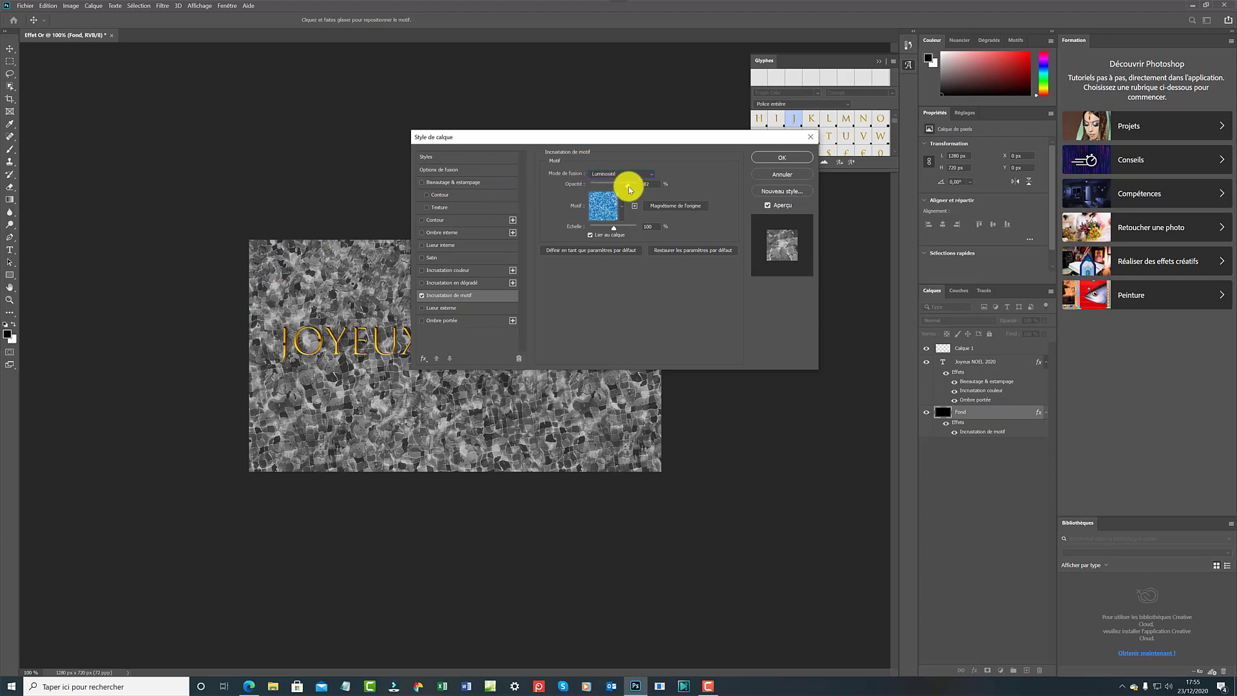
pyautogui.moveTo(626, 184); pyautogui.dragTo(617, 184)
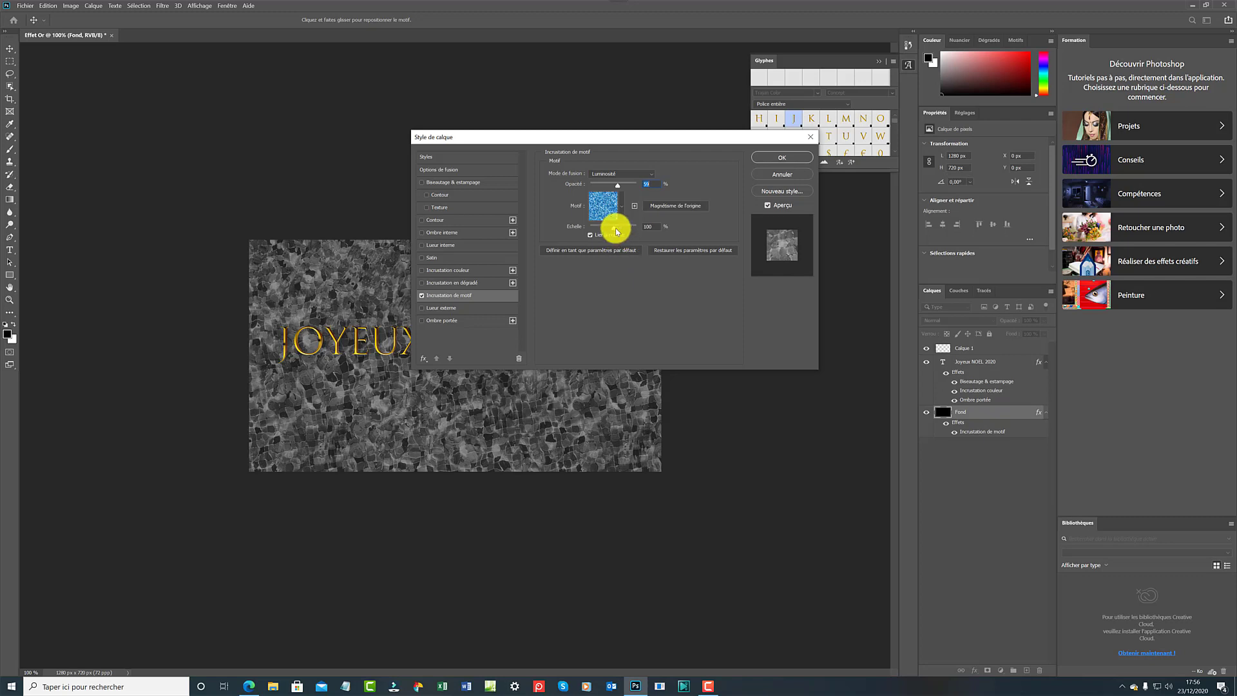
pyautogui.moveTo(613, 230); pyautogui.dragTo(593, 233)
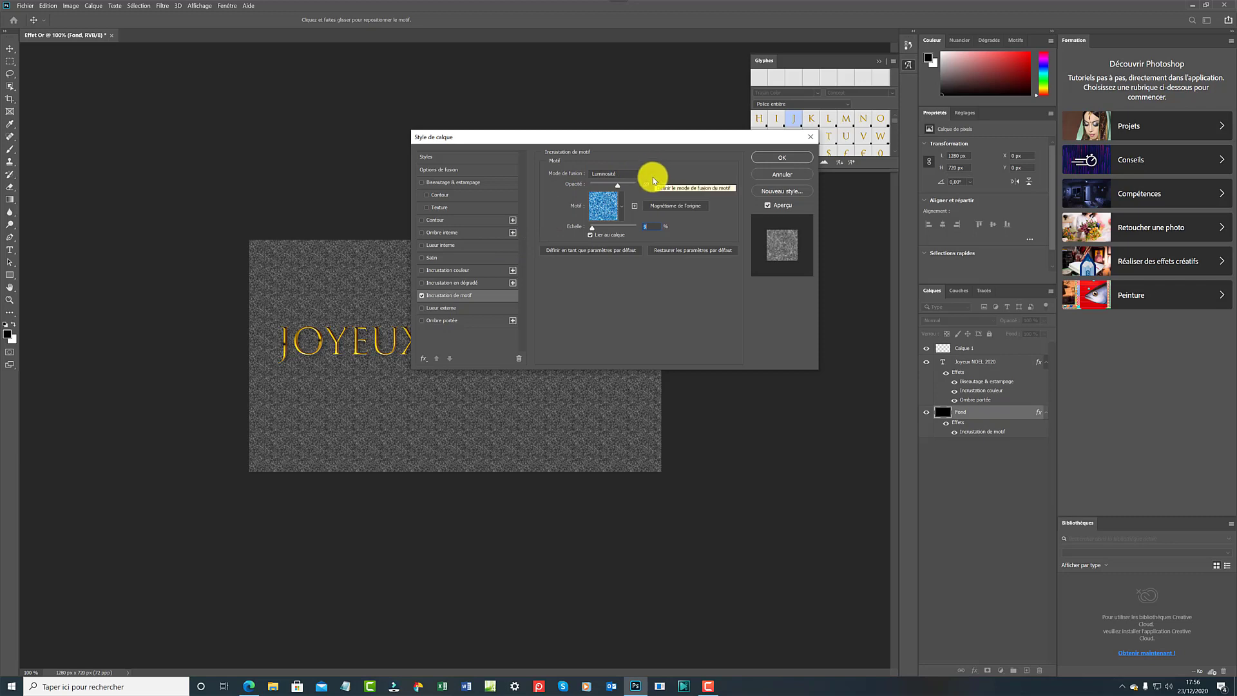
# Try the Couleur blend mode on the pattern overlay with 4% opacity and set the pattern scale to 342%
pyautogui.click(653, 179)
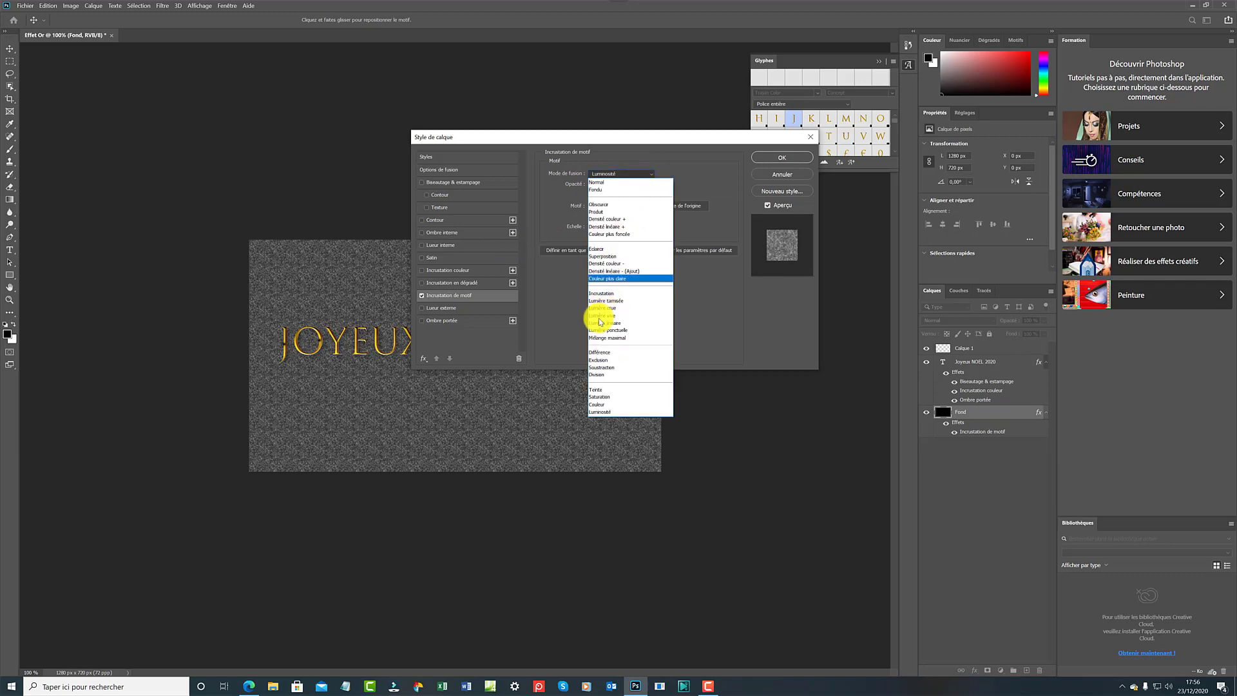
pyautogui.click(596, 404)
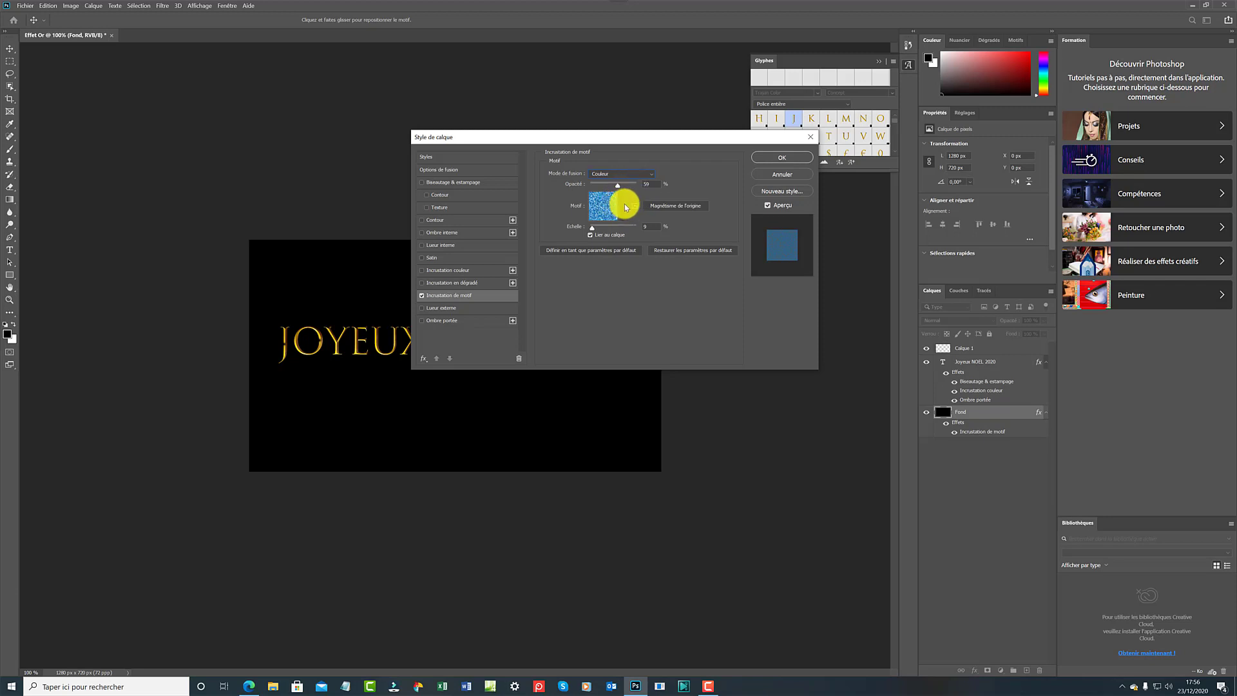
pyautogui.click(622, 207)
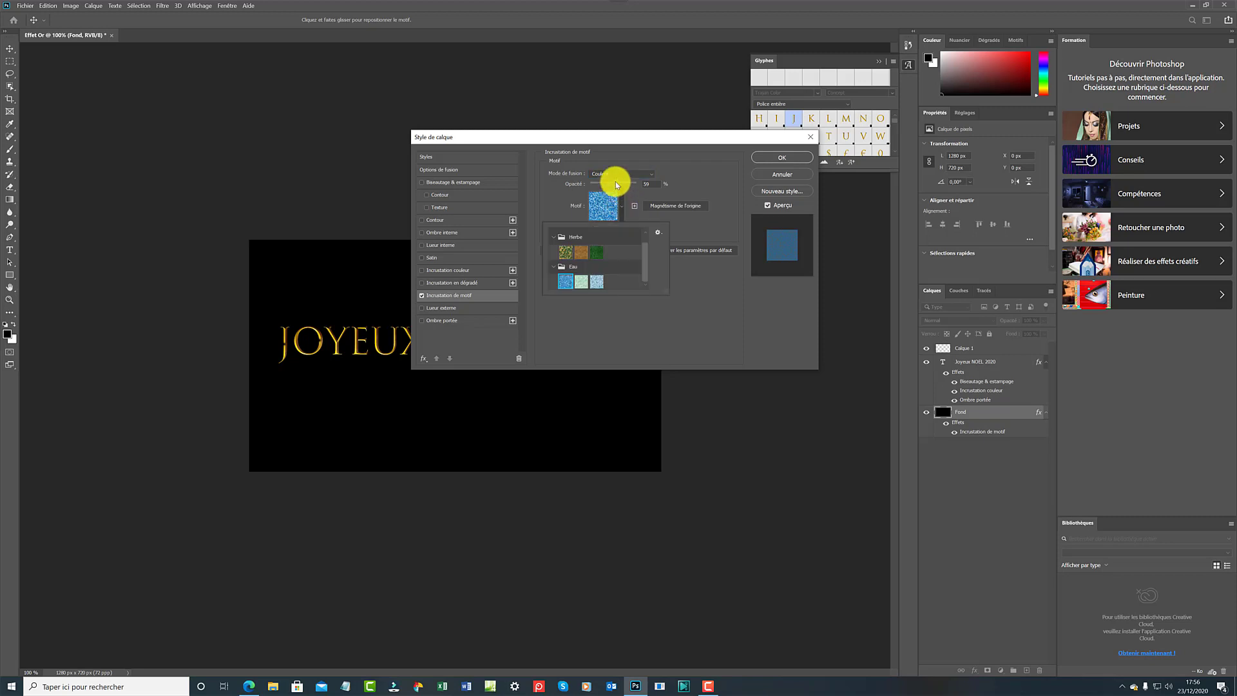
pyautogui.click(616, 184)
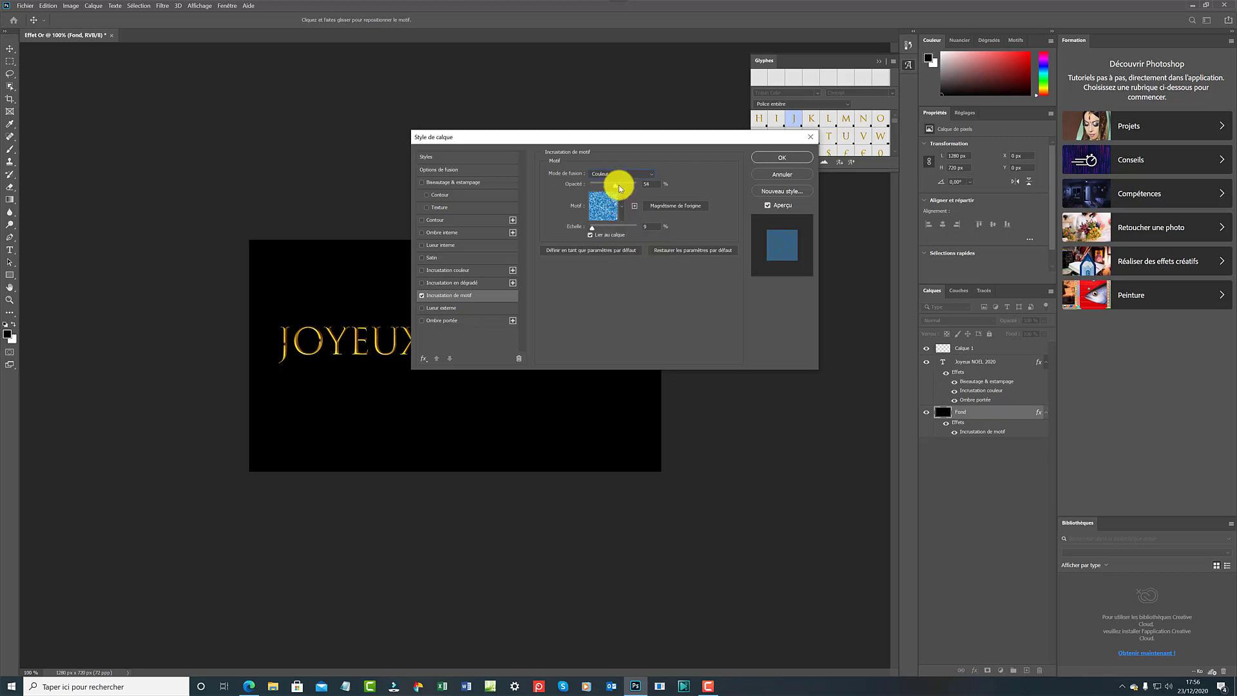
pyautogui.moveTo(621, 185); pyautogui.dragTo(591, 180)
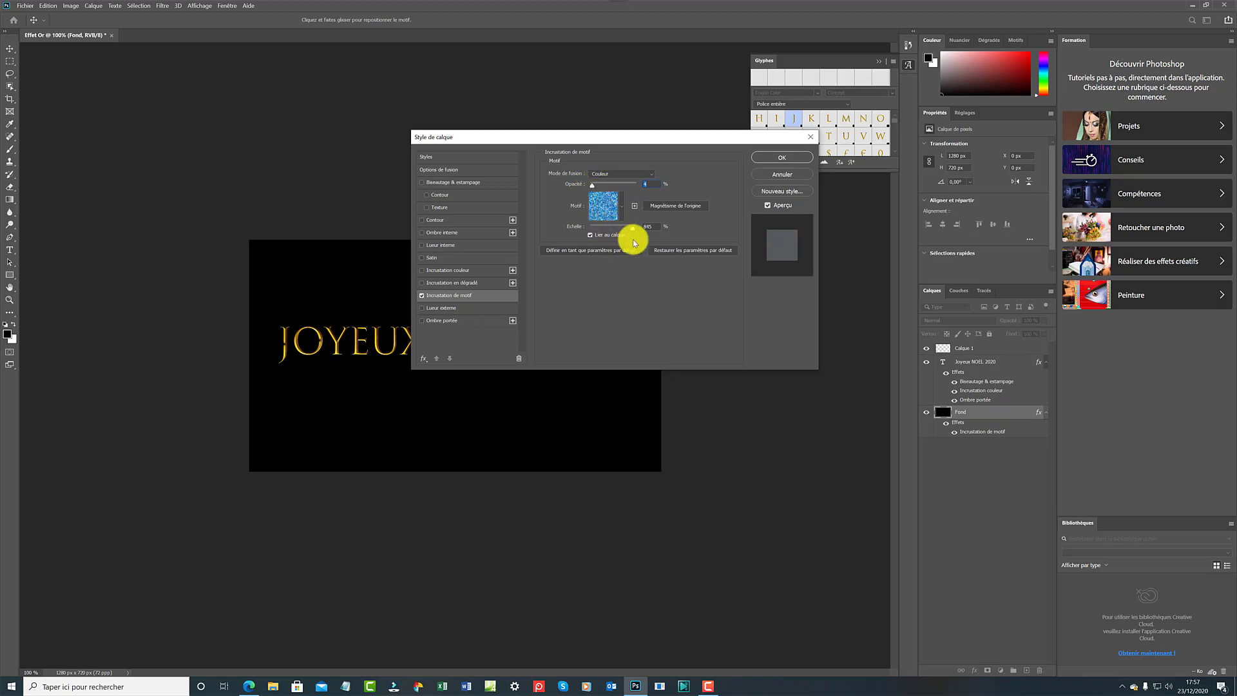
pyautogui.moveTo(635, 243); pyautogui.dragTo(621, 234)
# Try the Superposition blend mode on the pattern overlay at 100% opacity and at 15% opacity
pyautogui.click(651, 174)
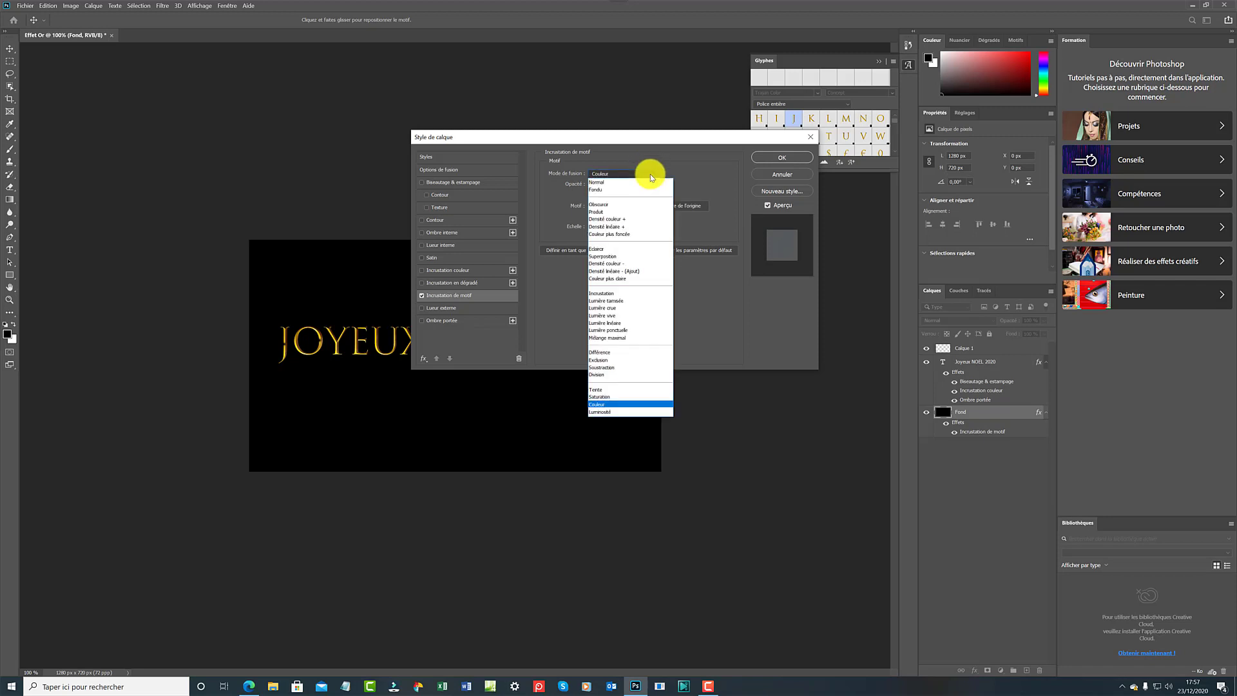
pyautogui.click(624, 257)
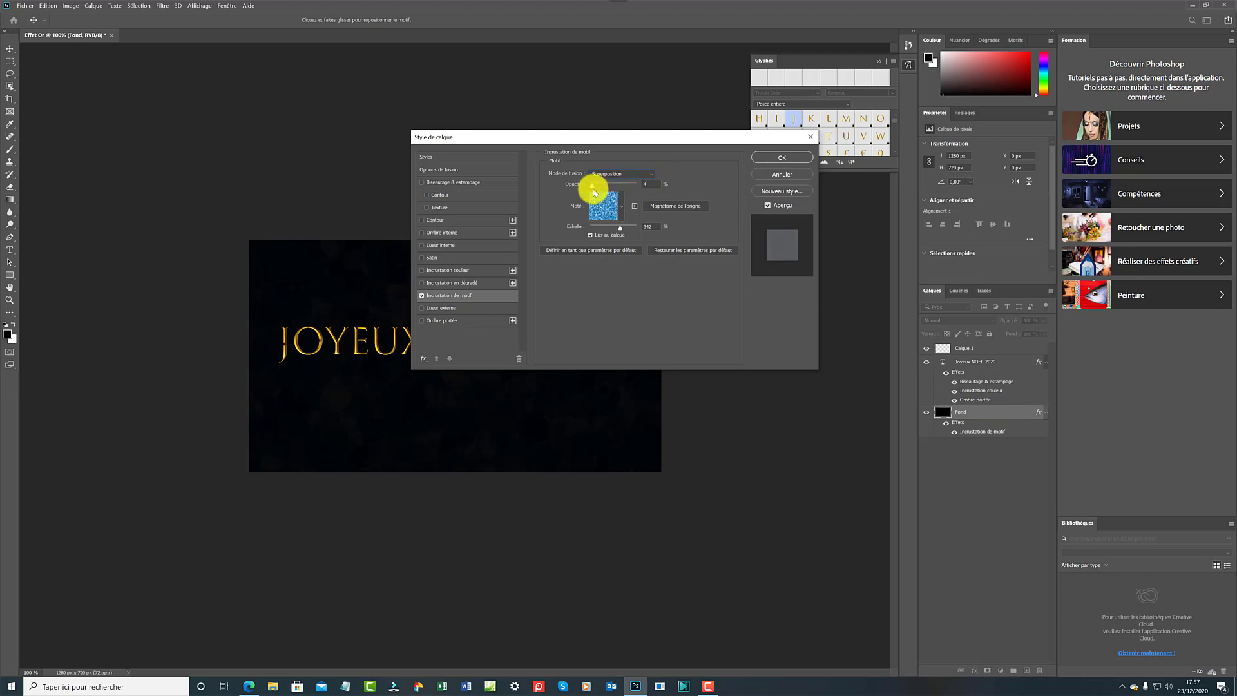
pyautogui.moveTo(589, 184); pyautogui.dragTo(655, 199)
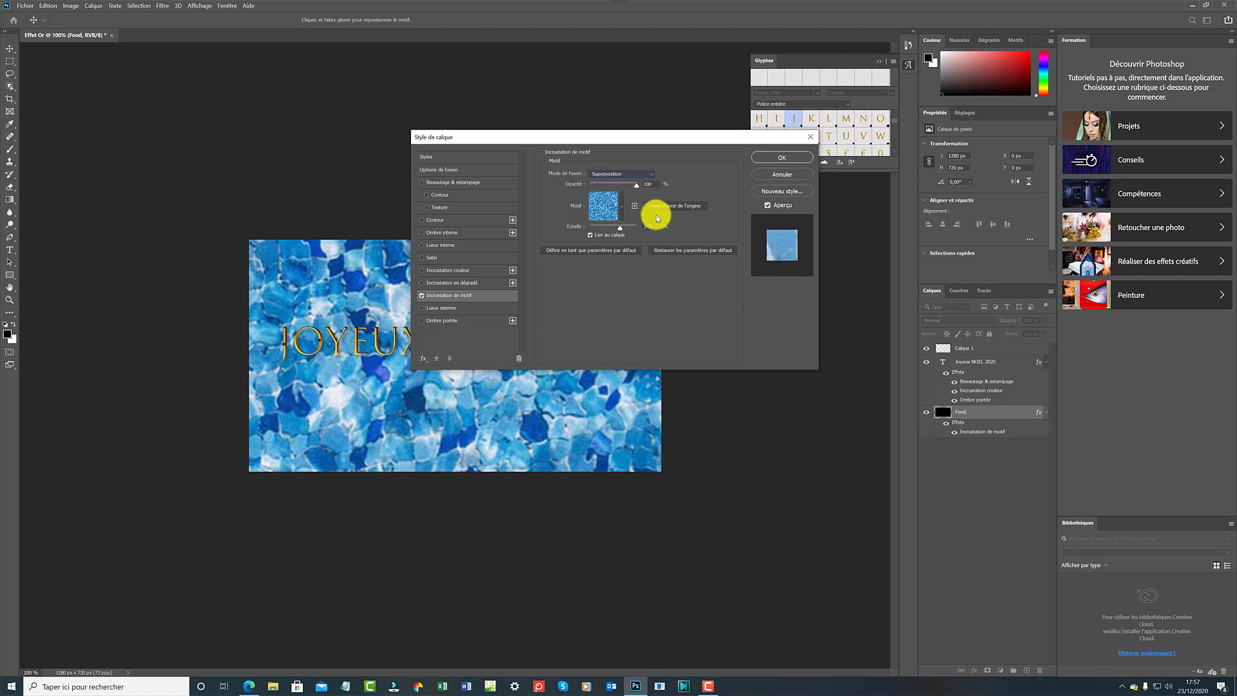
pyautogui.moveTo(635, 185); pyautogui.dragTo(599, 186)
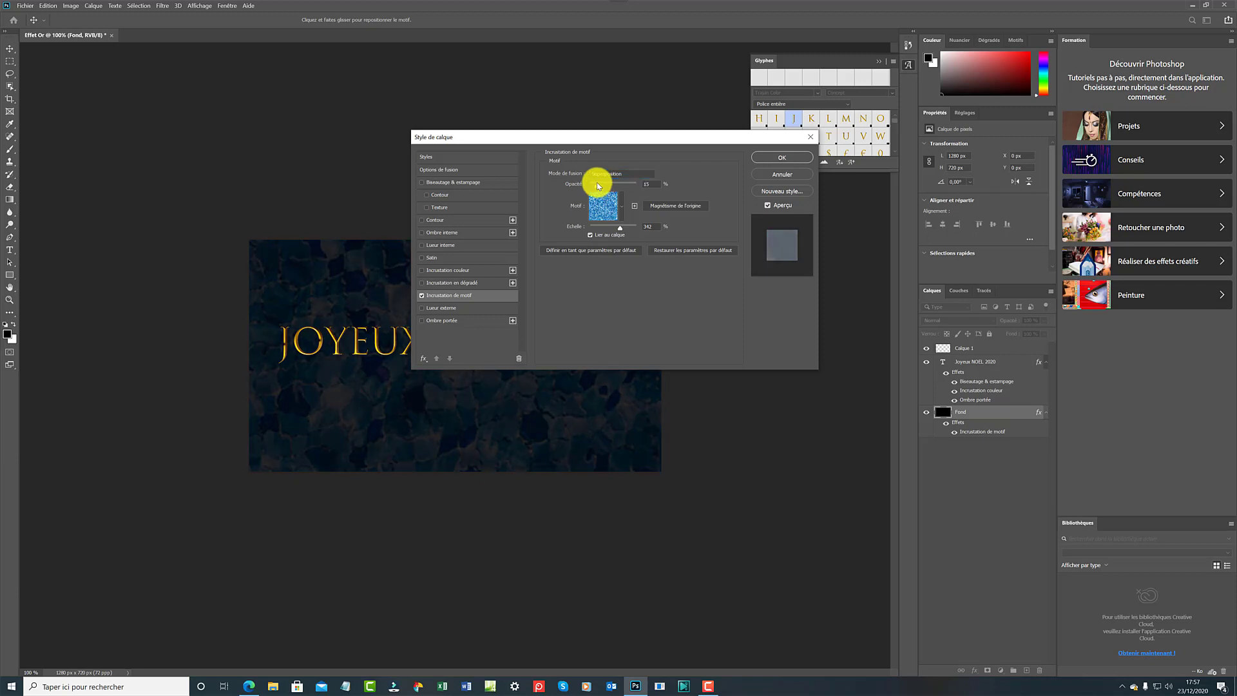
# Try the Couleur plus claire blend mode on the Fond layer's pattern overlay with 21% opacity
pyautogui.click(651, 173)
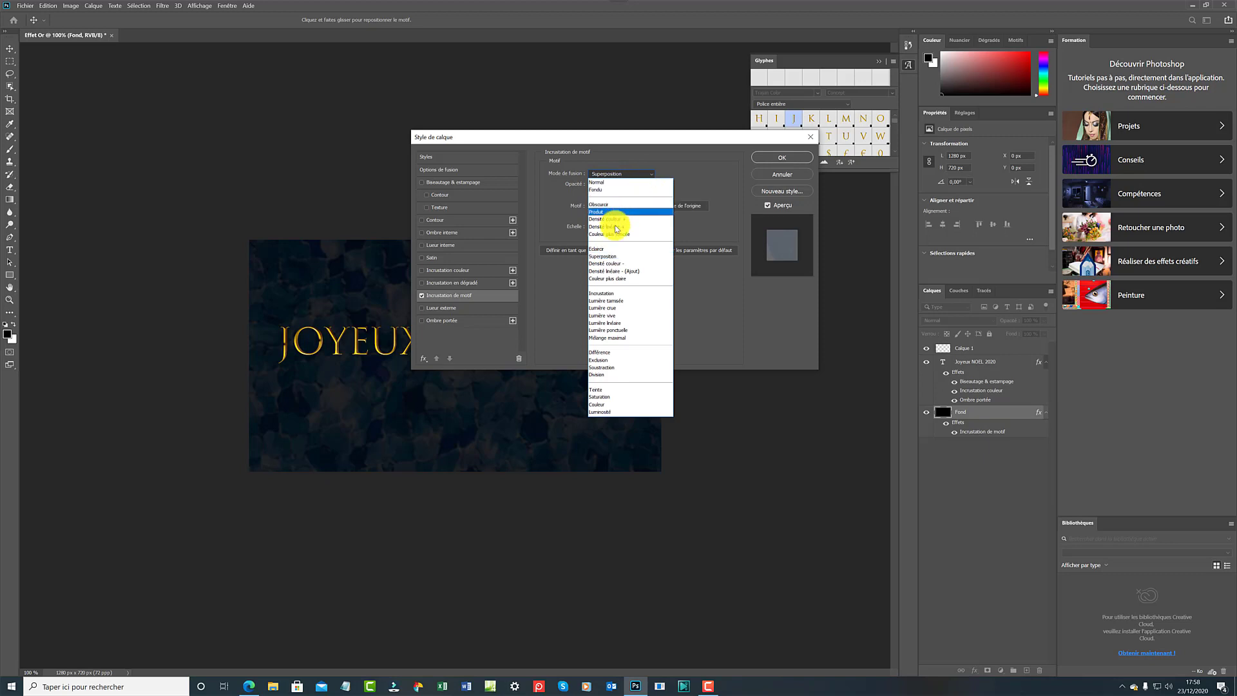
pyautogui.click(619, 278)
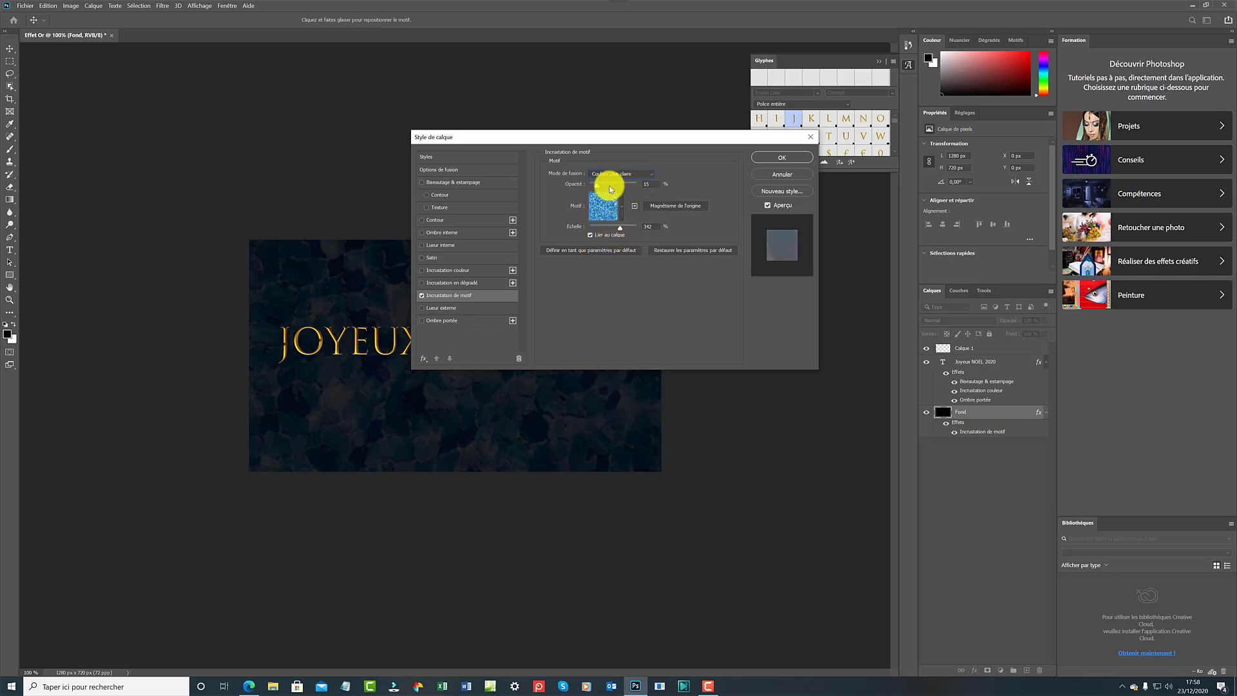
pyautogui.moveTo(597, 191)
pyautogui.mouseDown()
pyautogui.moveTo(613, 192)
pyautogui.moveTo(595, 193)
pyautogui.mouseUp()
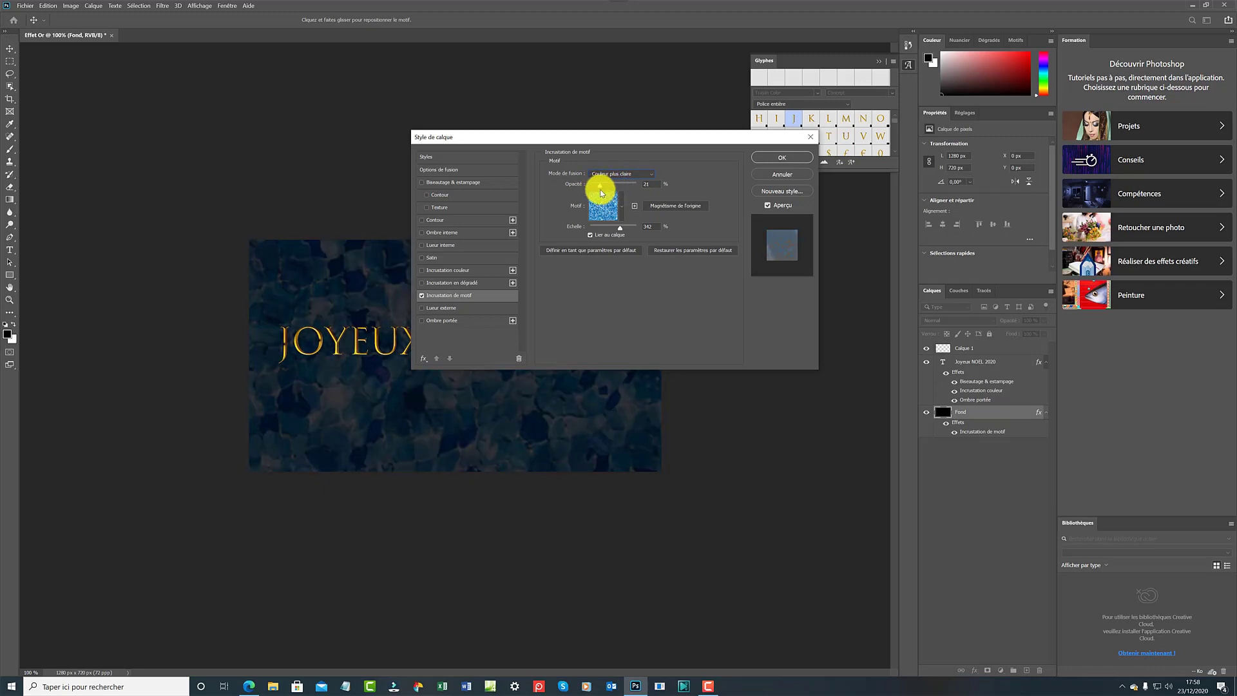
# Try the Lumière vive blend mode on the pattern overlay and raise its opacity to 88%
pyautogui.click(651, 174)
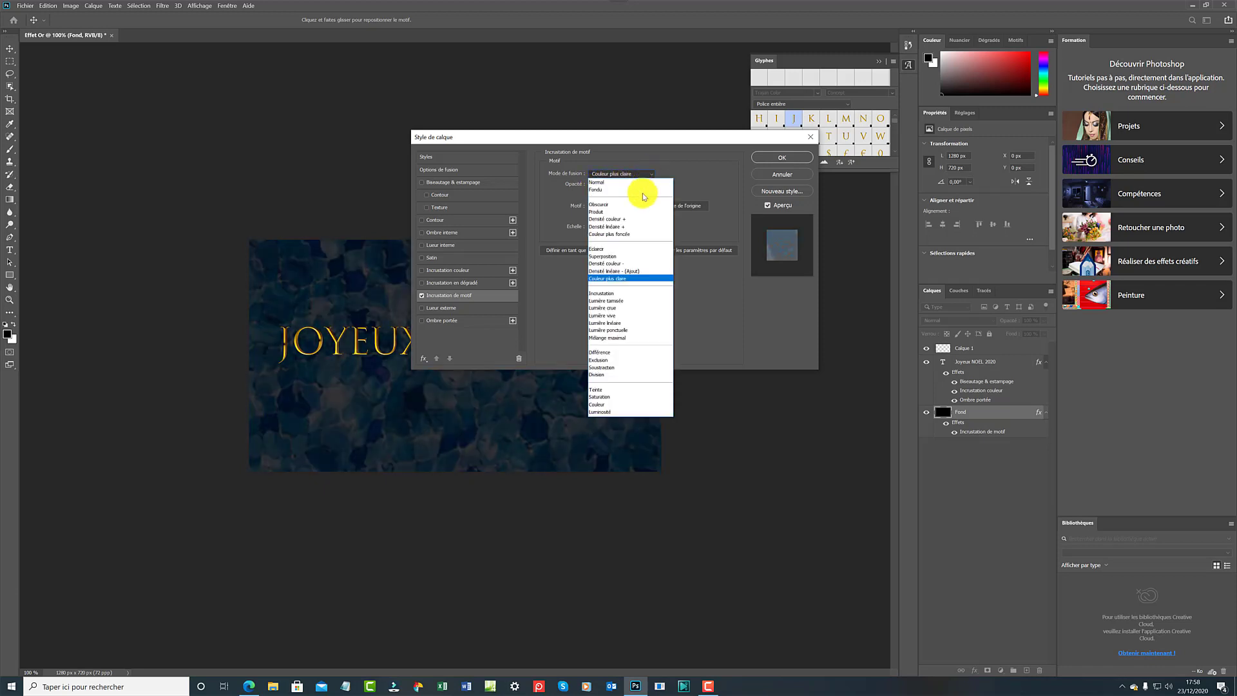
pyautogui.click(613, 316)
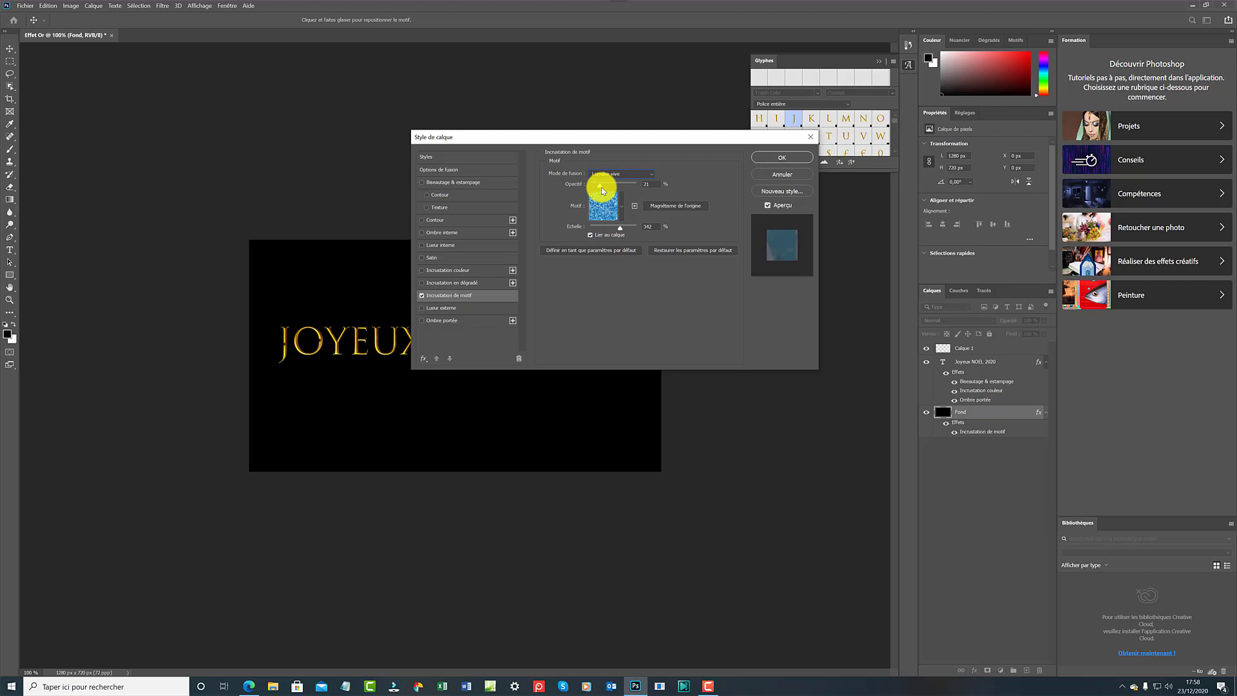
pyautogui.moveTo(603, 190); pyautogui.dragTo(632, 201)
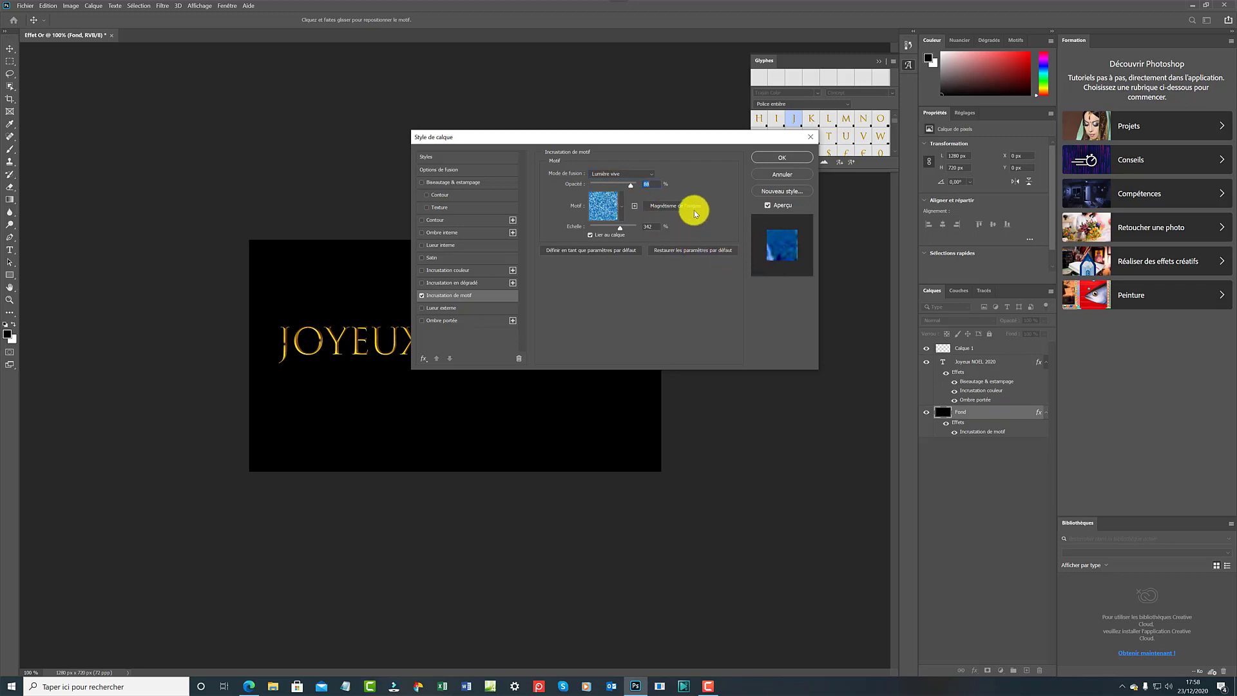
# Switch the pattern overlay's blend mode to Mélange maximal and apply the Fond layer's style
pyautogui.click(650, 173)
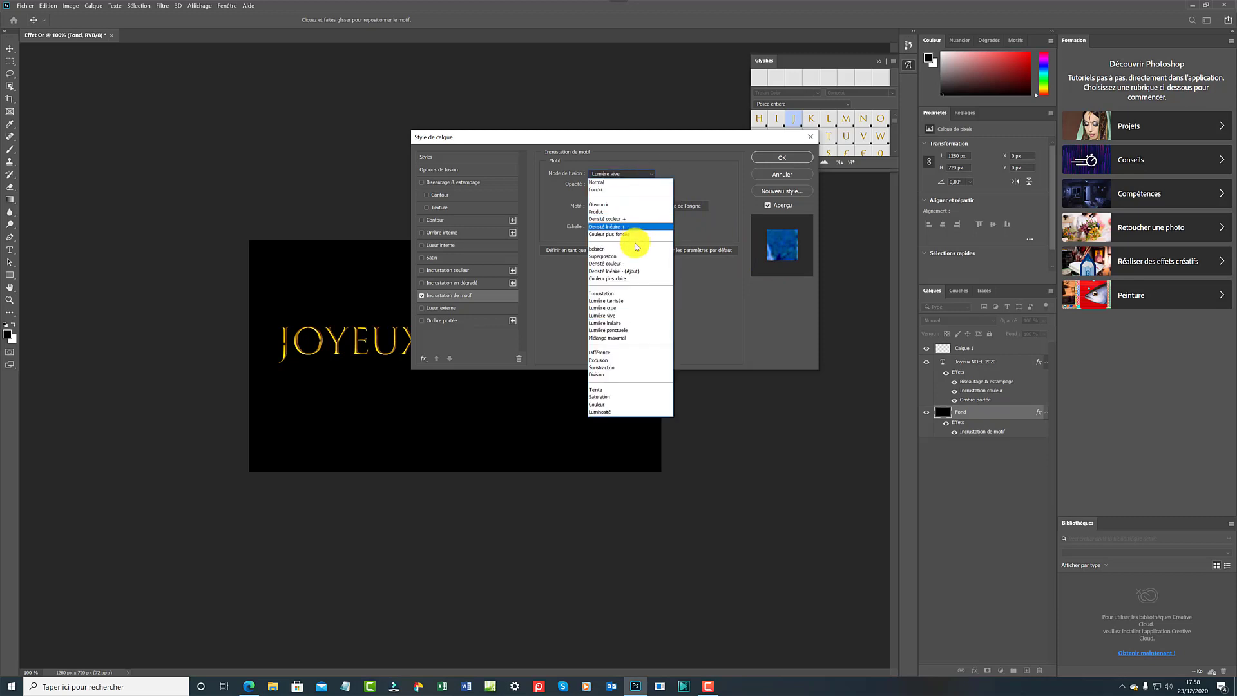
pyautogui.click(616, 338)
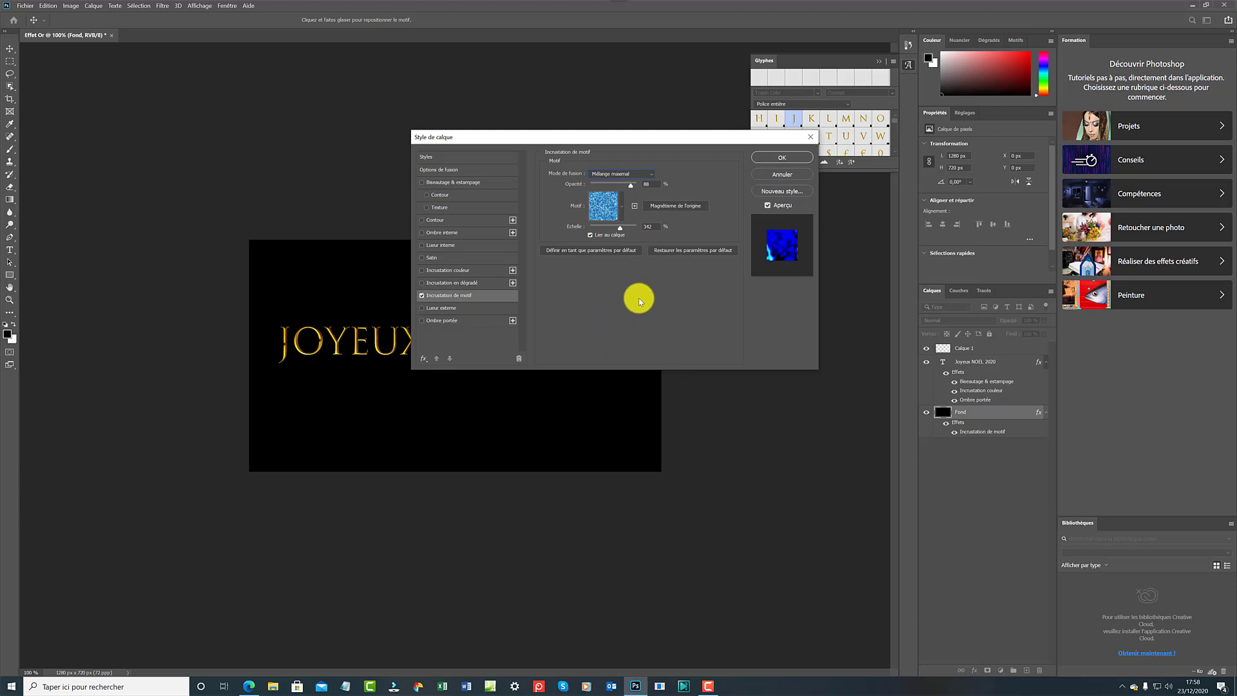
pyautogui.click(790, 160)
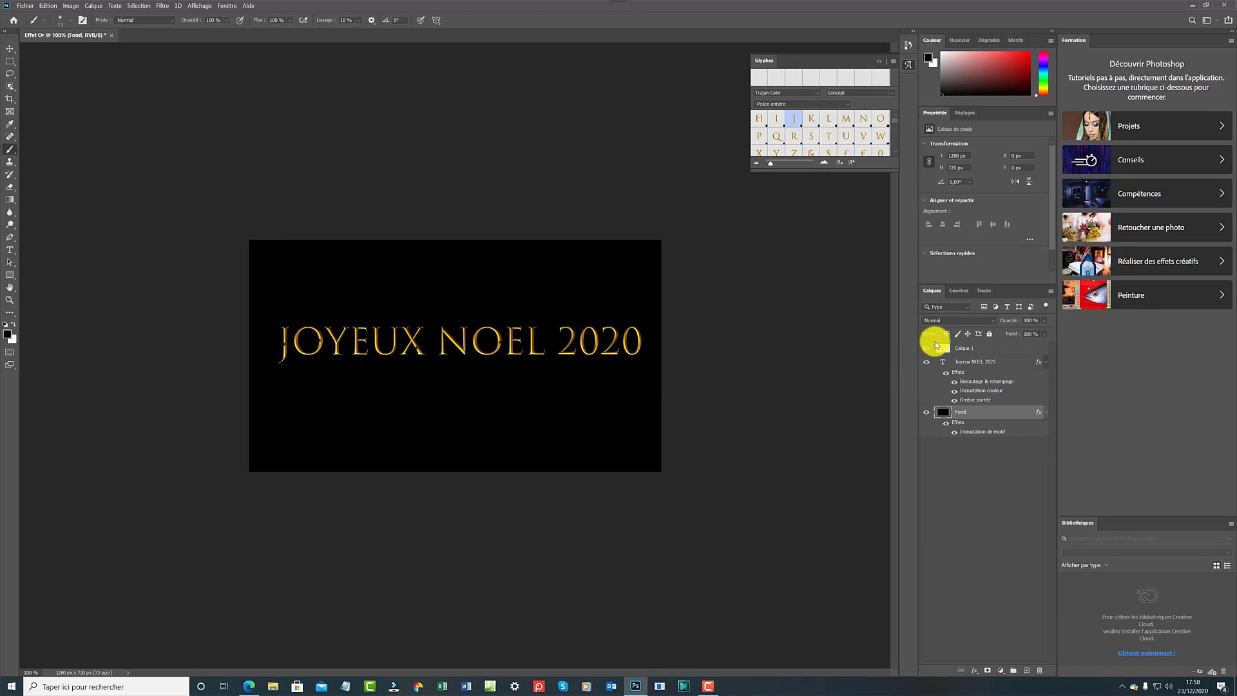
# Add a Satin effect to the Joyeux NOEL 2020 text layer with the Superposition blend mode
pyautogui.click(965, 364)
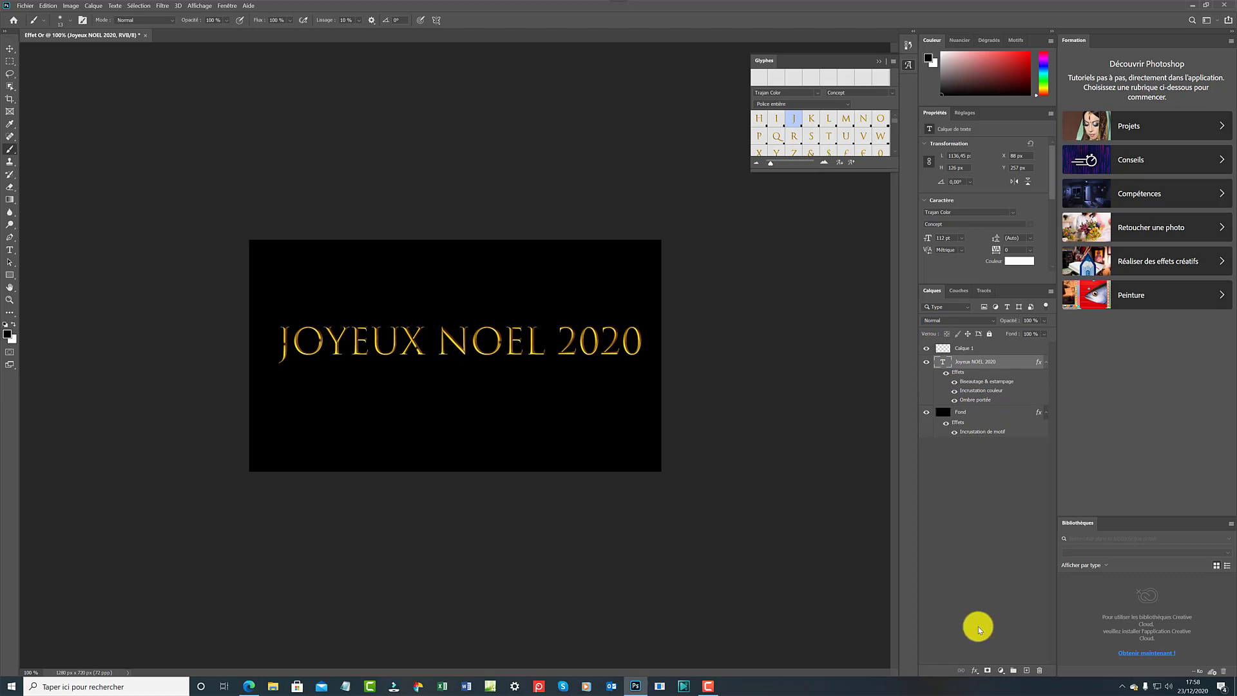
pyautogui.click(975, 671)
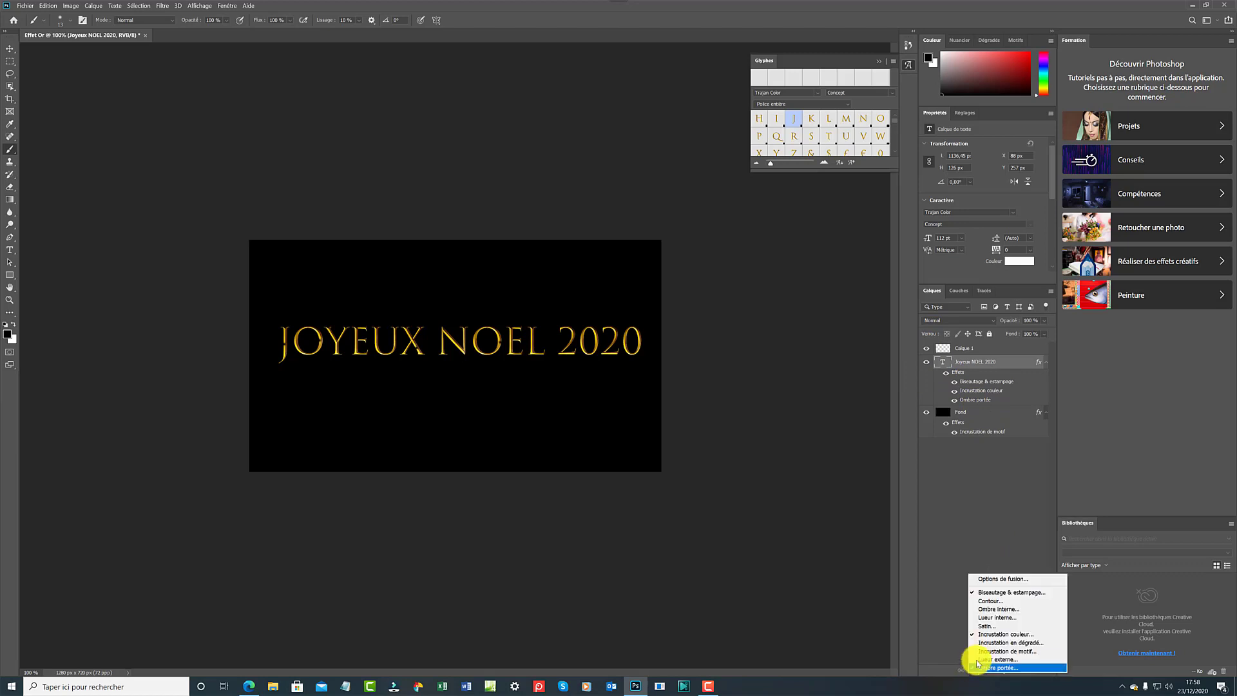
pyautogui.click(993, 626)
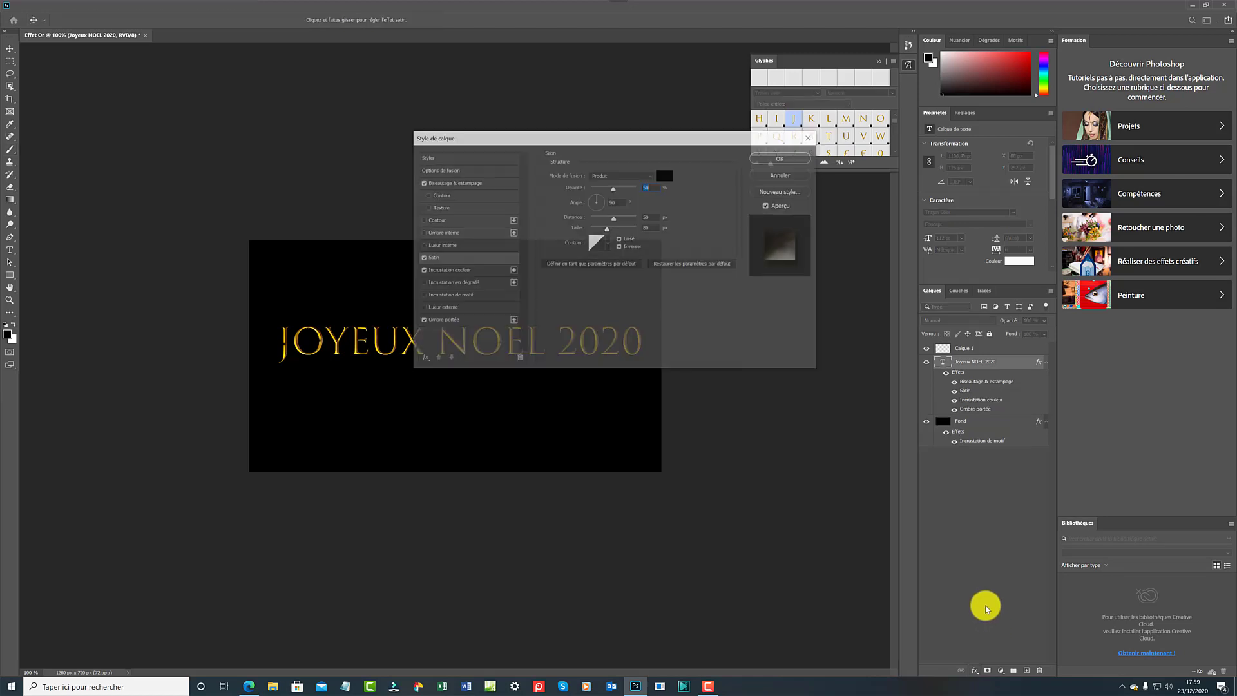
pyautogui.click(651, 176)
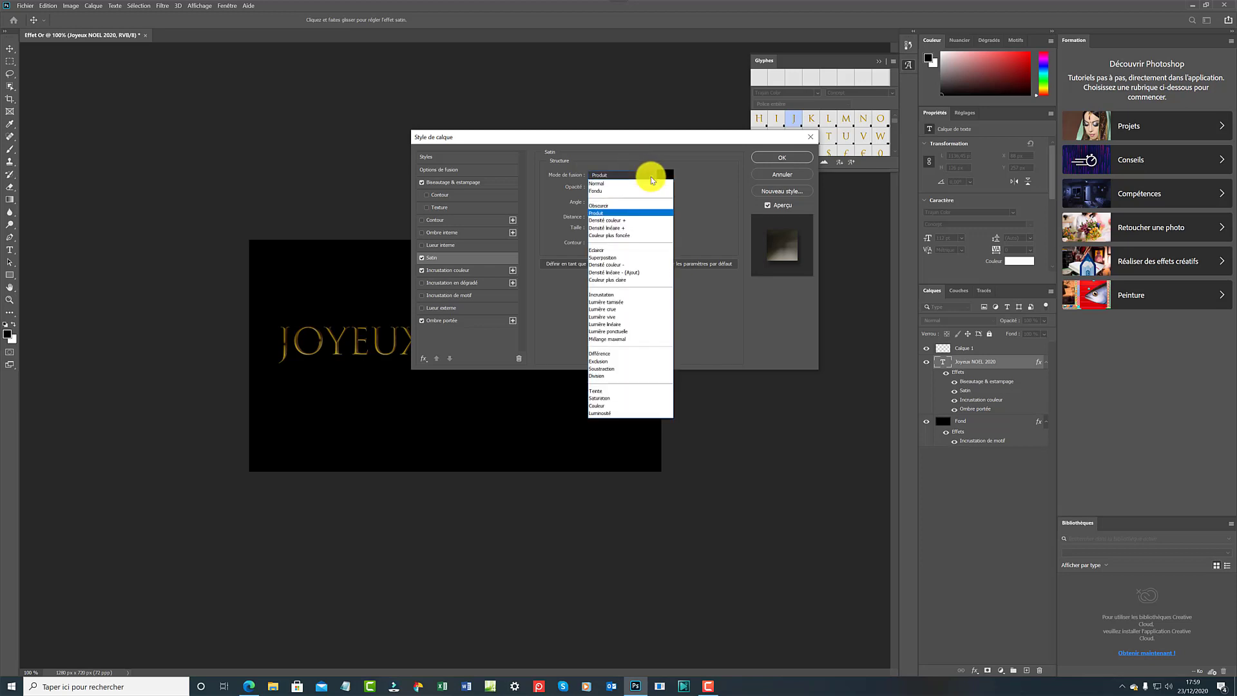
pyautogui.click(607, 258)
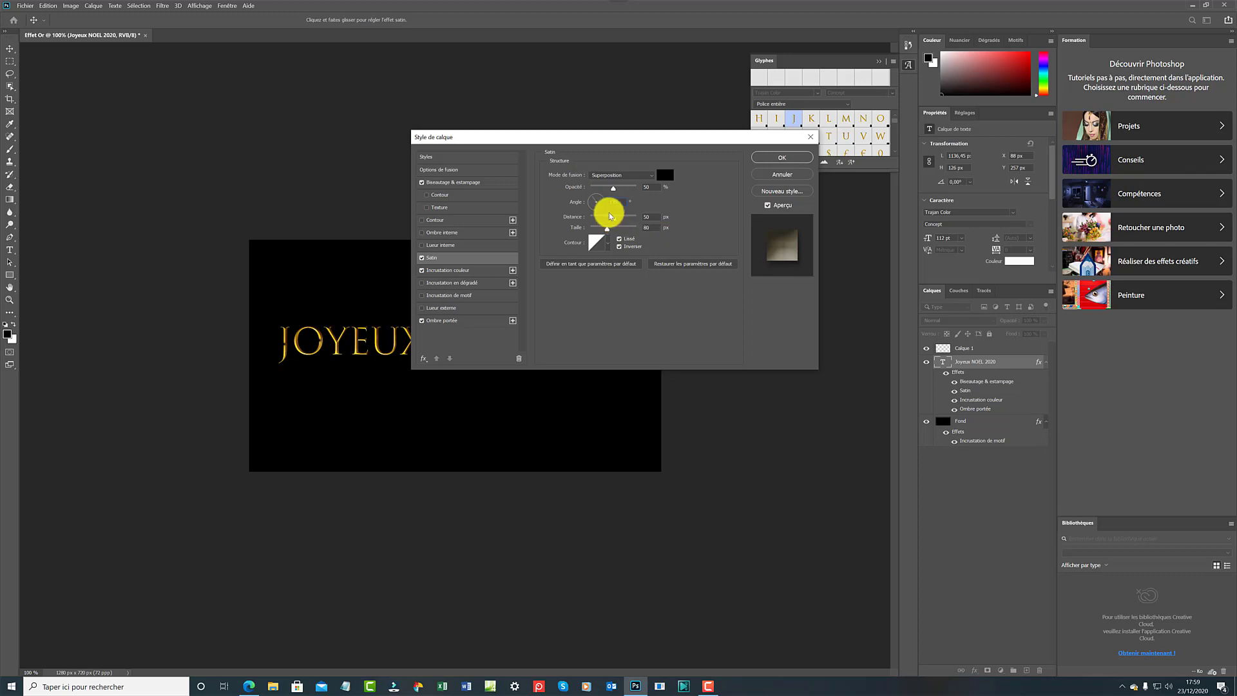
# Set the satin distance to 23 px, choose the third contour preset of the second row, and apply the style
pyautogui.moveTo(615, 222)
pyautogui.mouseDown()
pyautogui.moveTo(591, 222)
pyautogui.moveTo(608, 236)
pyautogui.mouseUp()
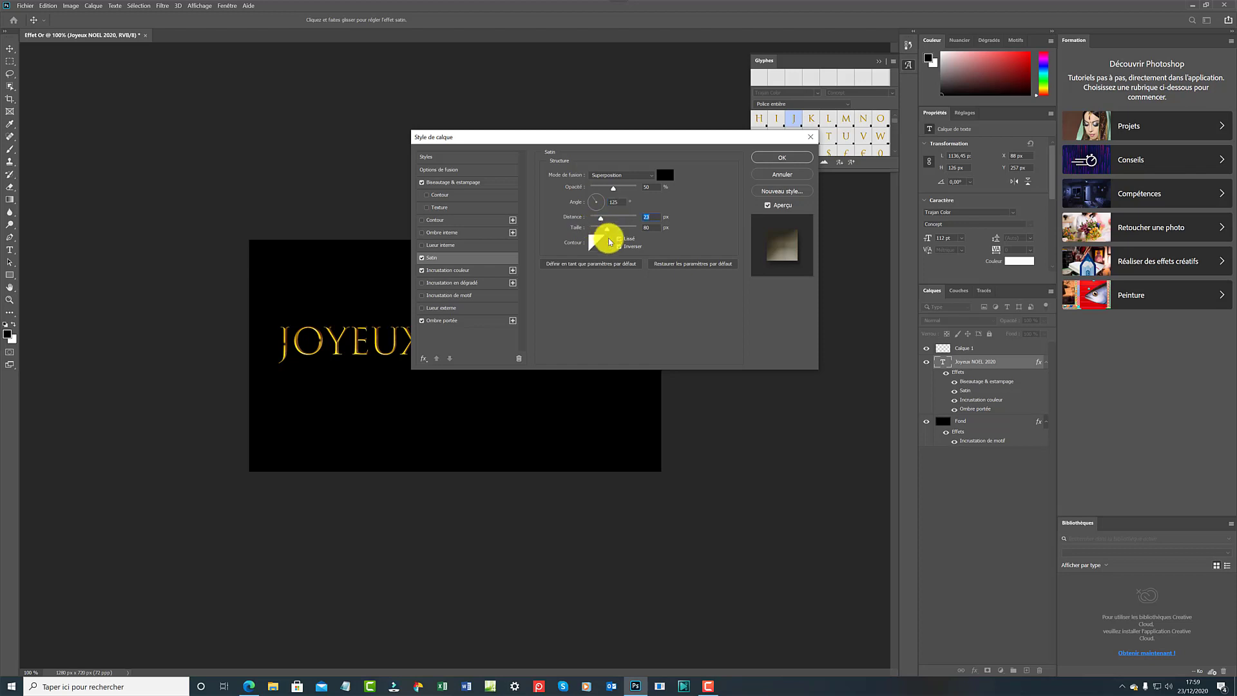
pyautogui.click(608, 243)
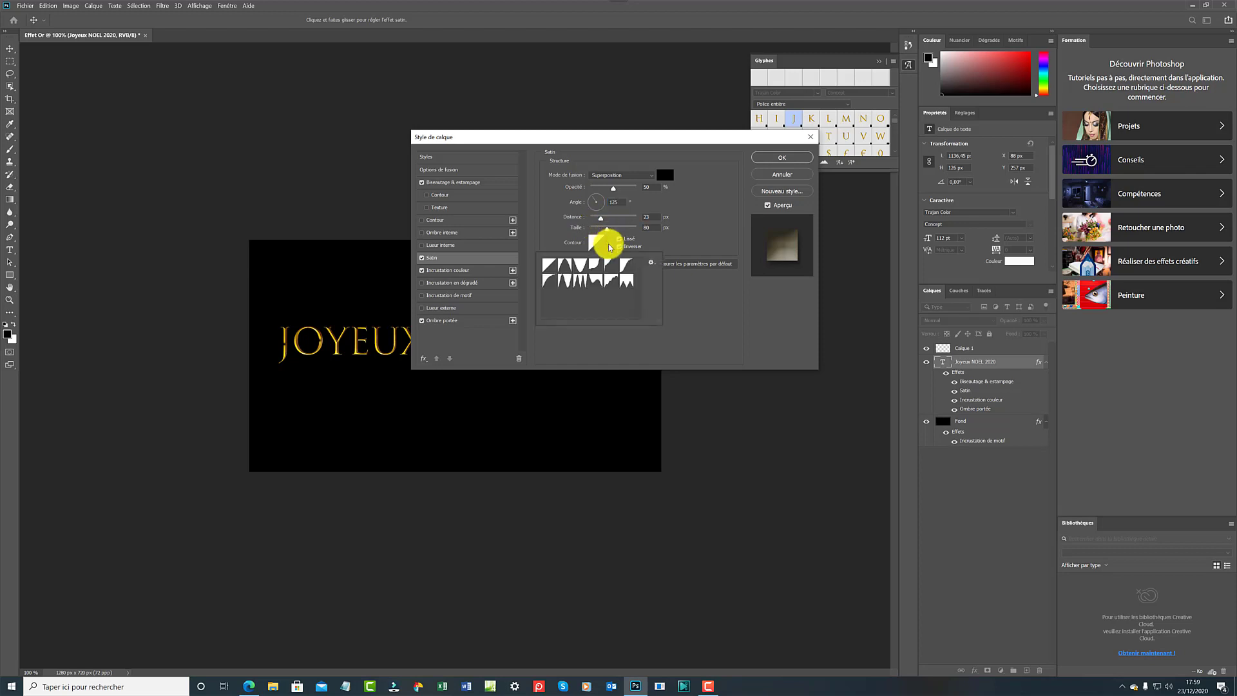
pyautogui.click(583, 288)
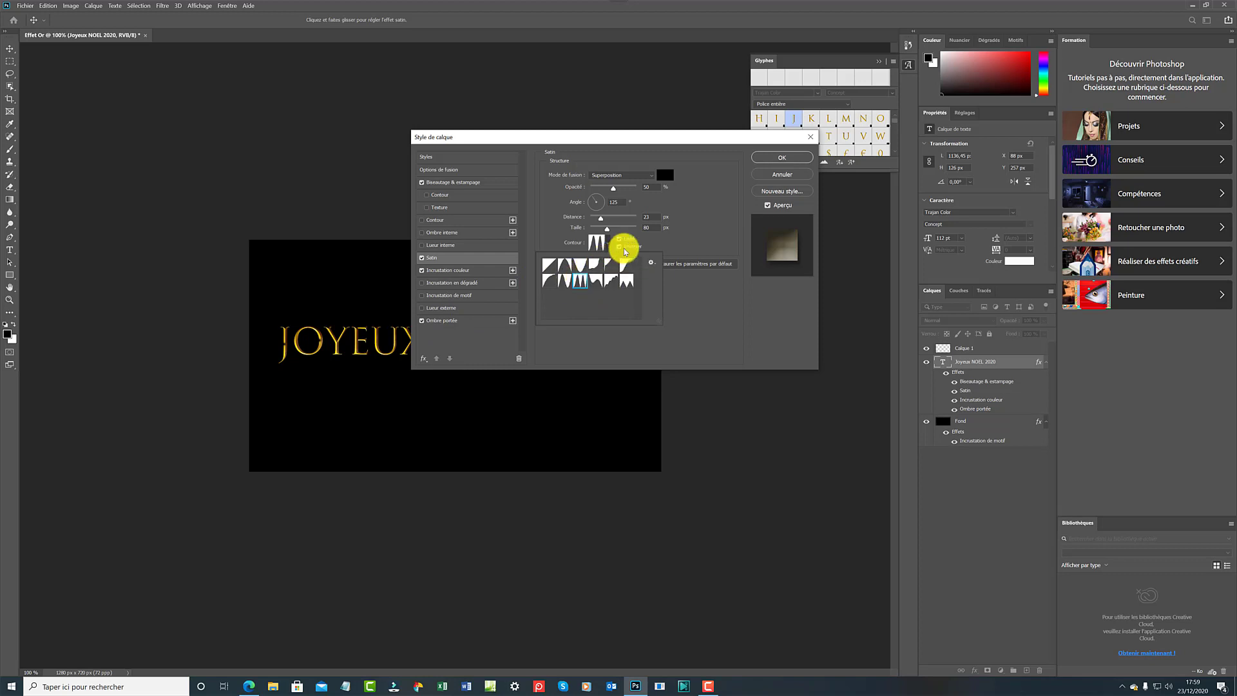
pyautogui.click(788, 161)
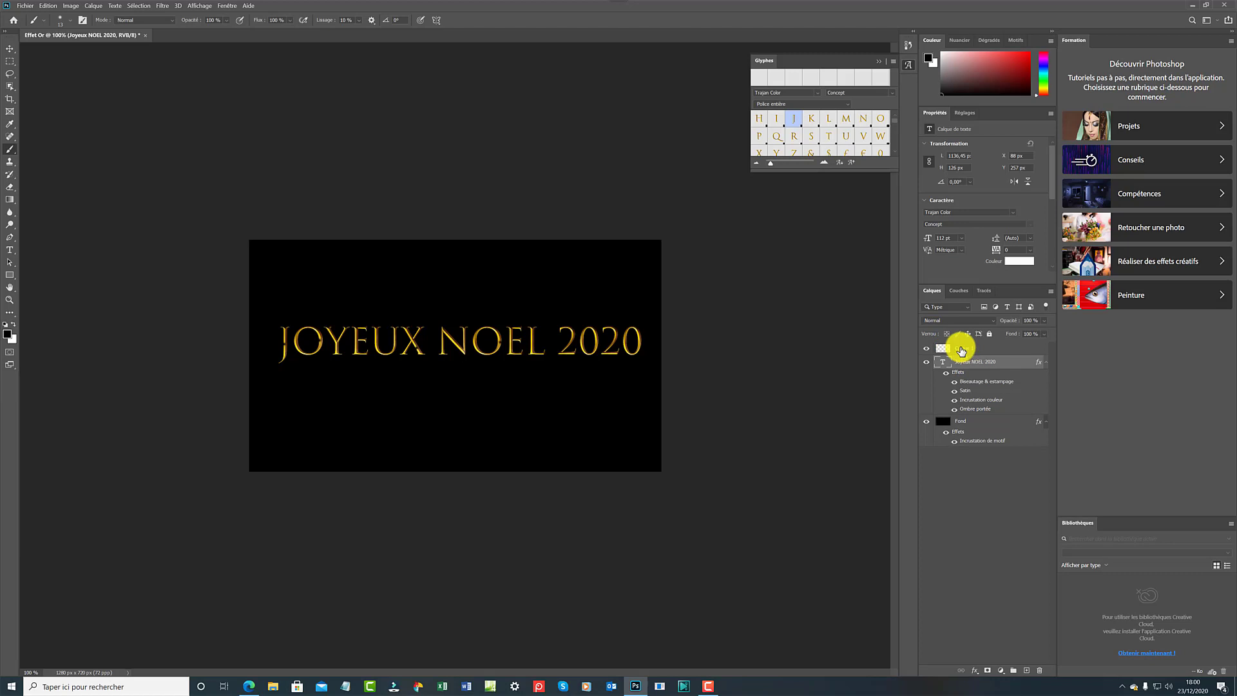
# Delete the layer Calque 1
pyautogui.rightClick(961, 350)
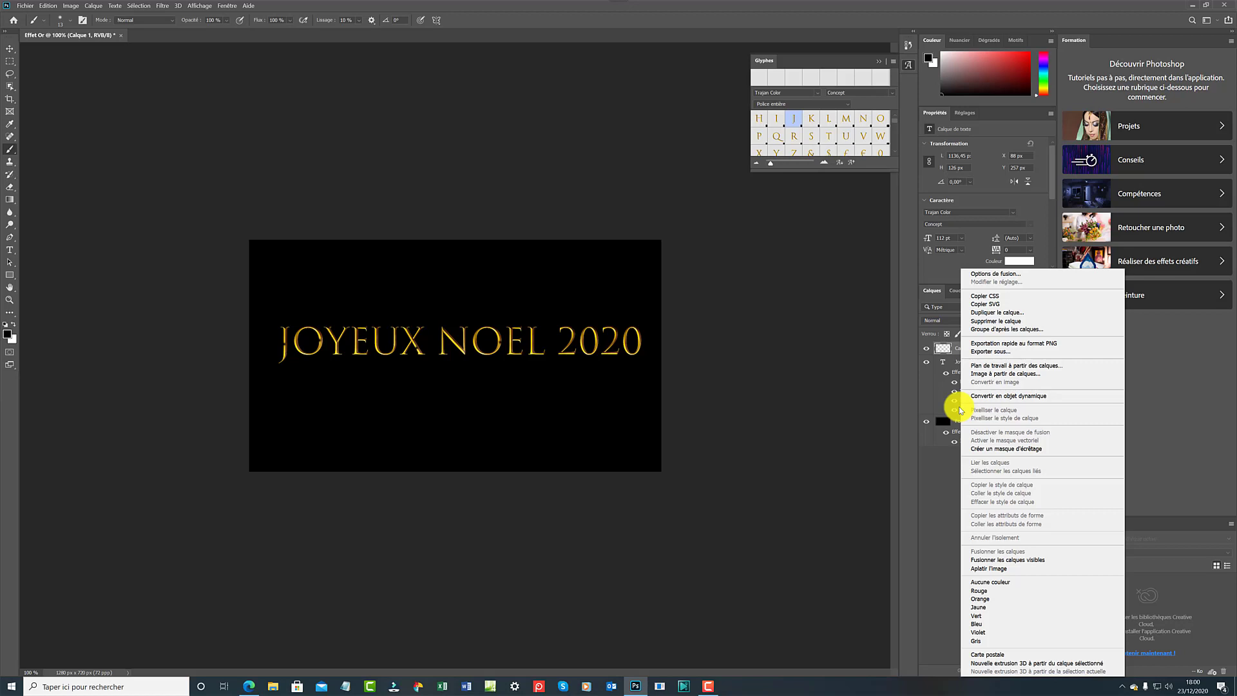
pyautogui.click(1003, 321)
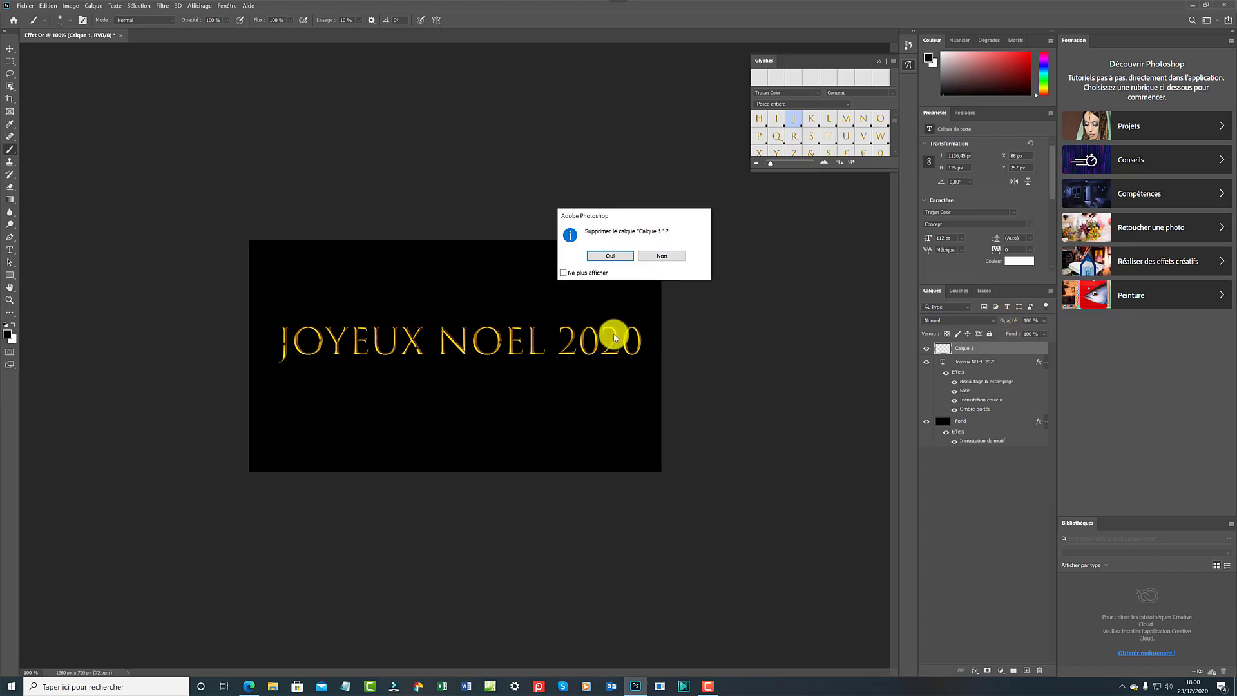
pyautogui.click(621, 257)
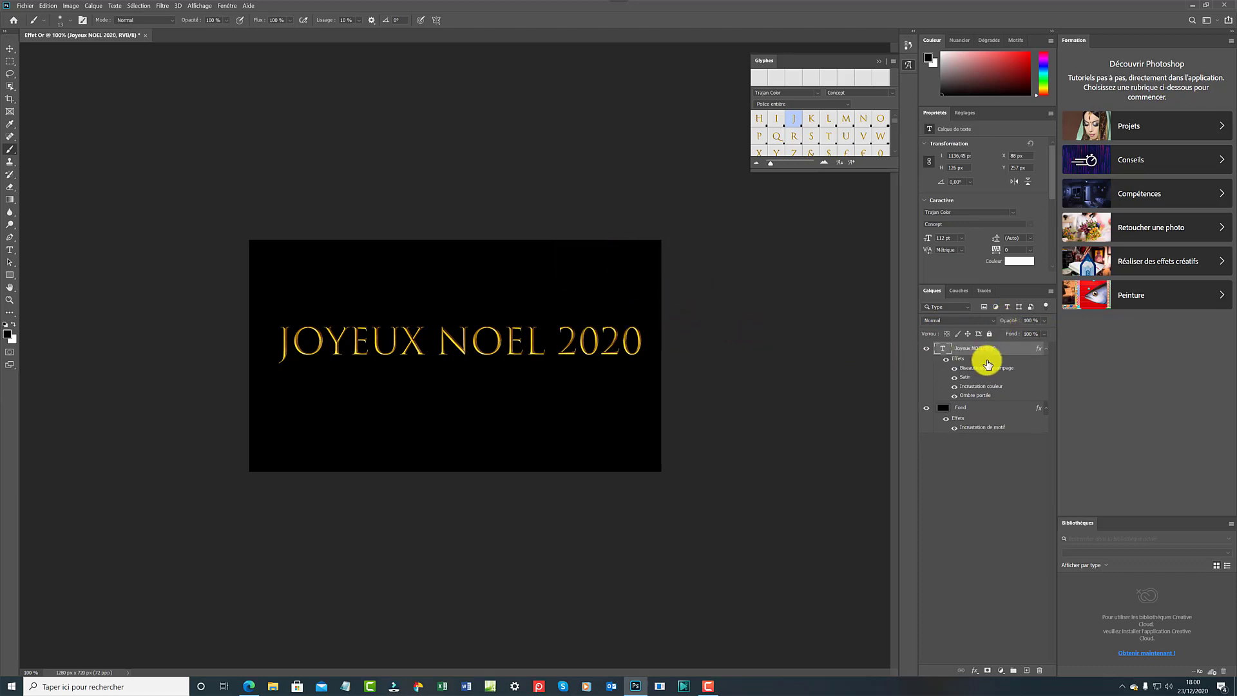
# Duplicate the Joyeux NOEL 2020 text layer within the Effet Or document, keeping the proposed copy name
pyautogui.rightClick(964, 350)
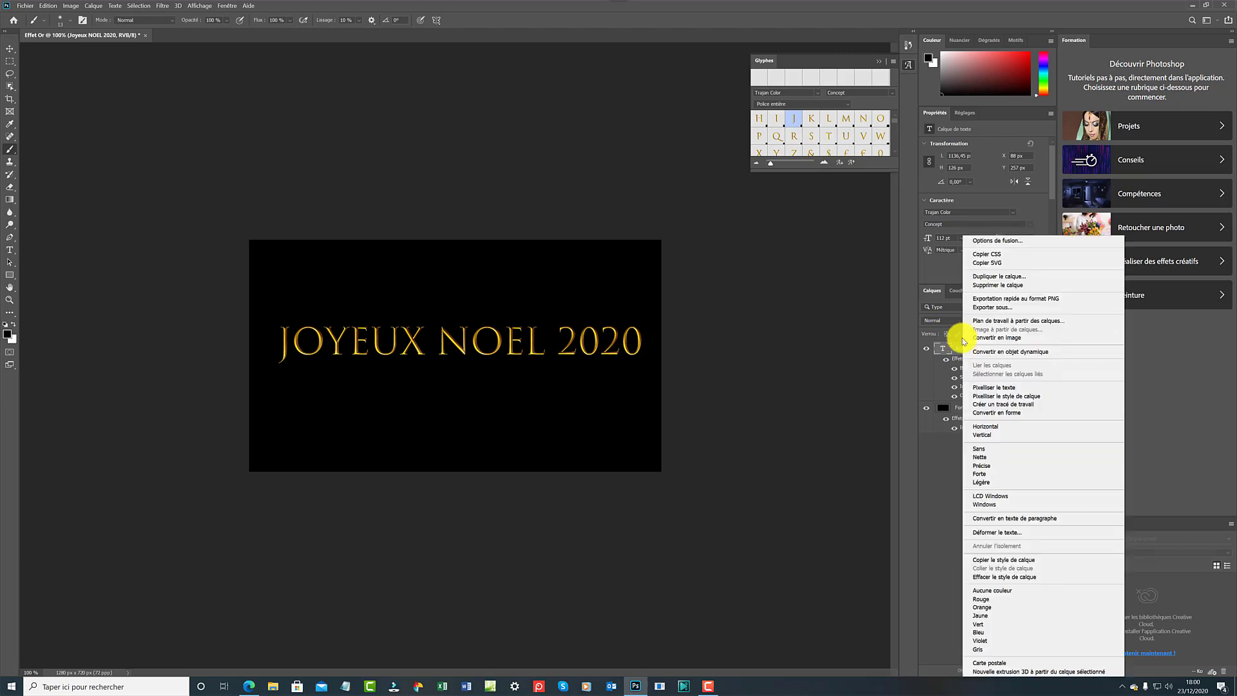
pyautogui.click(975, 277)
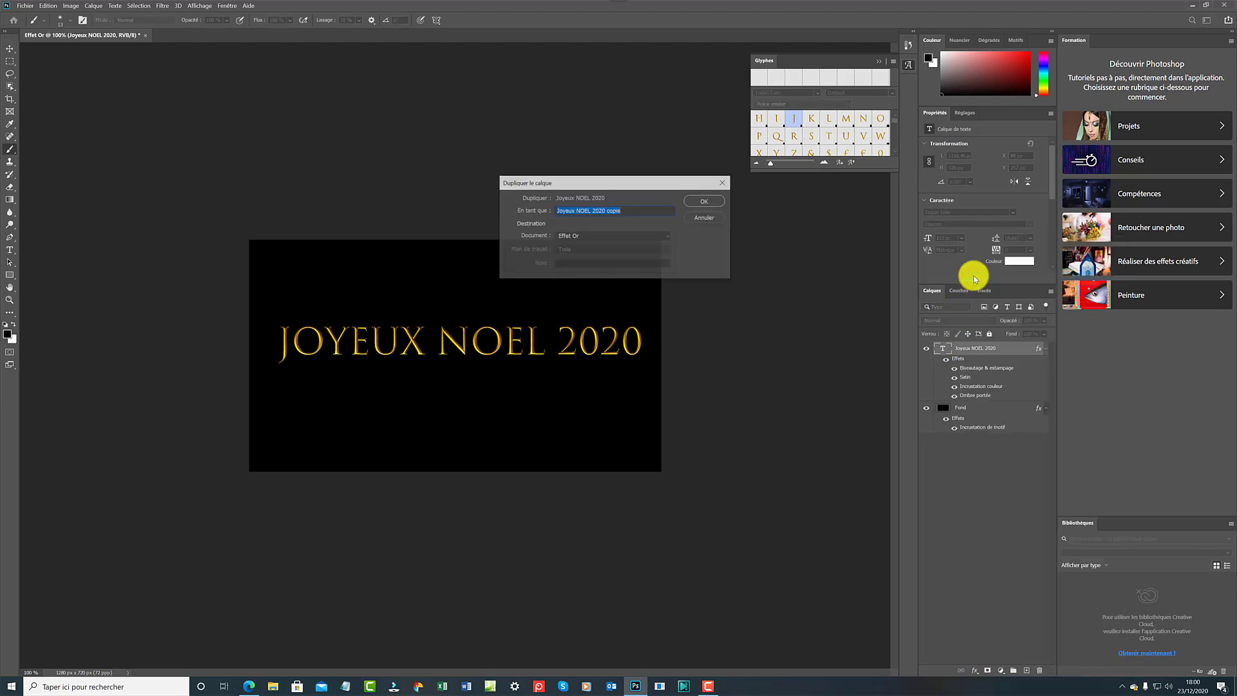
pyautogui.click(694, 203)
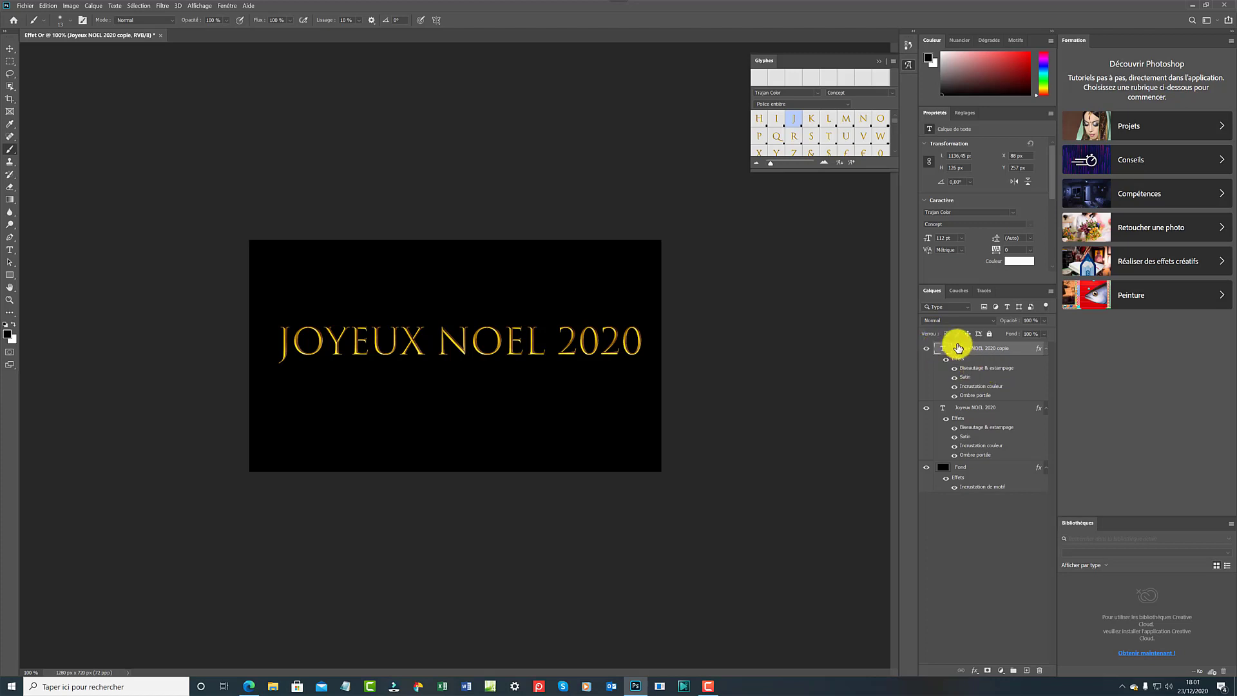
# View the Rouge, Vert and Bleu channels one at a time, and return to the RVB composite
pyautogui.click(951, 291)
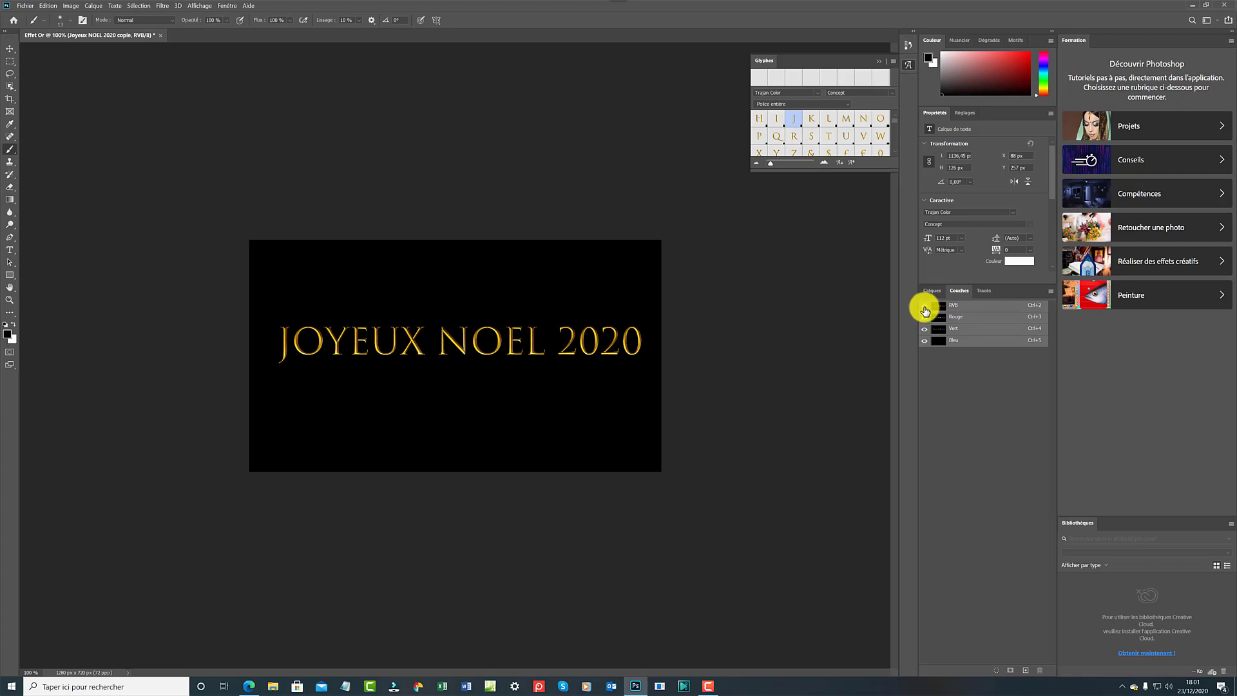
pyautogui.click(962, 317)
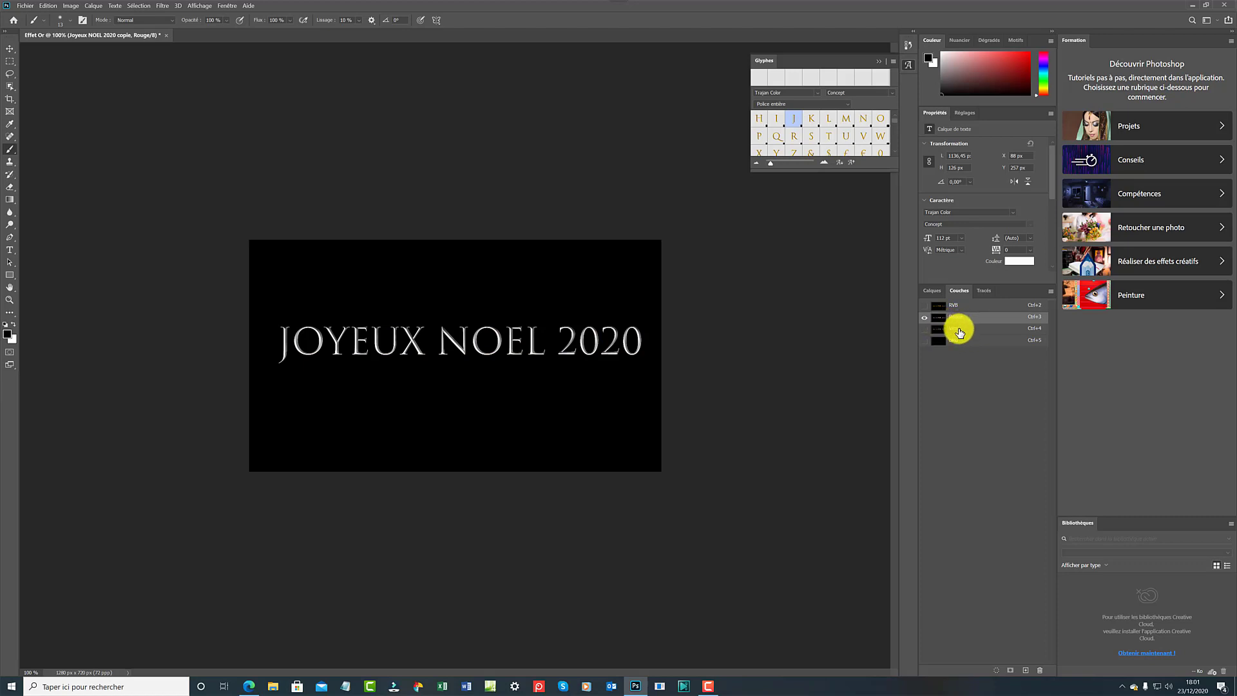
pyautogui.click(960, 330)
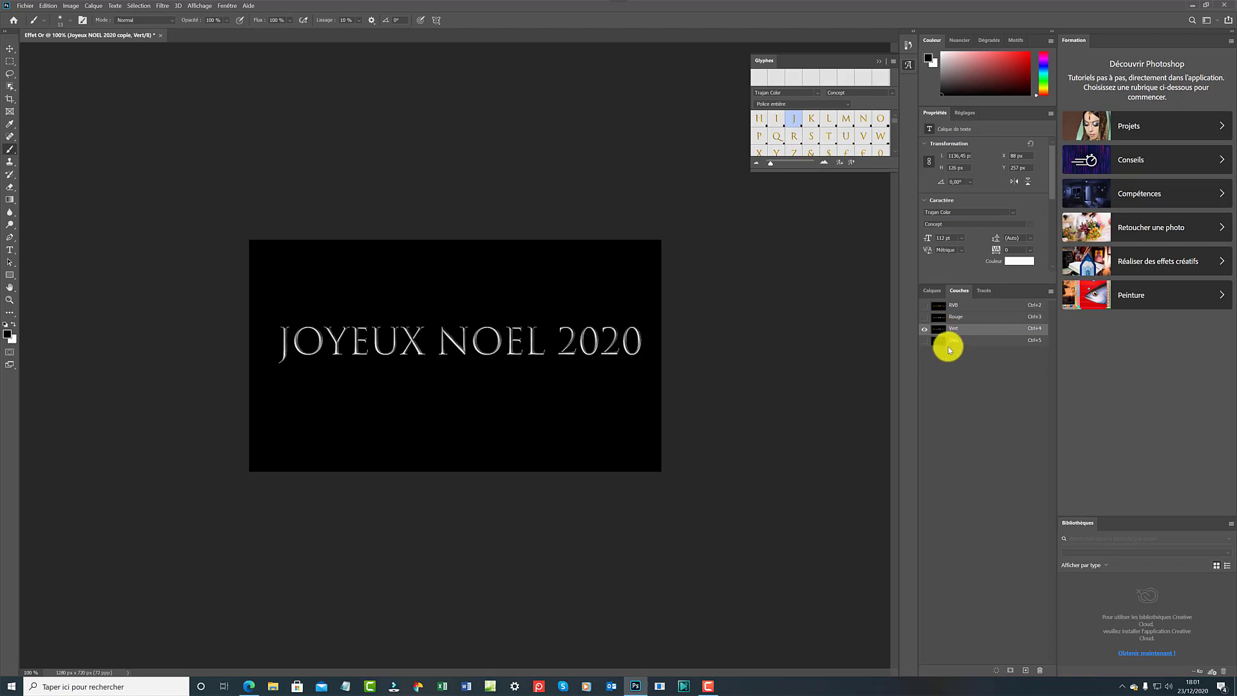
pyautogui.click(953, 340)
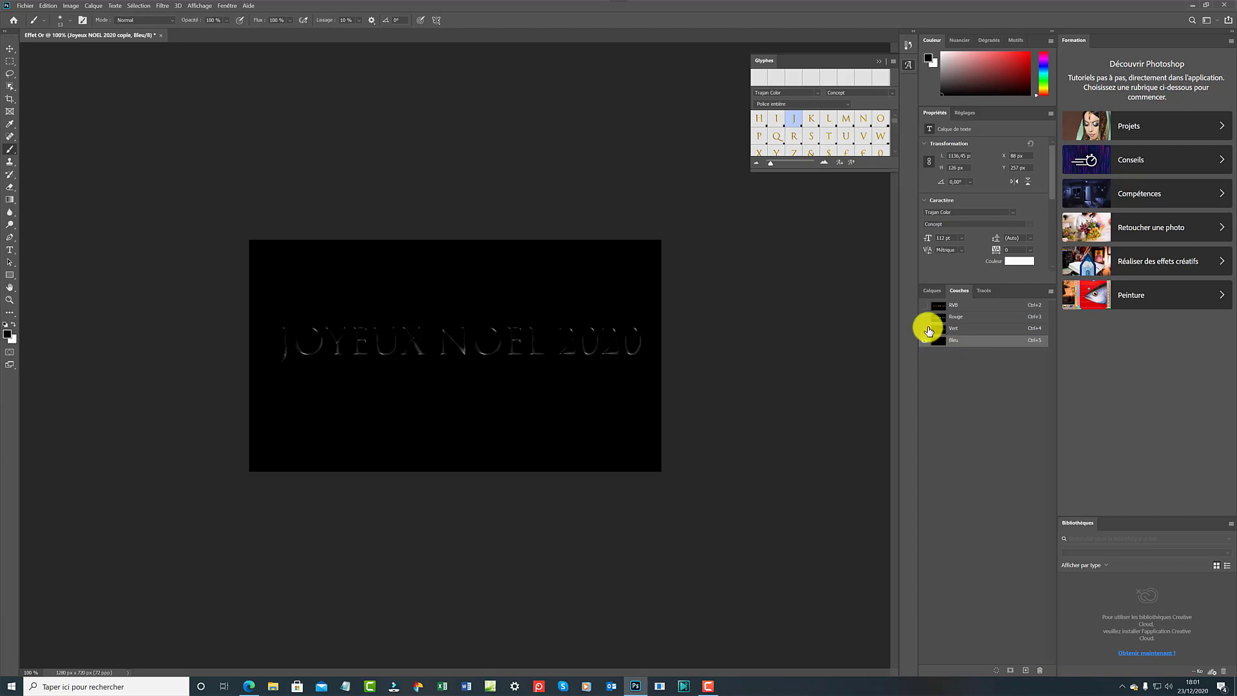
pyautogui.click(954, 306)
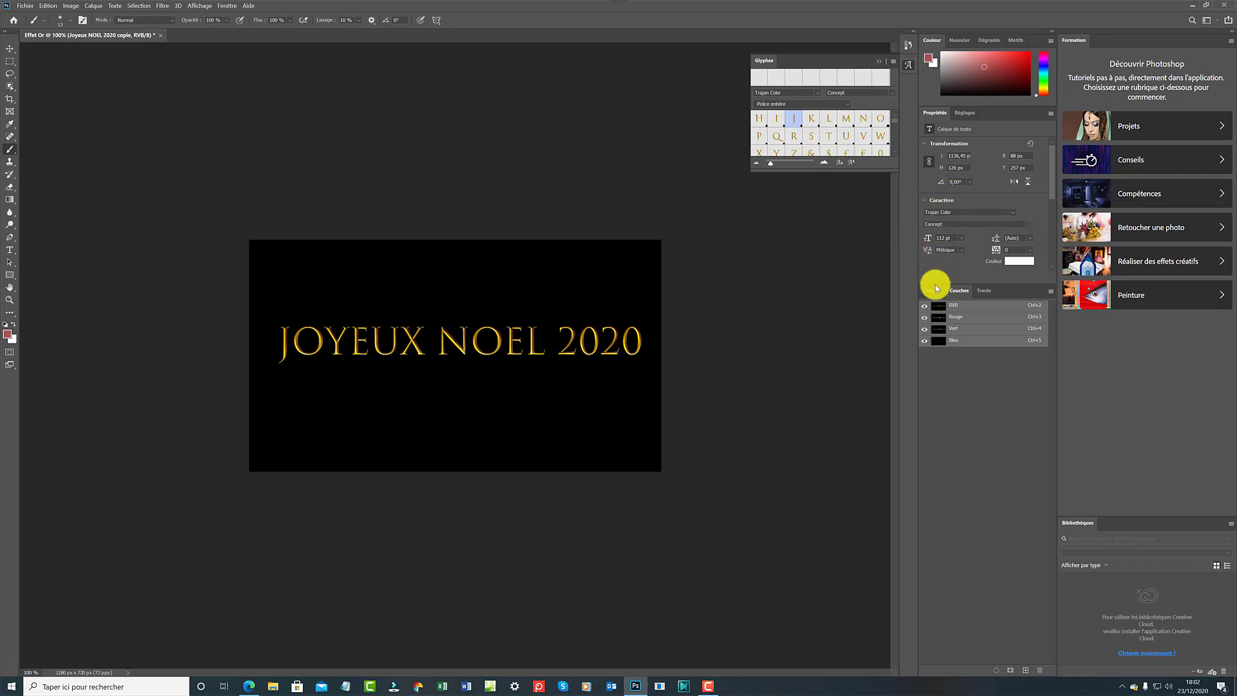
# Set the copied text layer's text colour to red #df1f1f
pyautogui.click(1017, 262)
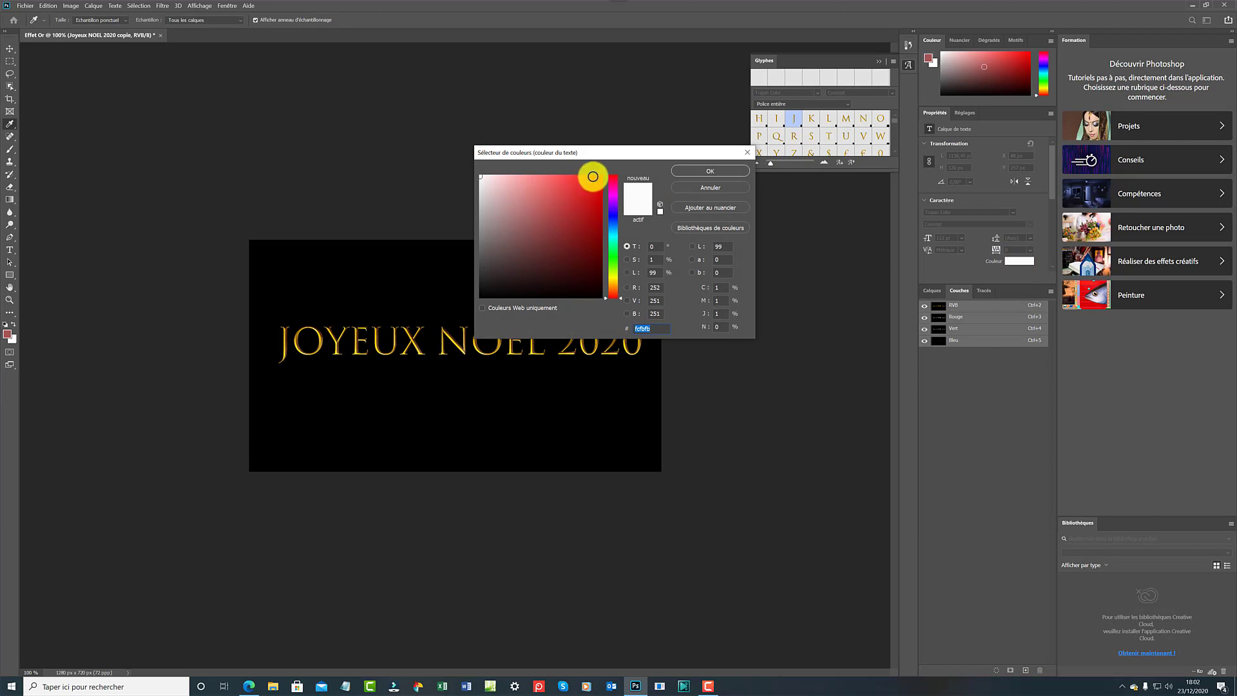
pyautogui.click(585, 190)
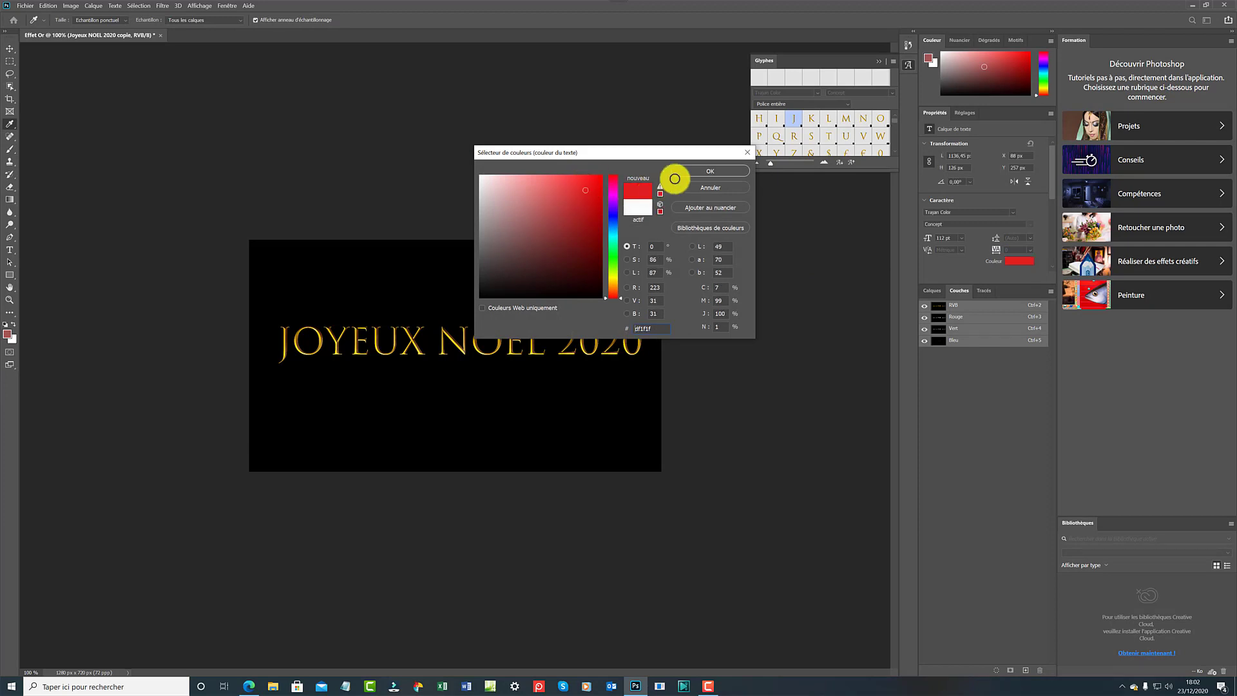
pyautogui.click(710, 171)
# Rasterize the Joyeux NOEL 2020 text layer for the Brush tool and paint small reddish dots above and below the text
pyautogui.press('b')
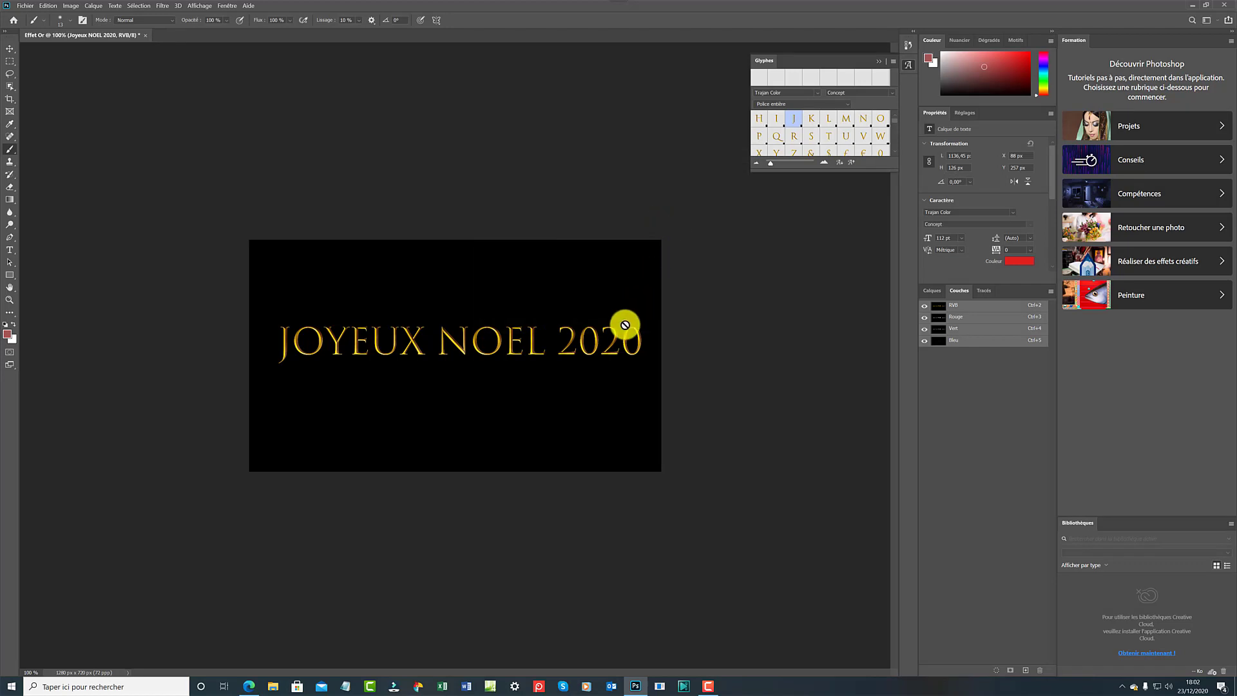
pyautogui.click(609, 305)
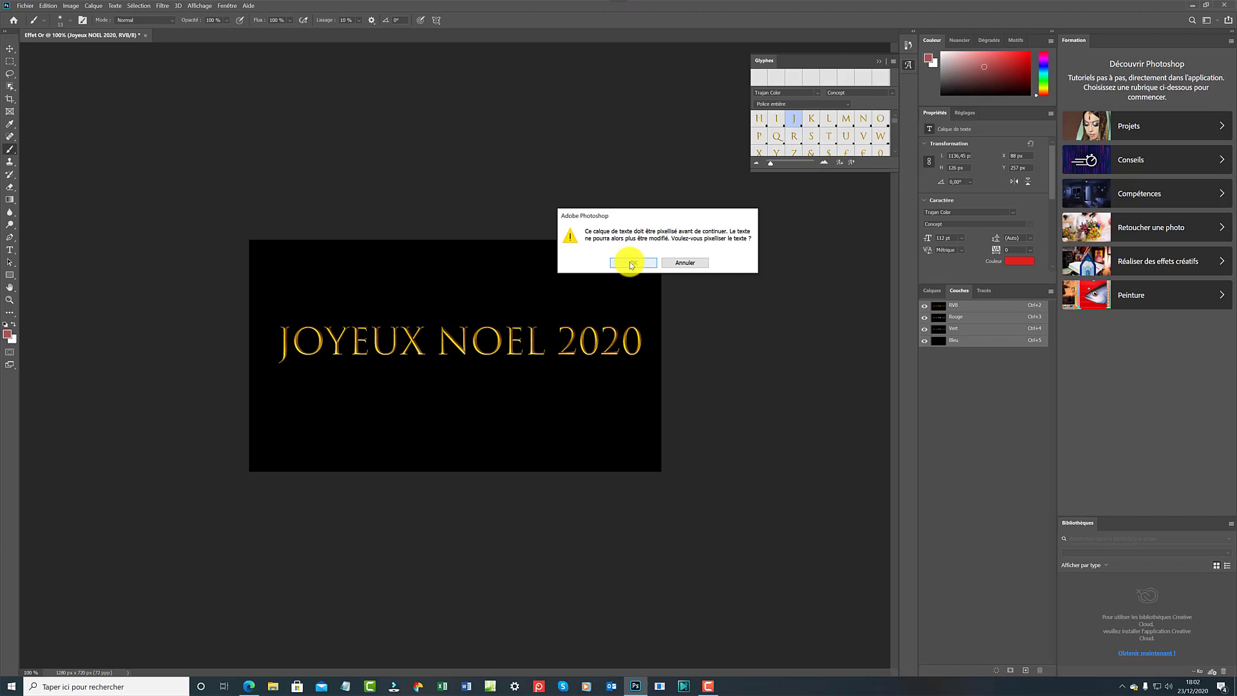
pyautogui.click(630, 265)
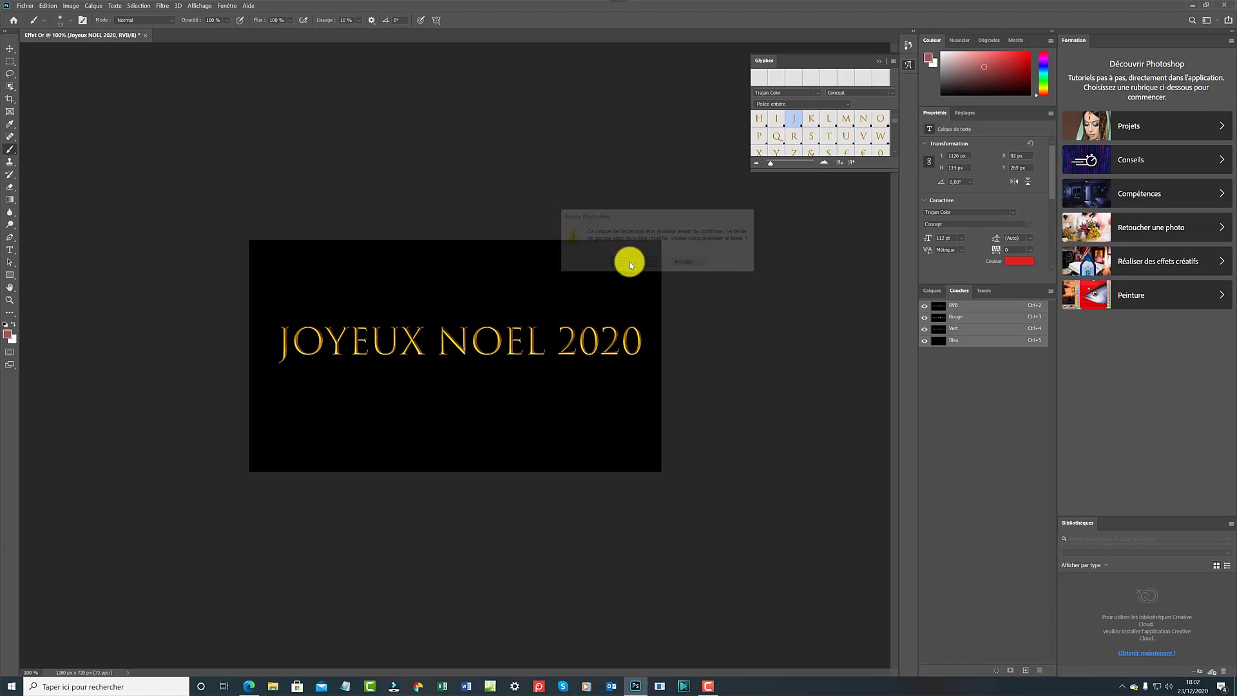
pyautogui.click(621, 277)
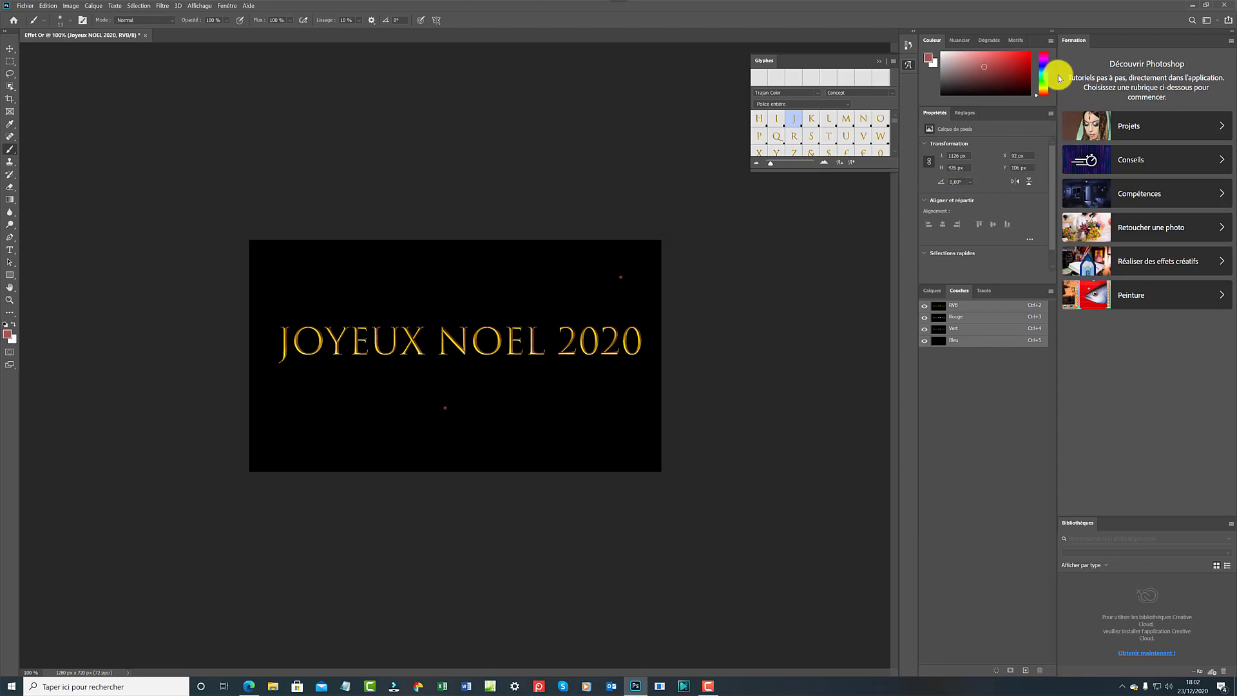
# Set the foreground colour to a muted blue and paint one small dot above the text and one below it
pyautogui.click(1044, 67)
pyautogui.click(426, 282)
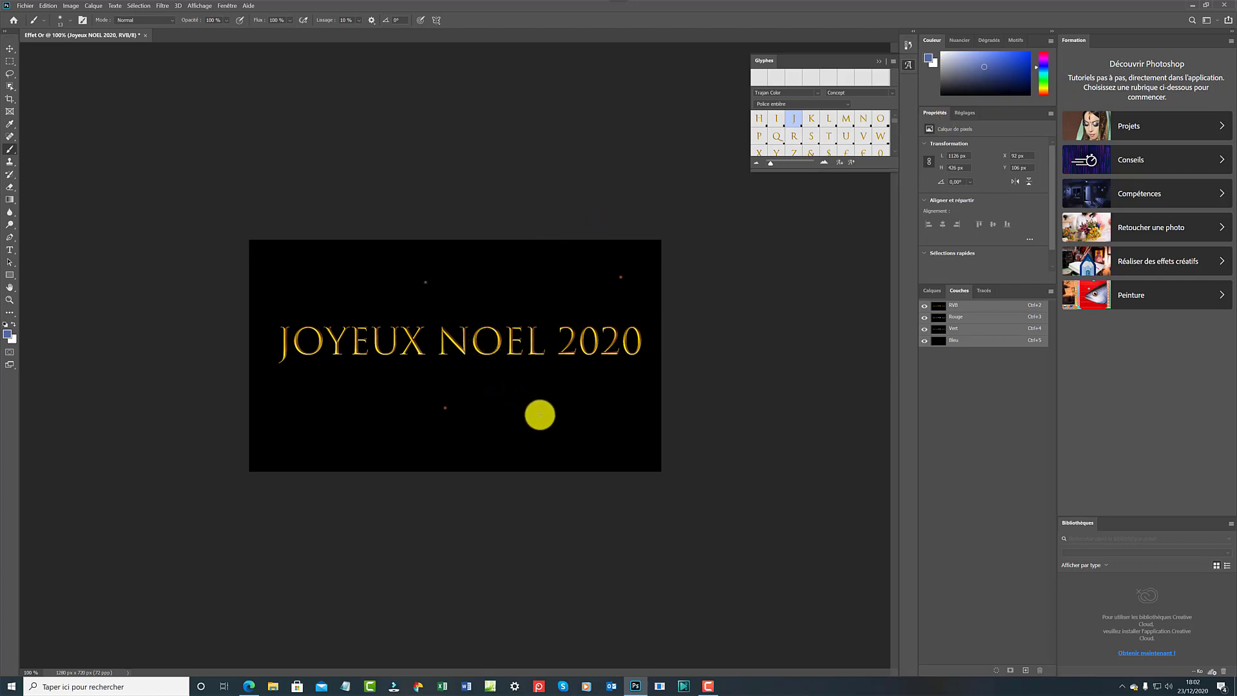
pyautogui.click(539, 403)
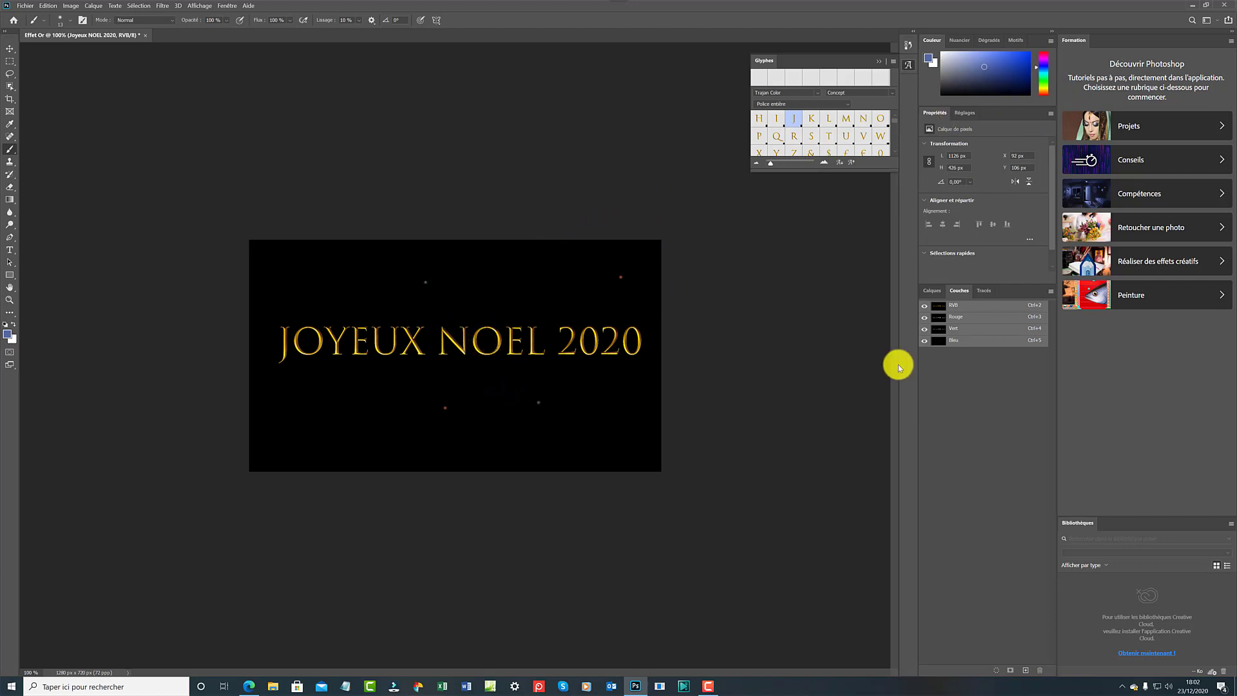
# Paint small muted green dots and orange dots above and below the text, one of each colour on either side
pyautogui.click(1044, 81)
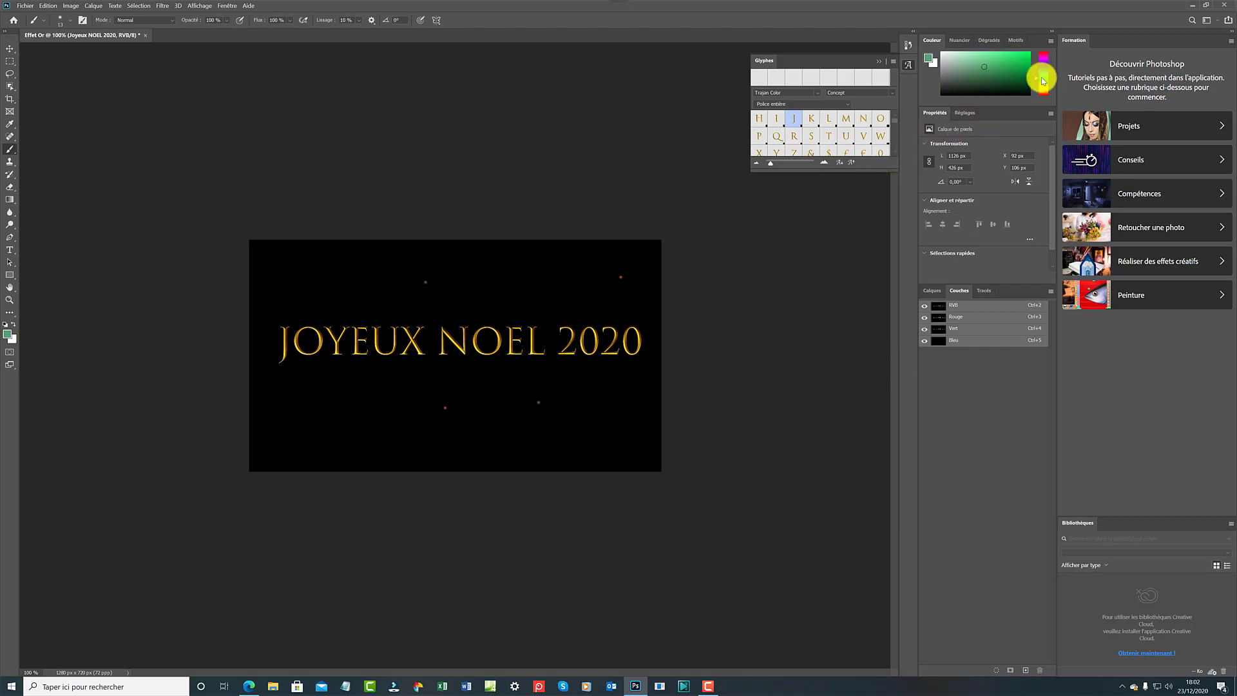
pyautogui.click(543, 270)
pyautogui.click(355, 408)
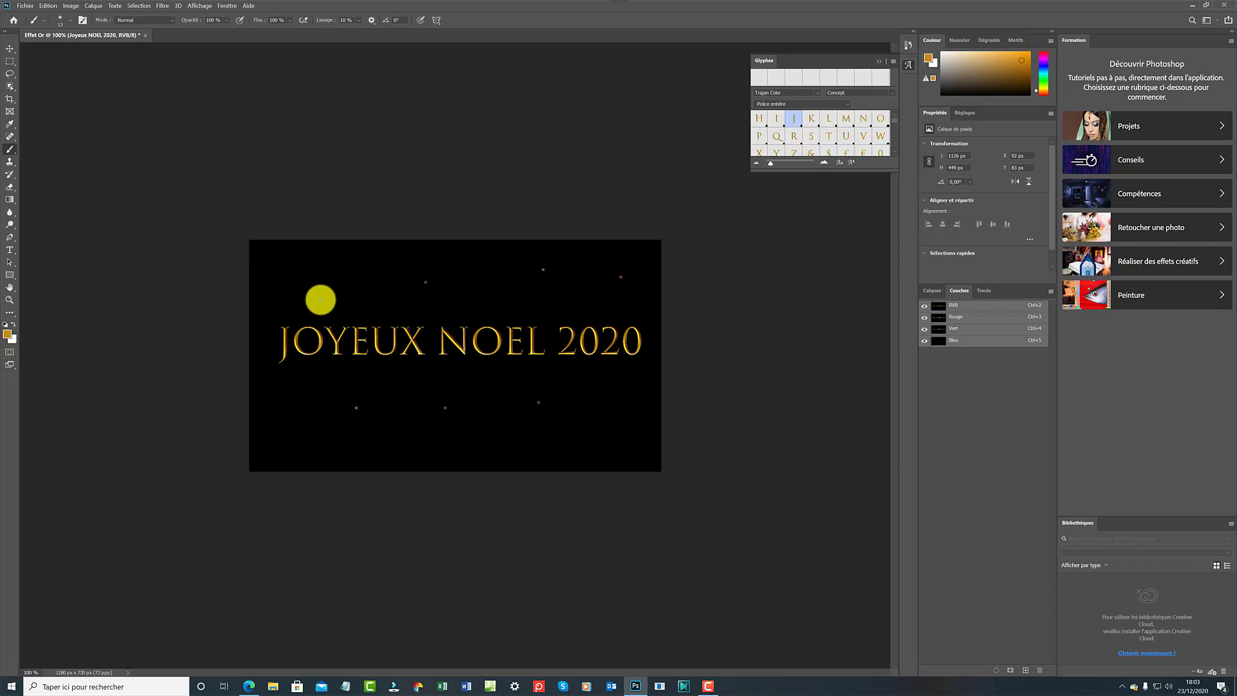
pyautogui.click(332, 272)
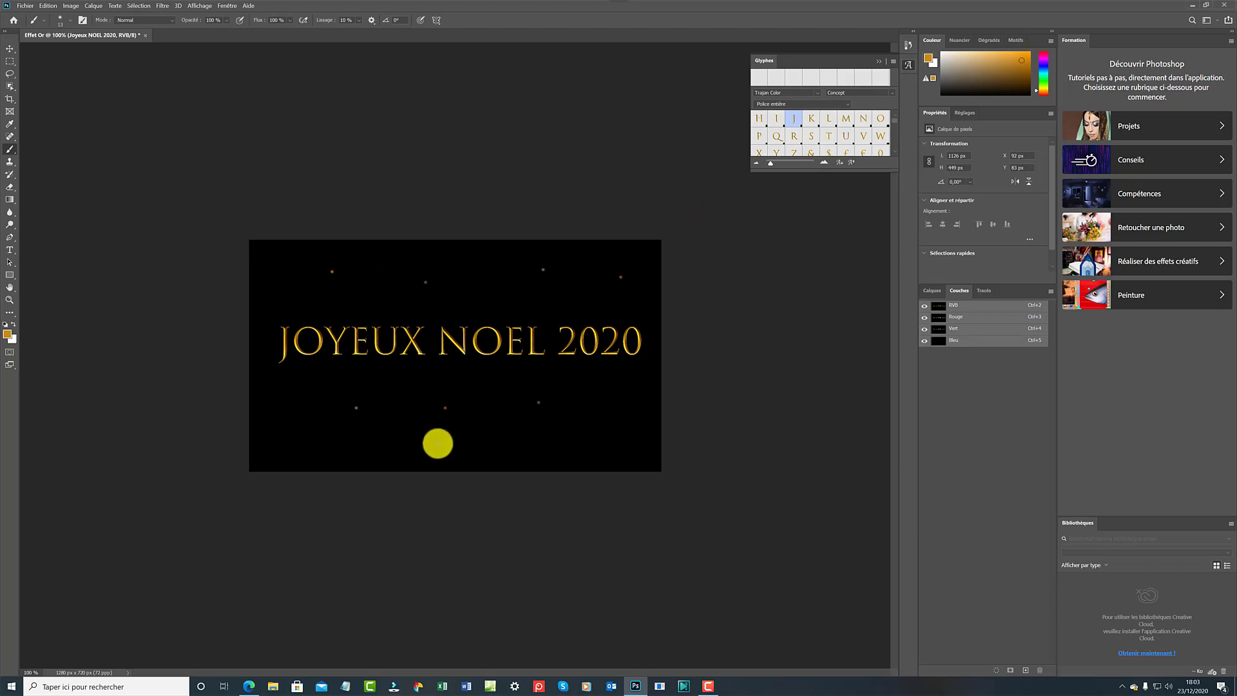
pyautogui.click(438, 443)
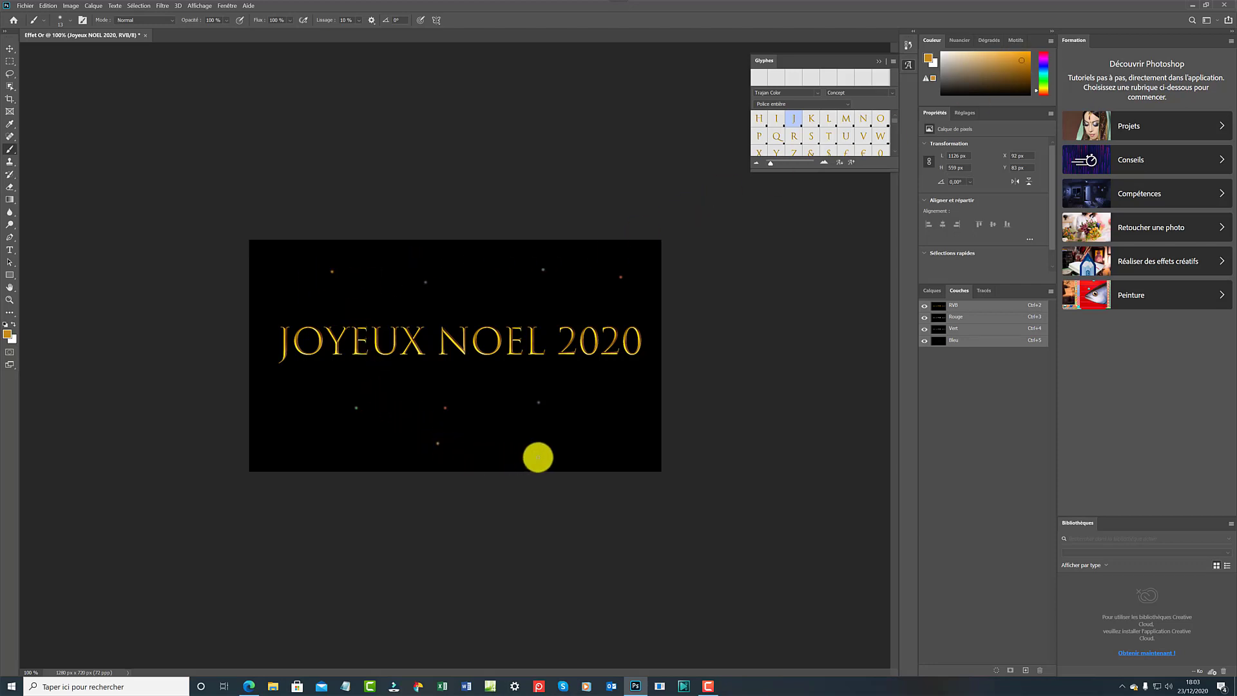
# Paint two dark blue dots and two vivid blue dots in the black area below the text
pyautogui.click(1045, 67)
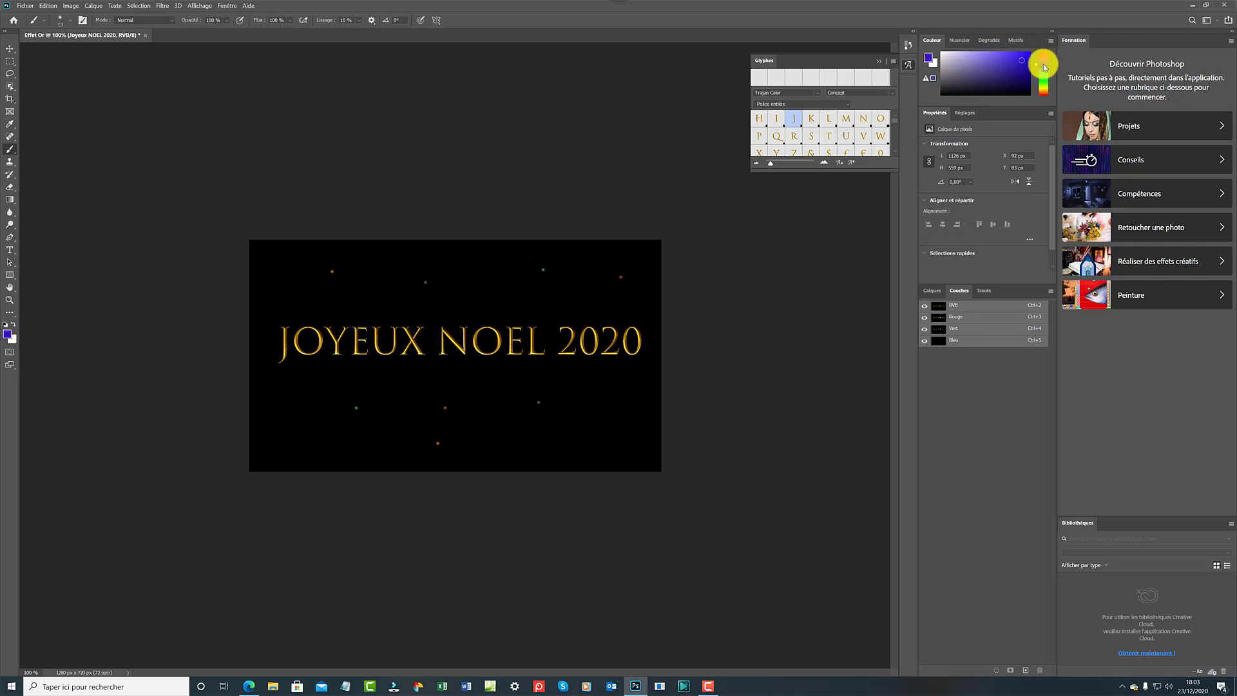
pyautogui.click(1027, 56)
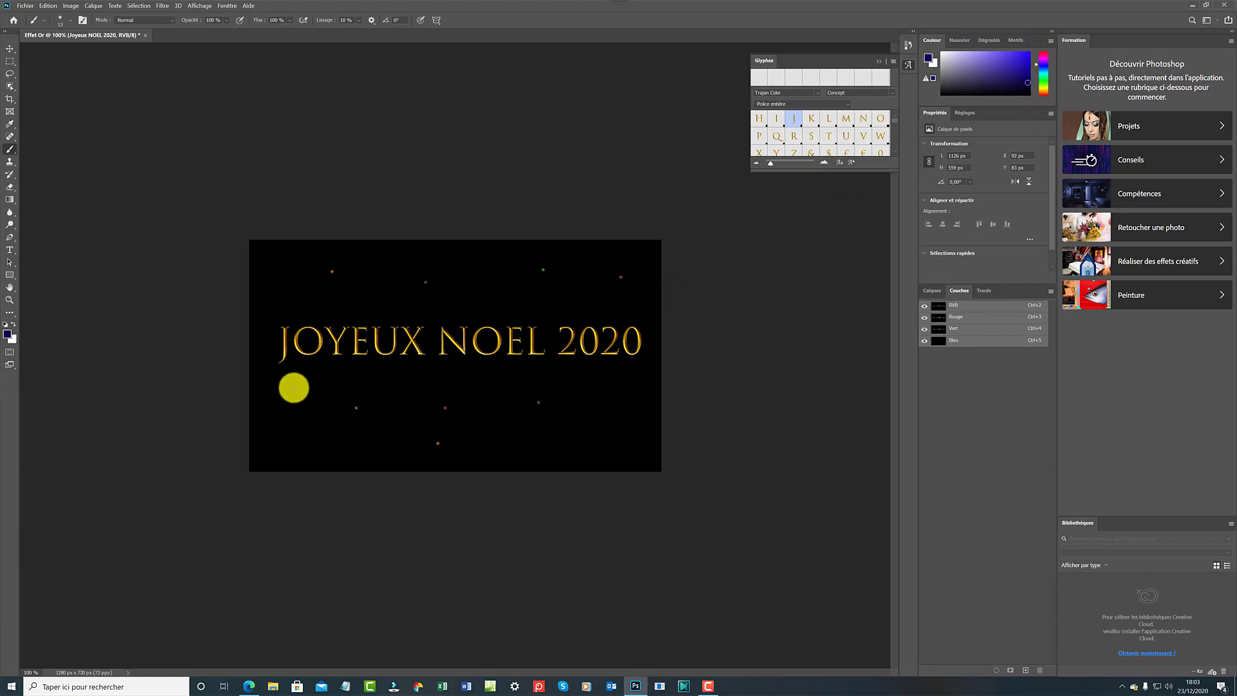
pyautogui.click(293, 388)
pyautogui.click(581, 375)
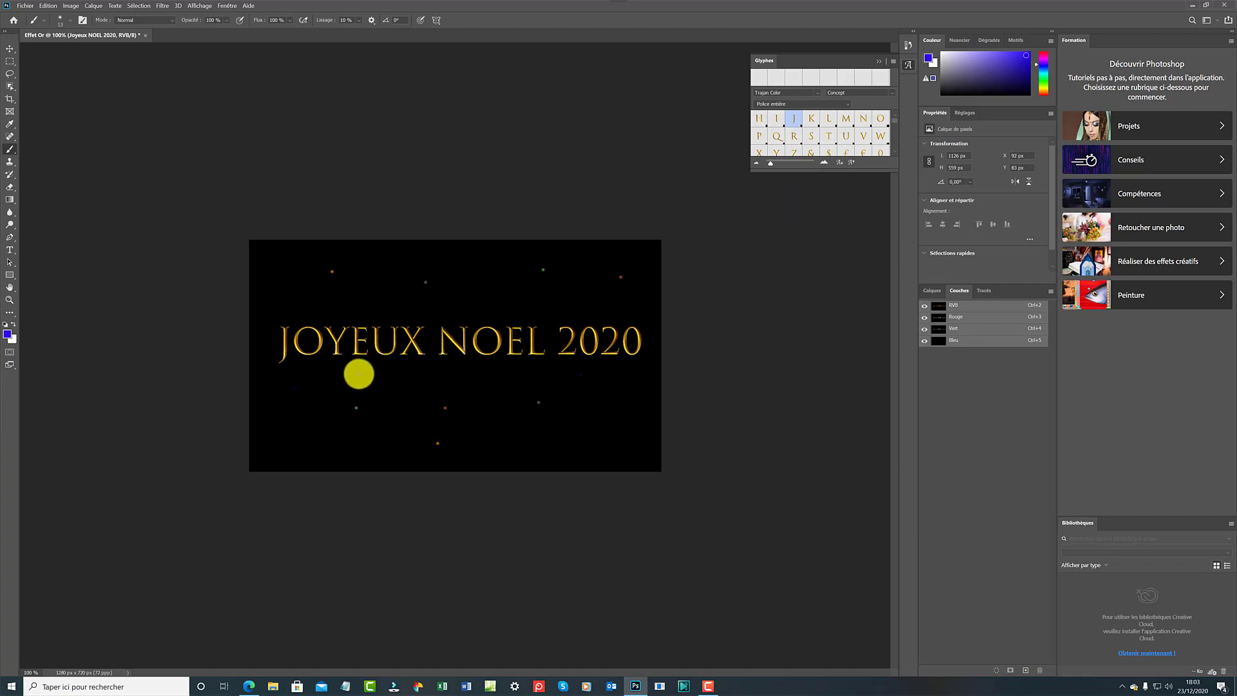
pyautogui.click(358, 374)
pyautogui.click(498, 431)
# Show the colour swatches (Nuancier) and paint two more vivid blue dots, one above and one below the text
pyautogui.click(962, 40)
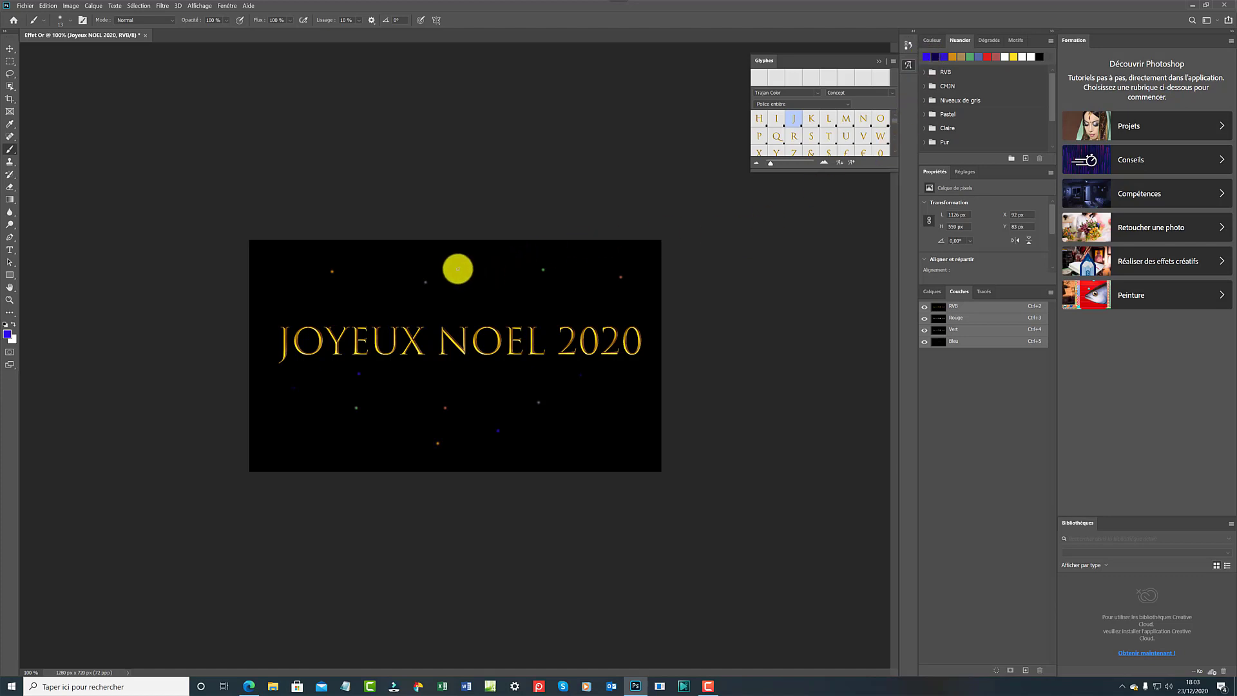
pyautogui.click(457, 269)
pyautogui.click(575, 408)
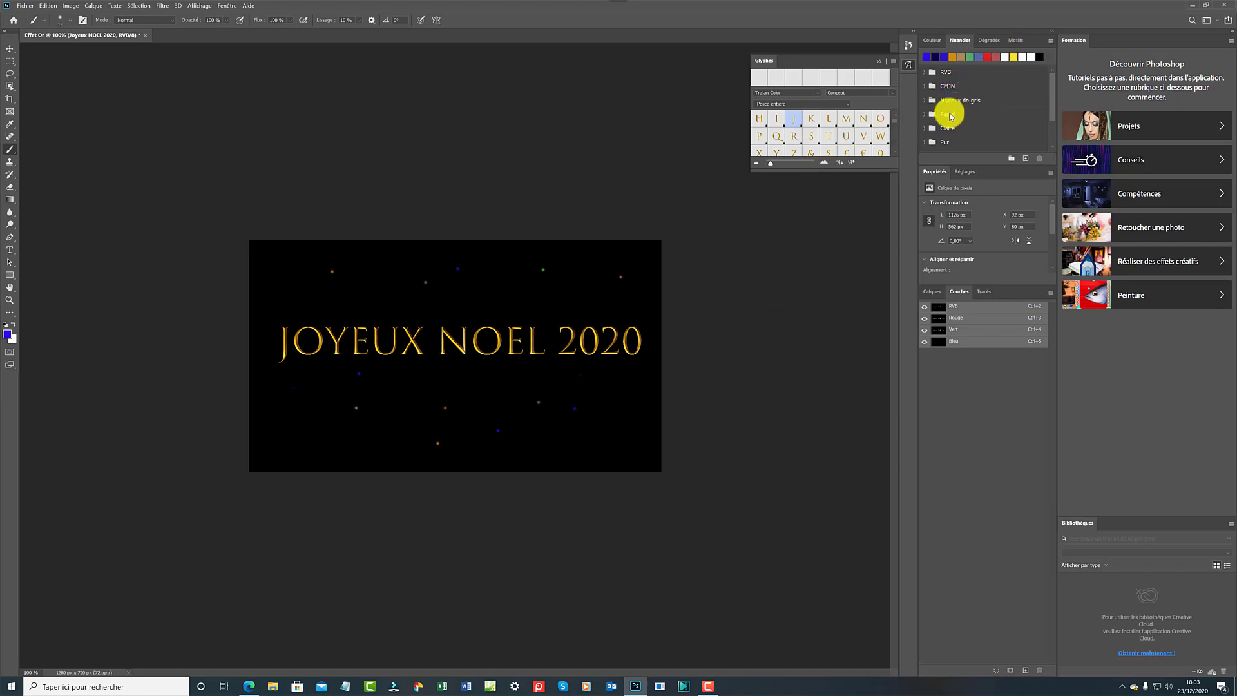
# Choose the salmon swatch from the Pastel group and paint a dot above and a dot below JOYEUX
pyautogui.click(946, 116)
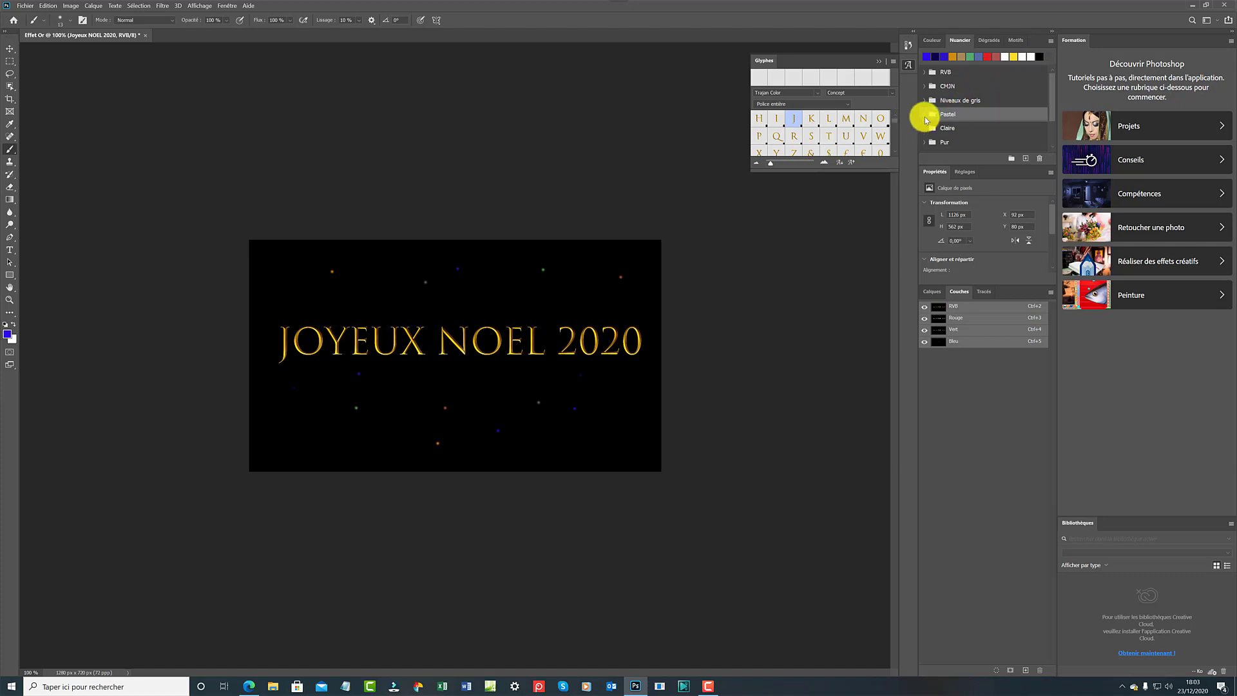
pyautogui.click(925, 117)
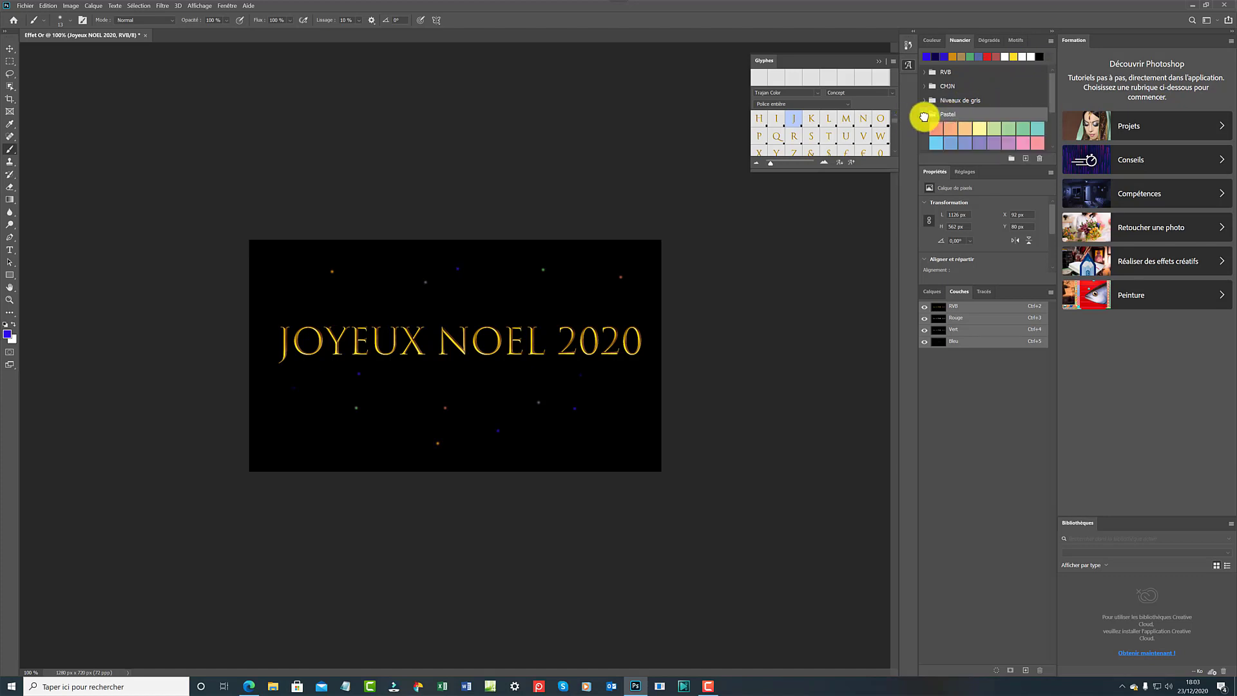
pyautogui.click(936, 129)
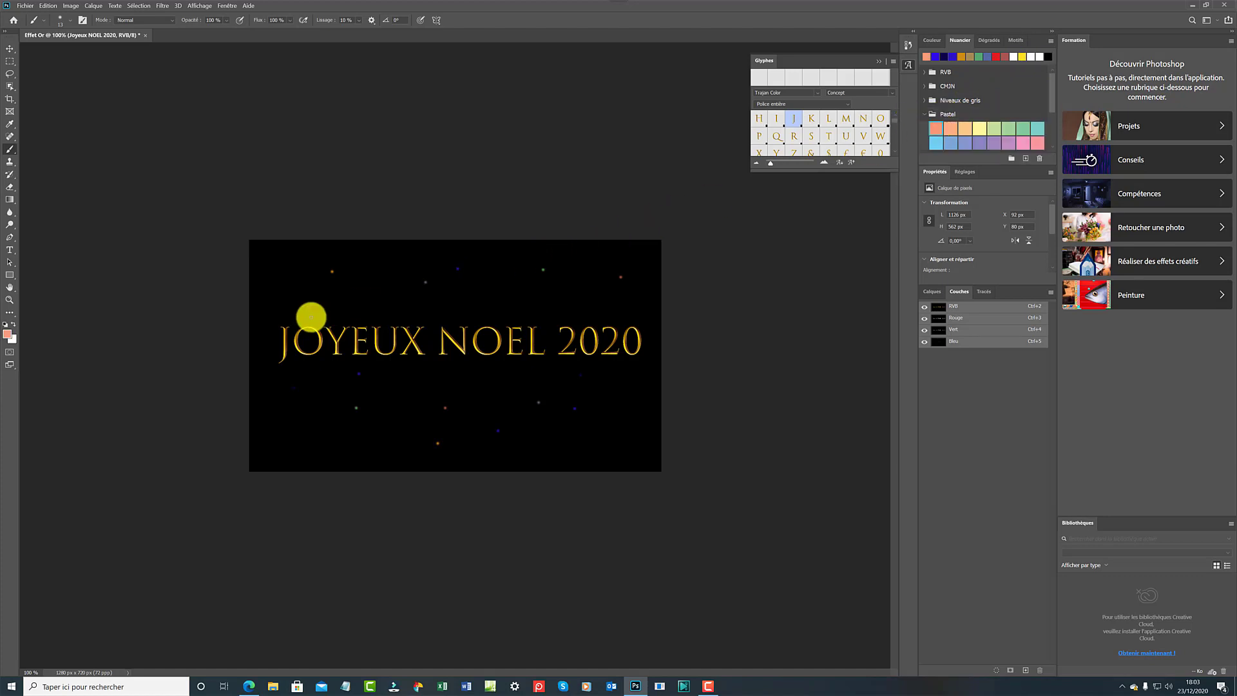
pyautogui.click(397, 407)
# Choose the dark red swatch from the Foncée group and paint a dot above NOEL and one near the lower-left corner of the image
pyautogui.scroll(-1, 1052, 148)
pyautogui.scroll(-3, 1052, 147)
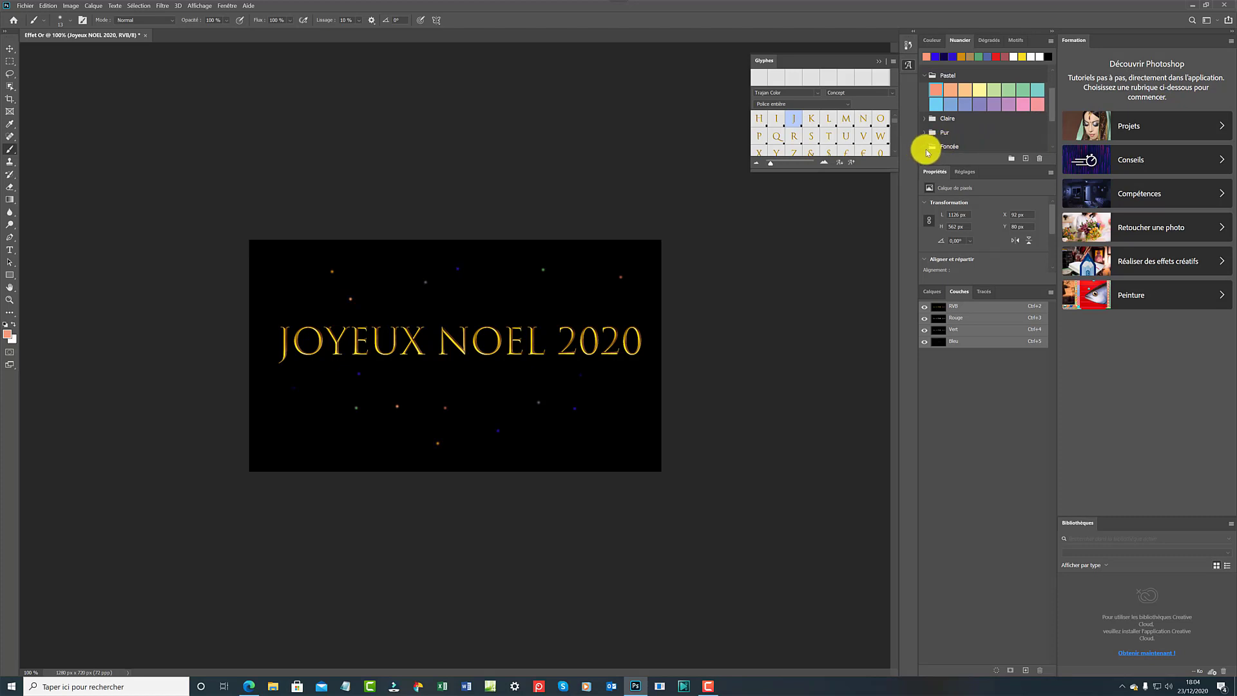
pyautogui.click(925, 76)
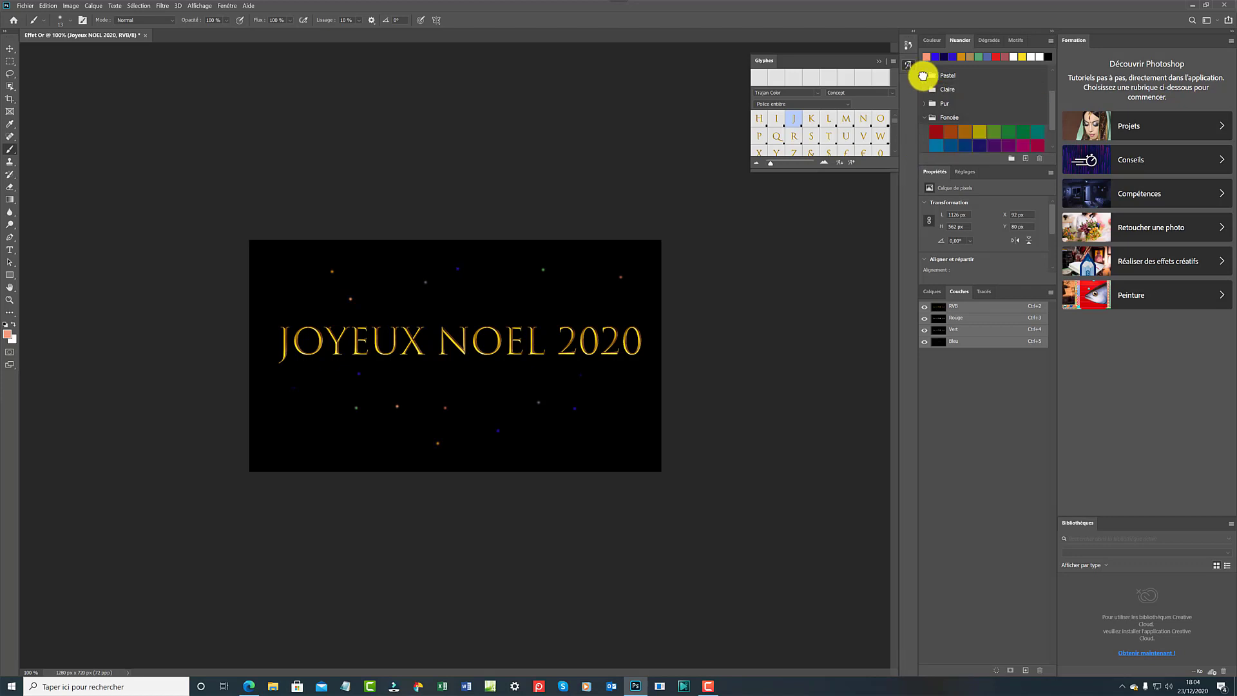
pyautogui.click(937, 132)
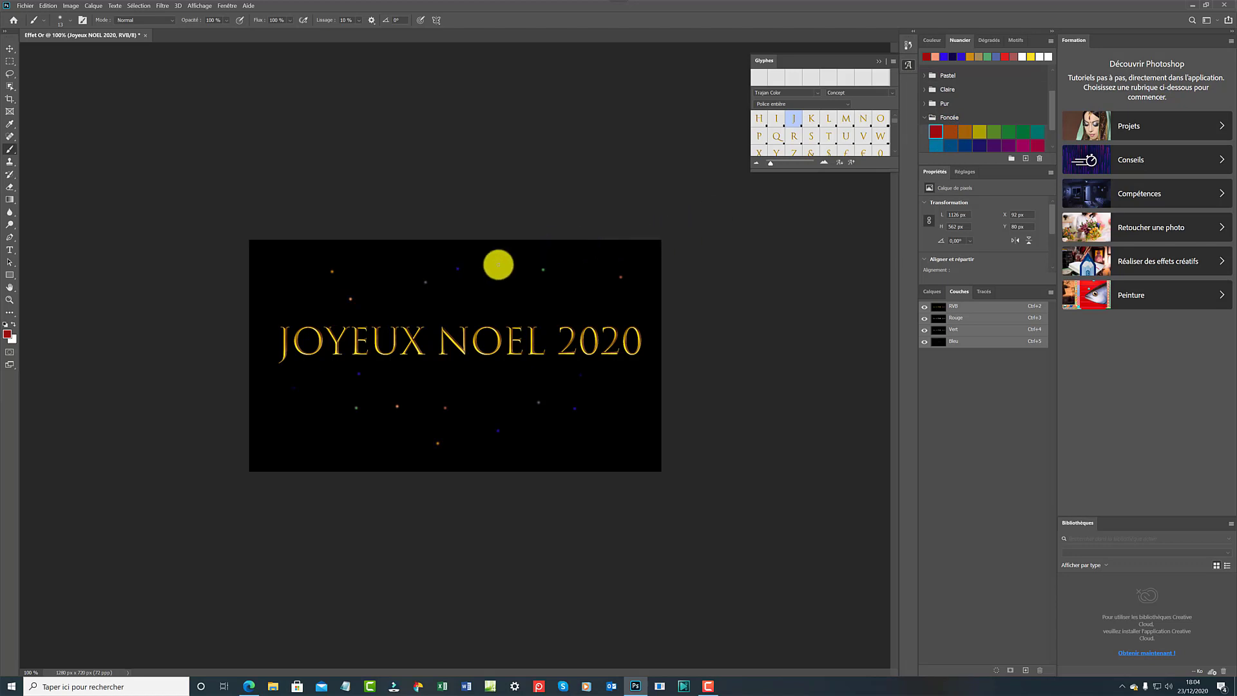
pyautogui.click(491, 292)
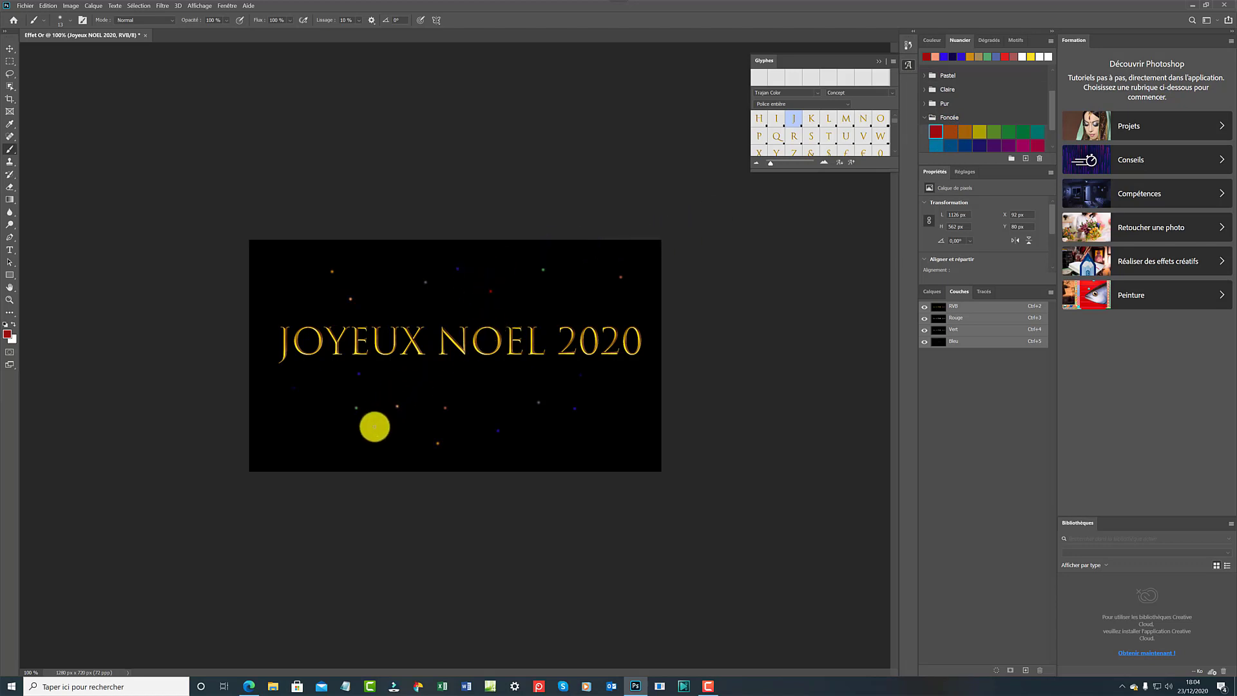
pyautogui.click(320, 443)
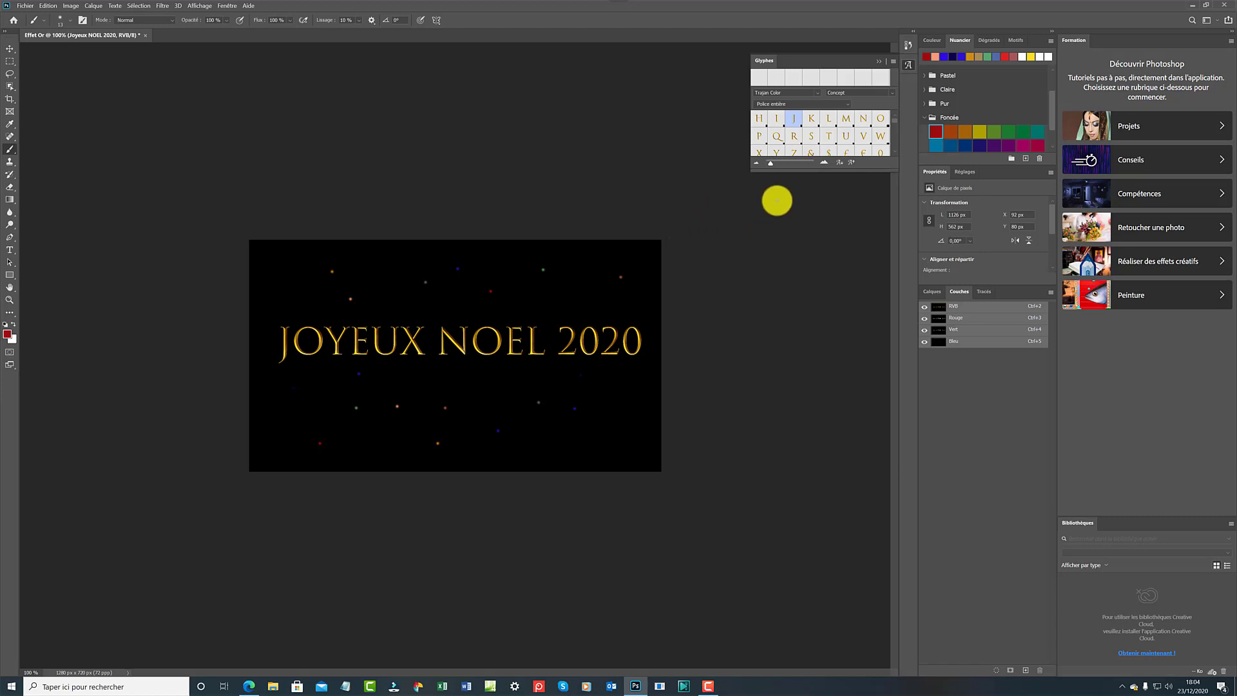
# Choose the dark magenta swatch from the Foncée group and paint a dot above the J and one below the end of NOEL
pyautogui.click(1024, 147)
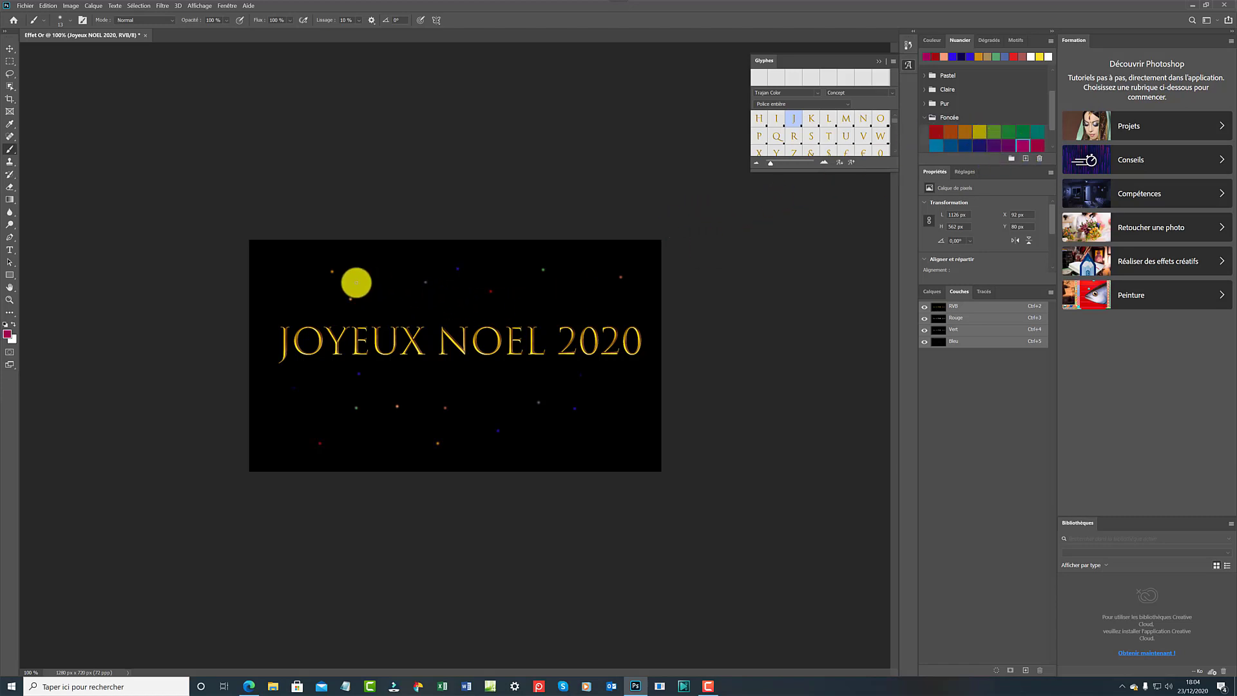
pyautogui.click(298, 281)
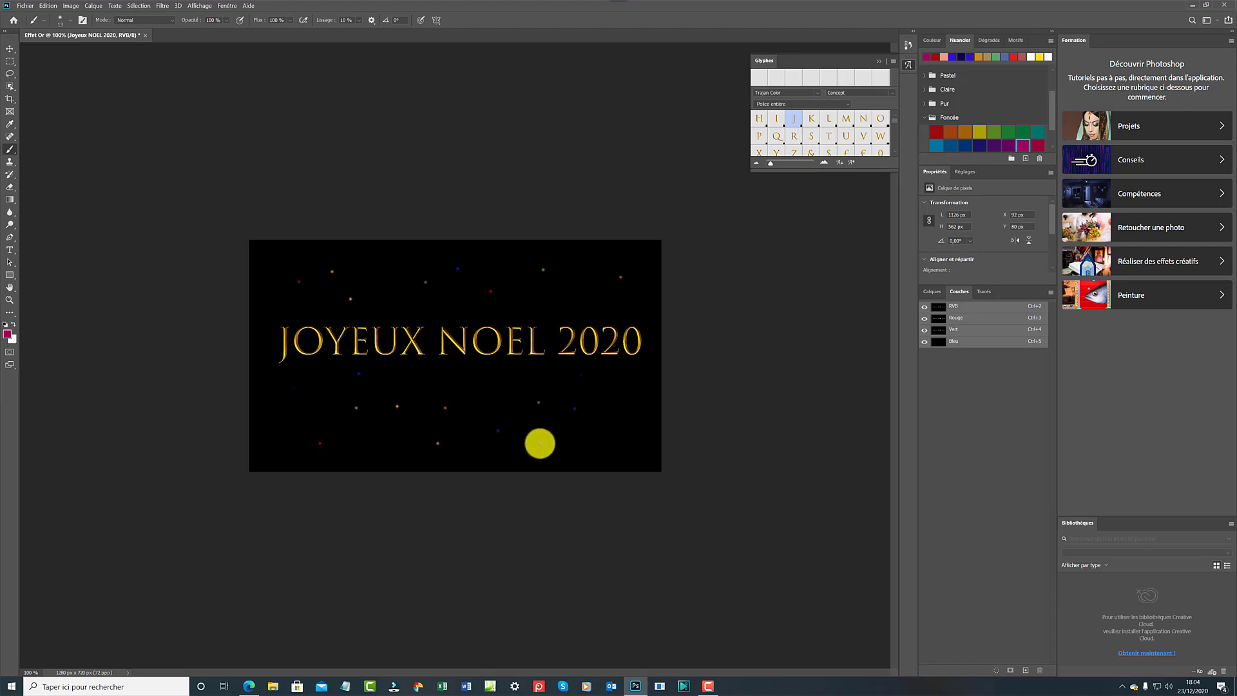
pyautogui.click(540, 444)
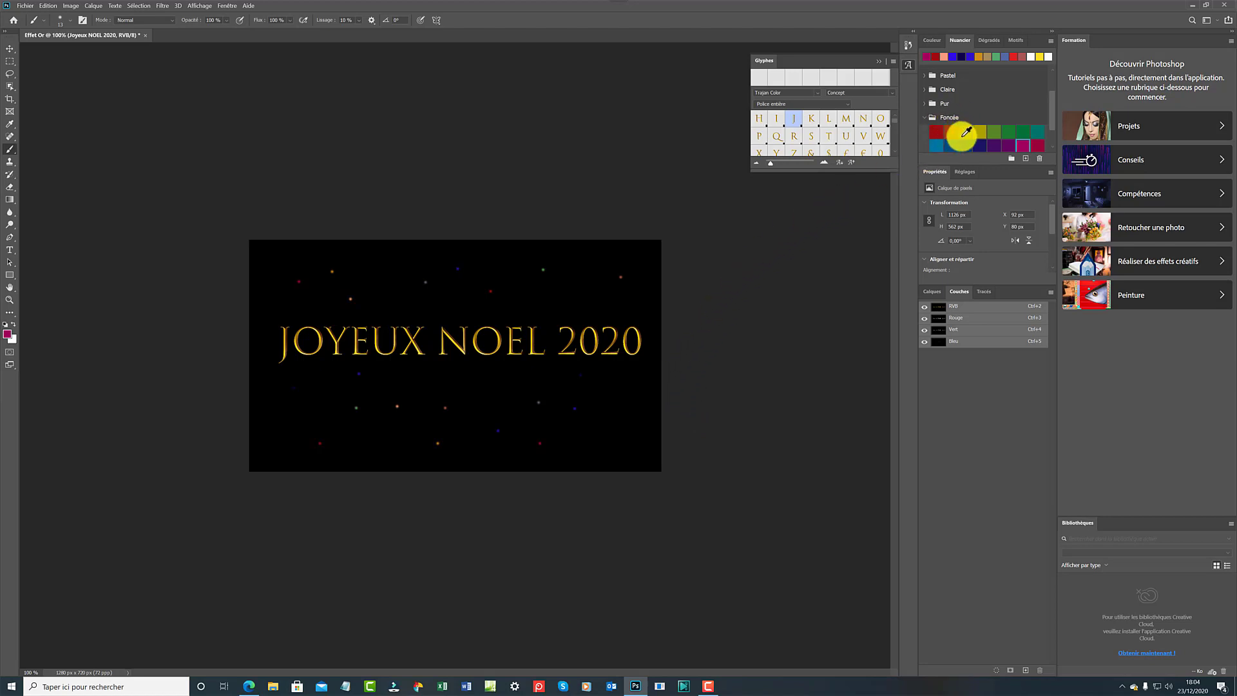
# Choose the dark blue swatch from the Foncée group and paint a dot above the end of NOEL and one below JOYEUX
pyautogui.click(980, 145)
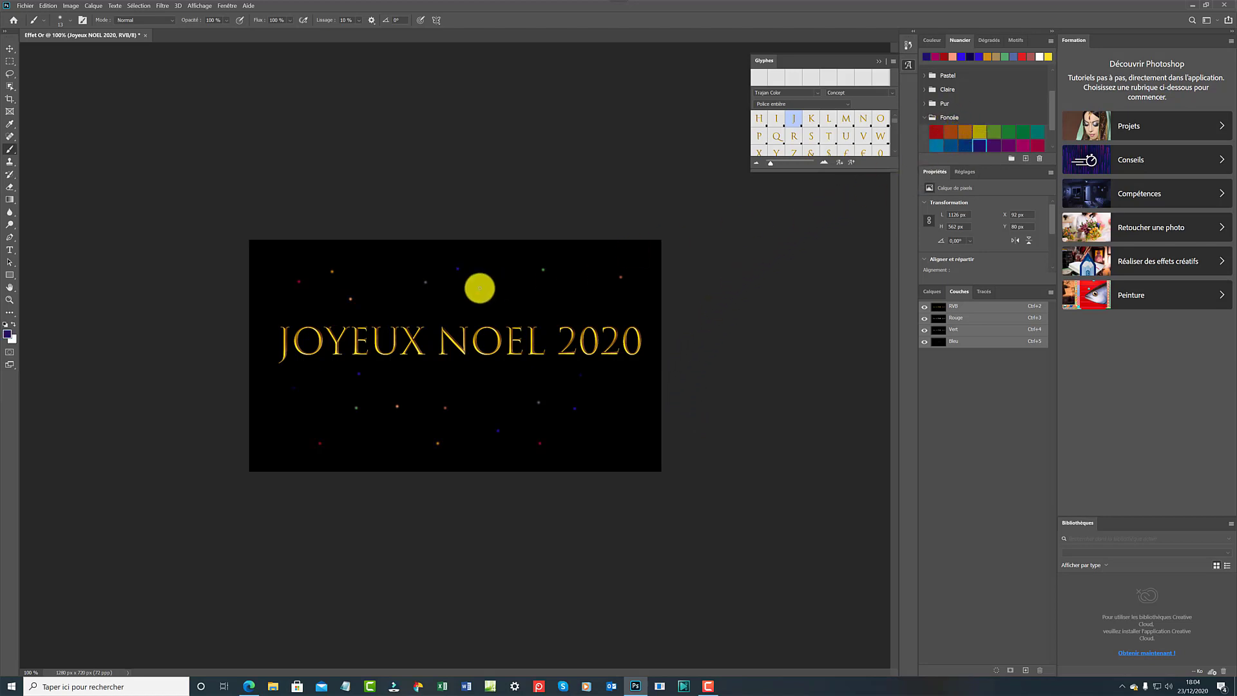
pyautogui.click(541, 299)
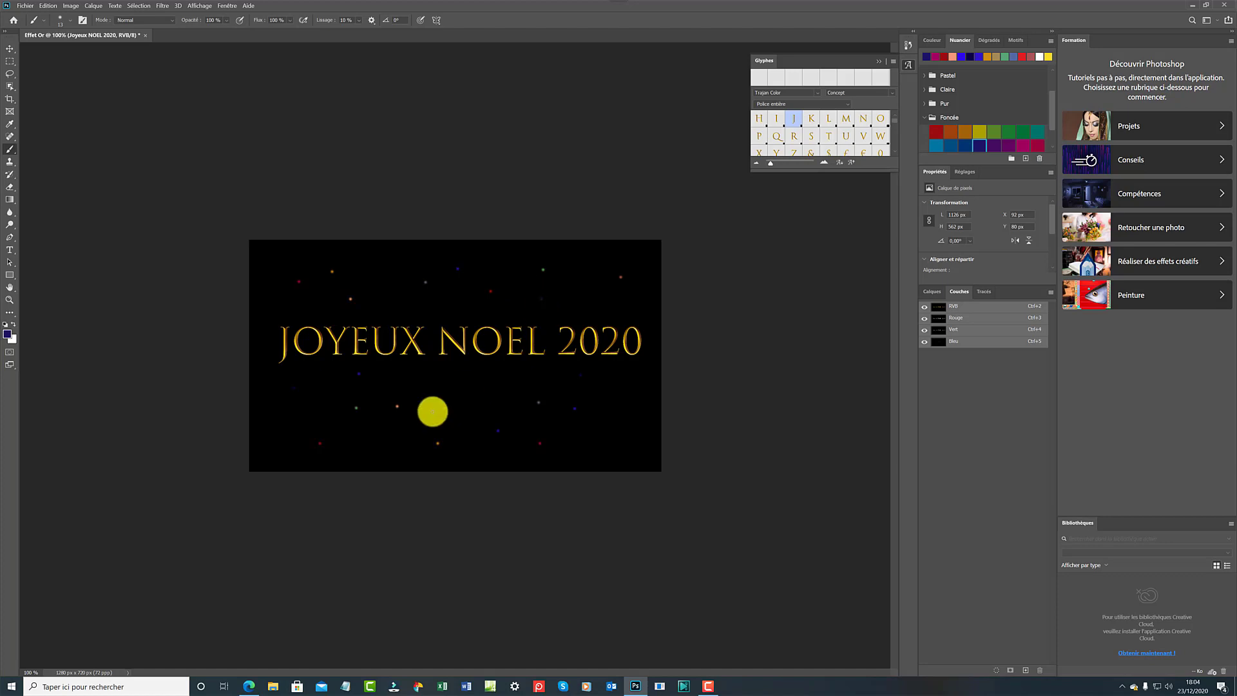
pyautogui.click(378, 440)
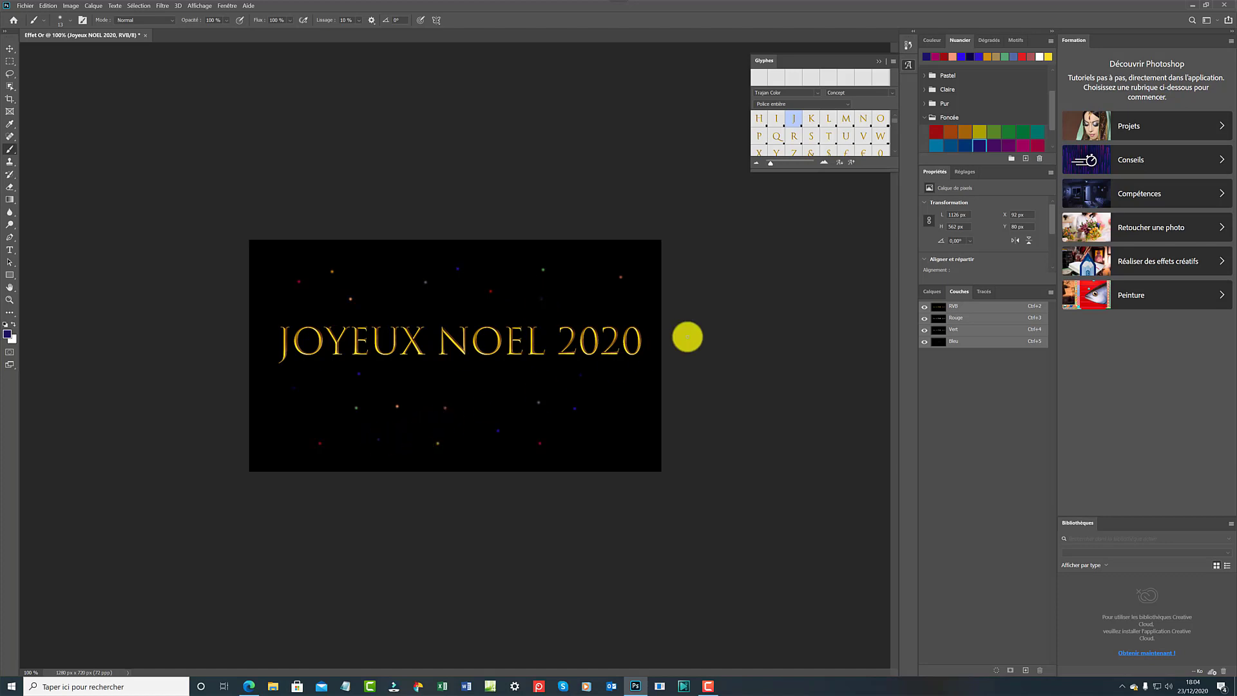
# Choose the blue-violet swatch from the Pur group and paint one dot just above NOEL and one just below it
pyautogui.click(924, 116)
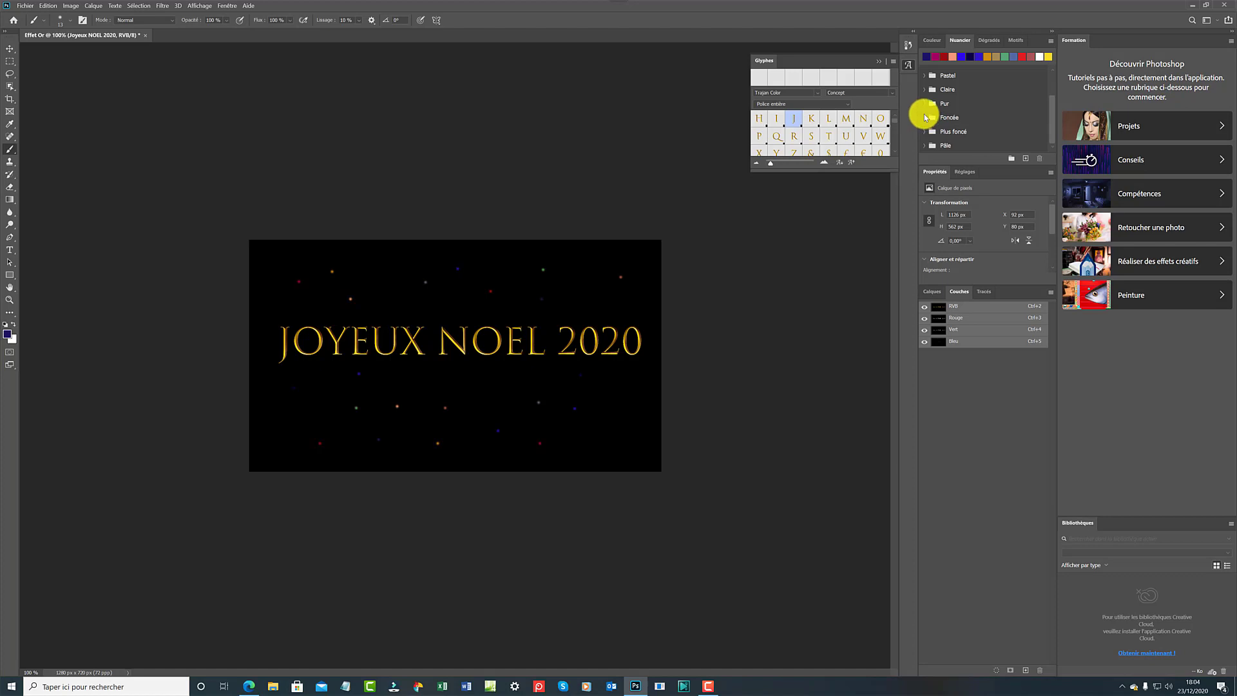
pyautogui.click(925, 102)
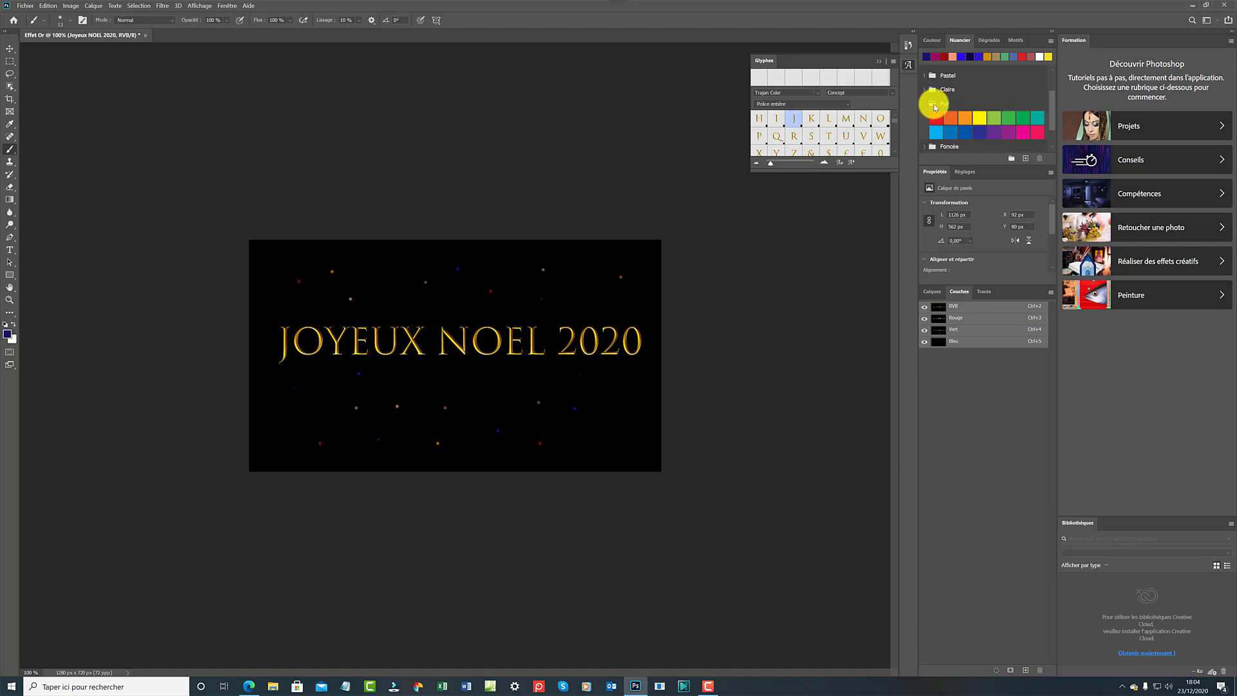
pyautogui.click(980, 131)
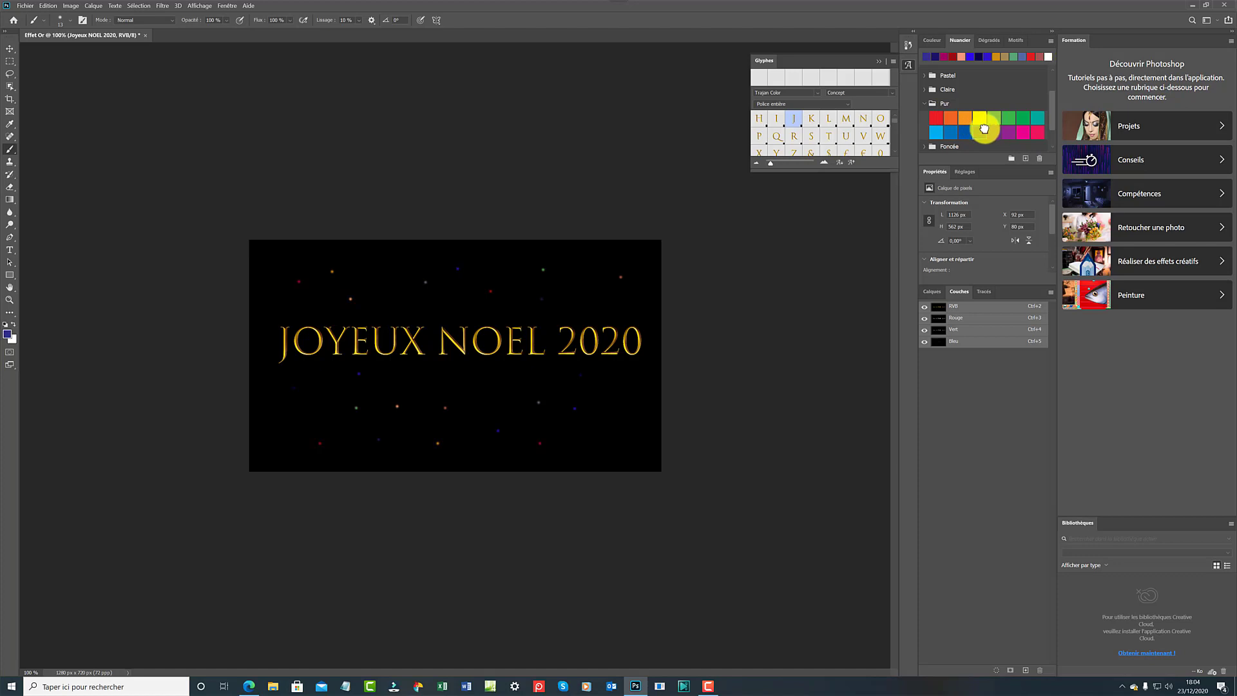
pyautogui.click(455, 298)
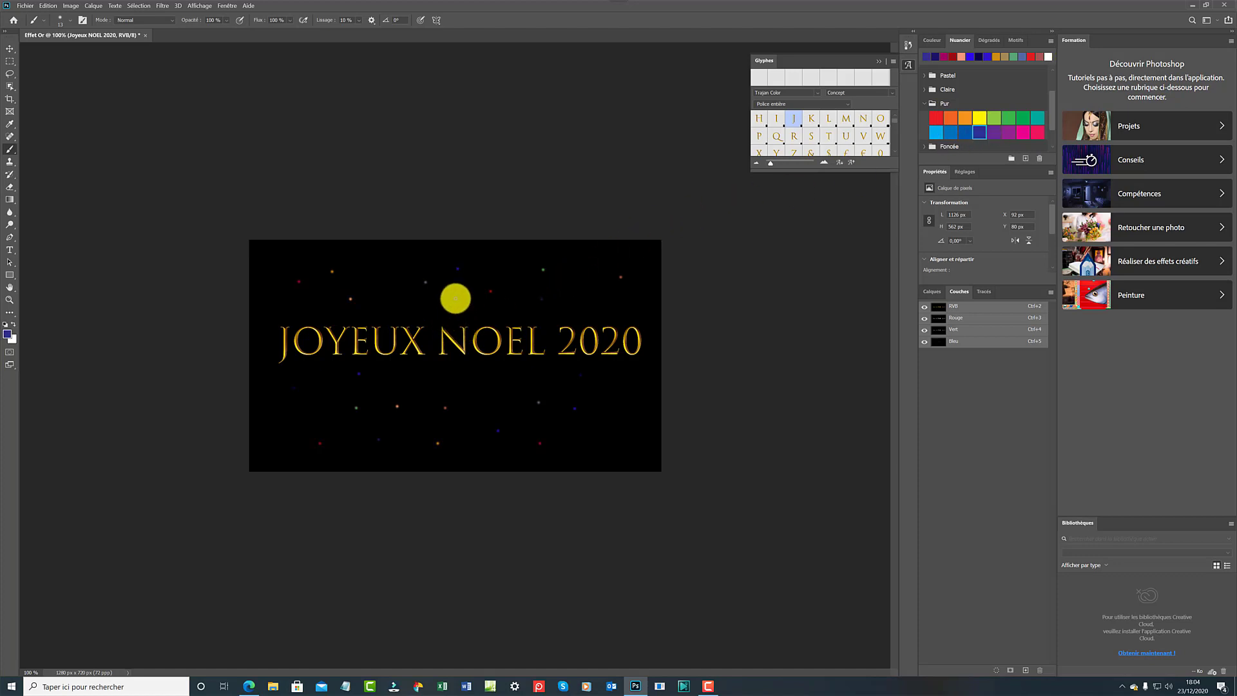
pyautogui.click(464, 385)
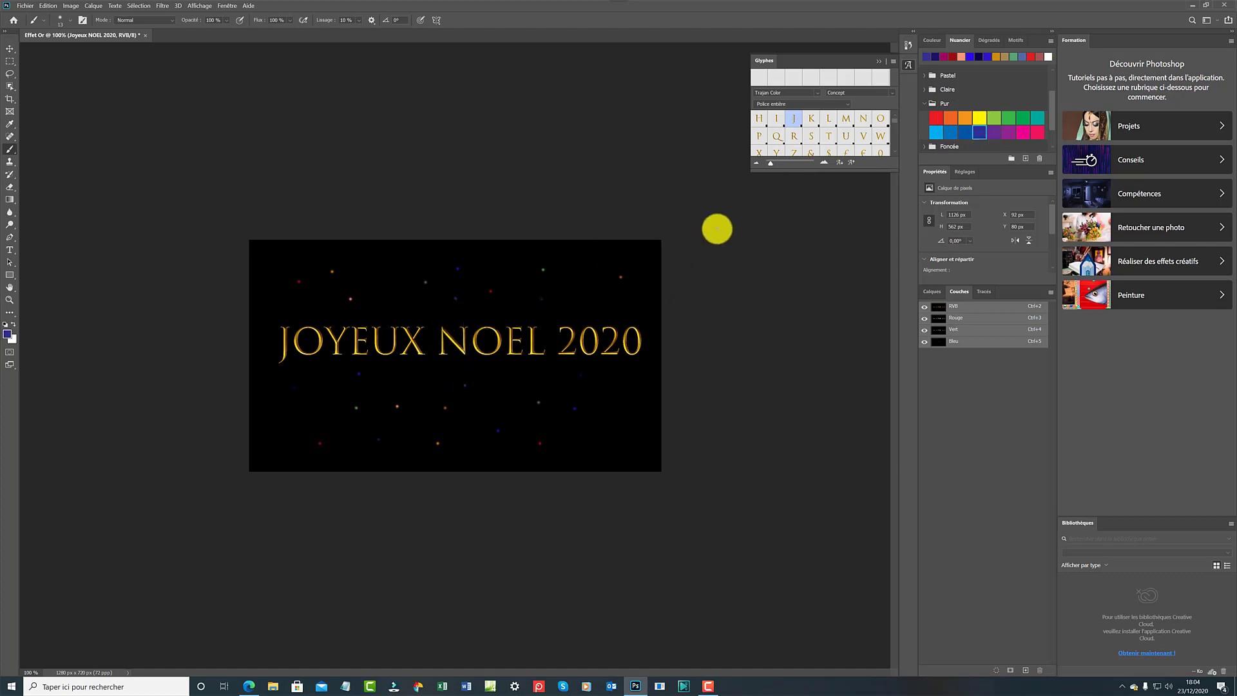
# Choose the yellow swatch from the Pur group and paint a dot above 2020 and one near the lower-left corner of the image
pyautogui.click(979, 118)
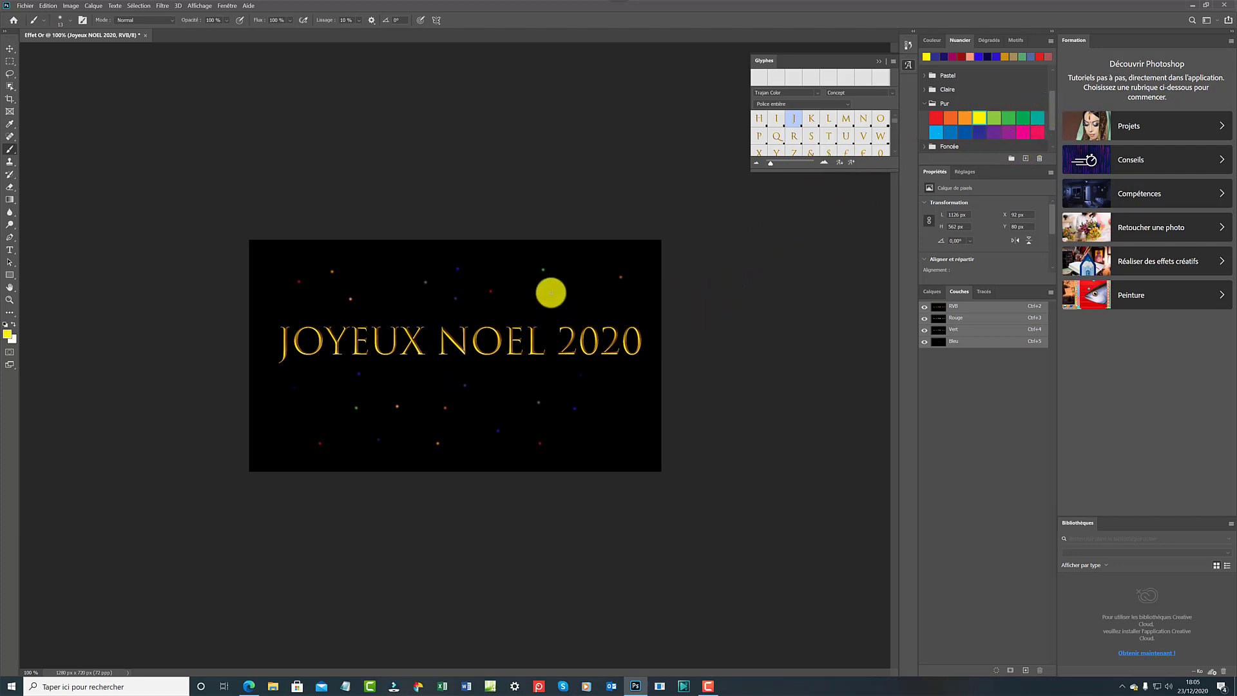
pyautogui.click(587, 274)
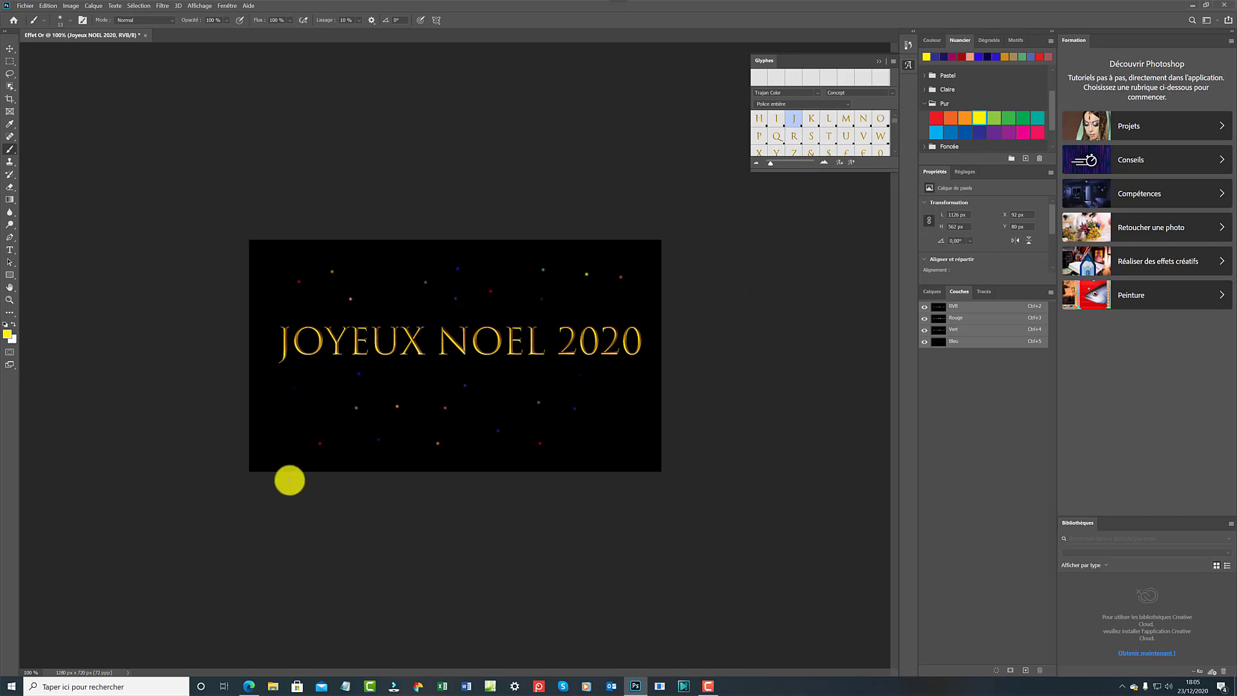
pyautogui.click(286, 438)
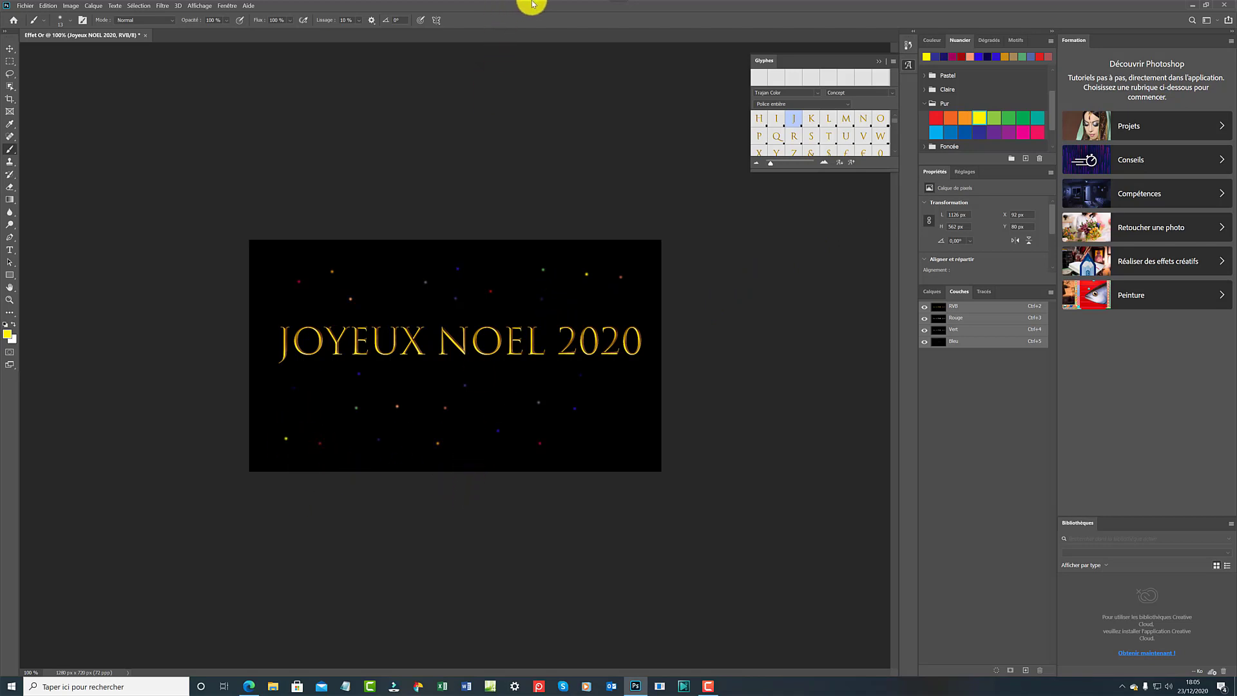
# Choose the medium brown swatch from the Pâle group and paint one dot high above NOEL and one below 2020
pyautogui.click(925, 103)
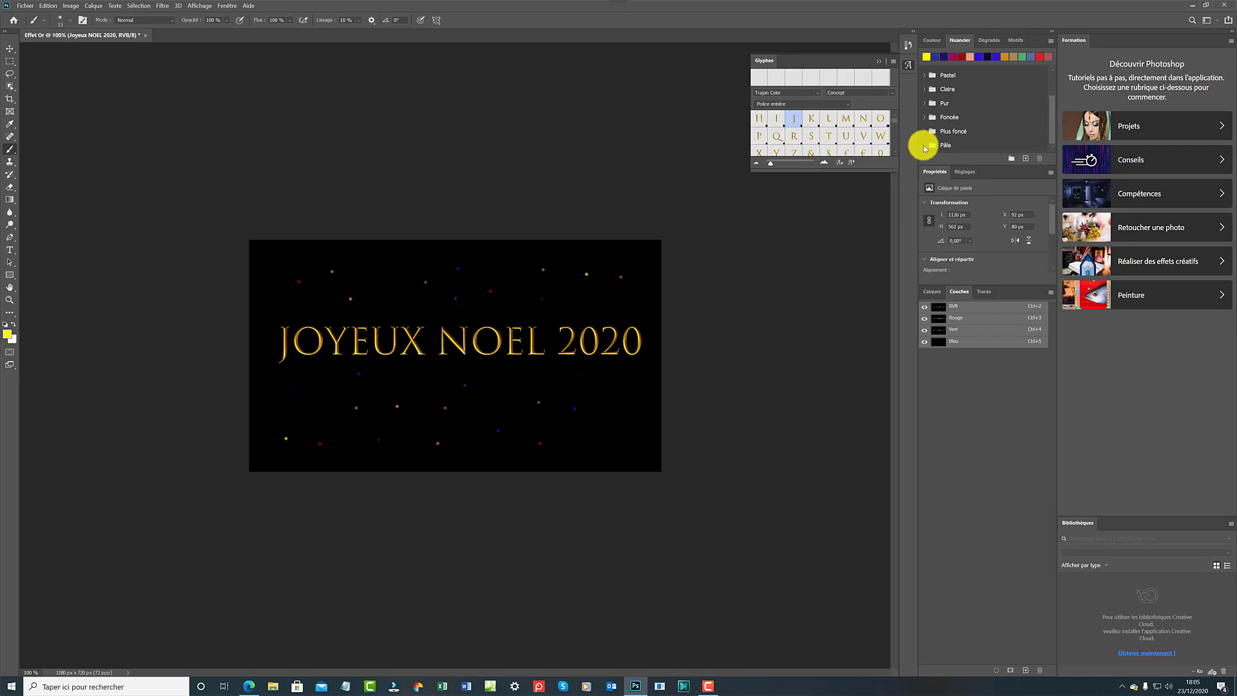
pyautogui.click(923, 145)
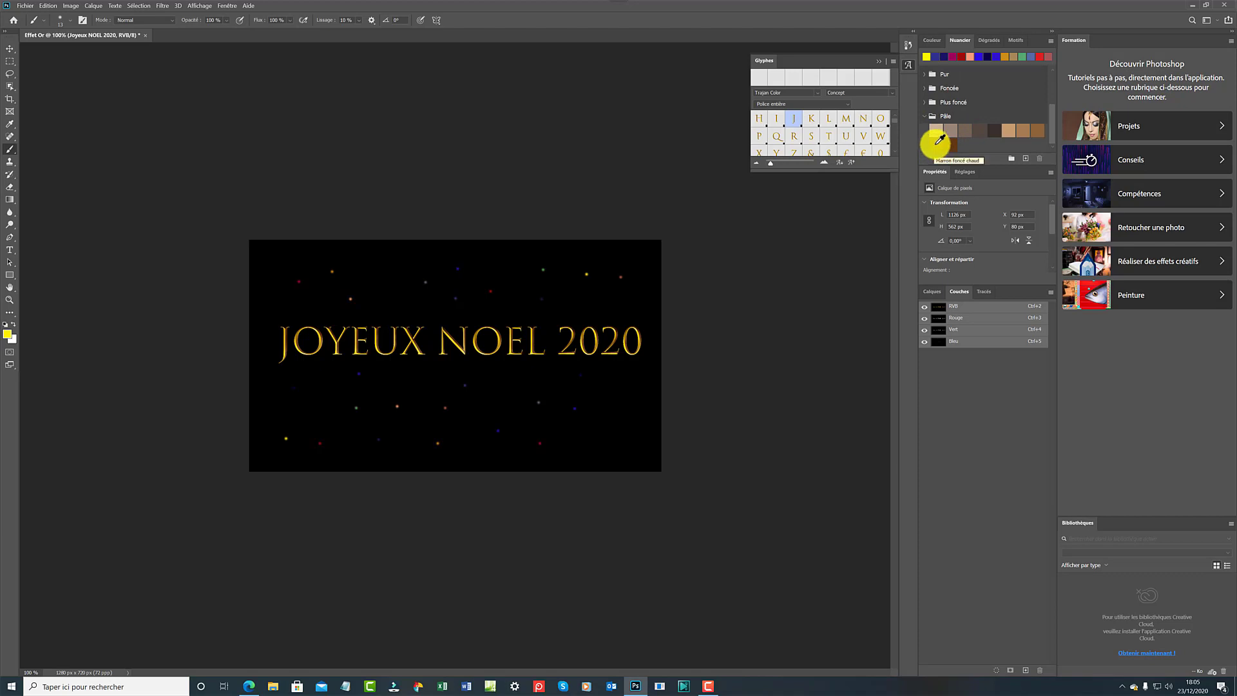
pyautogui.click(935, 144)
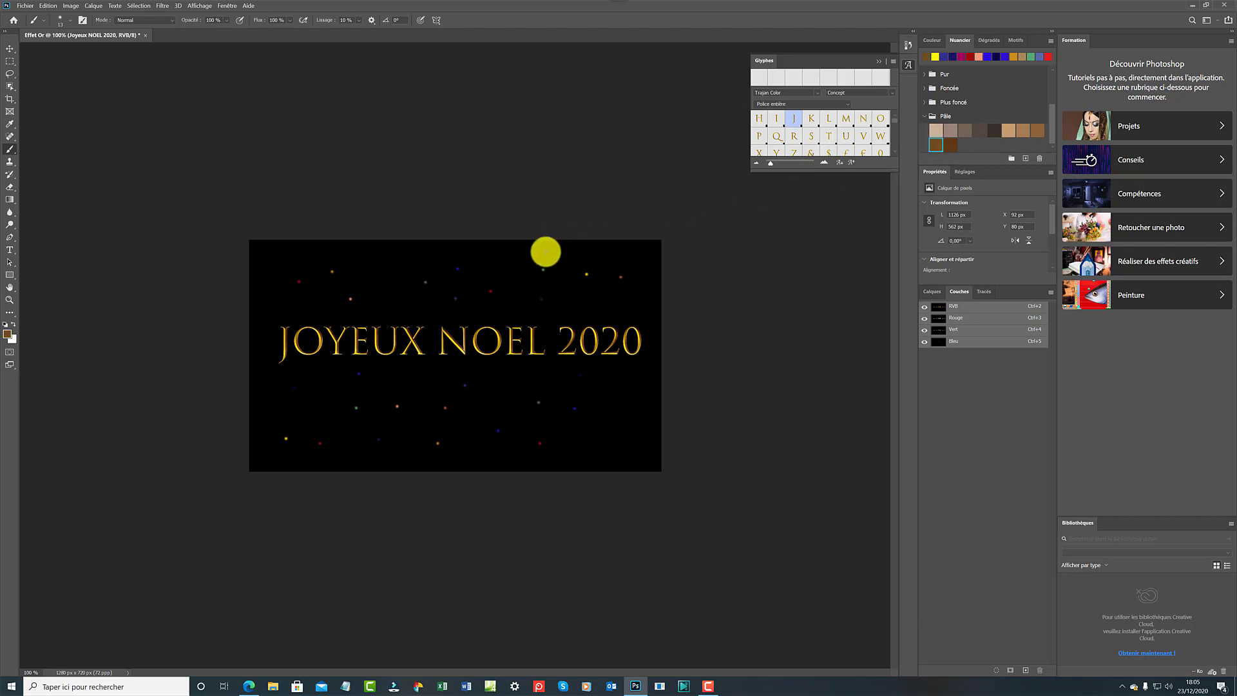
pyautogui.click(511, 254)
pyautogui.click(604, 423)
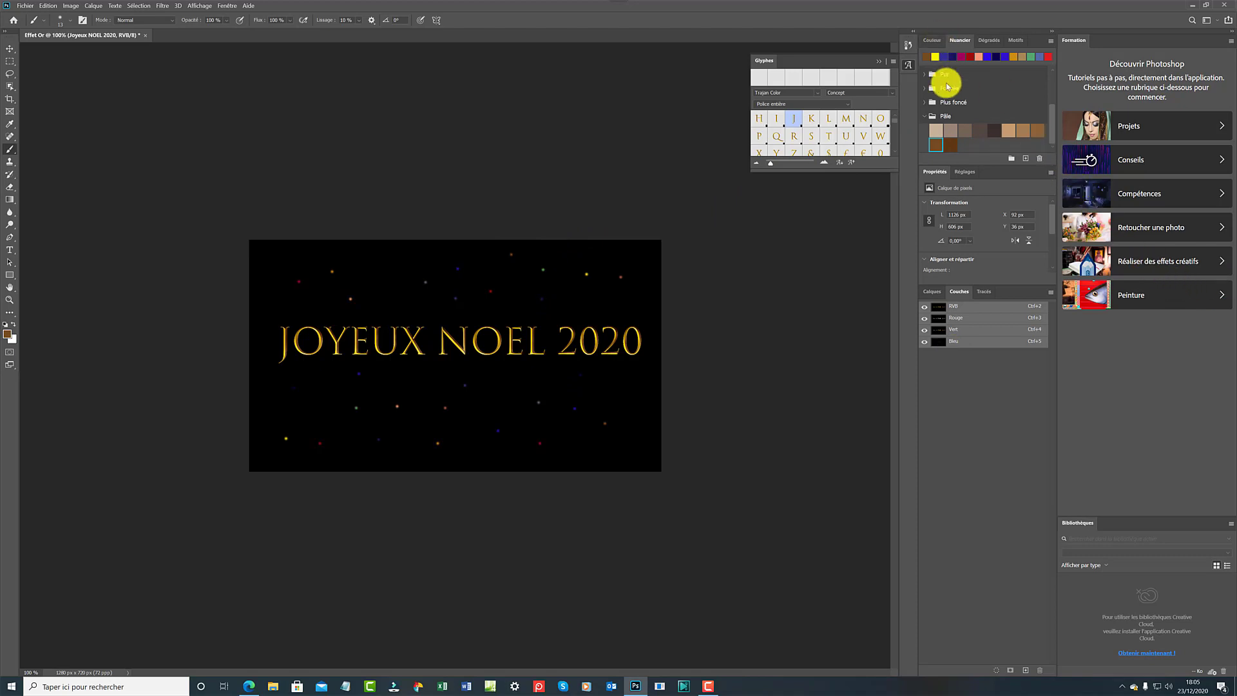
pyautogui.click(924, 116)
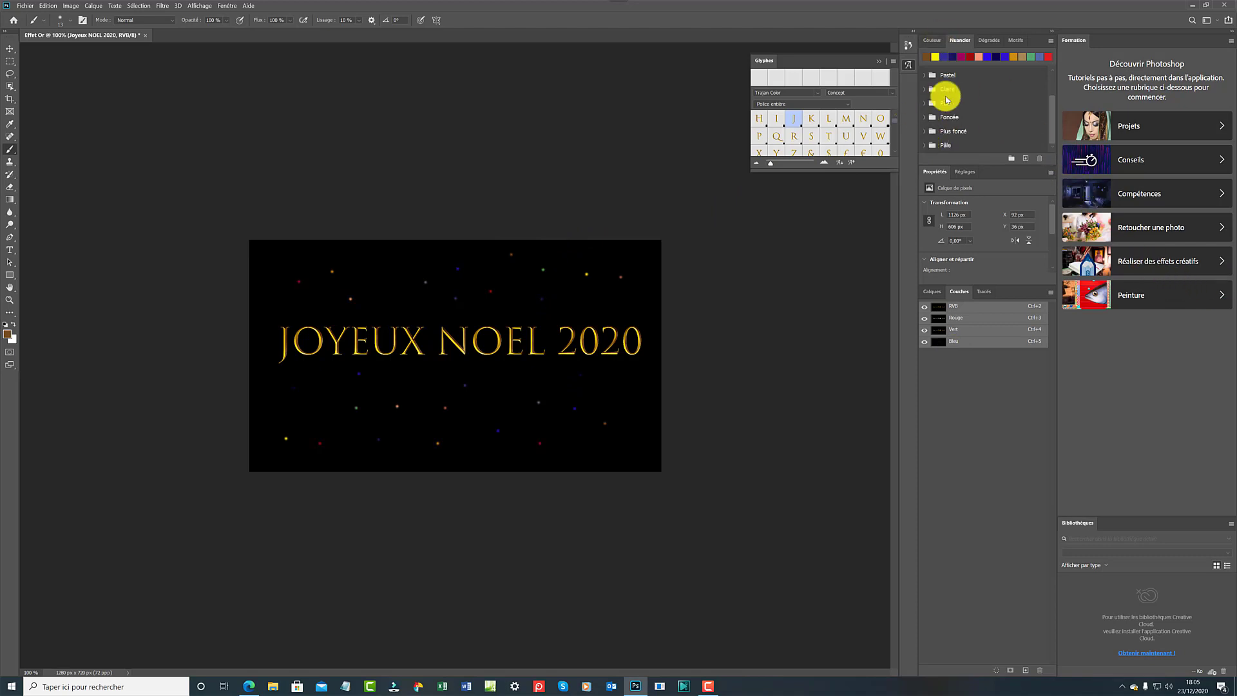
# Apply a light blue gradient from the Bleus group over the text and dots, and rasterize the gradient fill layer
pyautogui.click(989, 45)
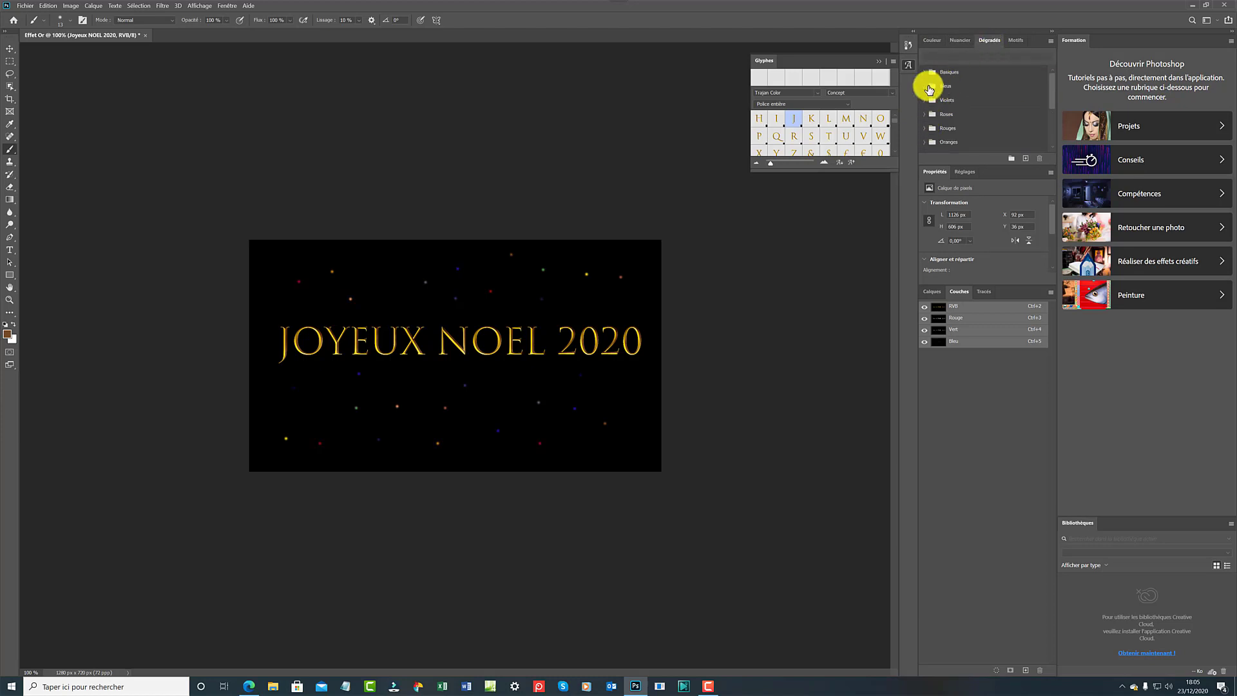
pyautogui.click(921, 86)
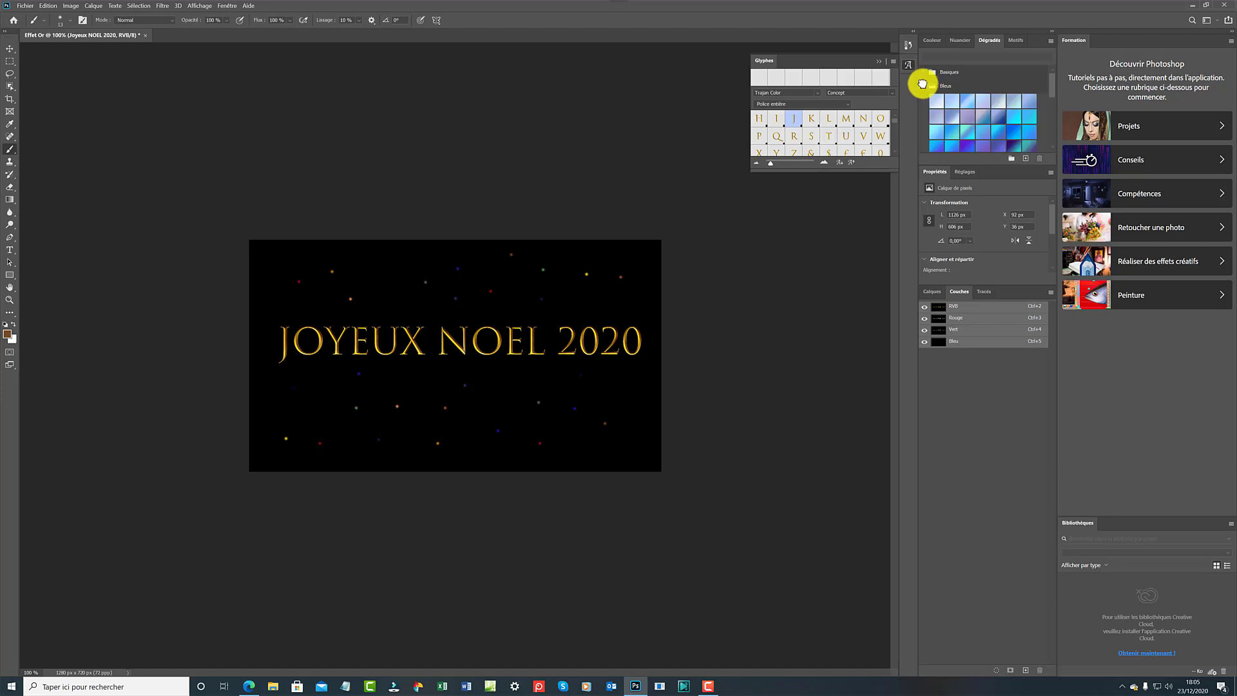
pyautogui.click(966, 132)
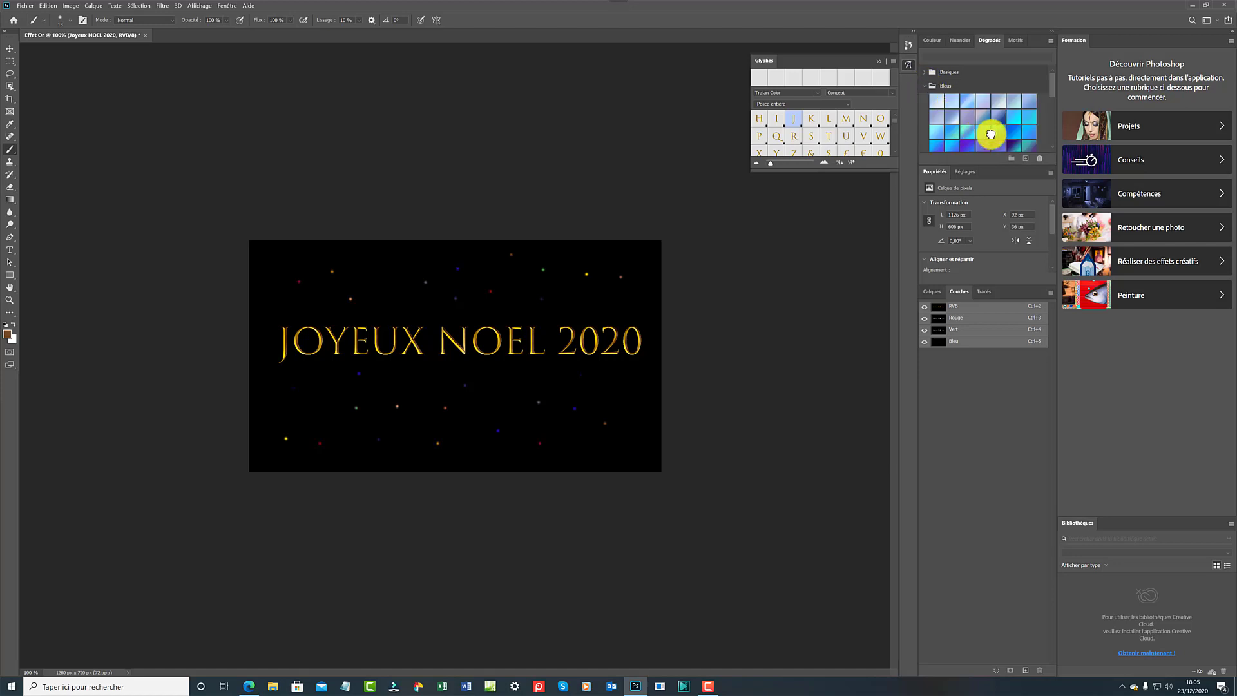
pyautogui.click(379, 262)
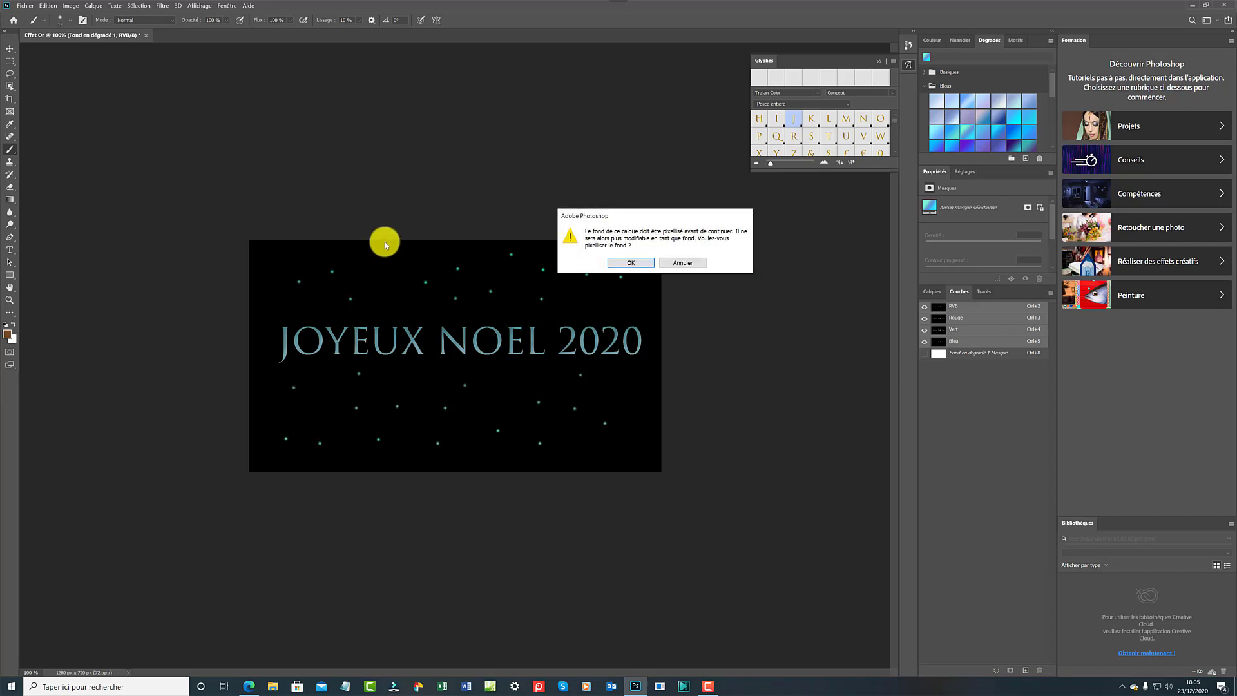
pyautogui.click(644, 265)
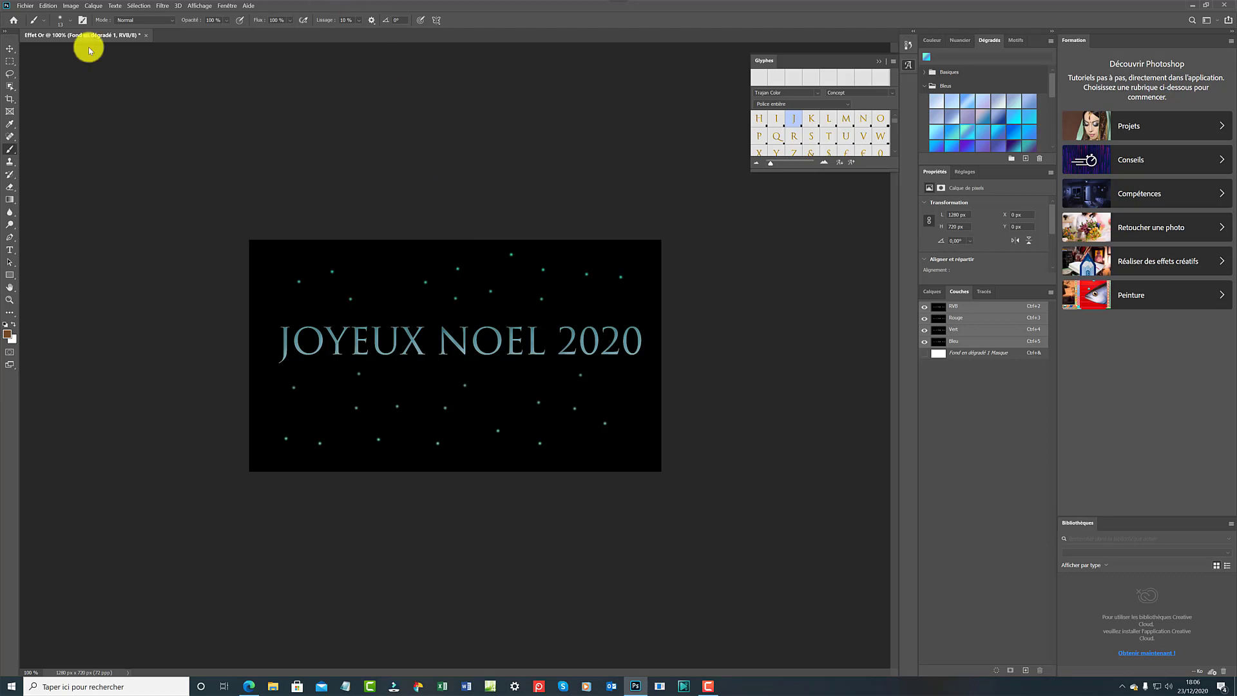
# Undo the rasterization and the new gradient fill layer
pyautogui.click(52, 6)
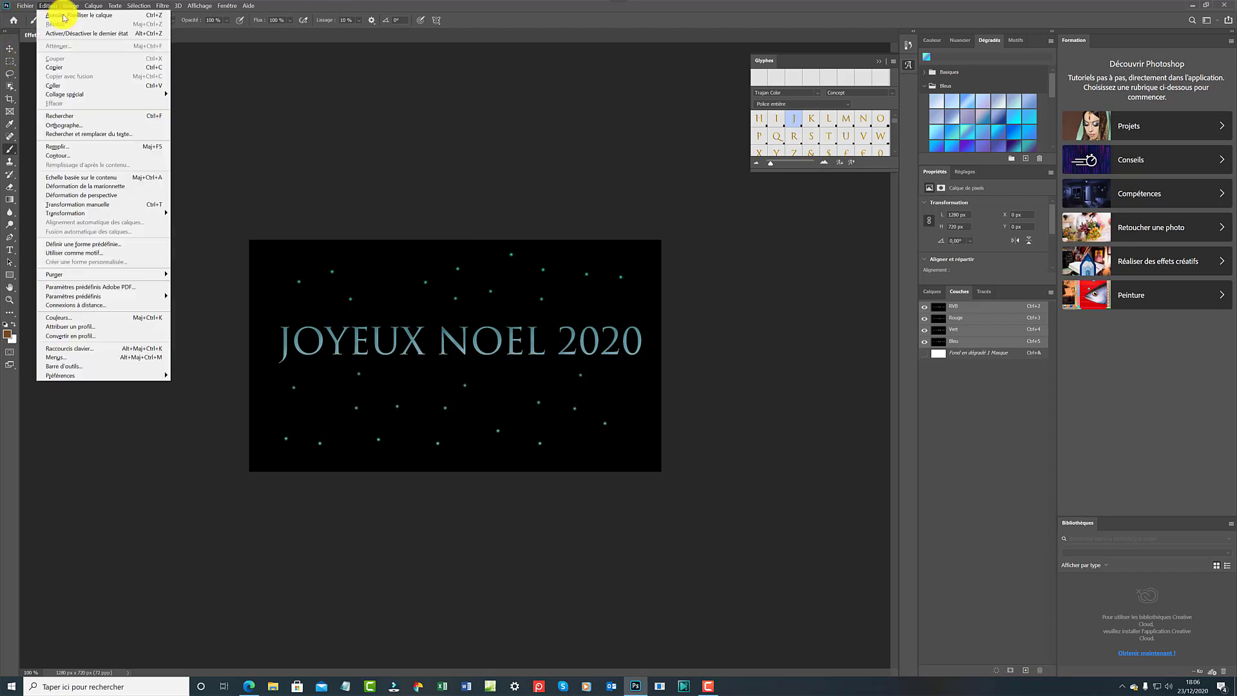
pyautogui.click(68, 17)
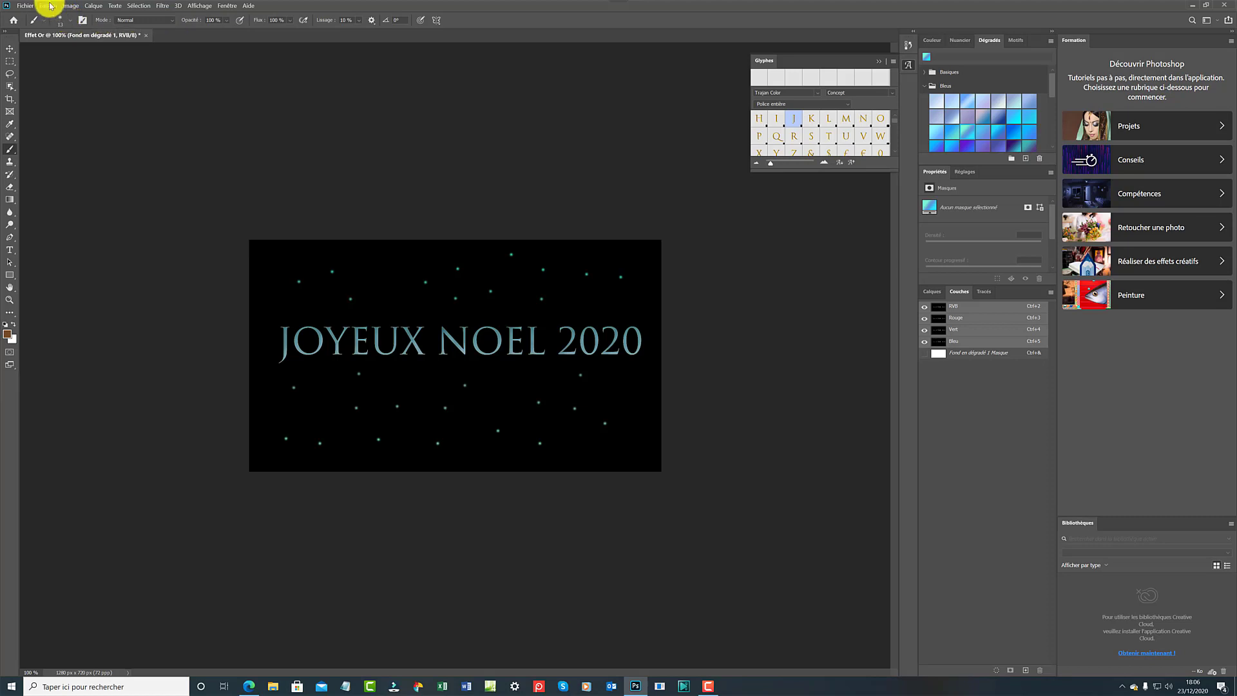
pyautogui.click(51, 6)
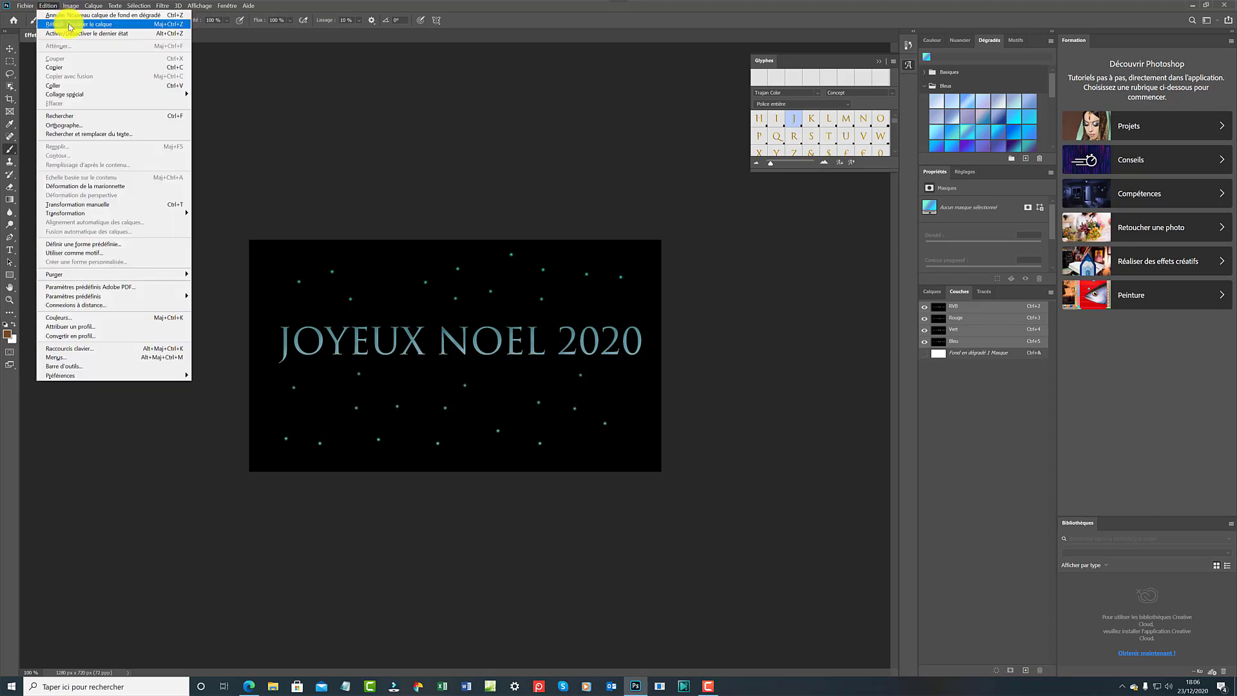
pyautogui.moveTo(23, 5)
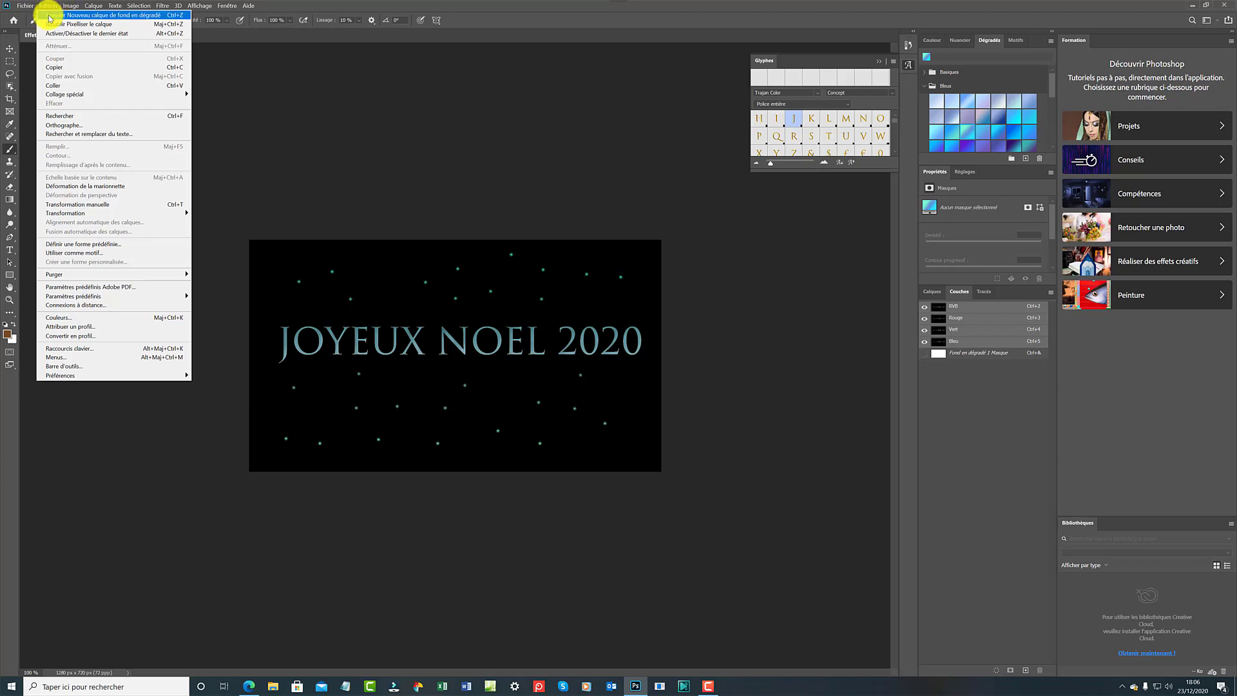
pyautogui.click(50, 17)
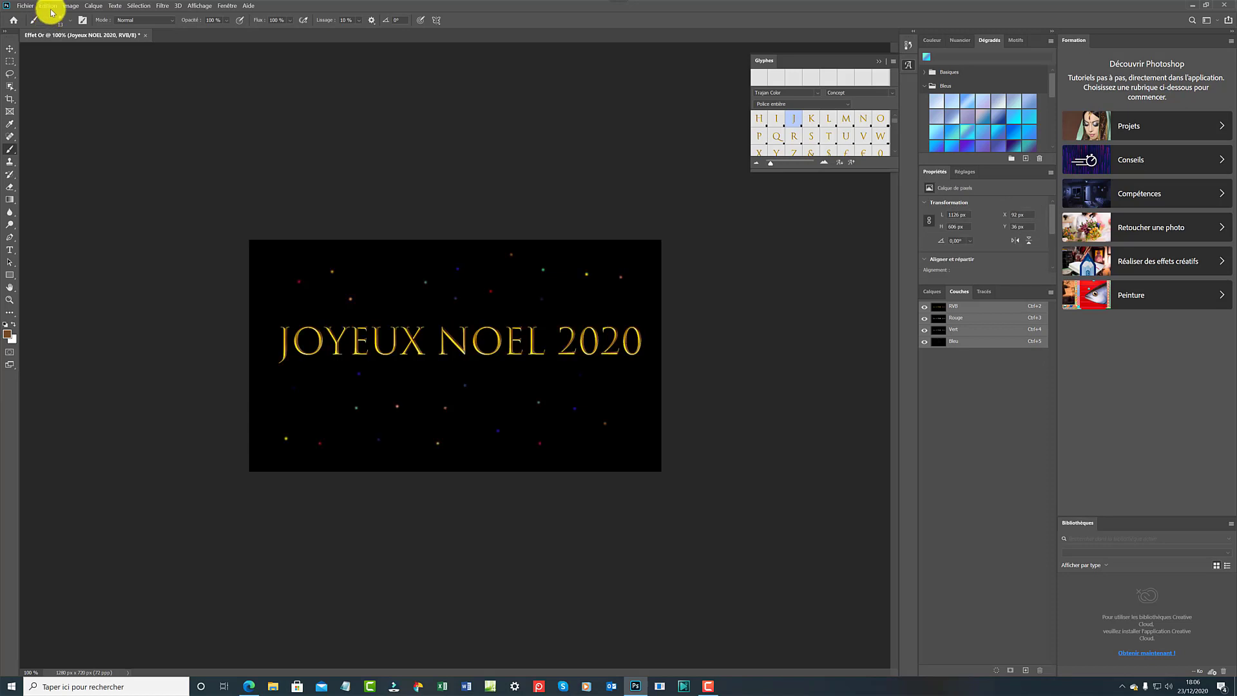
pyautogui.click(54, 7)
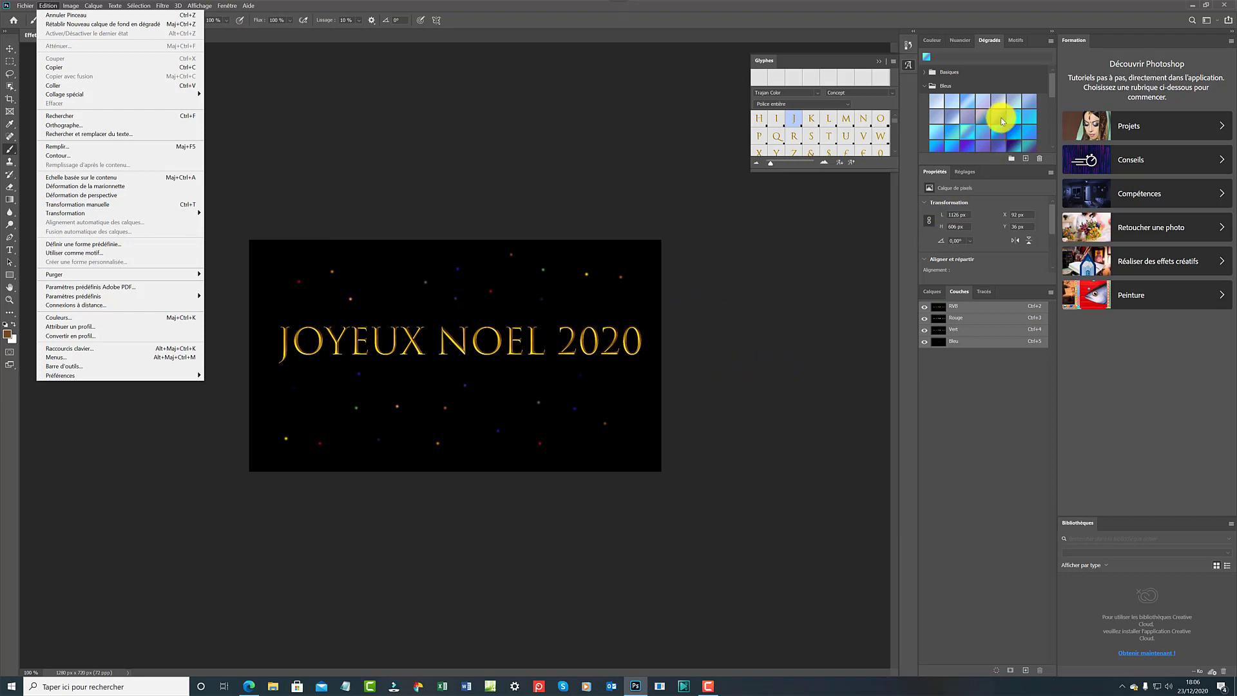
# Load the "Motifs hérités et plus" pattern set and expand its Motifs 2019 group
pyautogui.click(1018, 40)
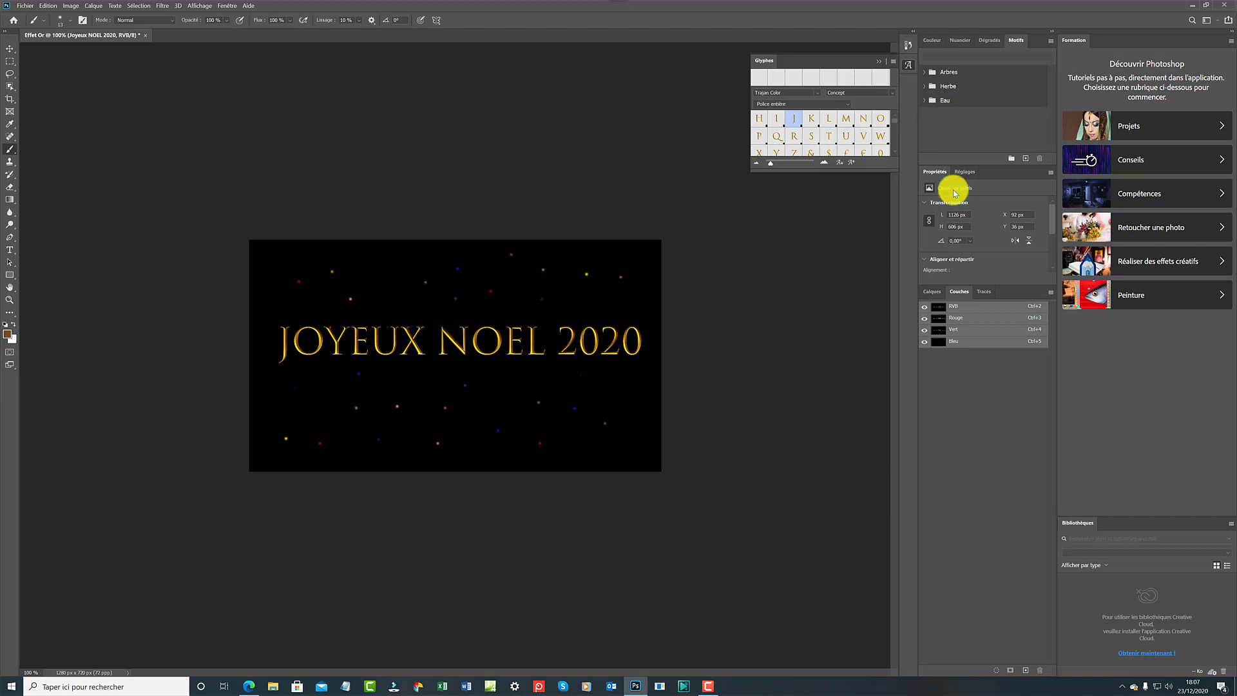
pyautogui.click(934, 100)
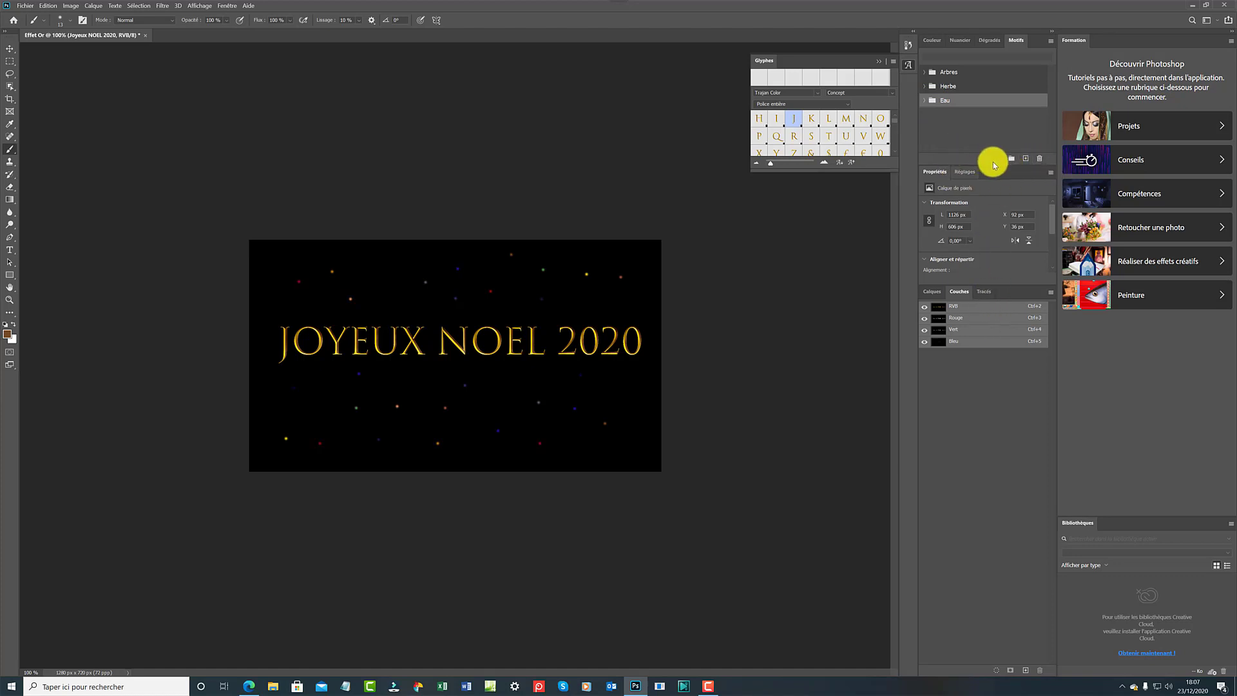
pyautogui.click(1051, 44)
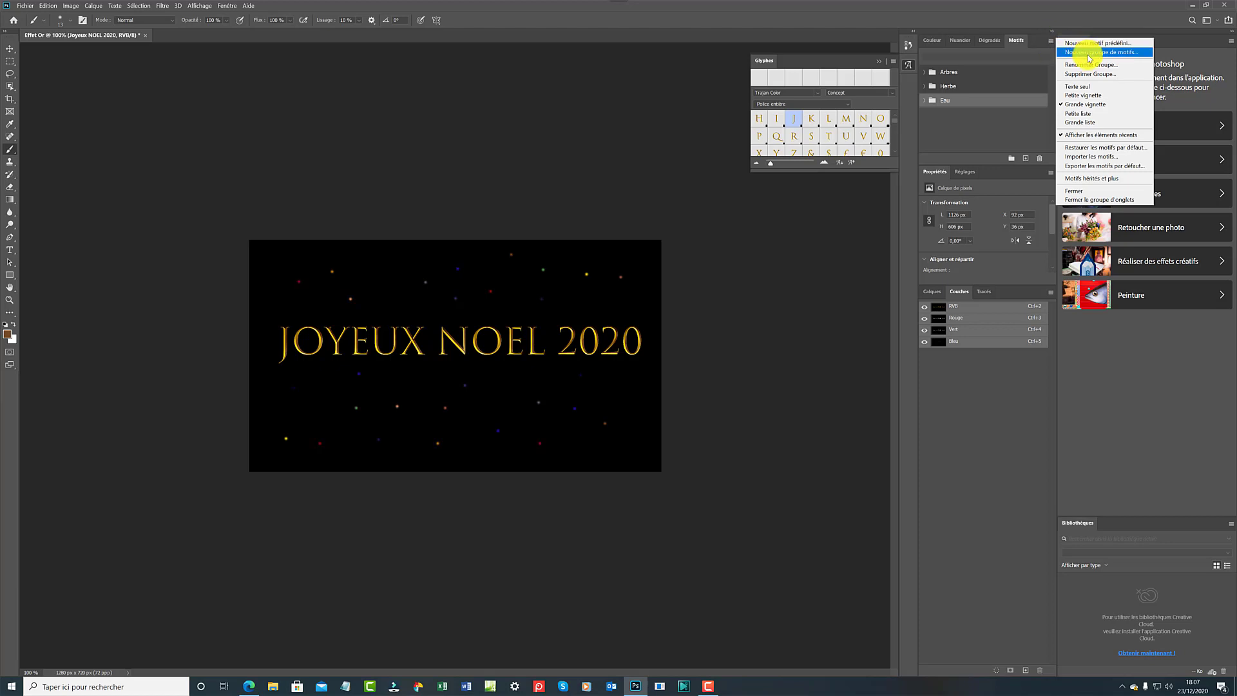
pyautogui.click(1098, 179)
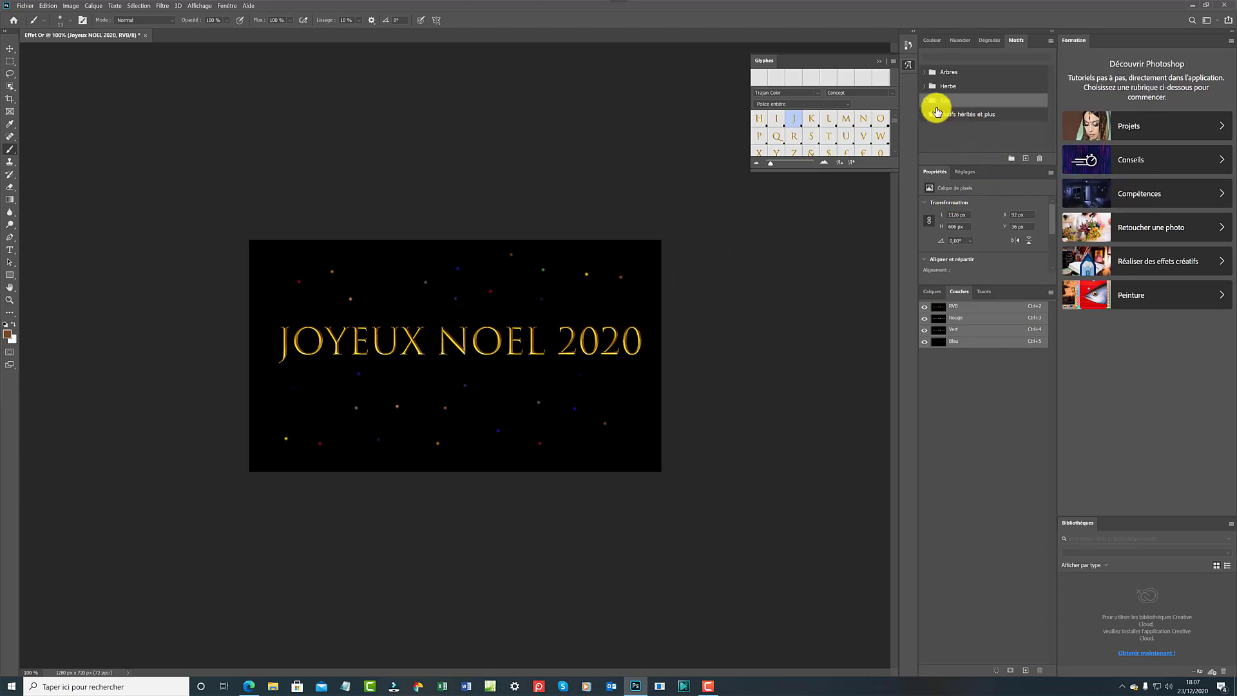
pyautogui.click(924, 115)
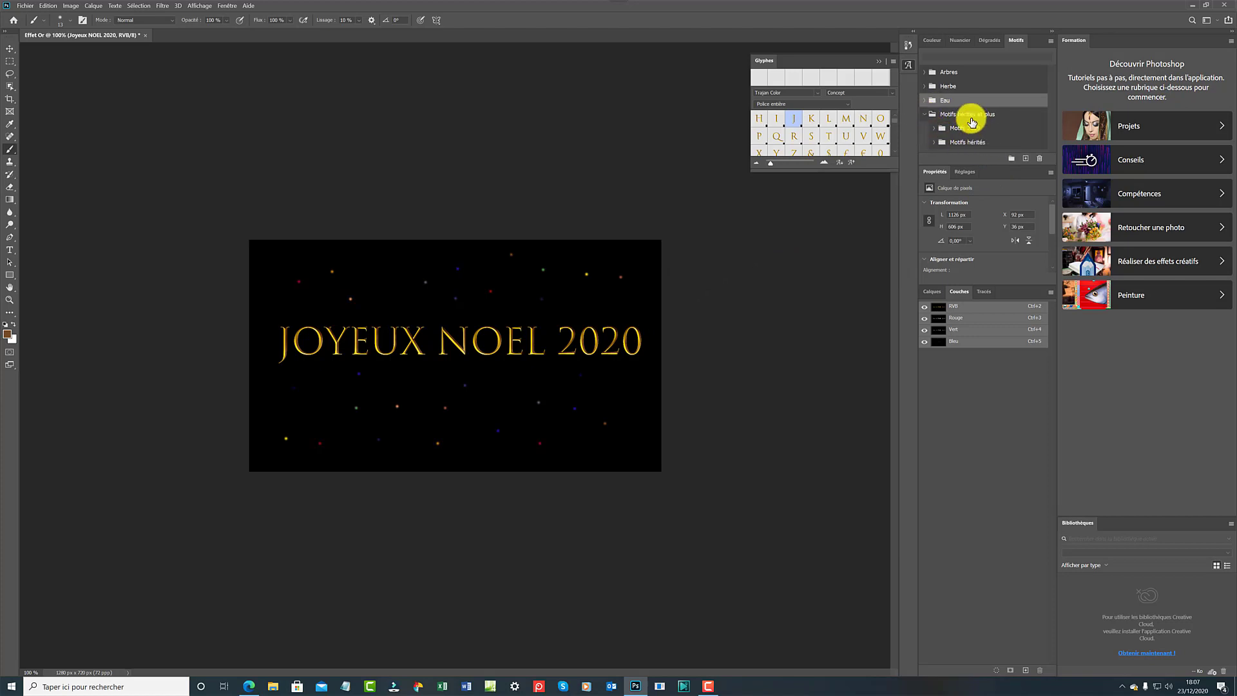
pyautogui.click(933, 127)
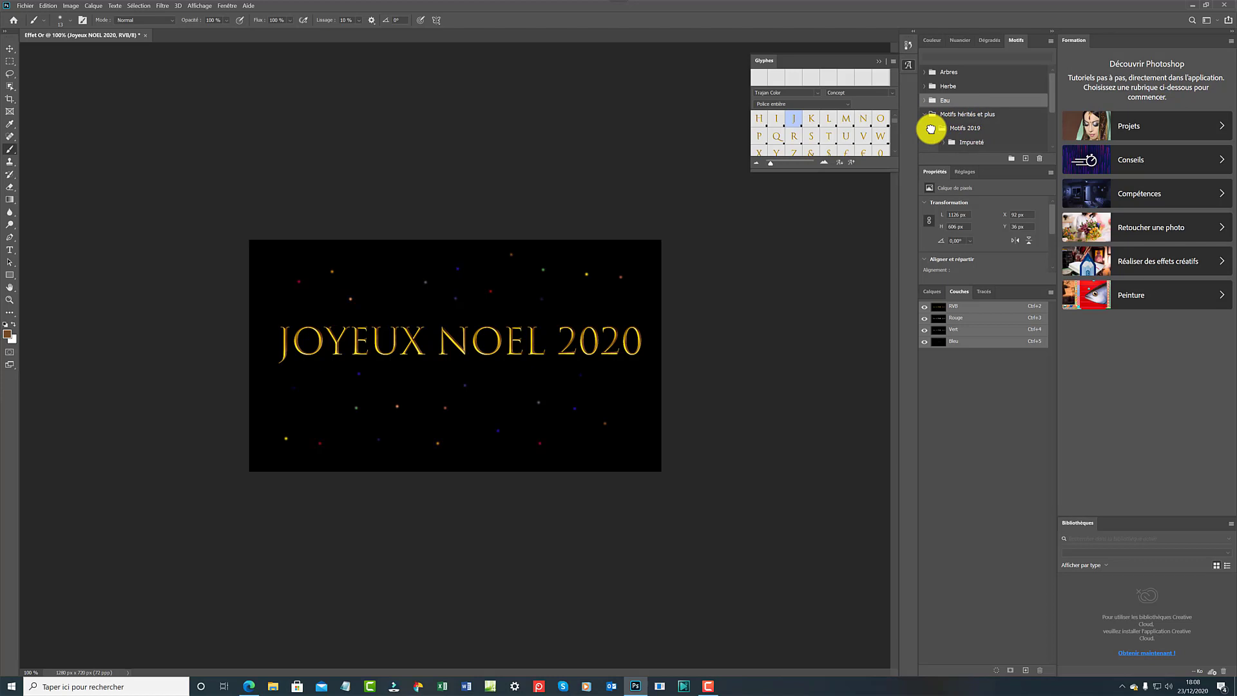
# Try the three Impureté patterns in turn as a pattern fill on the text and dots, from dark brown to beige
pyautogui.scroll(-1, 958, 147)
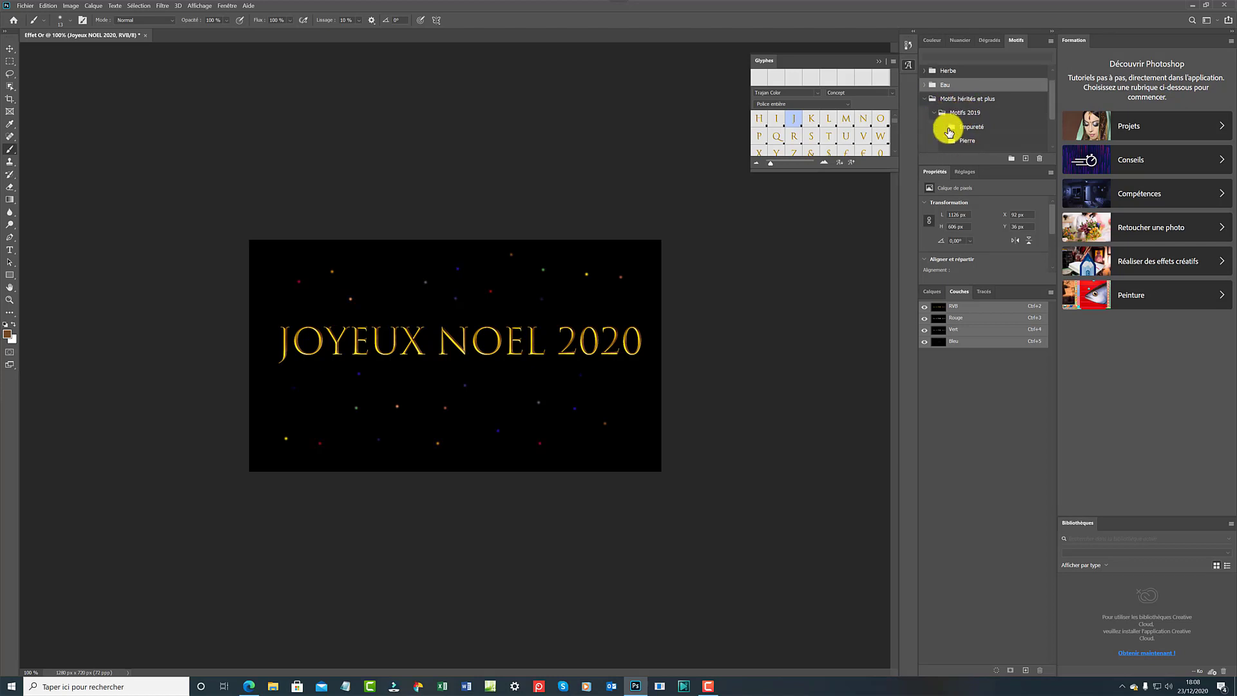
pyautogui.click(943, 131)
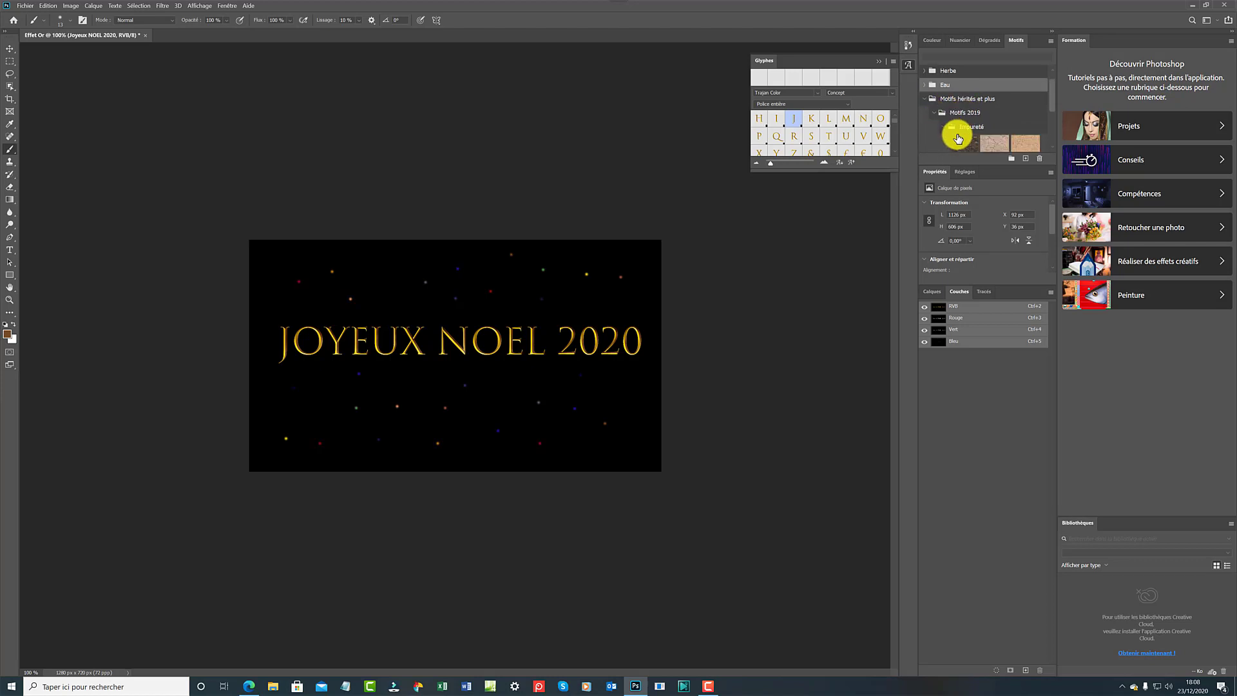
pyautogui.scroll(-1, 953, 129)
pyautogui.click(963, 136)
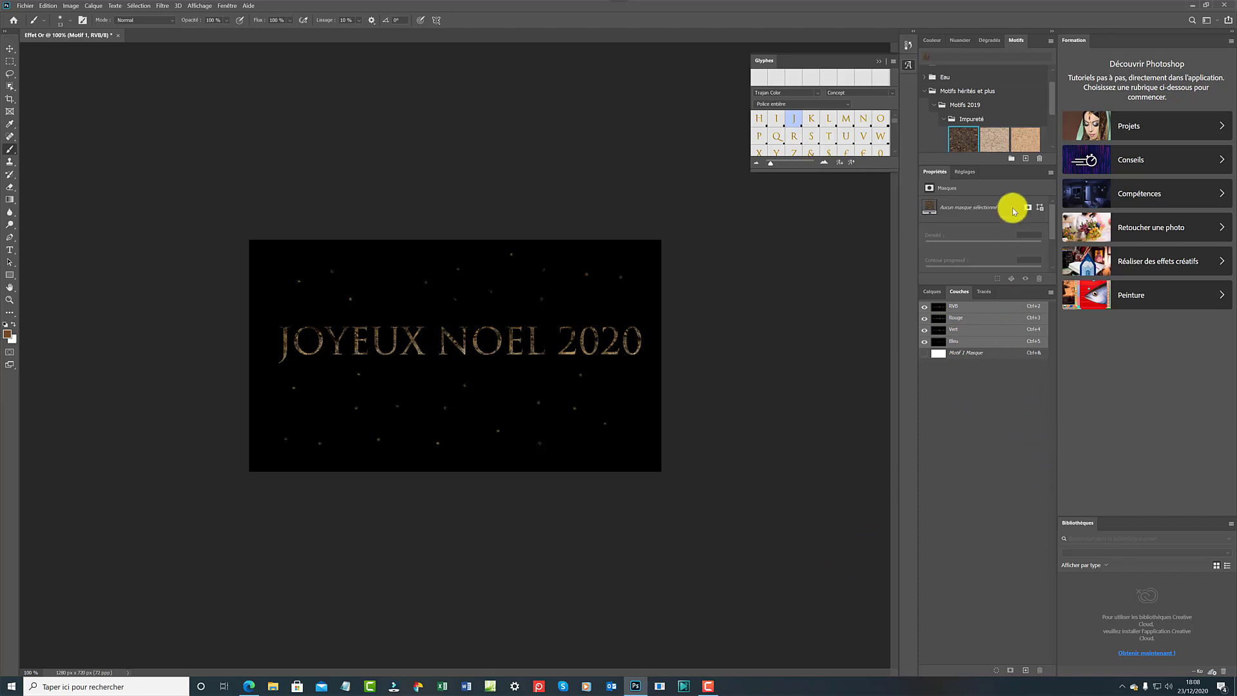
pyautogui.click(1001, 141)
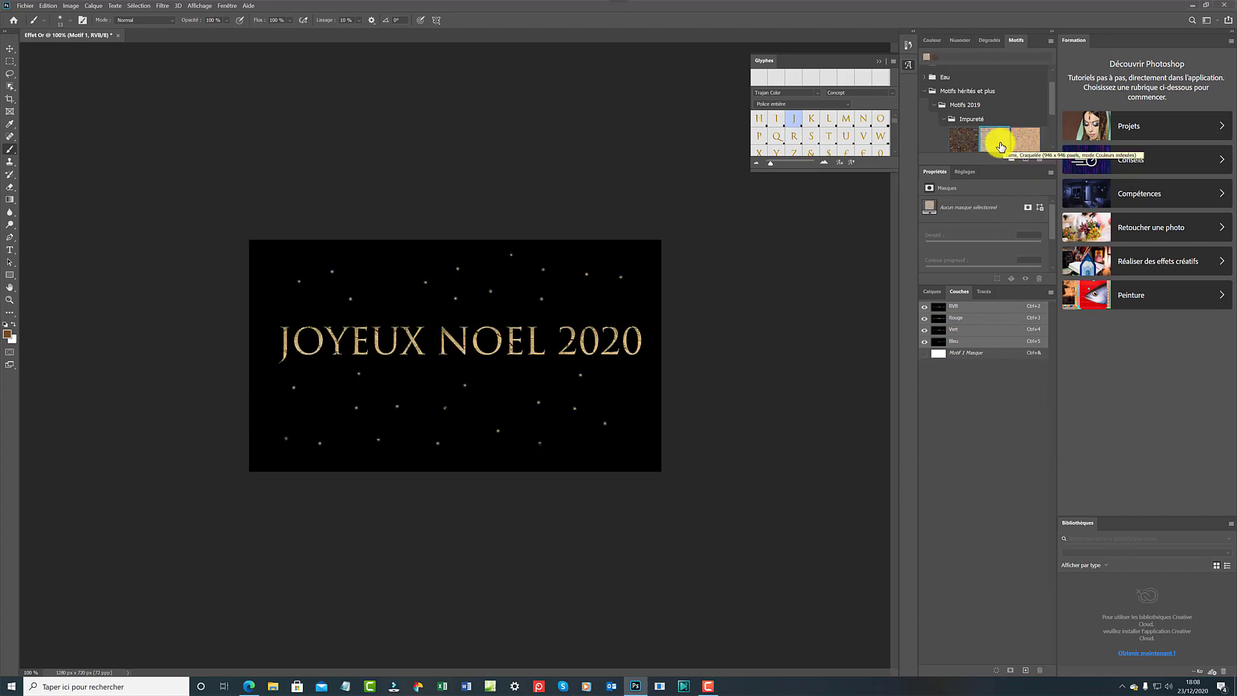
pyautogui.click(1034, 143)
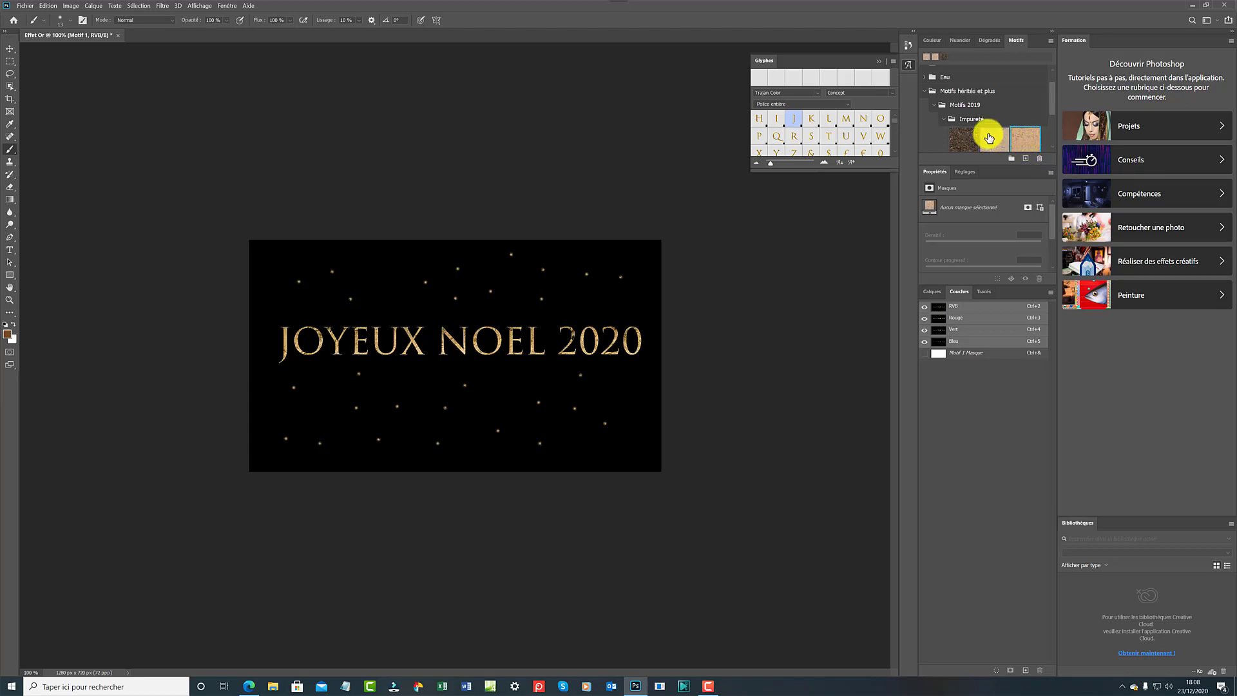
pyautogui.click(944, 119)
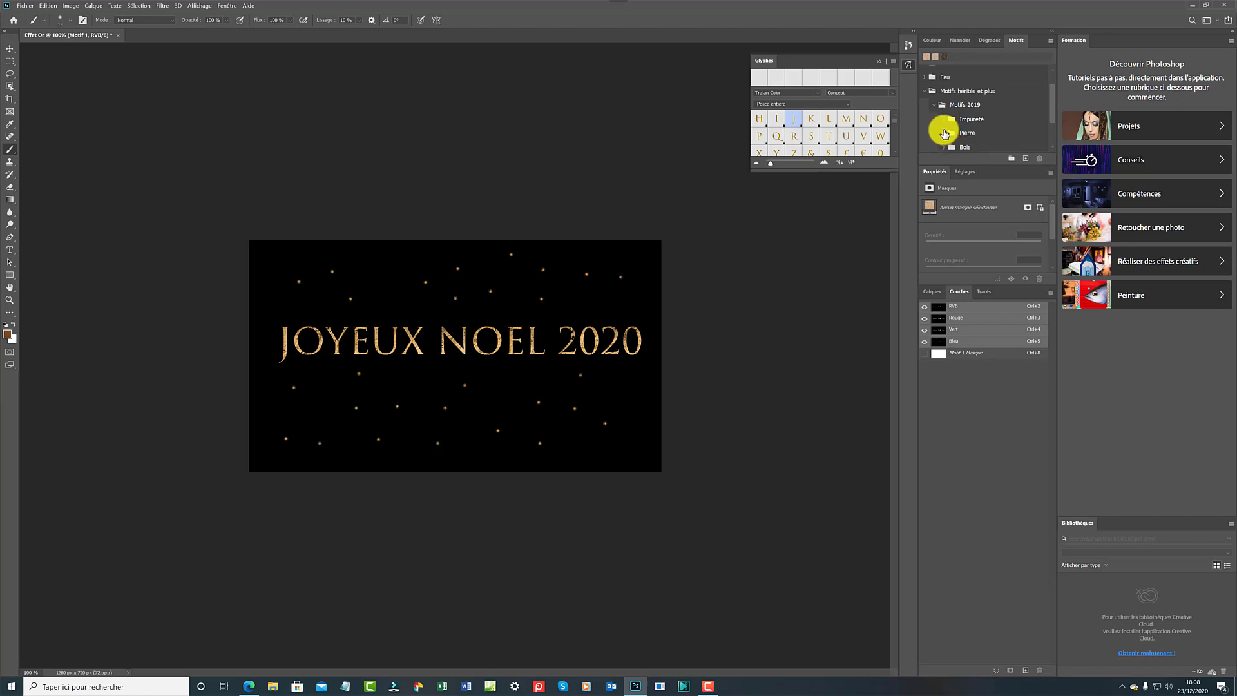
# Try the Pierre patterns in turn on the text and dots, starting with Marbre and ending with the grey Grès pattern
pyautogui.click(945, 137)
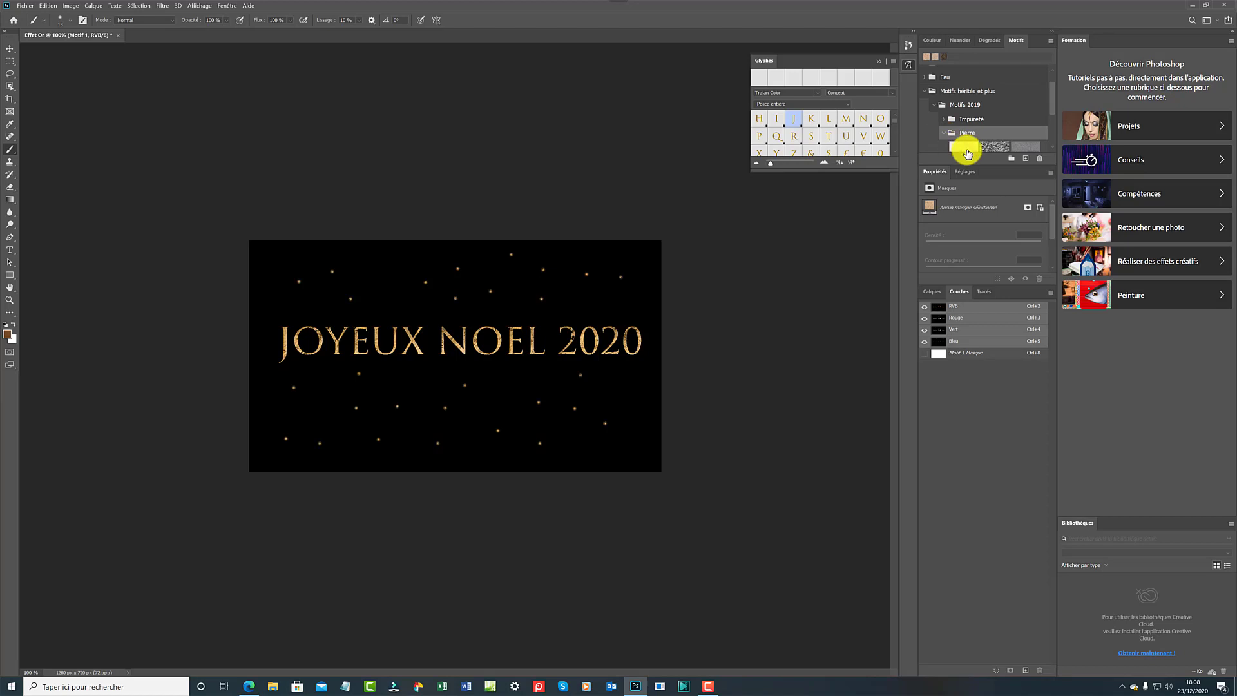
pyautogui.scroll(-3, 961, 125)
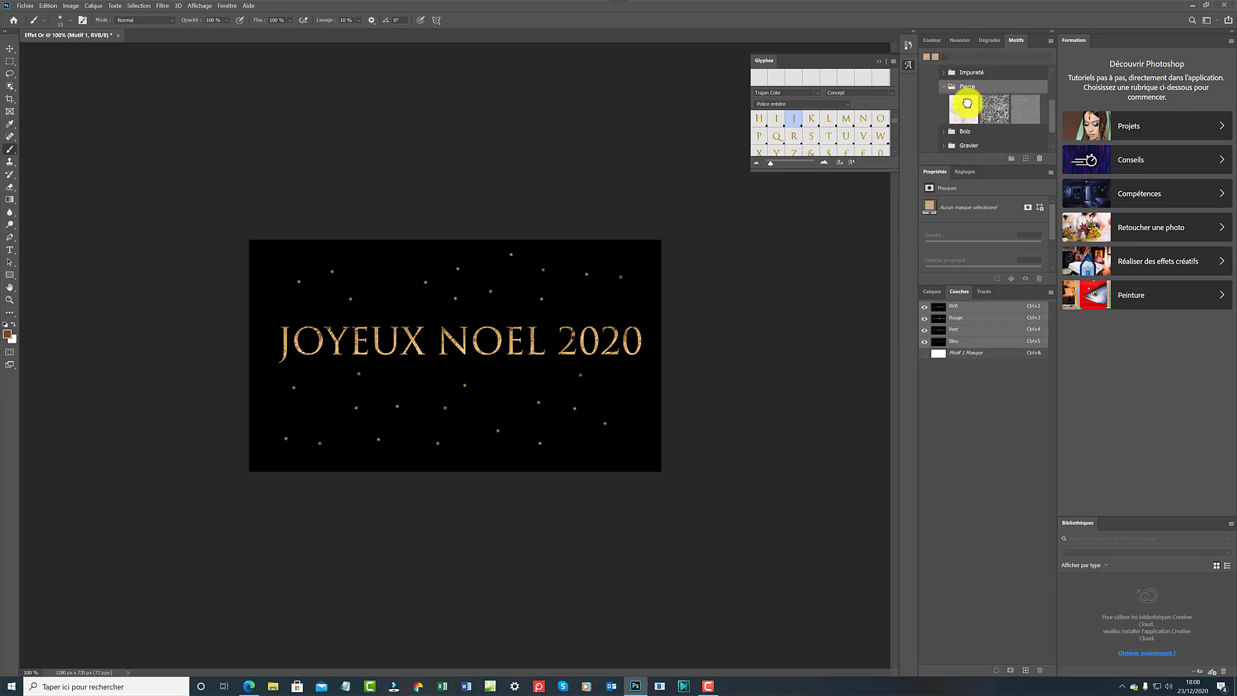
pyautogui.click(968, 107)
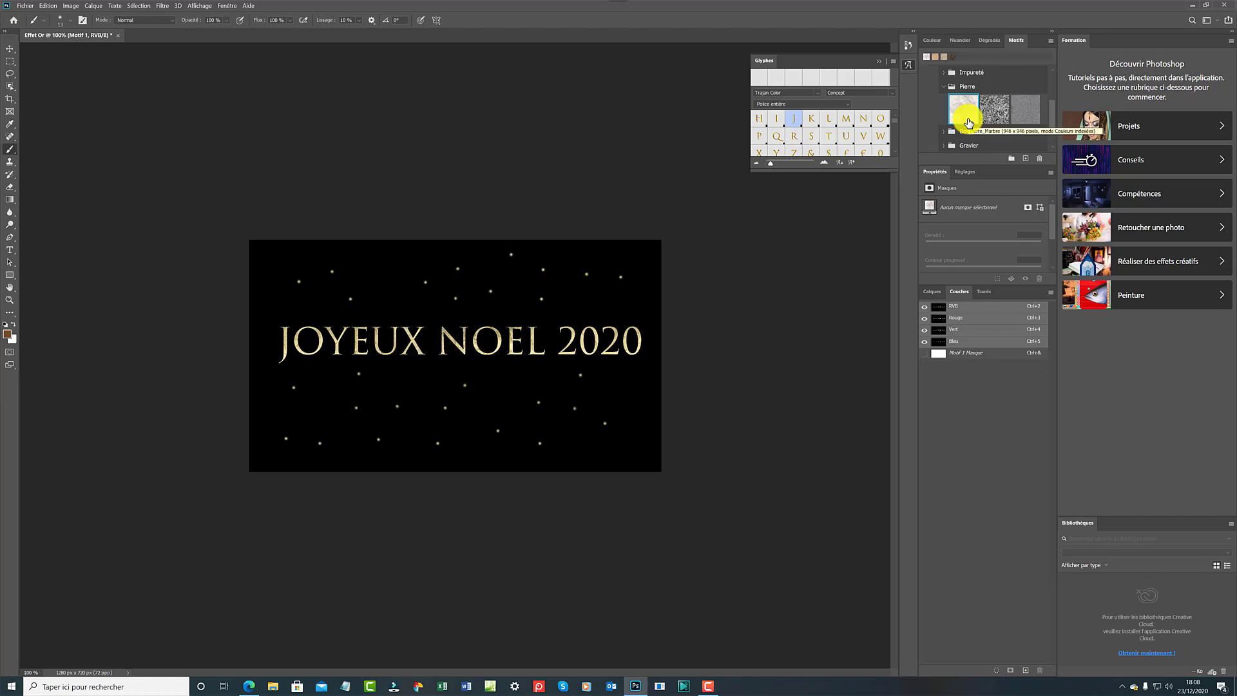
pyautogui.click(1003, 114)
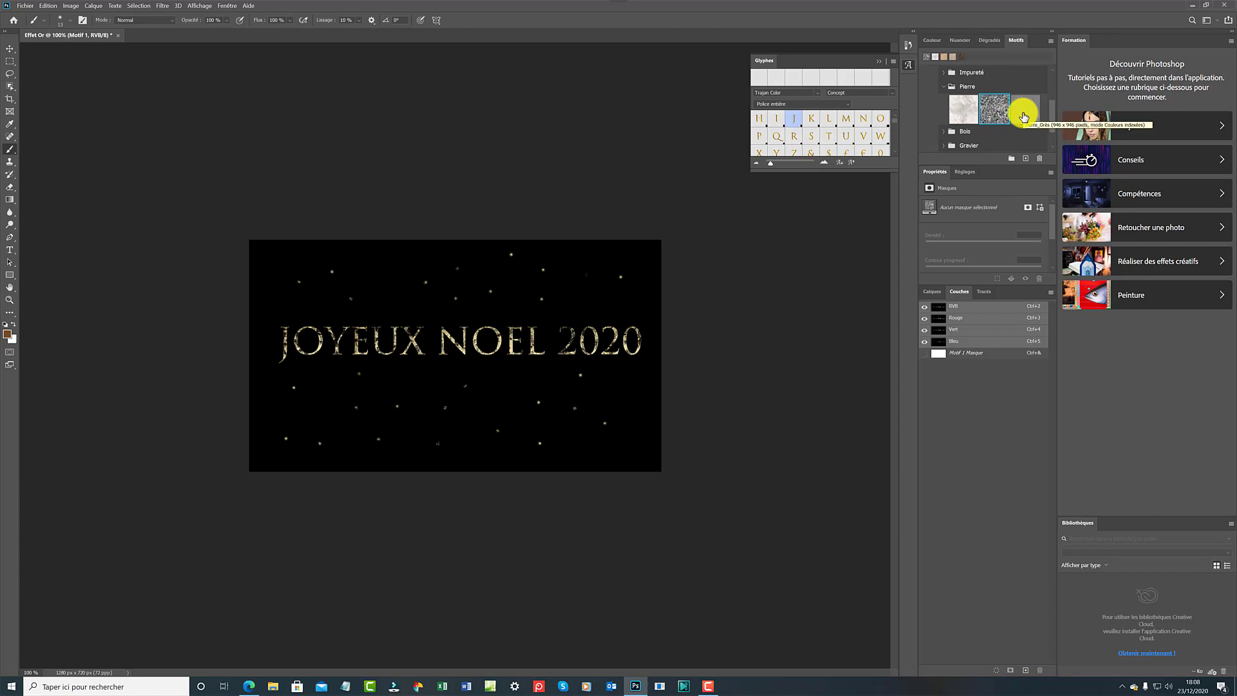
pyautogui.click(1024, 114)
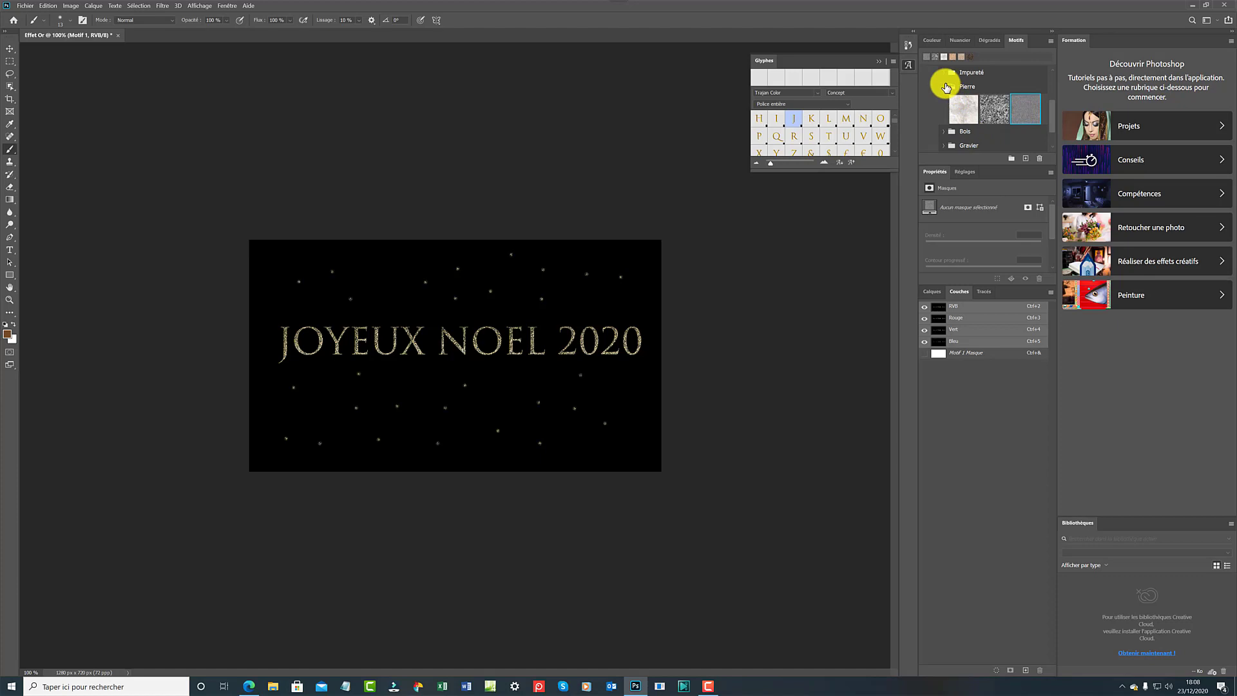
pyautogui.click(944, 86)
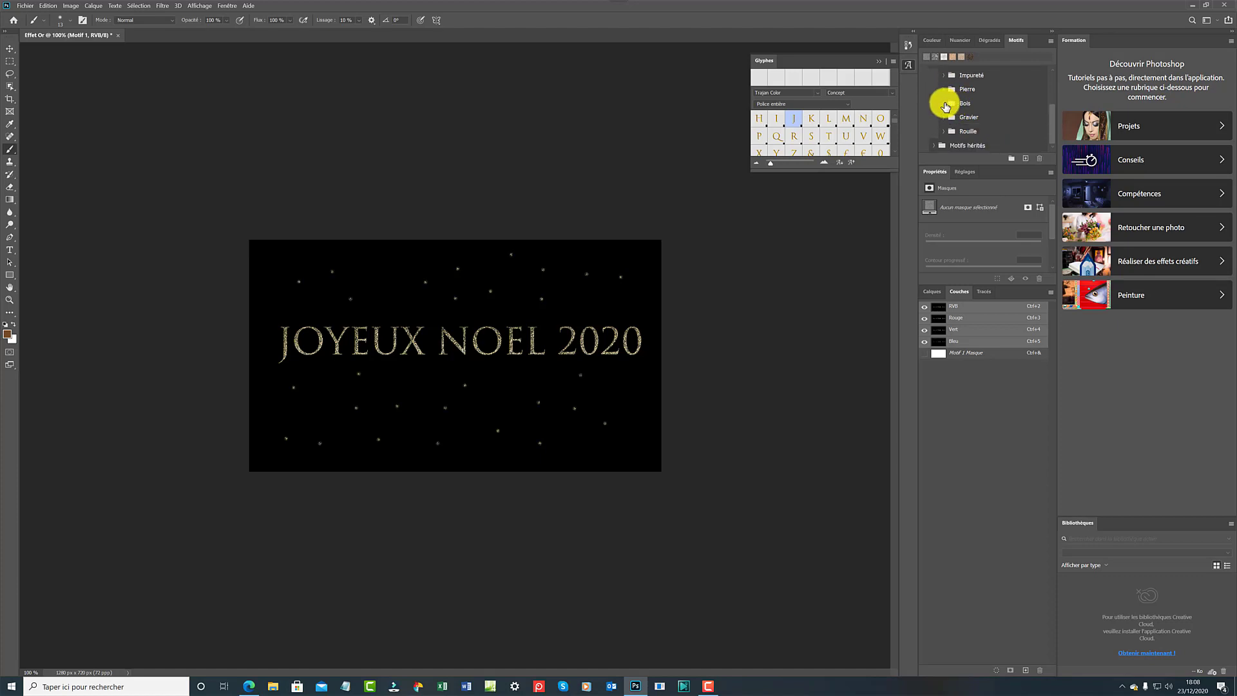
# Try the three Bois patterns in turn on the text and dots, from the brown Planche pattern to the light wood one
pyautogui.click(945, 104)
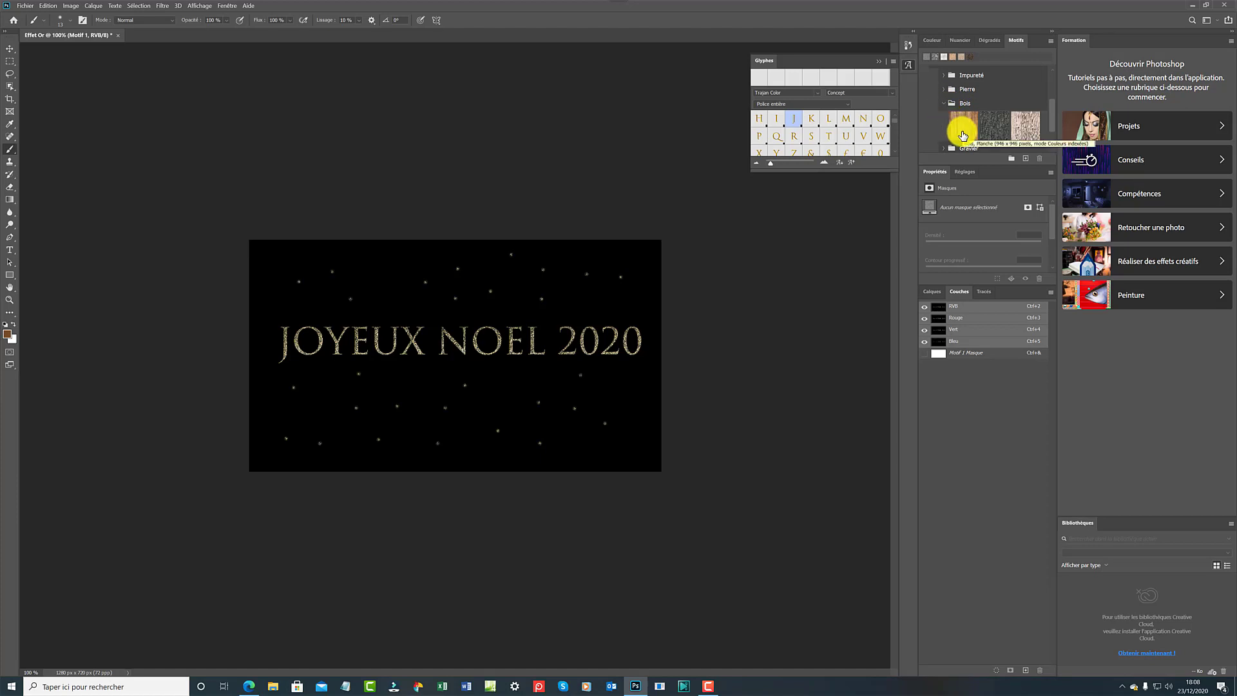
pyautogui.click(964, 134)
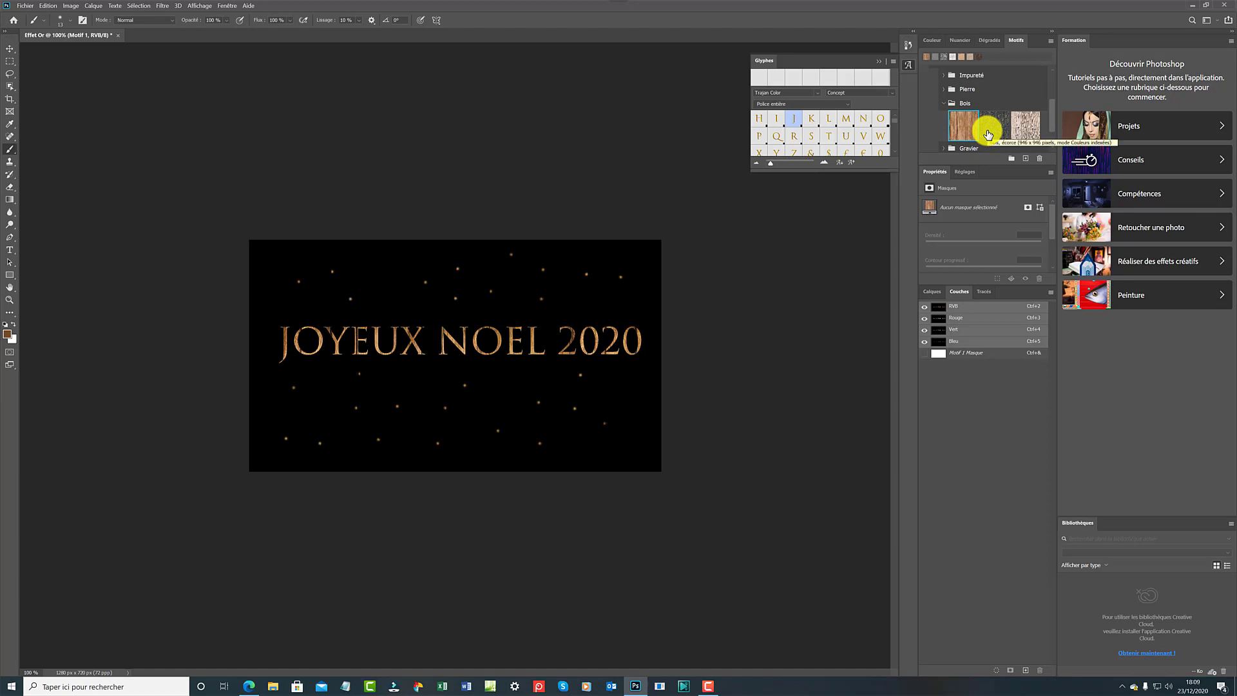
pyautogui.click(987, 131)
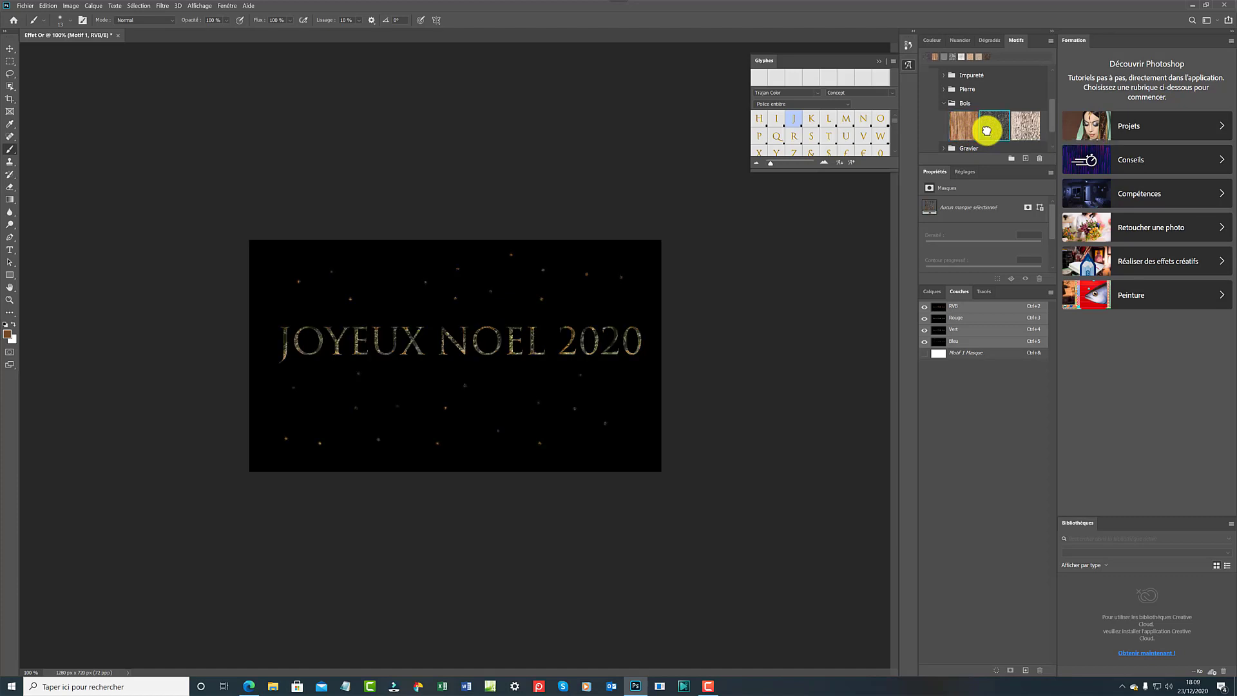
pyautogui.click(1024, 136)
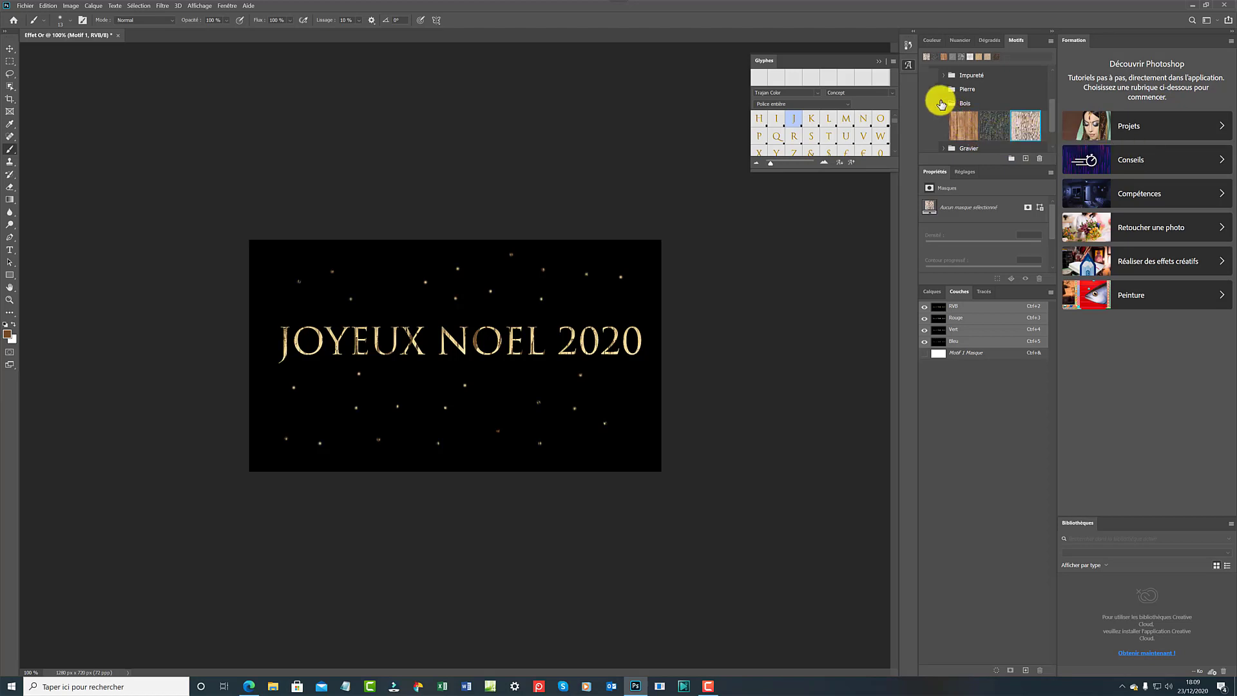
pyautogui.click(942, 103)
pyautogui.click(941, 102)
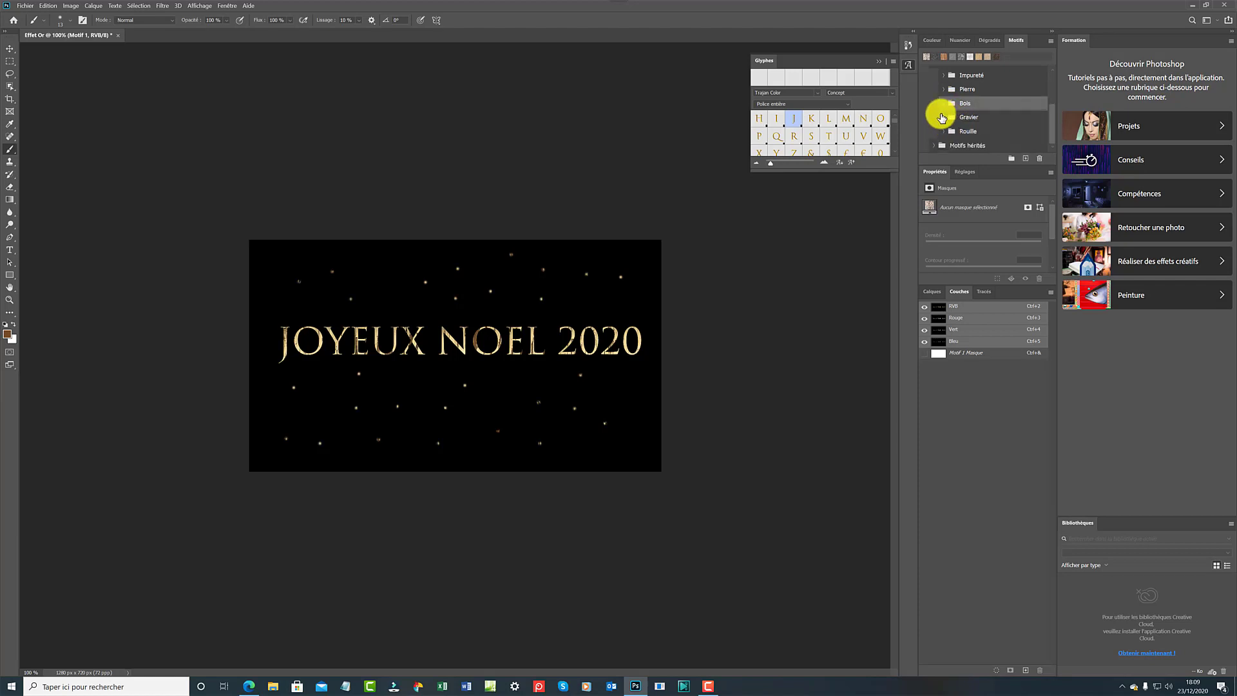
# Try the three Gravier patterns in turn on the text and dots, from light grey through reddish-brown to dark grey gravel
pyautogui.click(942, 116)
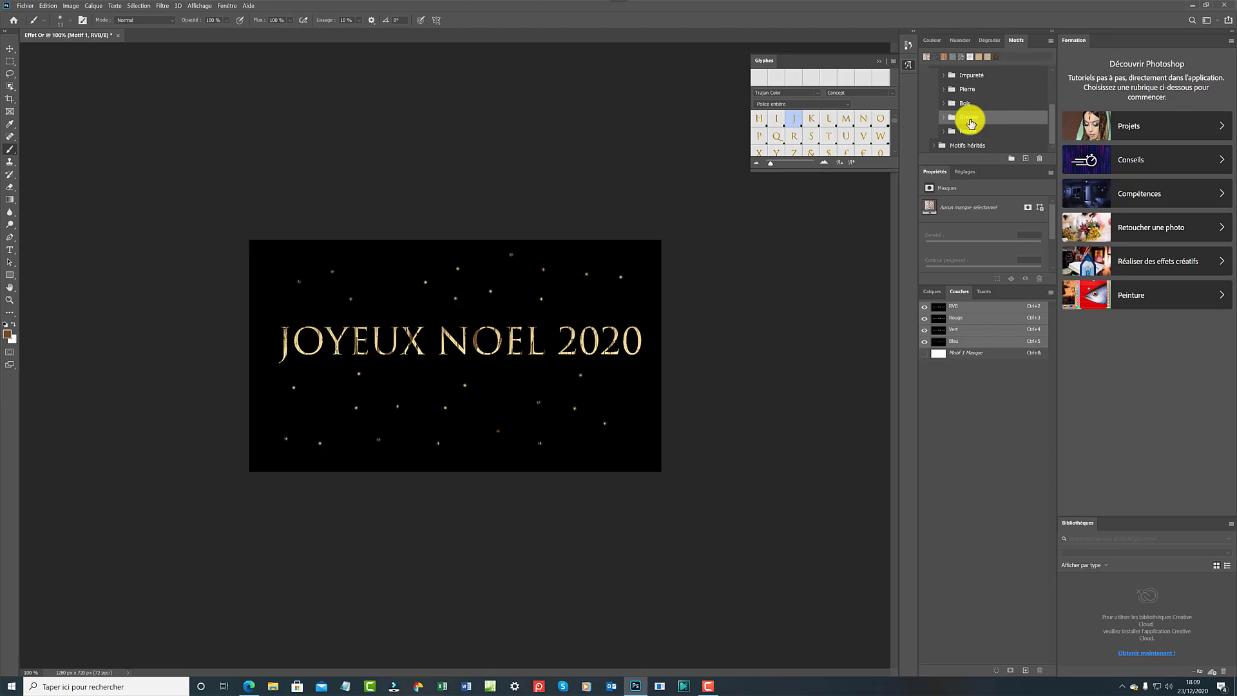
pyautogui.click(943, 118)
pyautogui.click(956, 136)
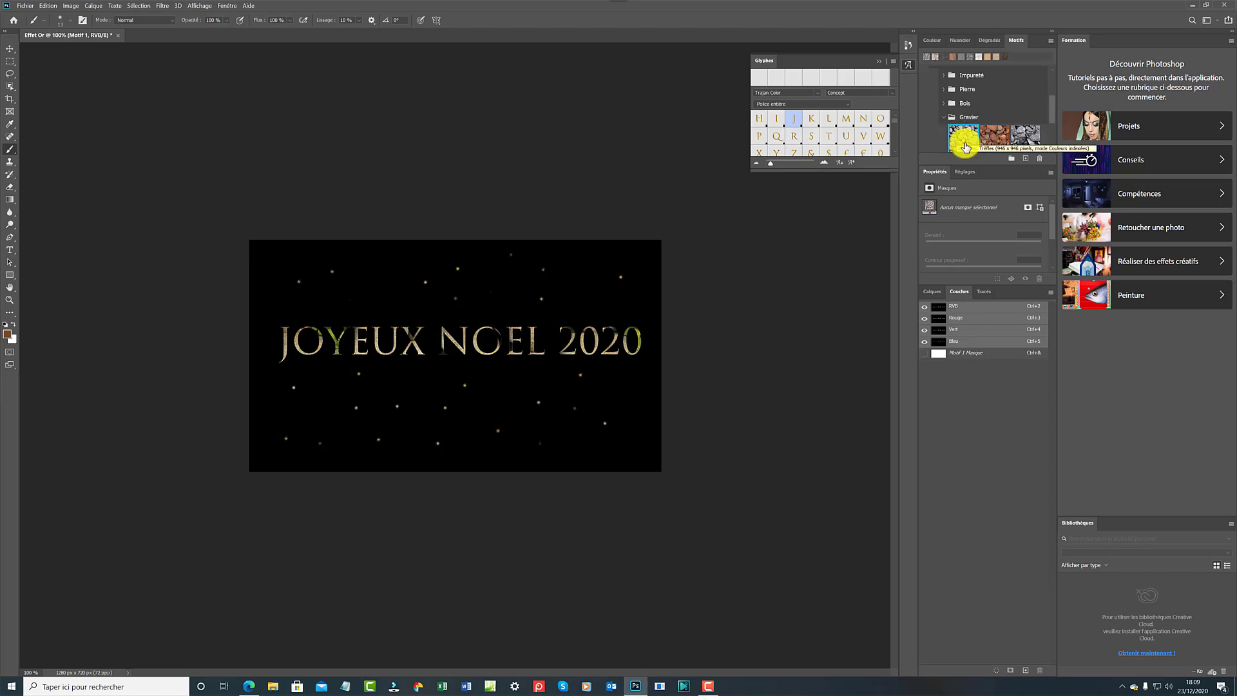
pyautogui.click(998, 139)
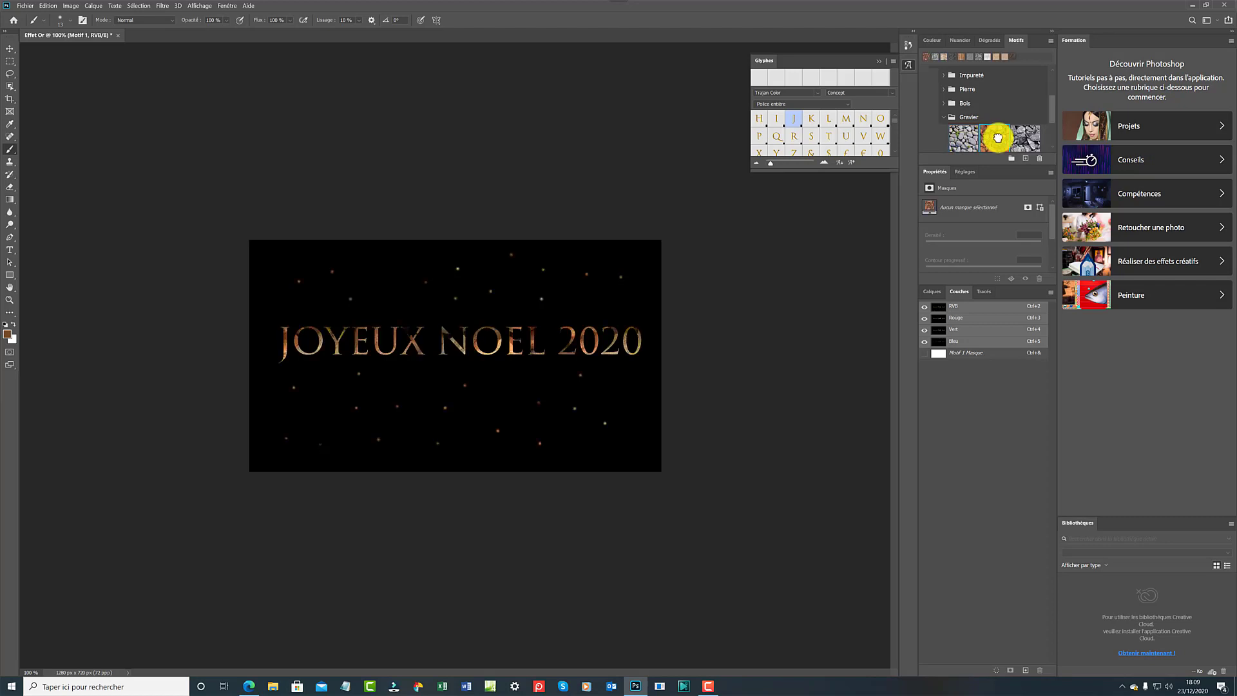
pyautogui.click(1026, 145)
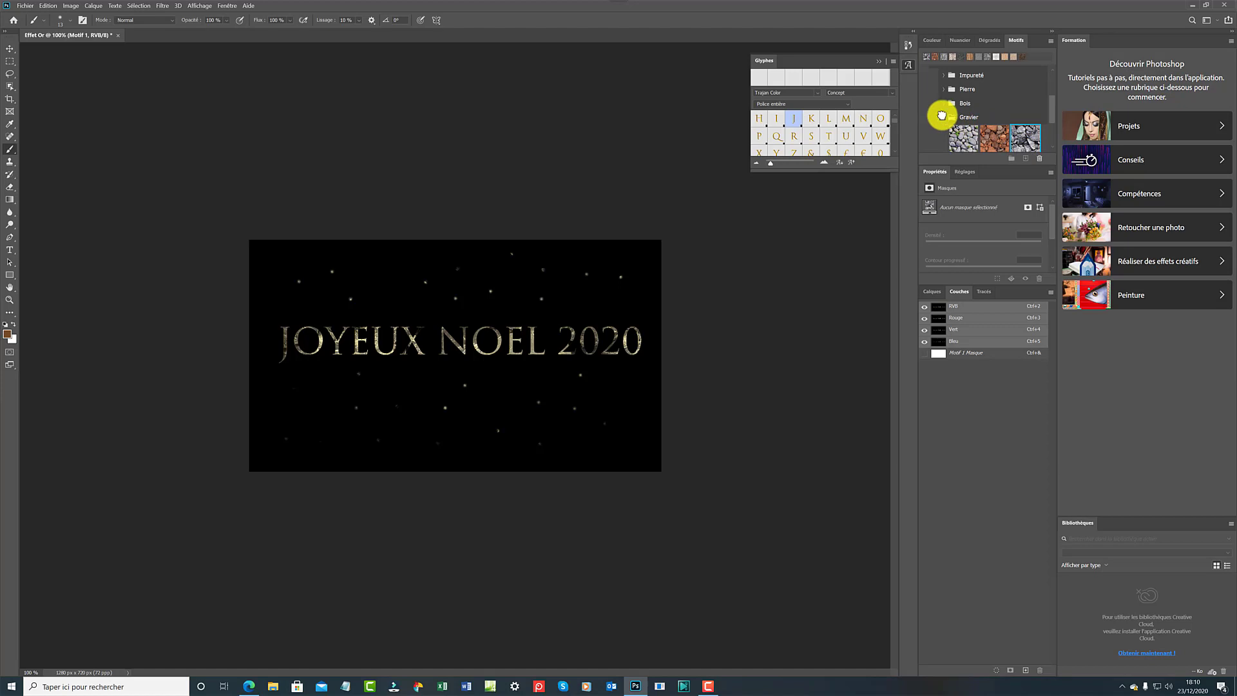
pyautogui.click(943, 117)
# Try the three Rouille patterns in turn on the text and dots, ending with the pale grey one
pyautogui.scroll(2, 969, 124)
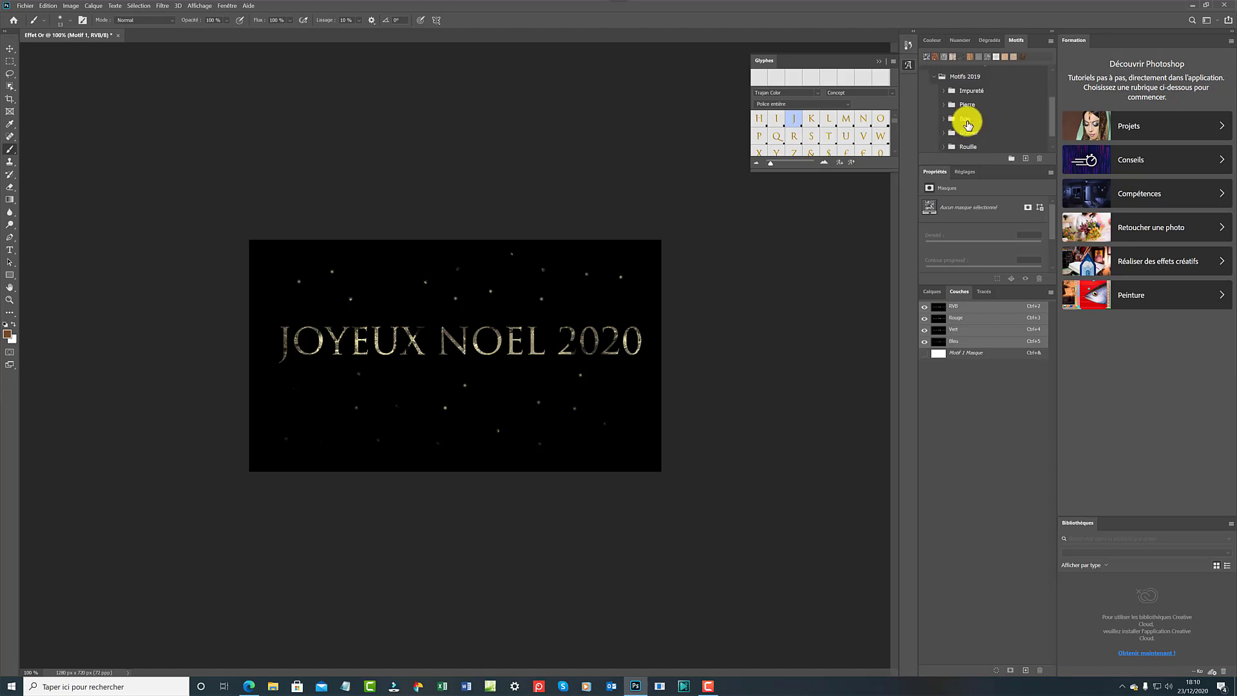
pyautogui.scroll(-2, 968, 124)
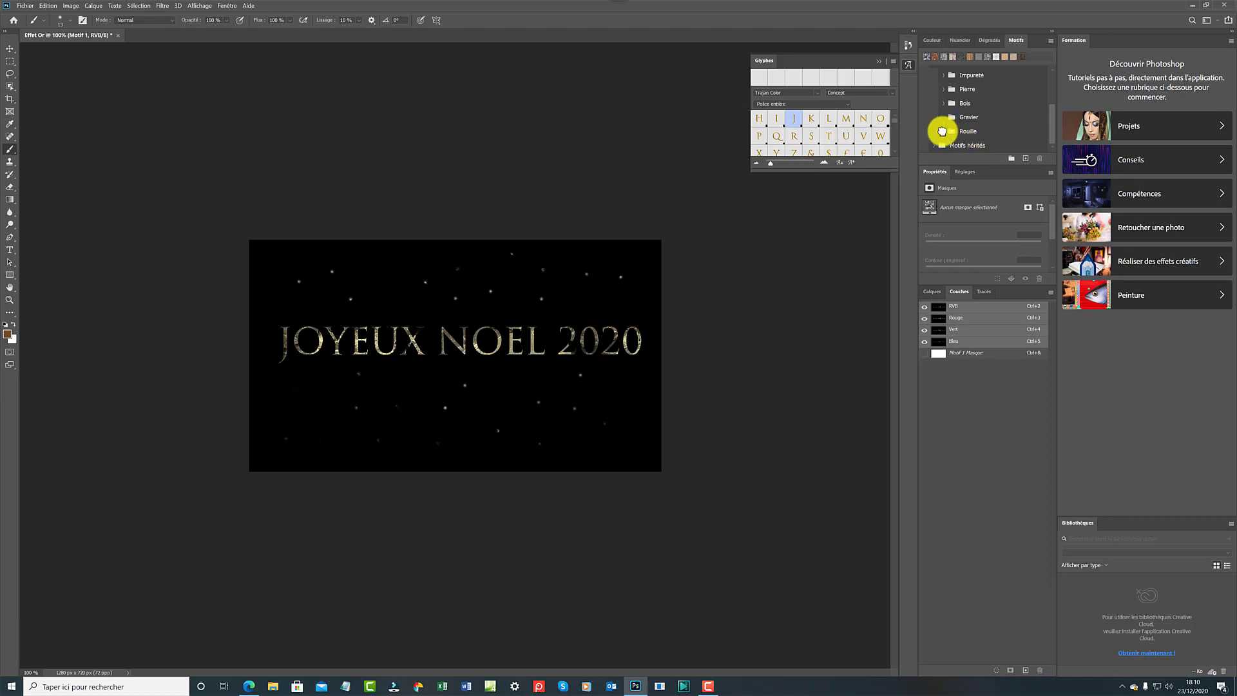
pyautogui.click(944, 131)
pyautogui.scroll(-1, 965, 153)
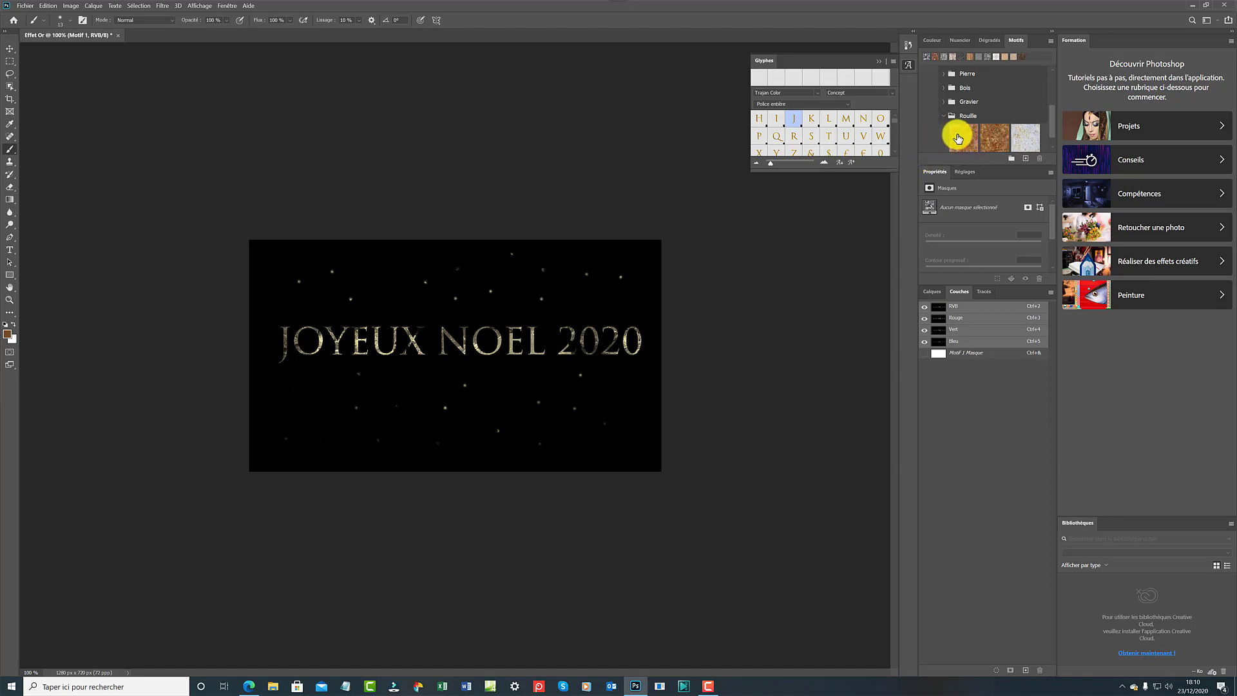
pyautogui.click(958, 137)
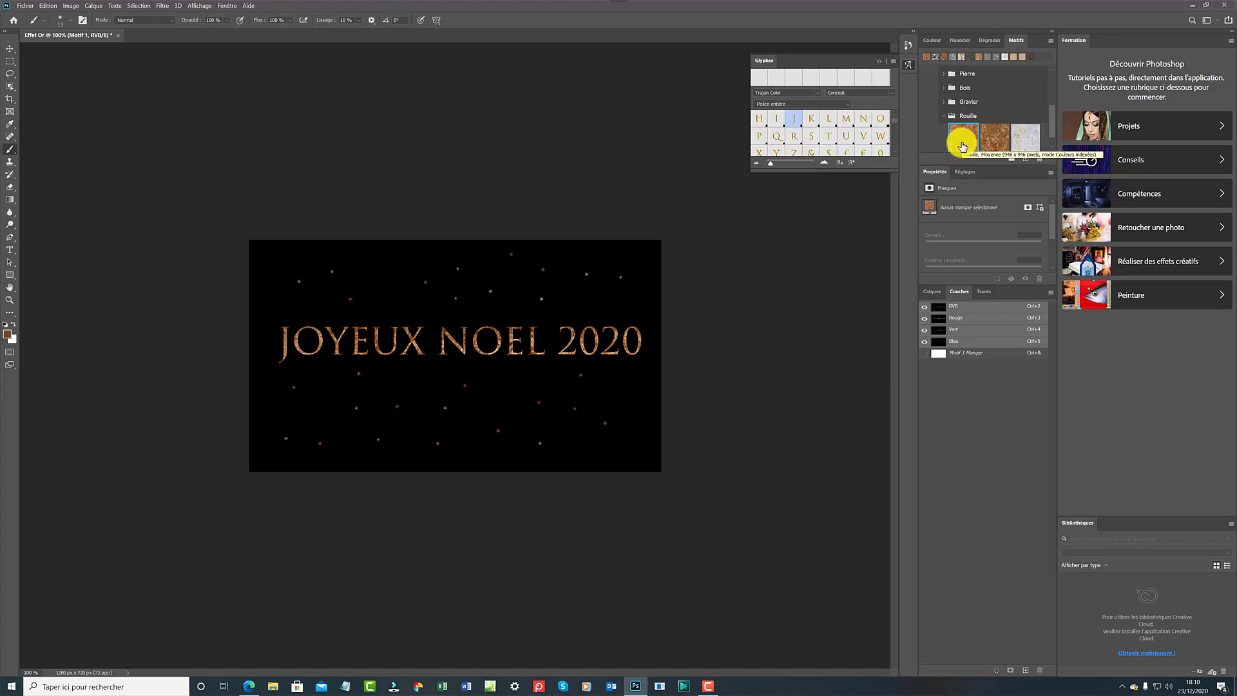
pyautogui.click(999, 141)
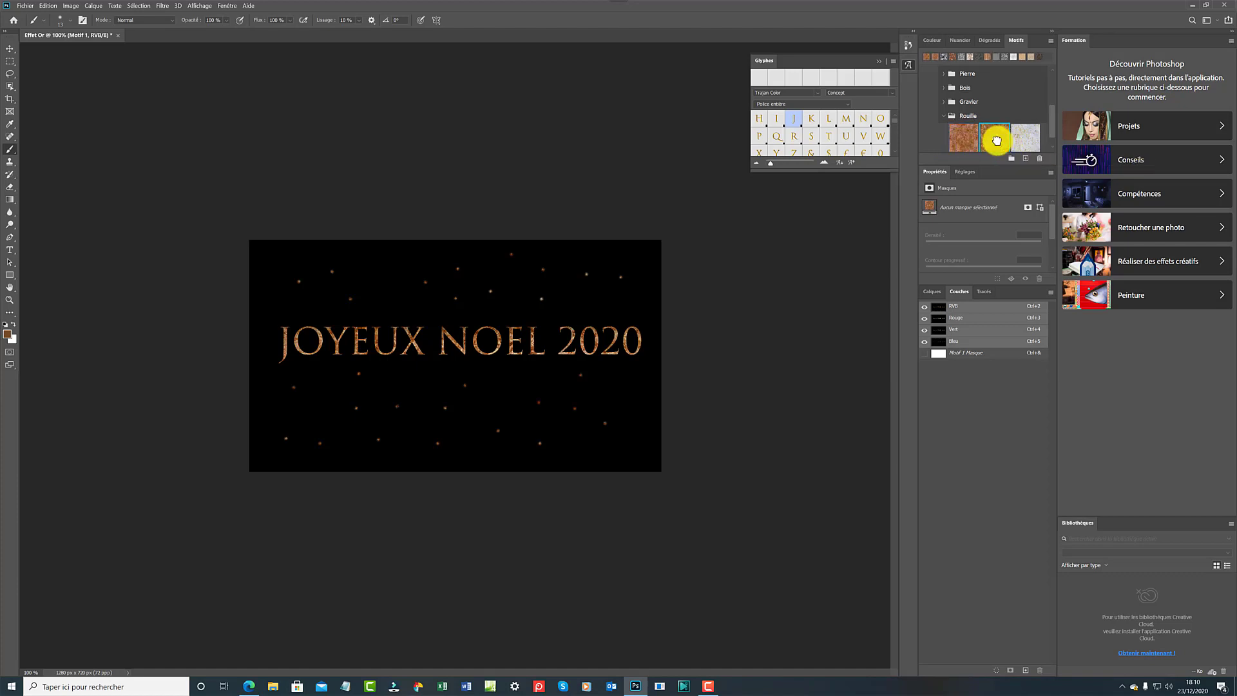
pyautogui.click(1031, 142)
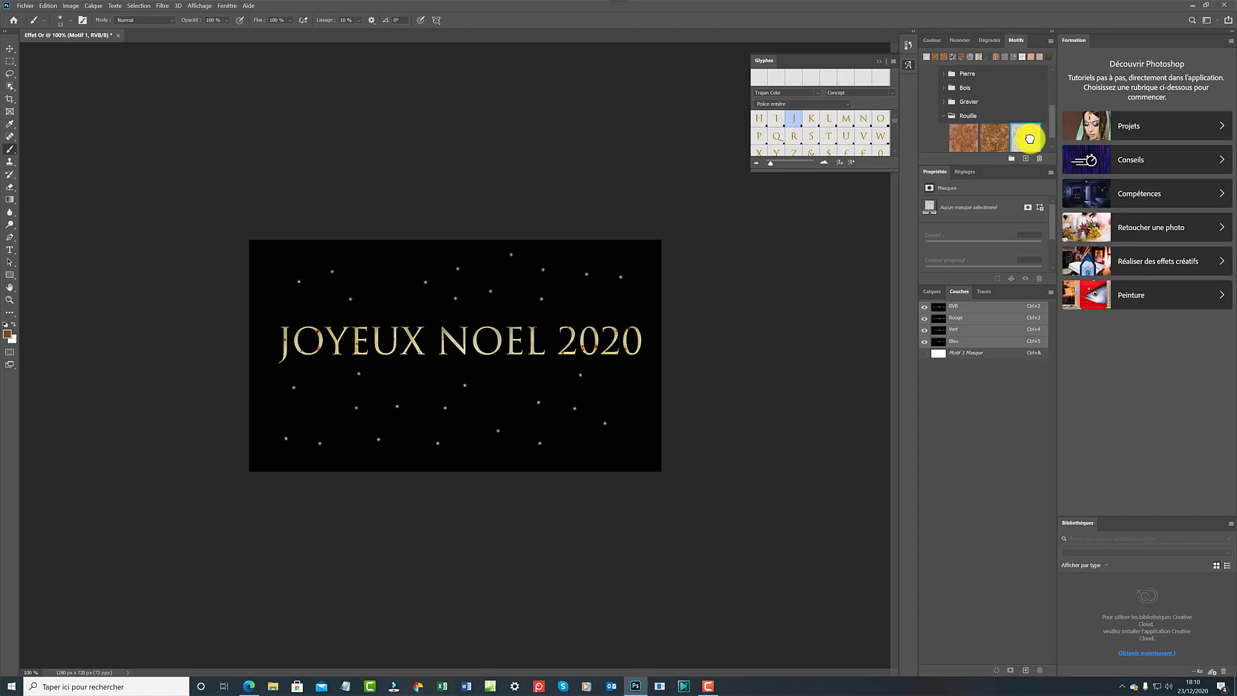
pyautogui.click(943, 115)
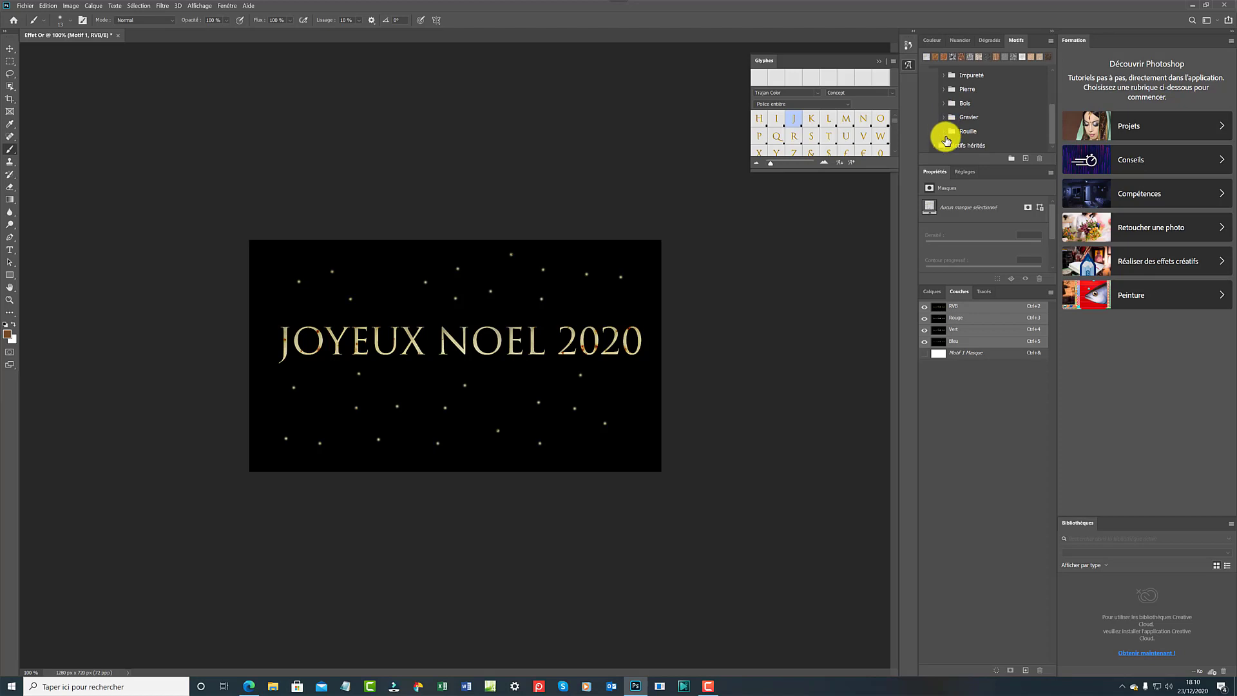
# Apply the purple-pink flower pattern from the Nature group of Motifs hérités to the text and dots
pyautogui.click(934, 147)
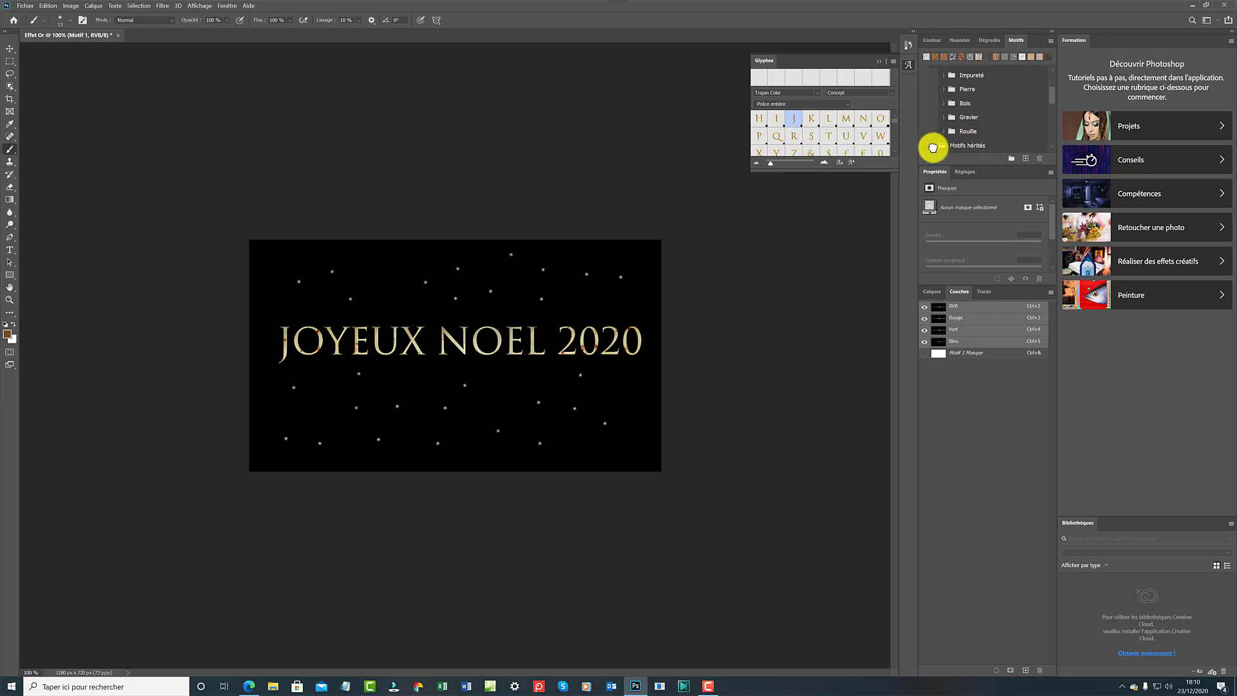
pyautogui.scroll(-5, 969, 137)
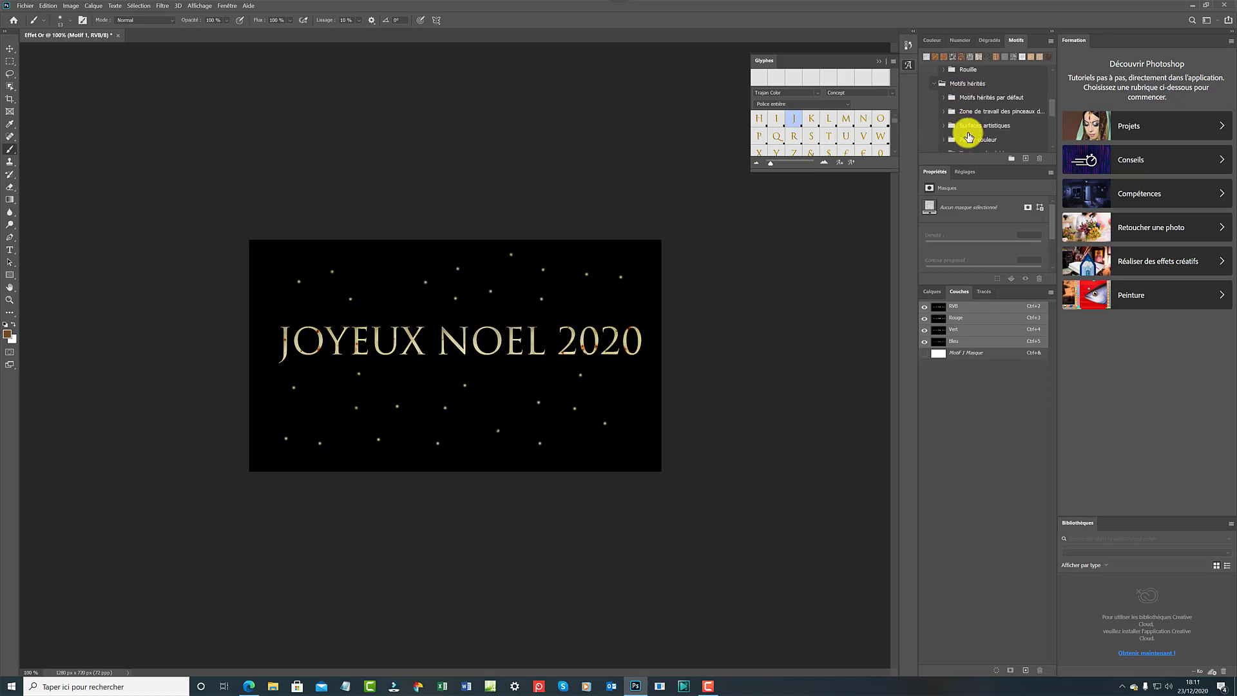
pyautogui.scroll(-5, 969, 137)
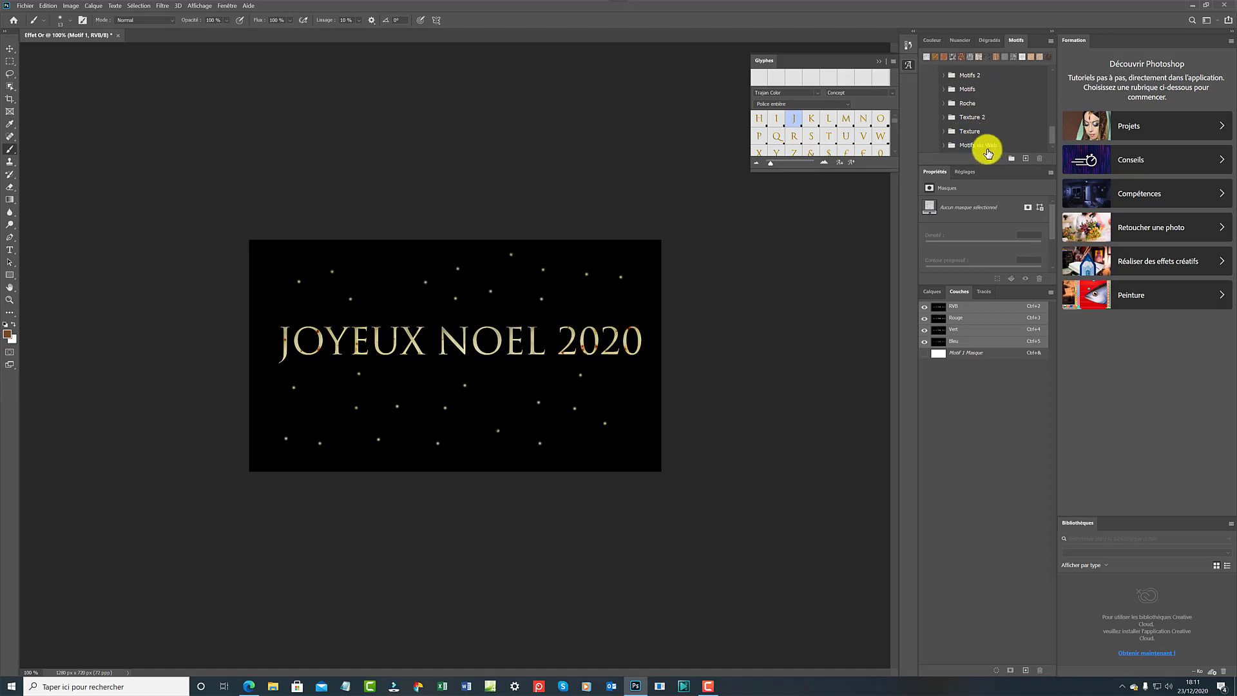
pyautogui.scroll(2, 945, 137)
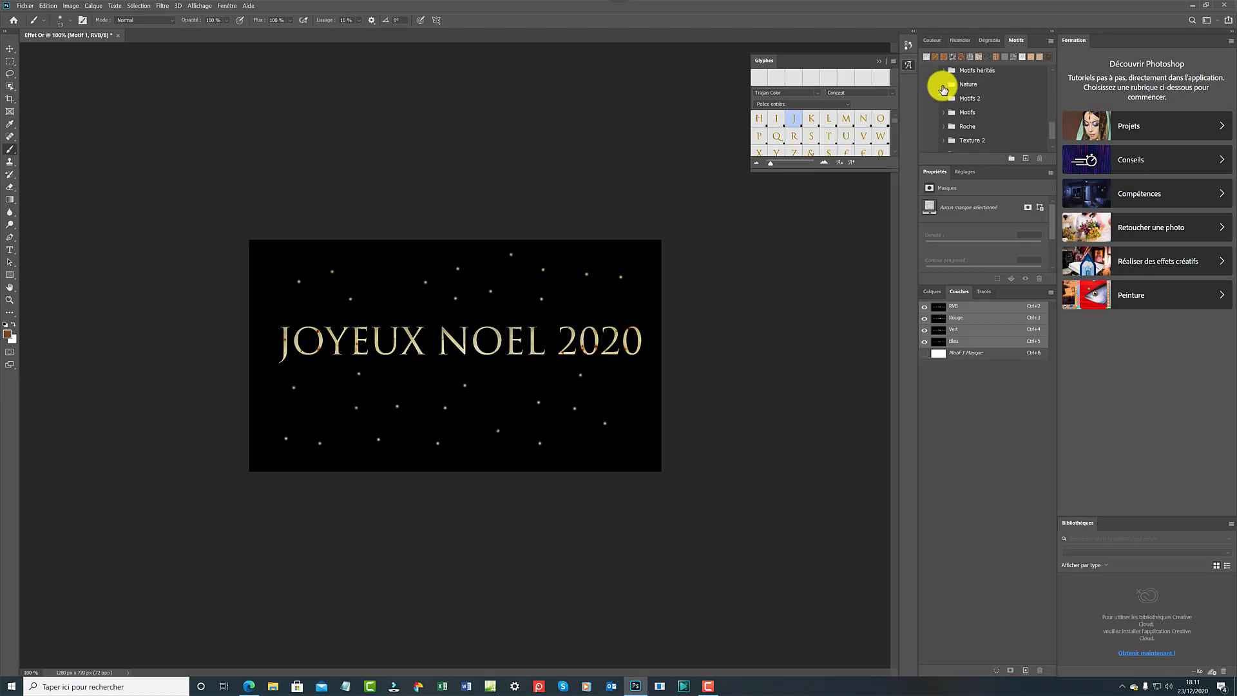
pyautogui.click(943, 85)
pyautogui.scroll(-2, 963, 119)
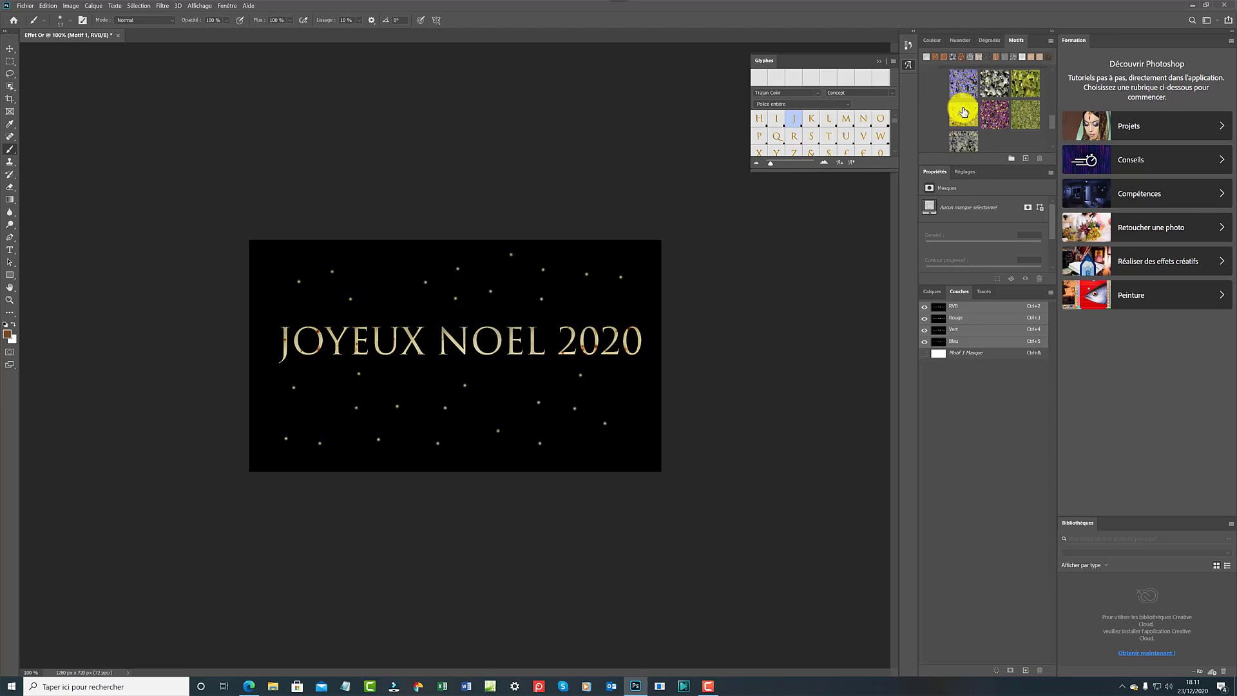
pyautogui.scroll(1, 970, 128)
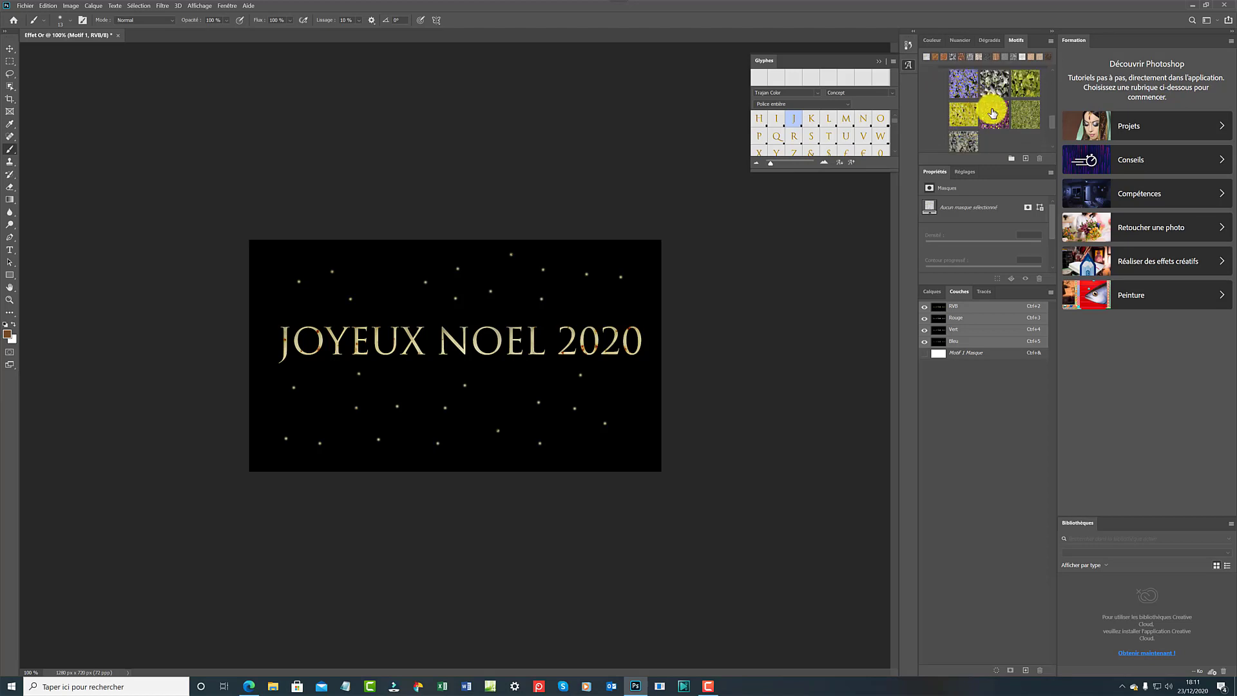
pyautogui.click(991, 109)
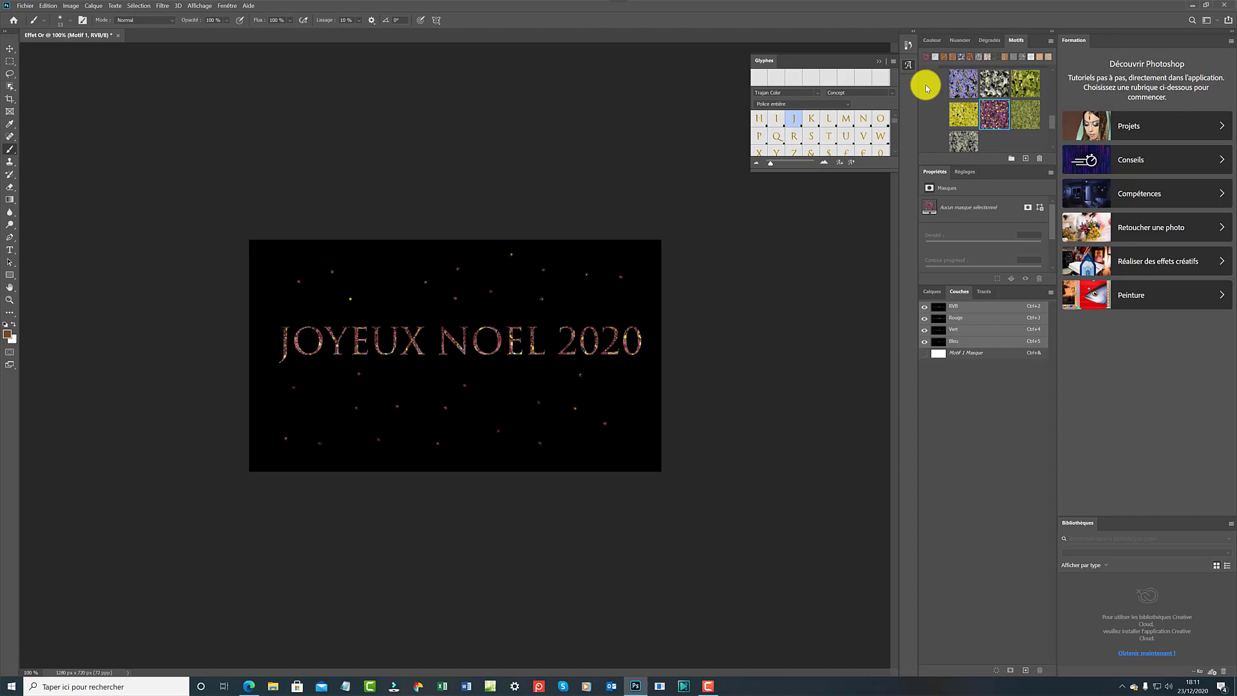
pyautogui.scroll(2, 932, 103)
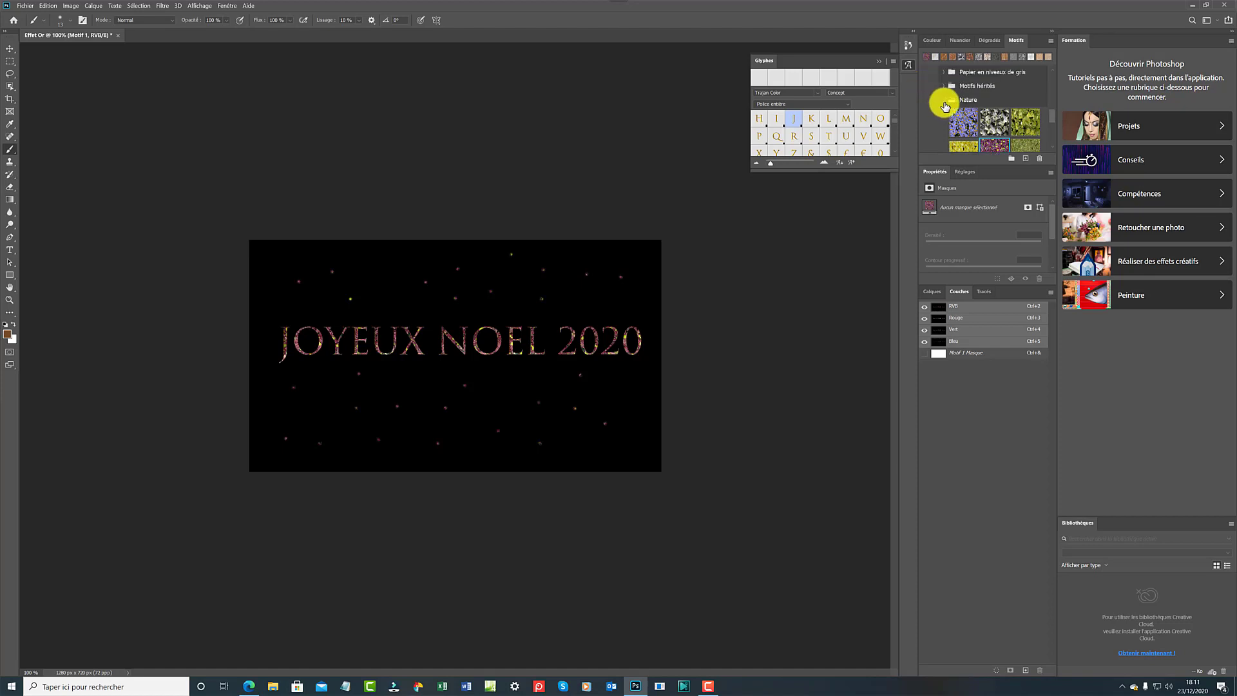
pyautogui.click(945, 100)
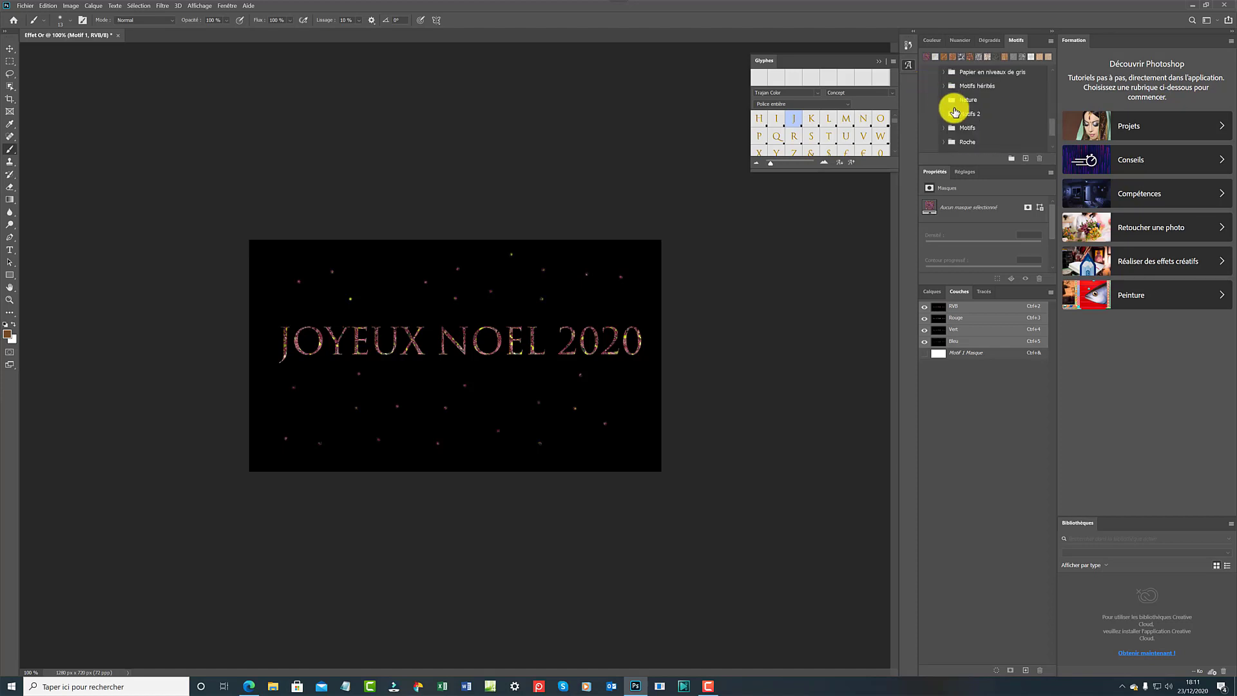
# Examine the patterns available in the Texture and Motifs du Web groups, collapsing the Texture group once viewed
pyautogui.scroll(-1, 994, 82)
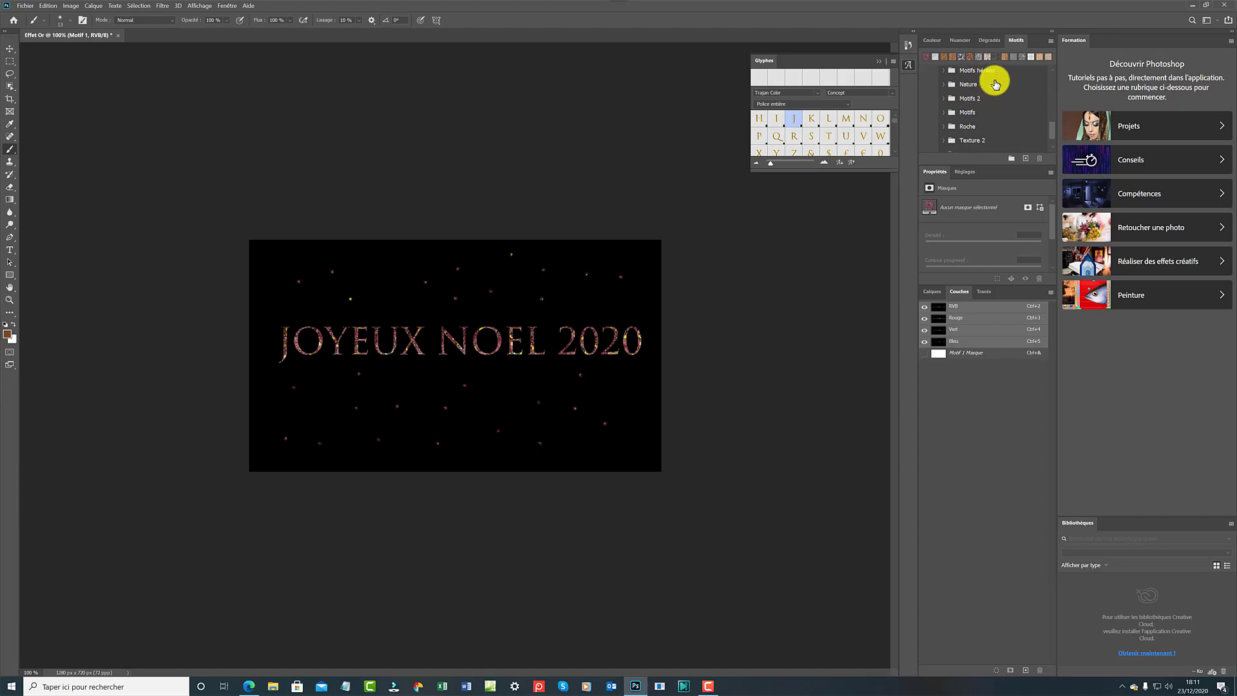
pyautogui.scroll(-2, 996, 86)
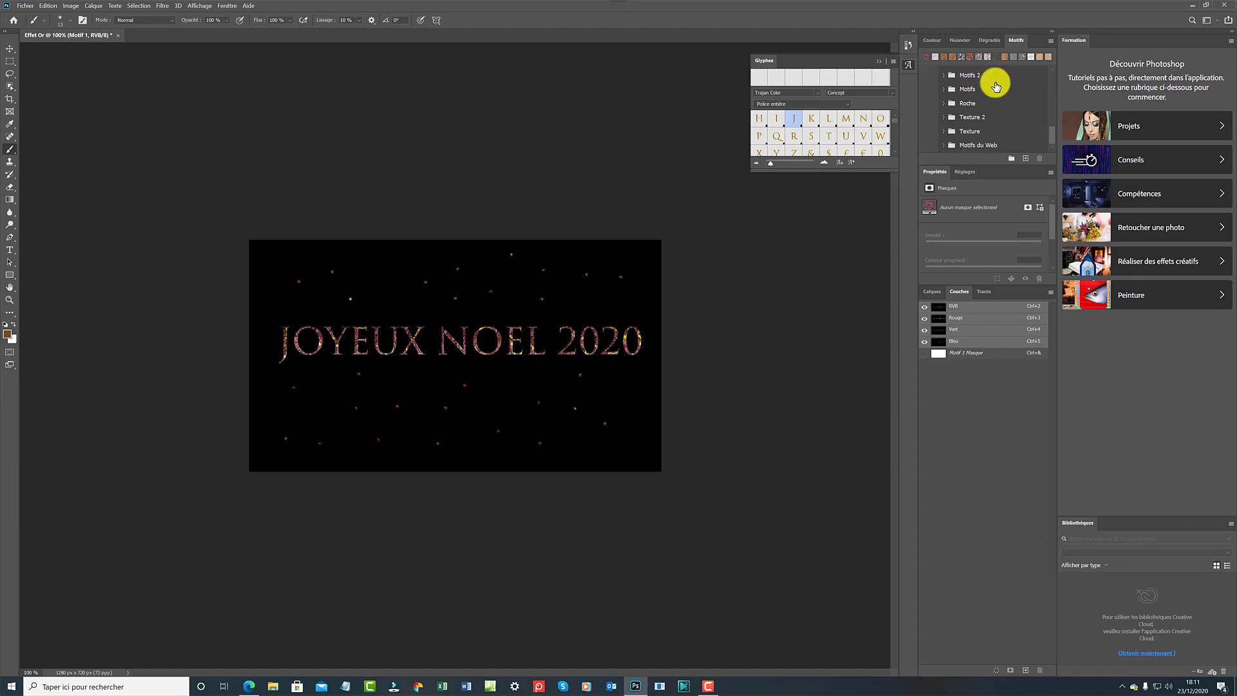
pyautogui.click(940, 132)
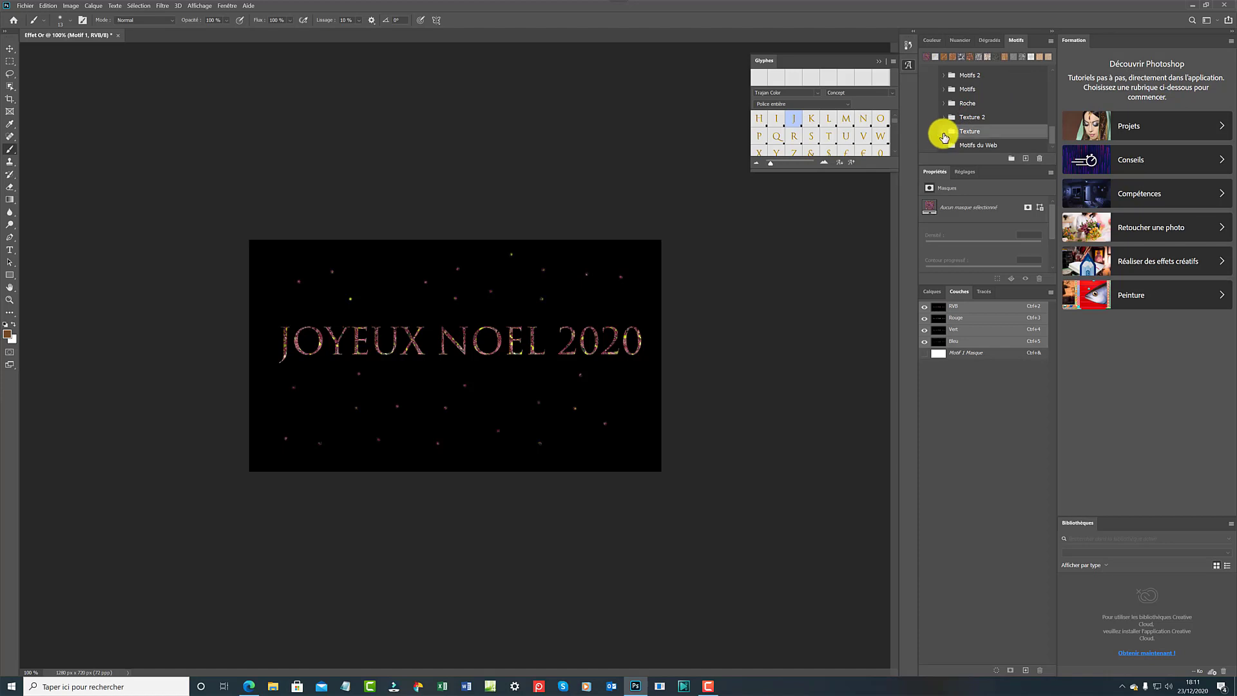
pyautogui.click(944, 131)
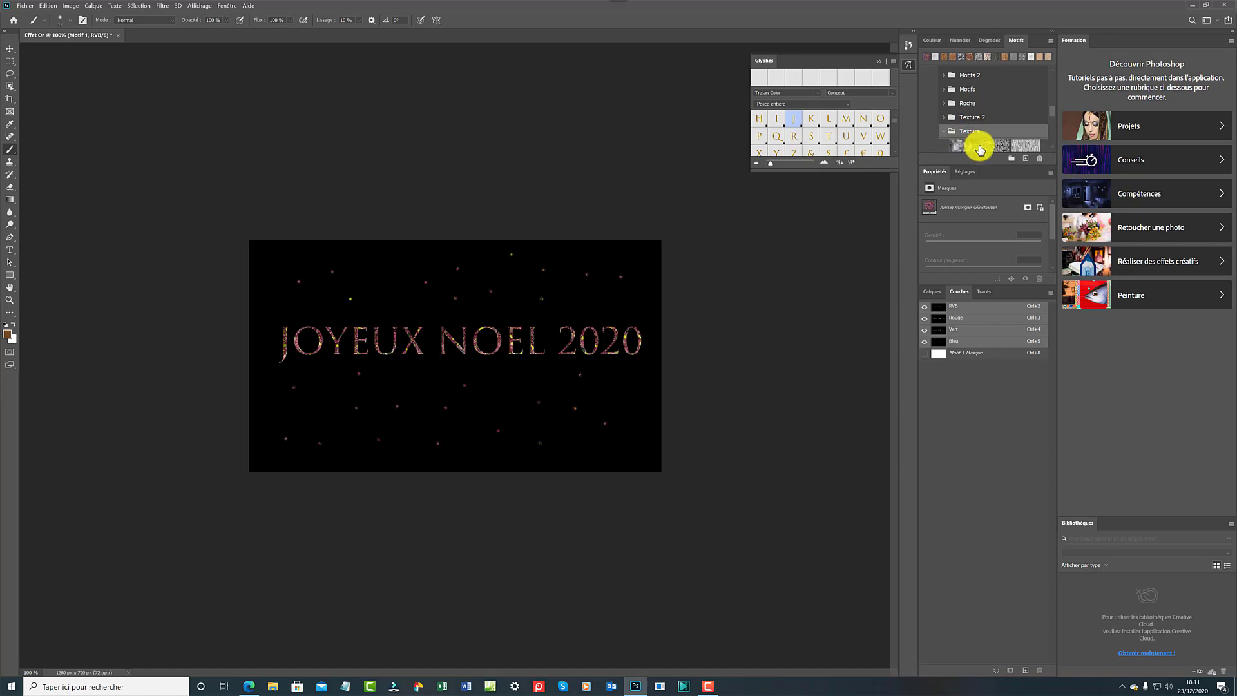
pyautogui.scroll(-5, 990, 138)
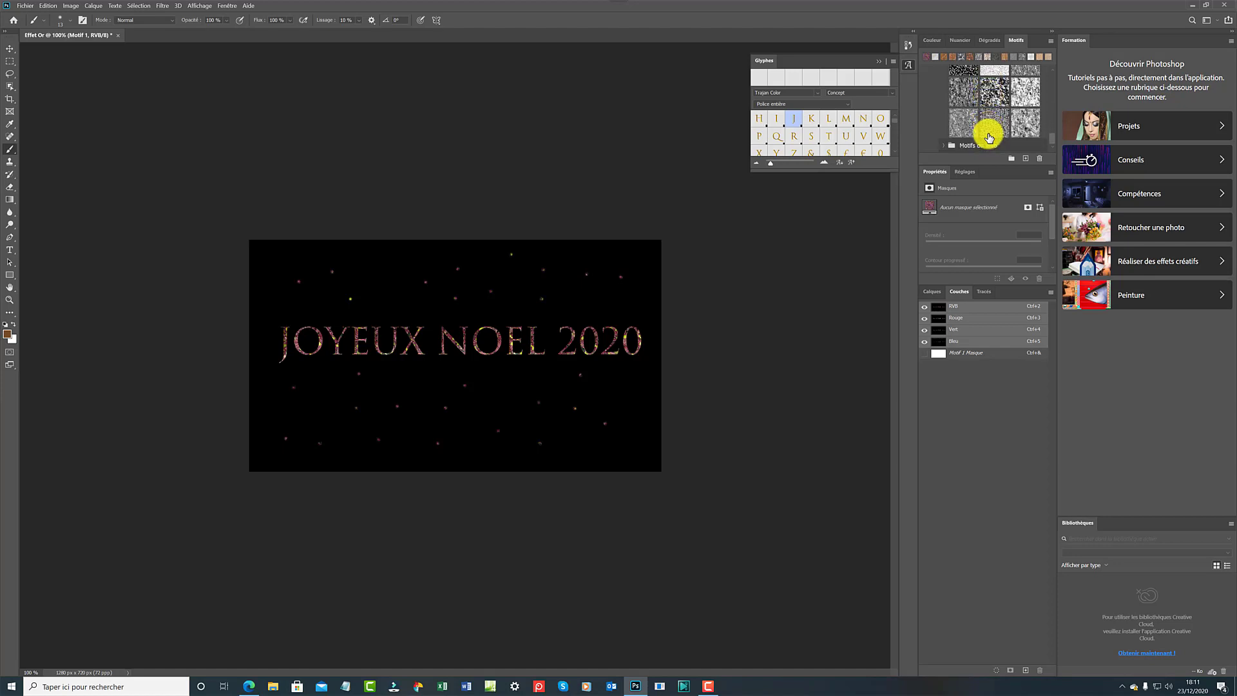
pyautogui.click(944, 148)
pyautogui.scroll(-3, 948, 118)
pyautogui.scroll(8, 951, 119)
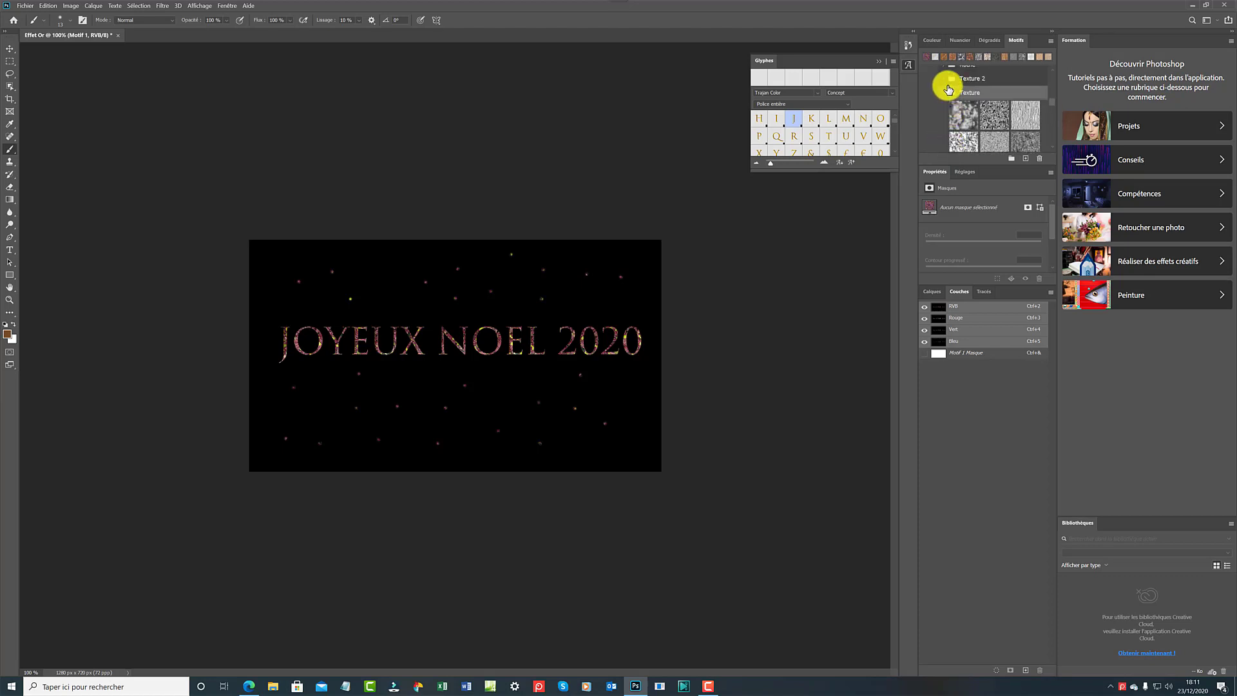
pyautogui.click(945, 91)
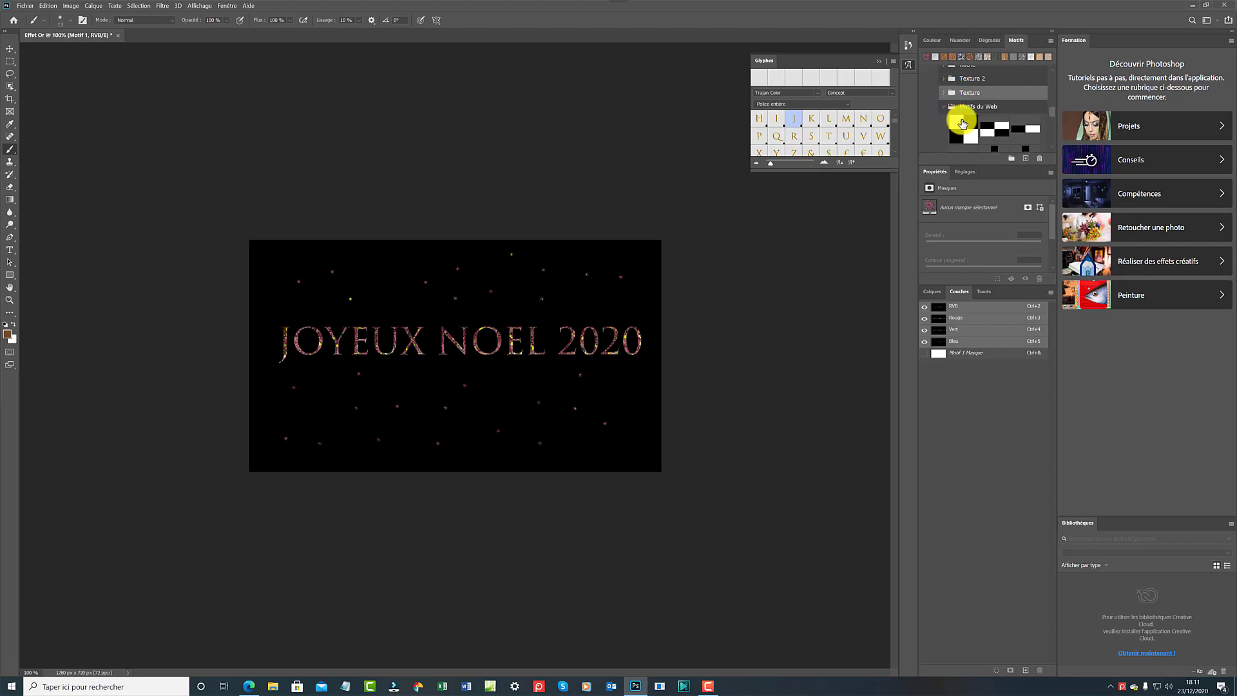
pyautogui.scroll(-3, 1002, 130)
pyautogui.scroll(-5, 1003, 132)
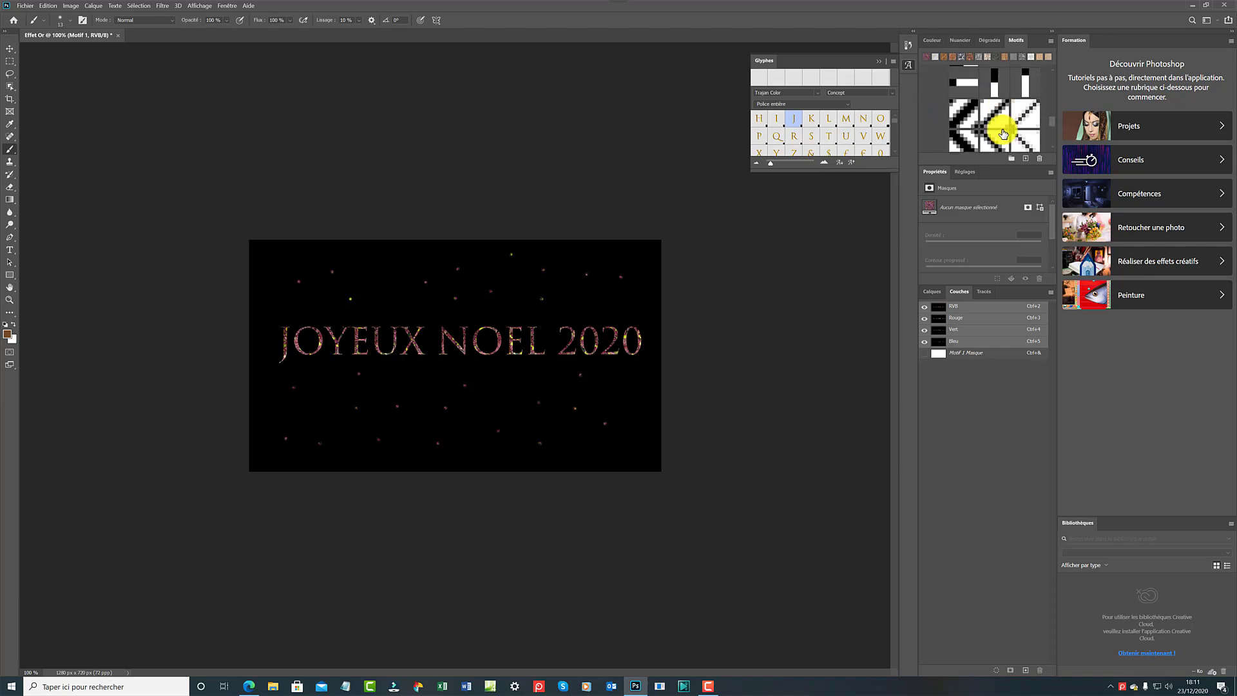
pyautogui.scroll(-1, 1004, 133)
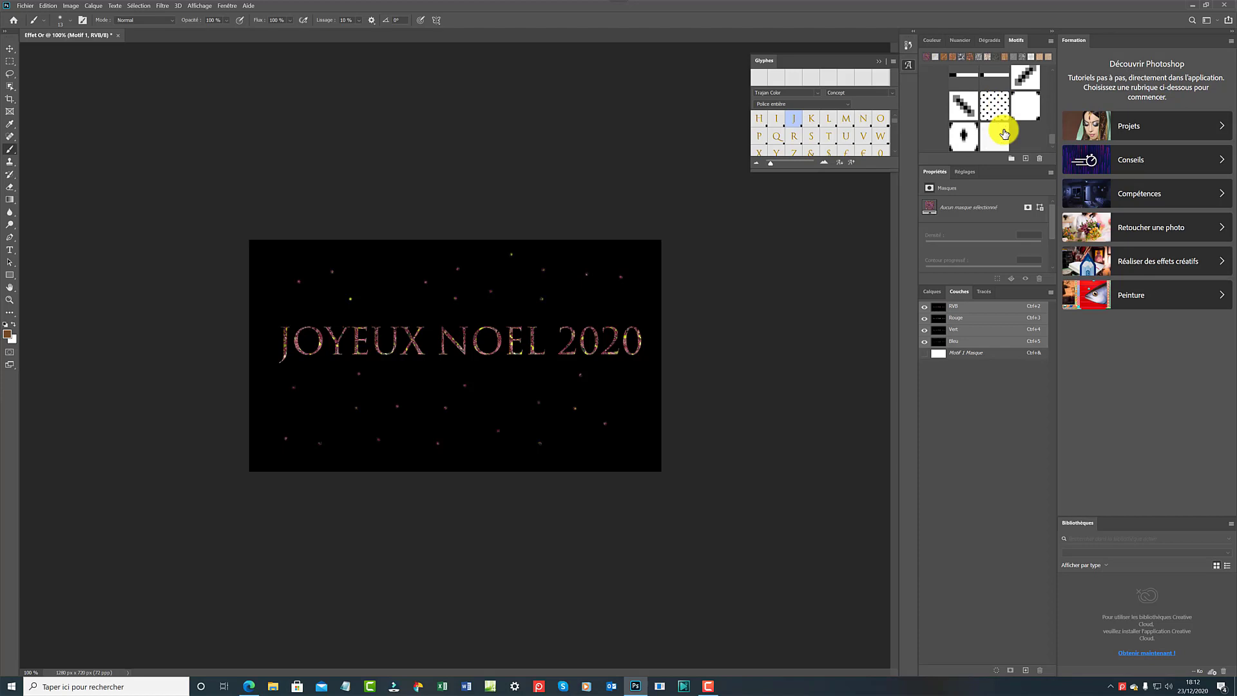
pyautogui.scroll(6, 1004, 132)
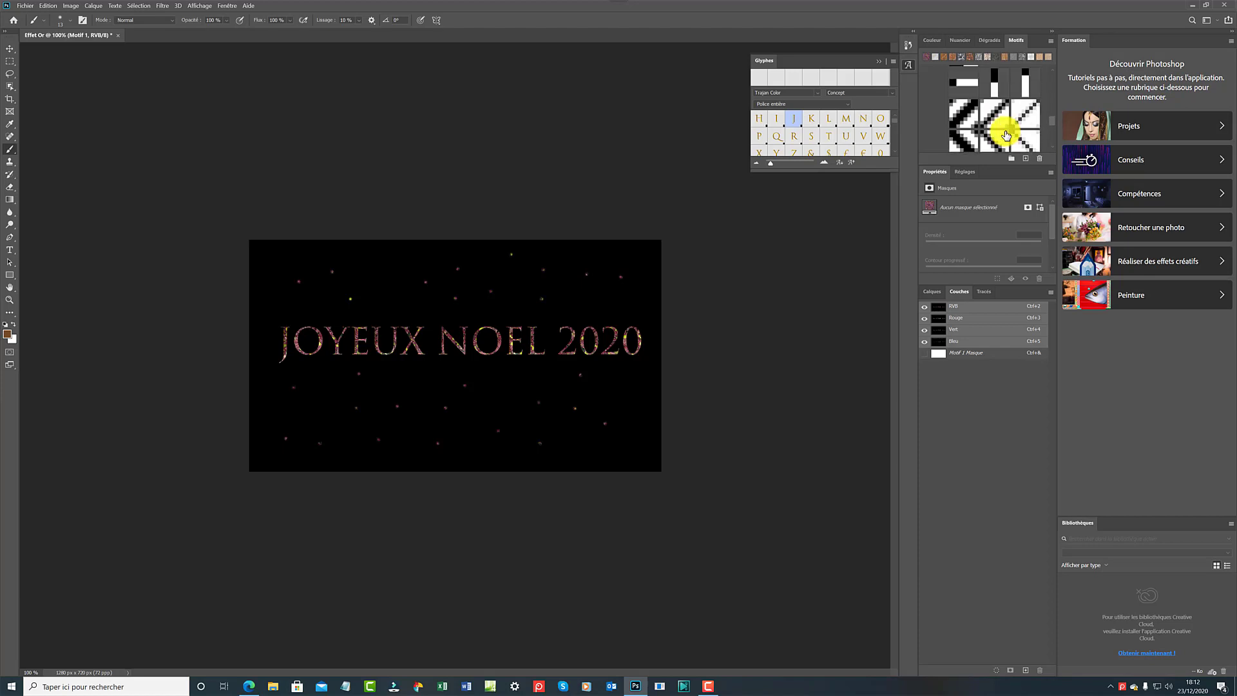
# Collapse the Motifs hérités group and undo the pattern fill on the text and dots
pyautogui.scroll(6, 1011, 128)
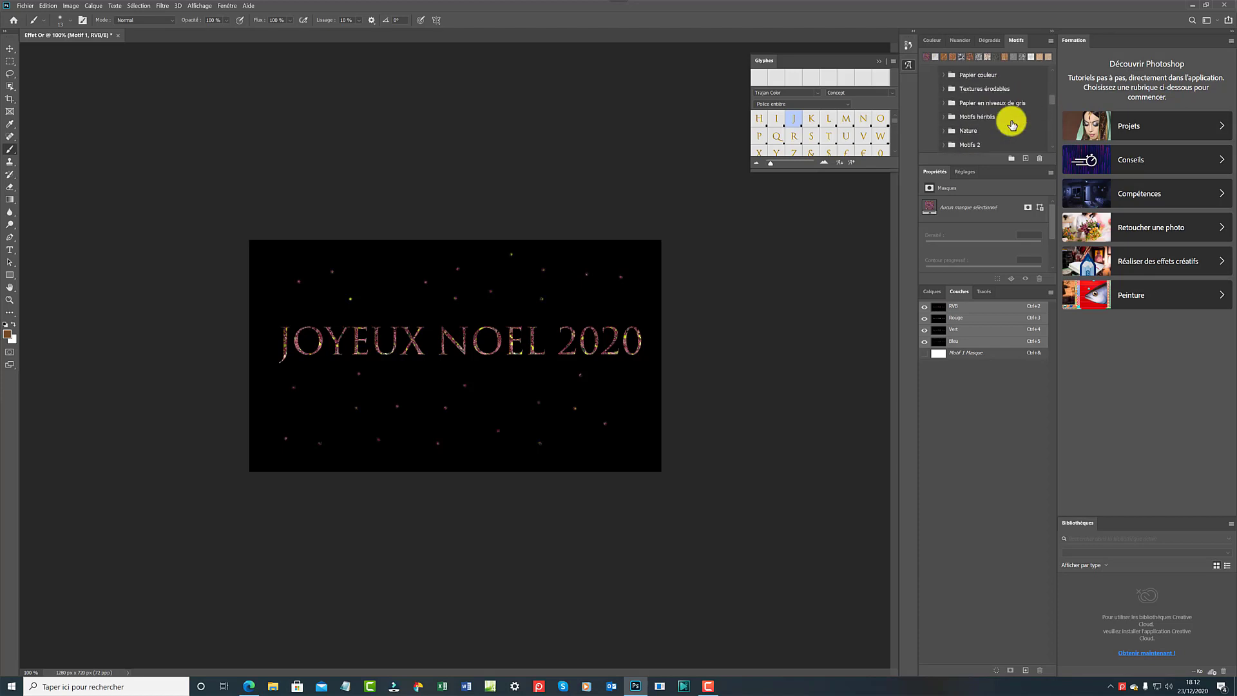
pyautogui.scroll(5, 1013, 125)
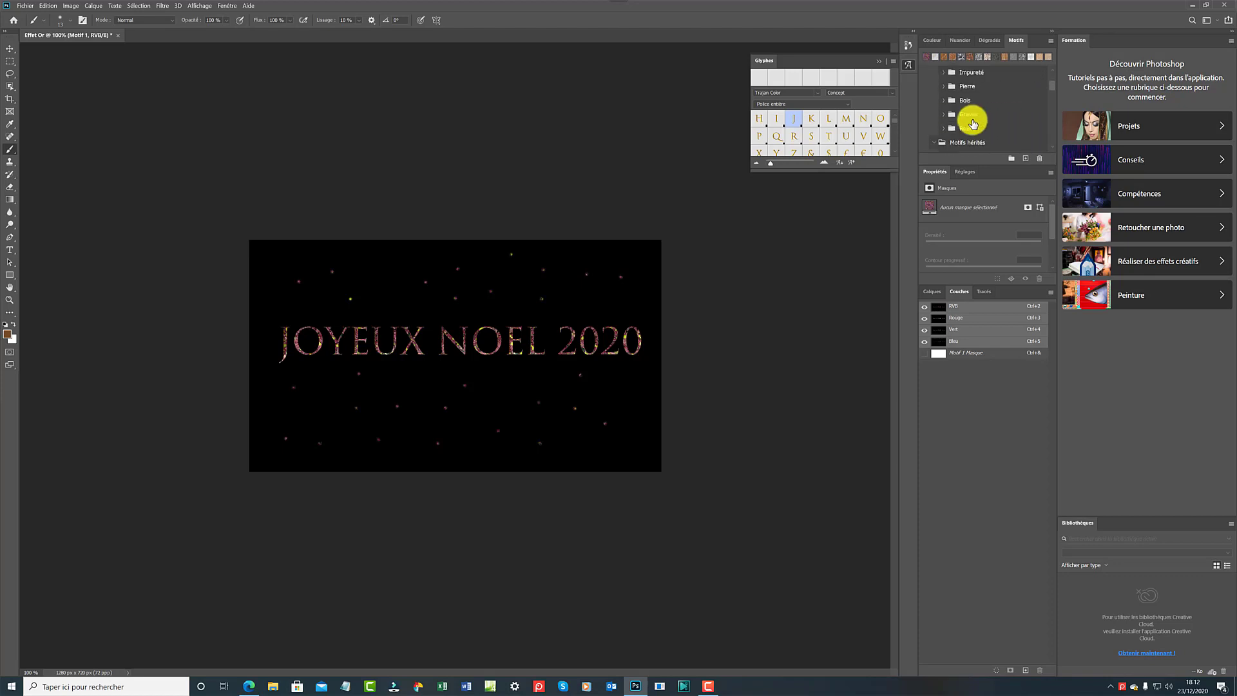
pyautogui.click(935, 142)
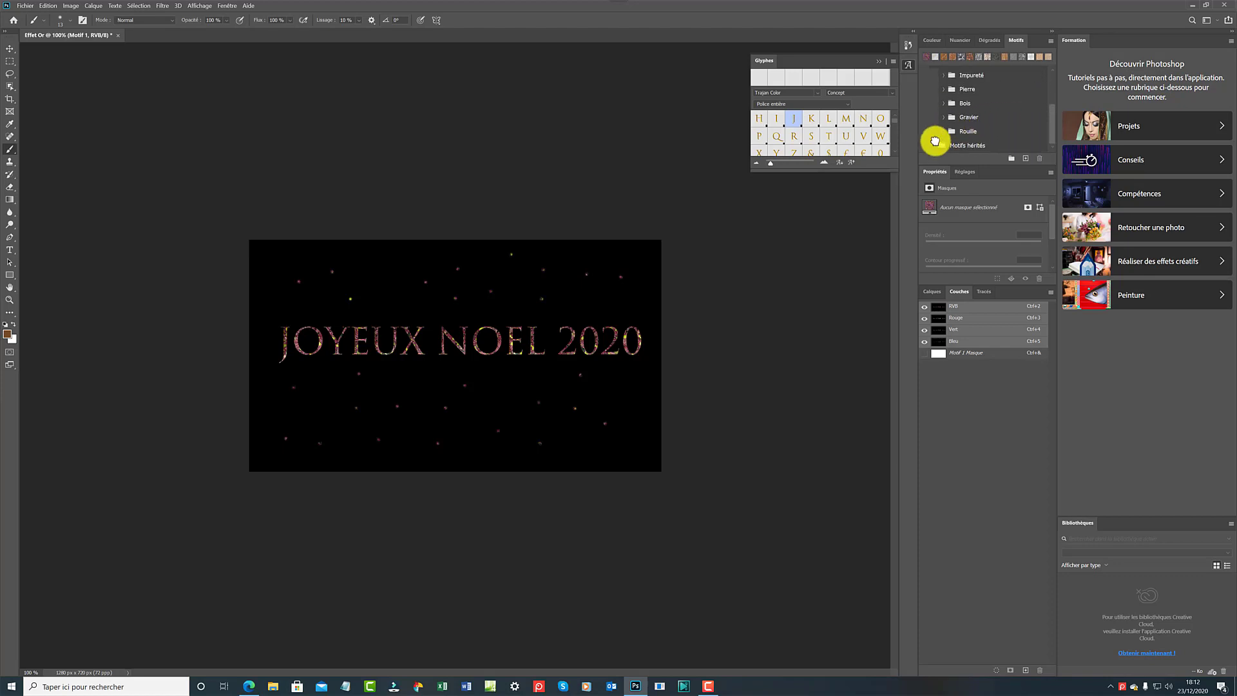
pyautogui.click(50, 7)
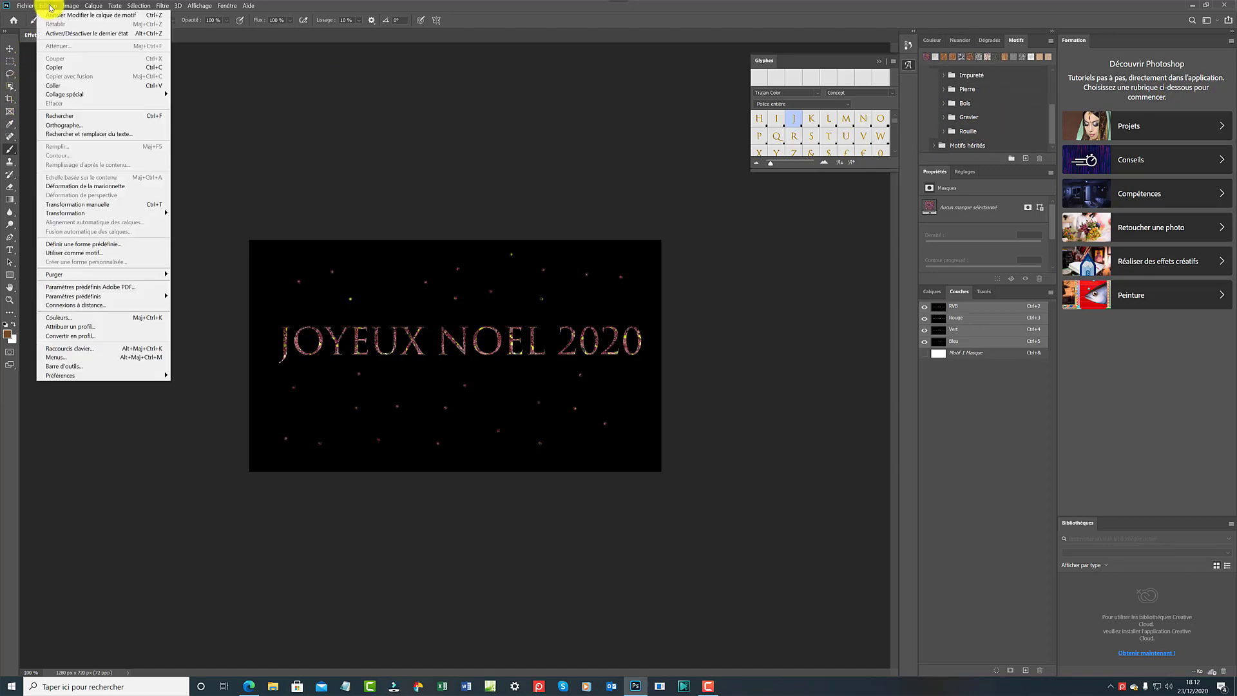
pyautogui.click(228, 63)
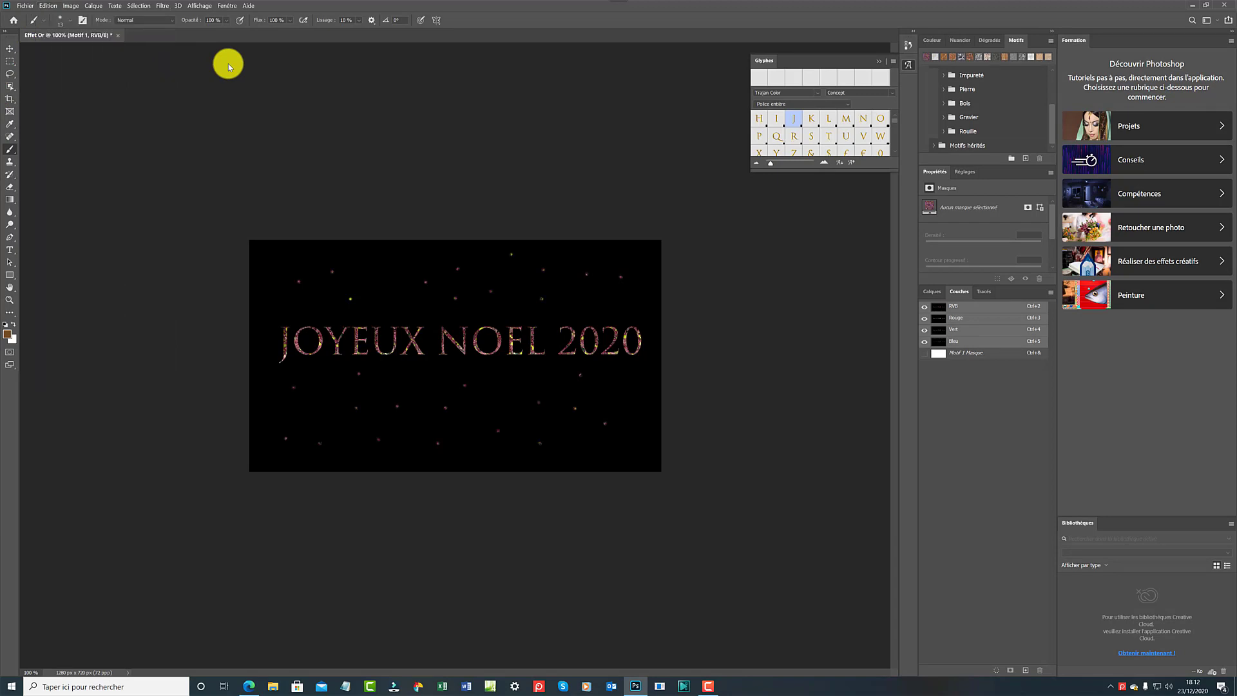
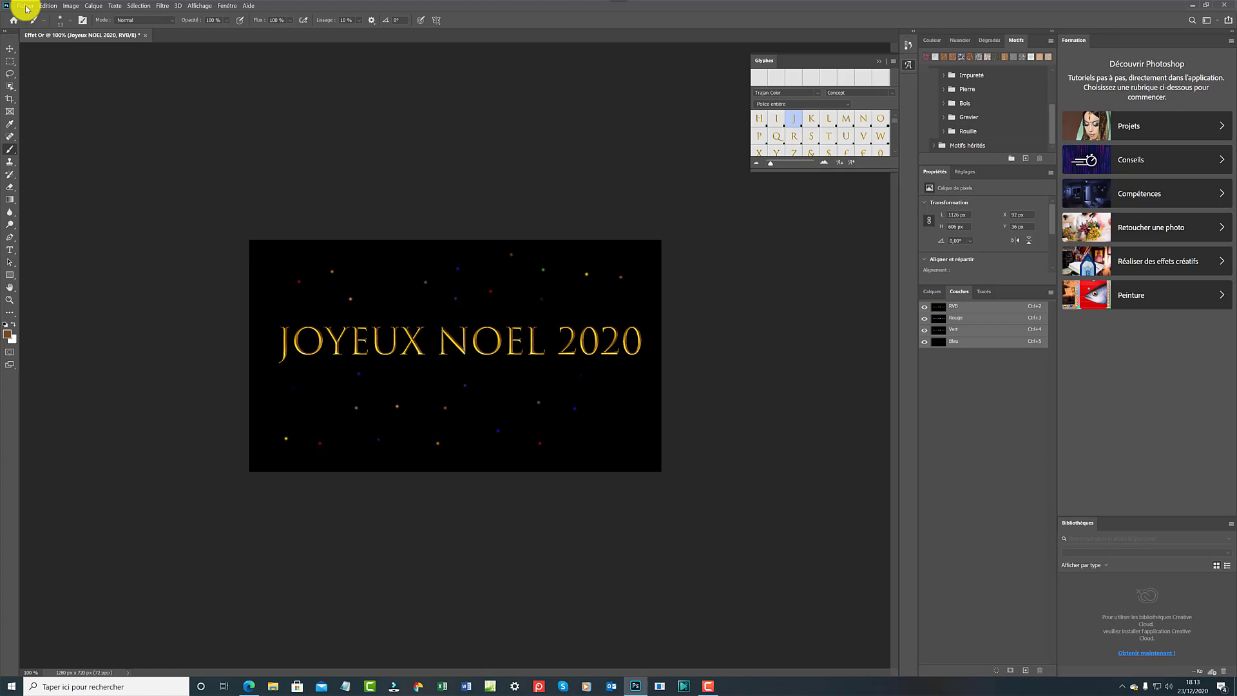
# Save the document on the computer in Documents as the PSD file Effet_Or_Joyeux_Noel_2020, with maximised compatibility
pyautogui.click(27, 7)
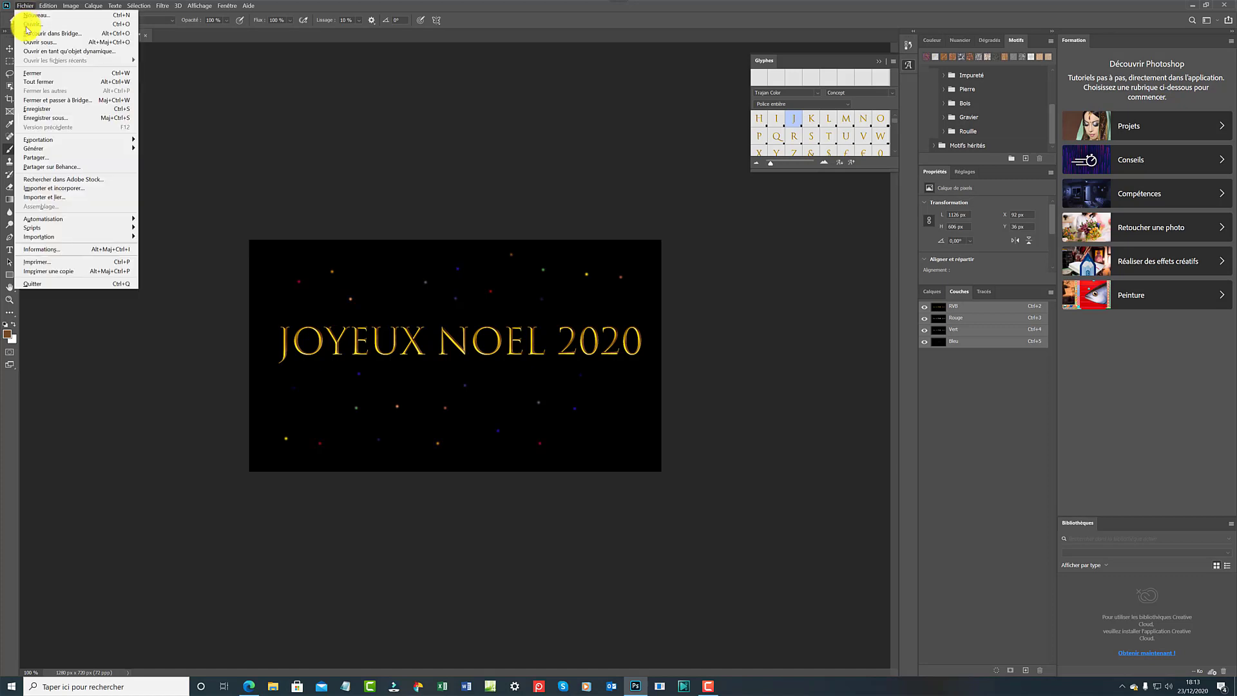
pyautogui.click(76, 121)
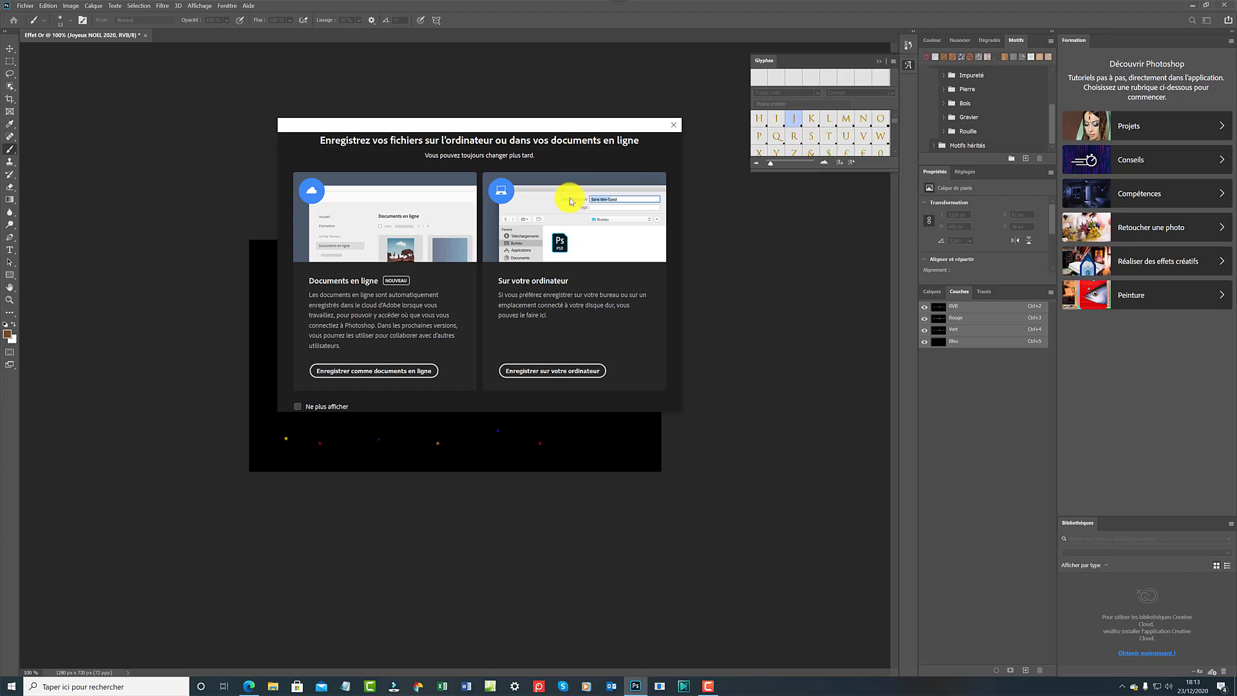
pyautogui.click(552, 372)
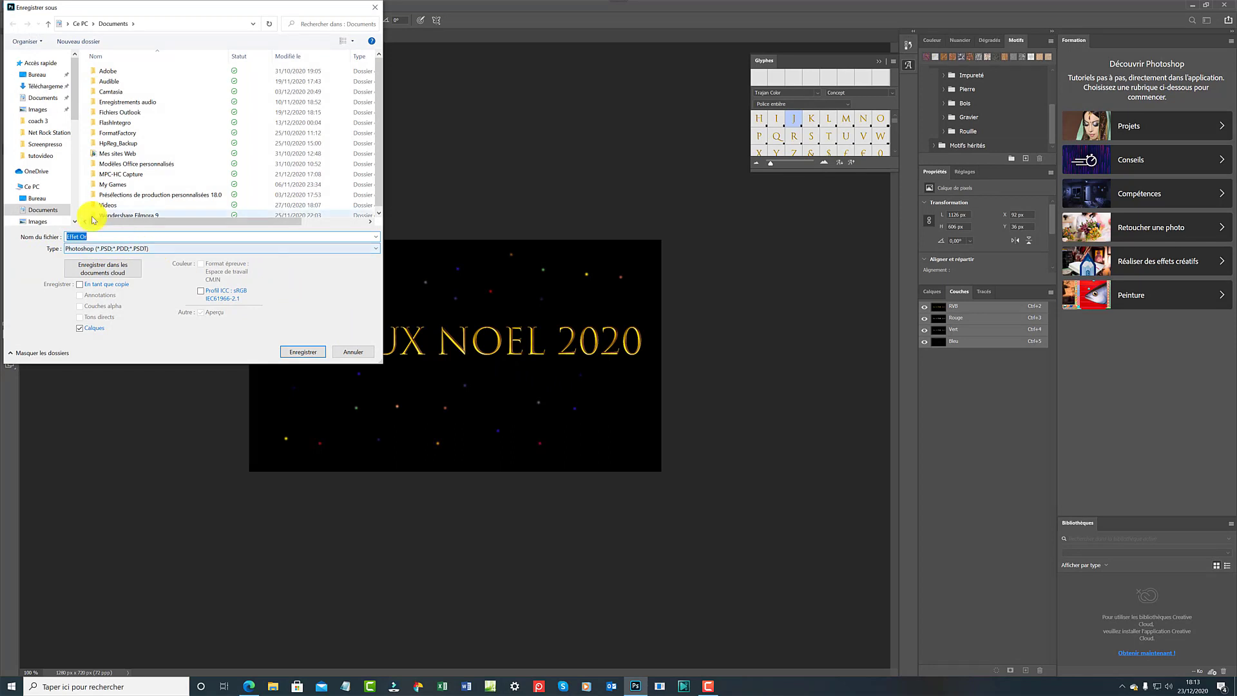
pyautogui.click(107, 233)
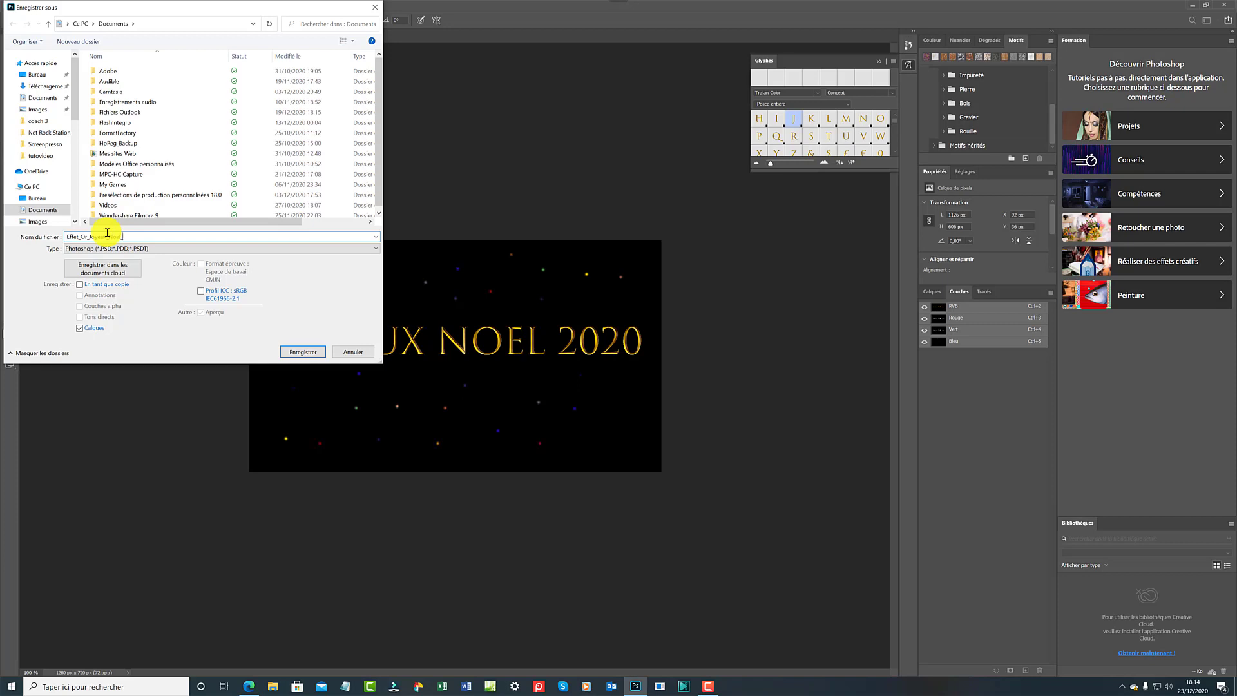
pyautogui.write('020')
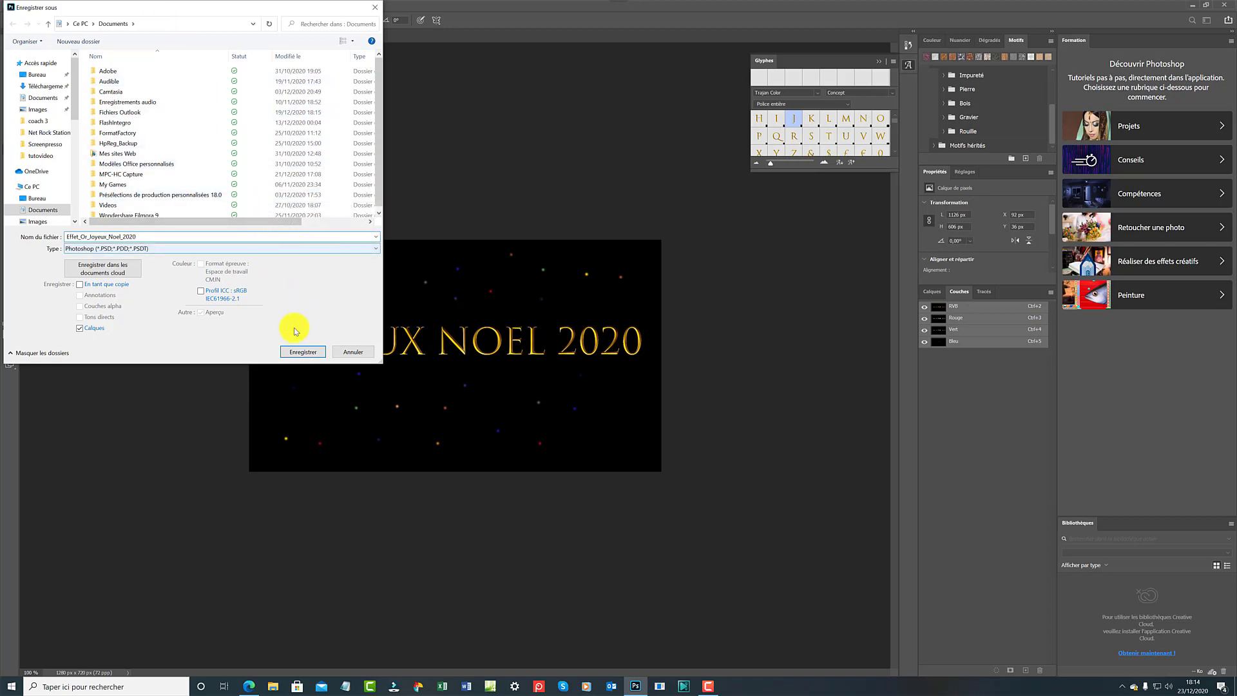
pyautogui.click(296, 351)
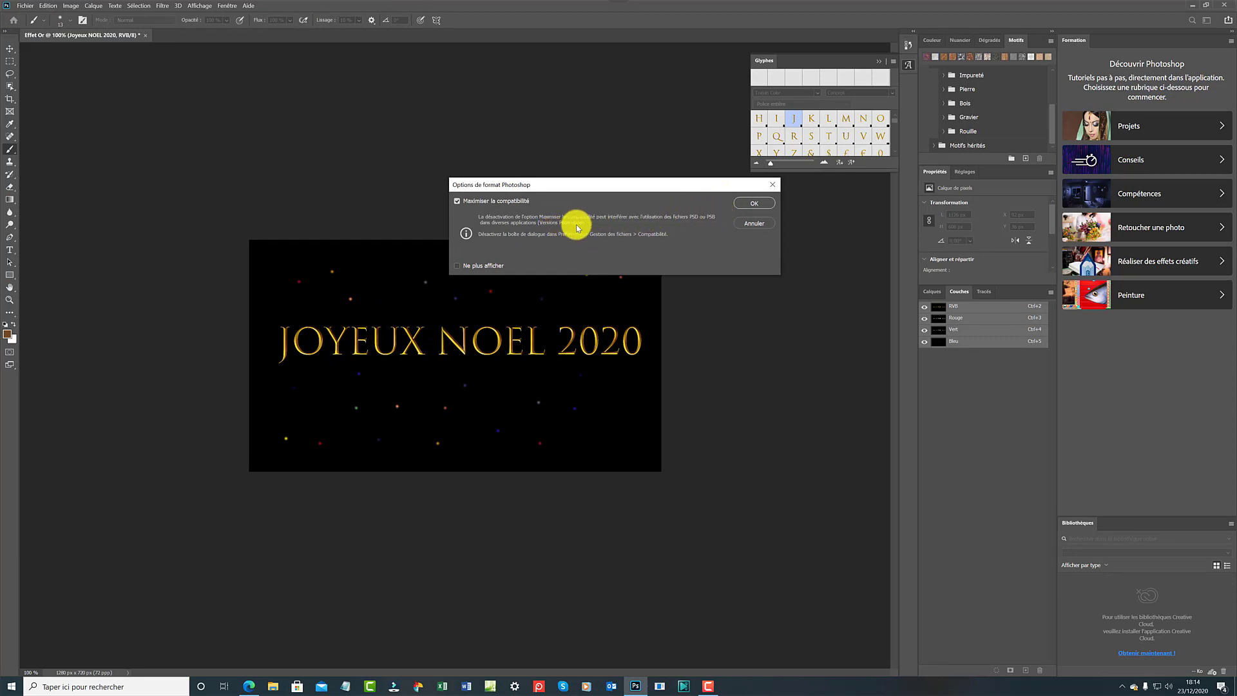
pyautogui.click(755, 204)
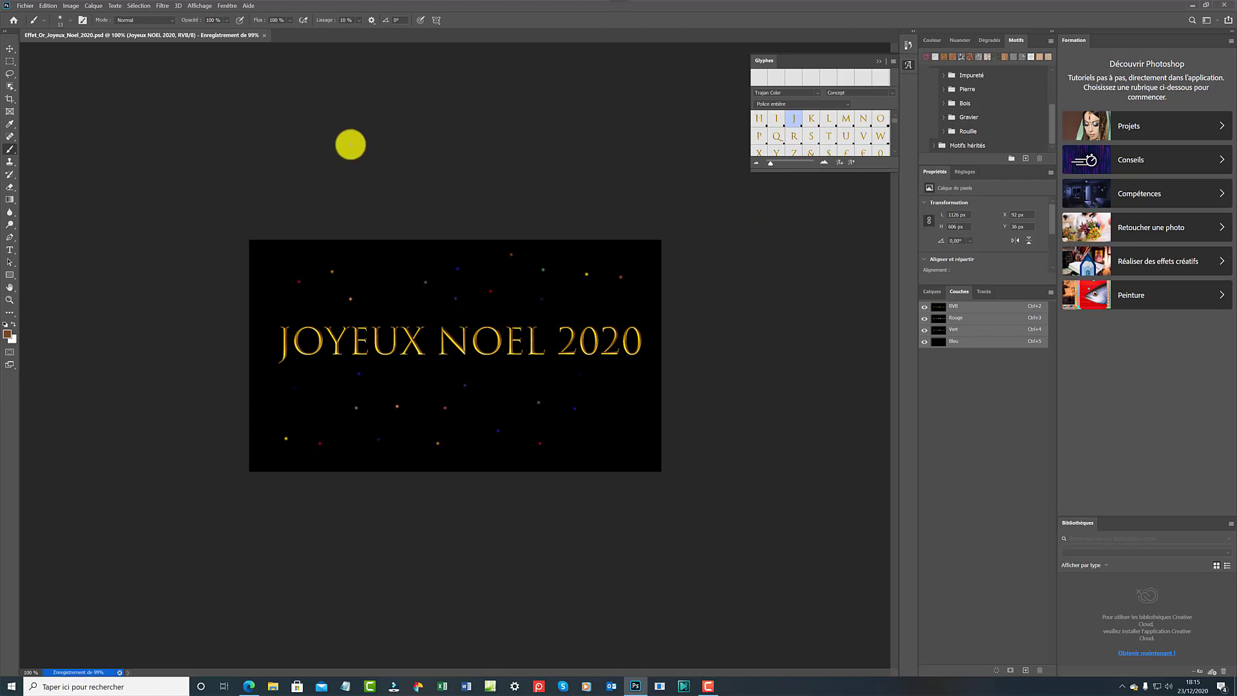
# Save a JPEG copy named Effet_Or_Joyeux_Noel_2020 in Documents, with Maximum quality and the standard baseline format
pyautogui.click(21, 8)
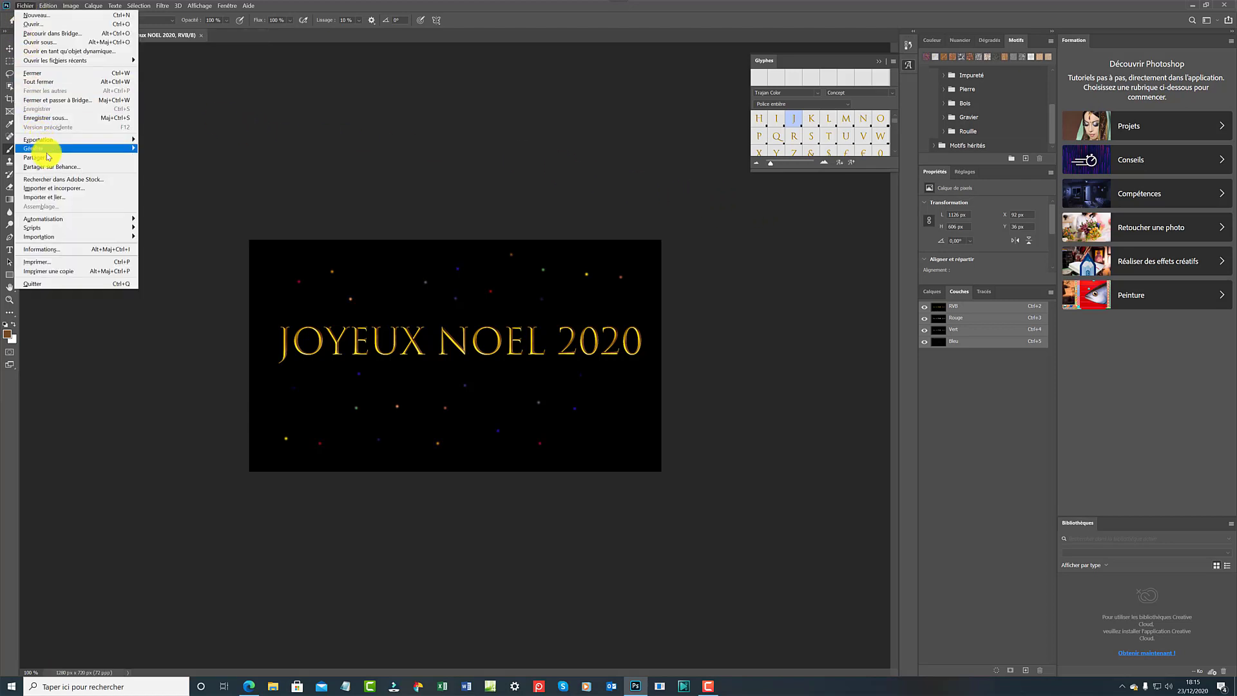
pyautogui.click(68, 119)
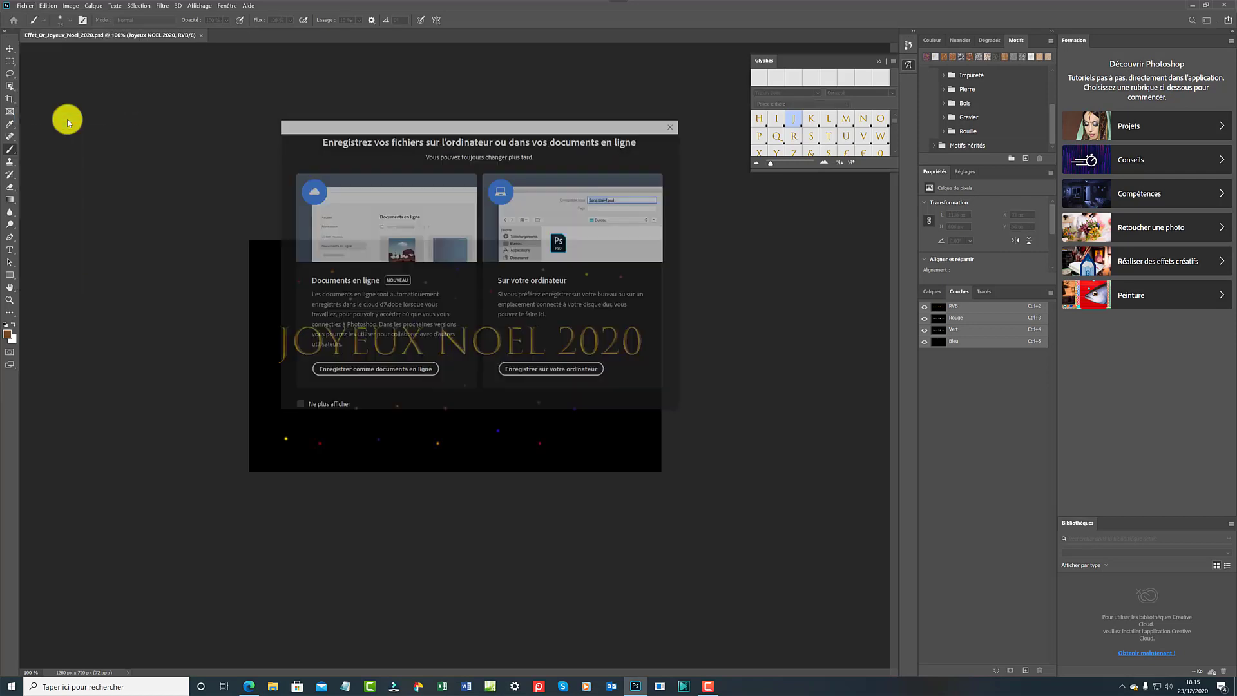
pyautogui.click(546, 371)
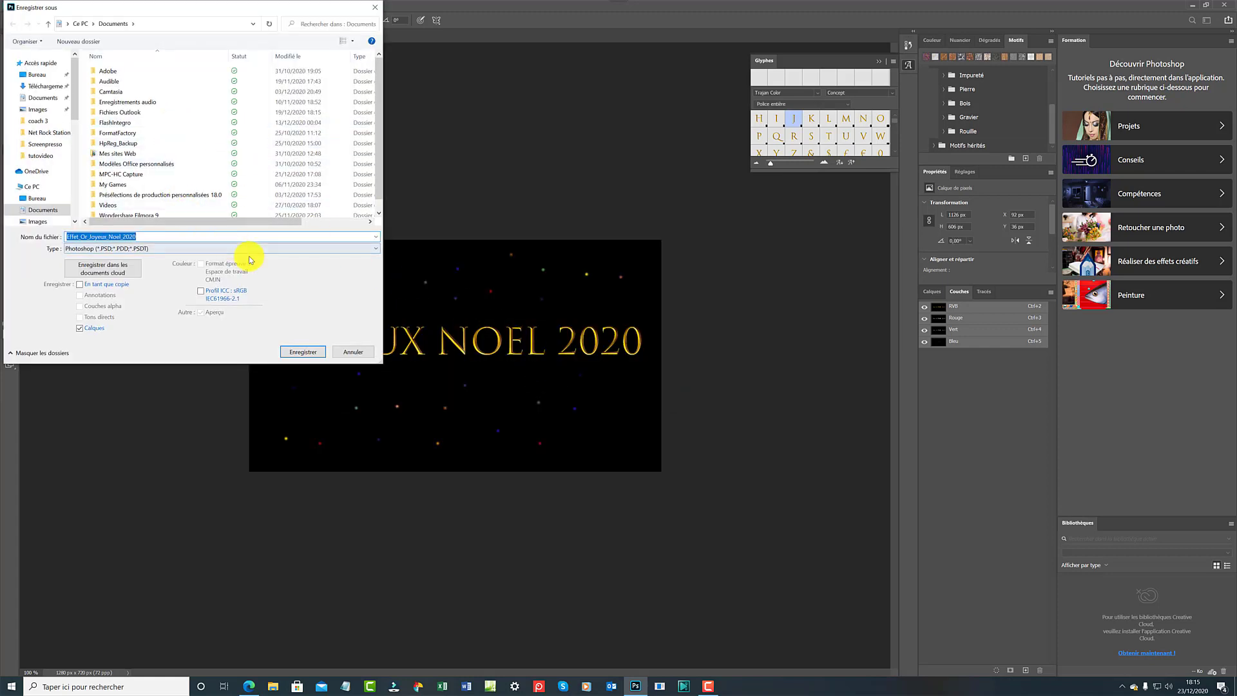
pyautogui.click(263, 249)
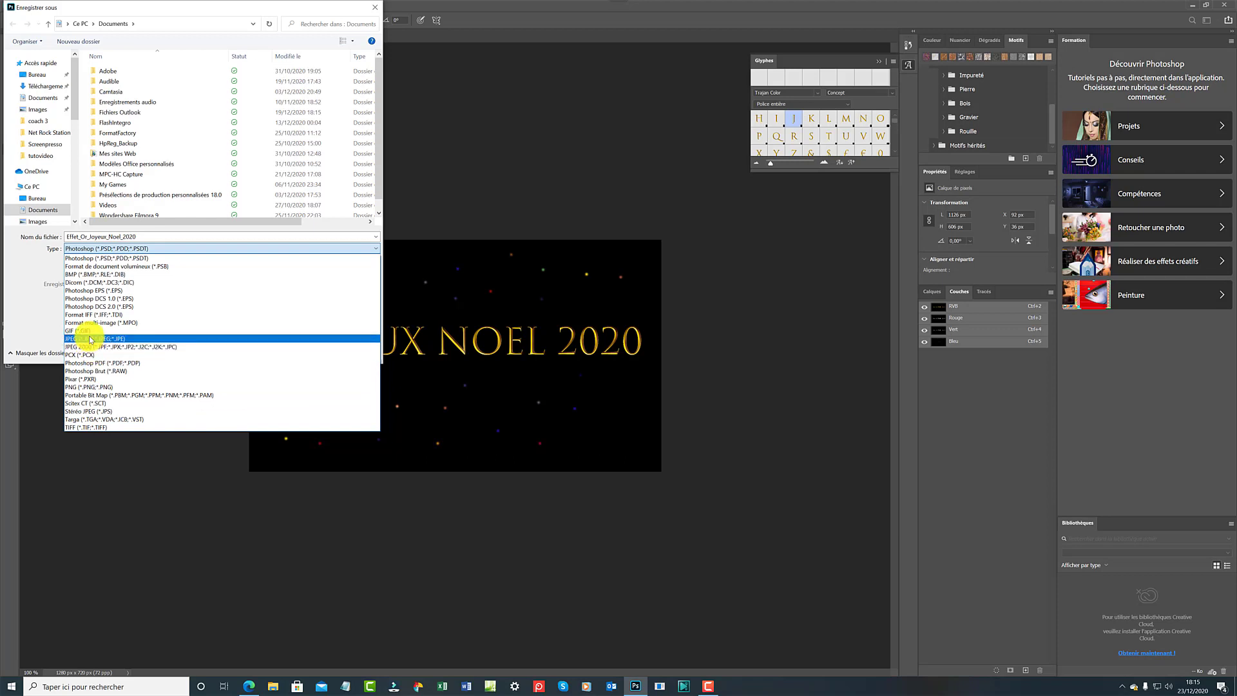
pyautogui.click(90, 339)
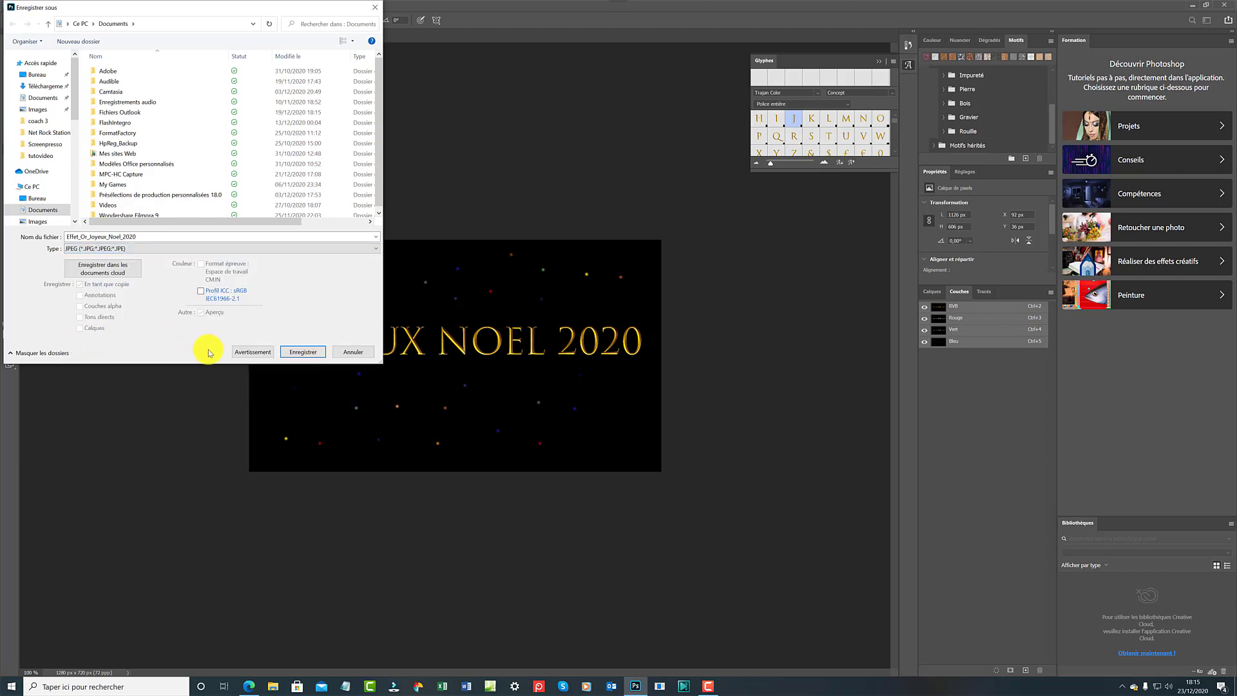
pyautogui.click(299, 353)
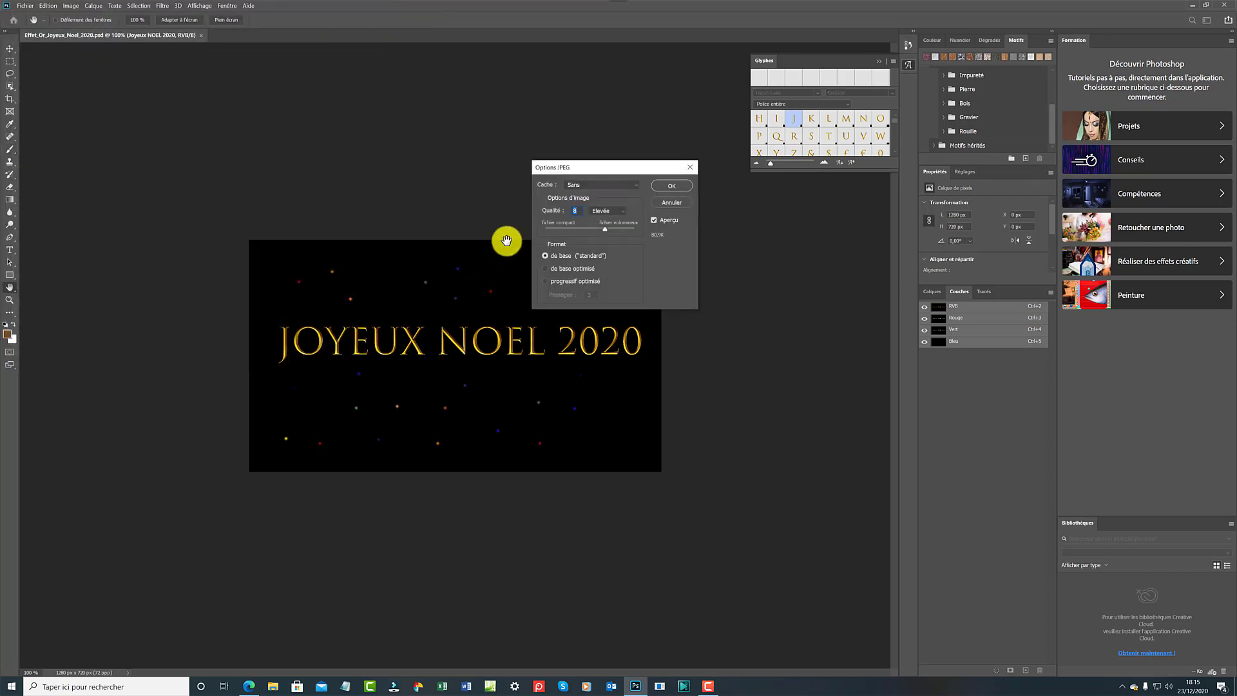
pyautogui.click(584, 215)
pyautogui.click(624, 215)
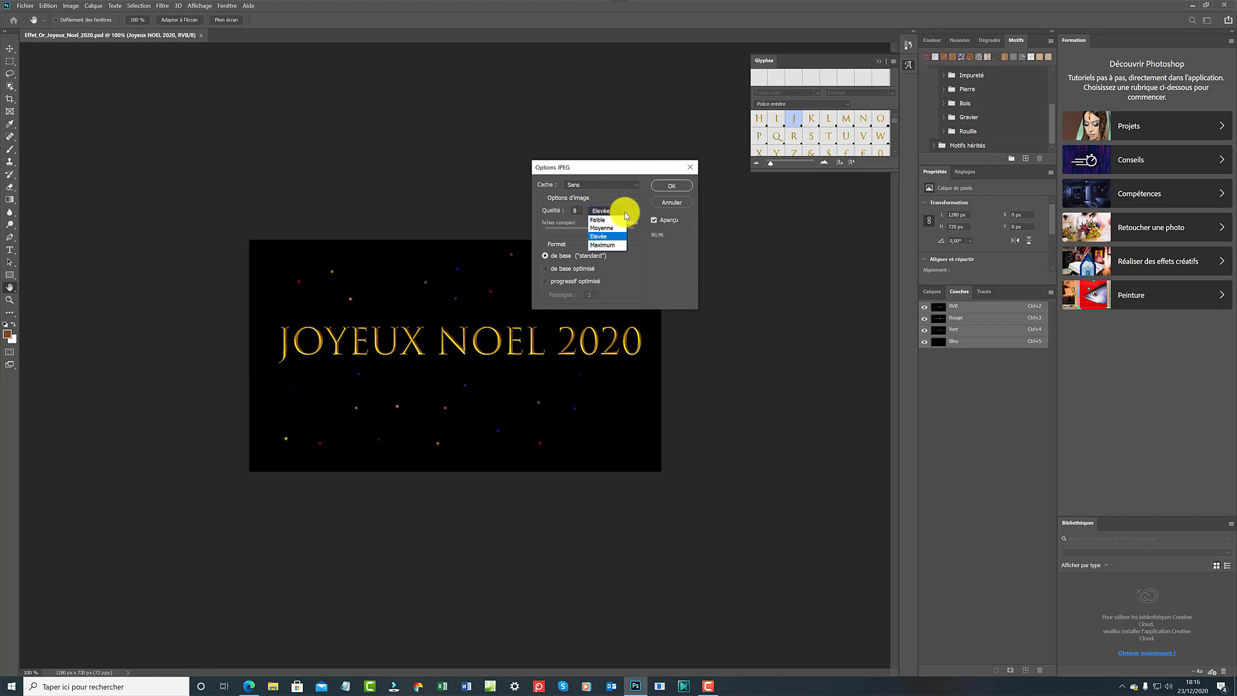
pyautogui.click(599, 245)
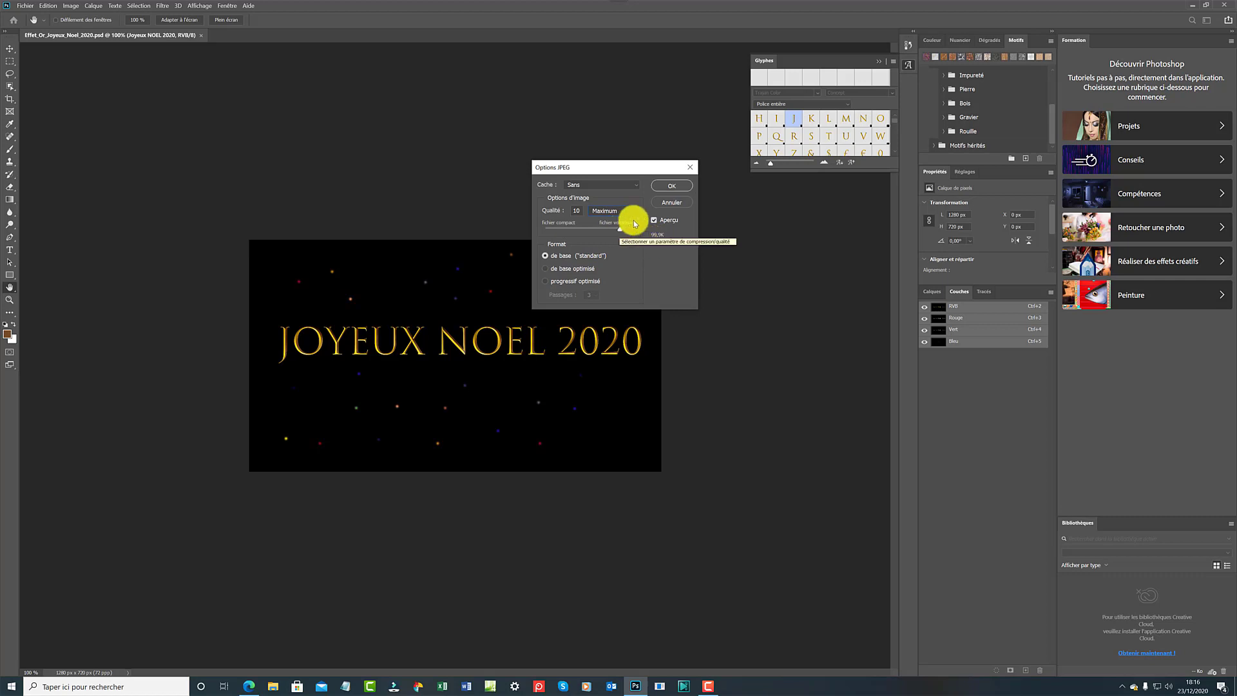
pyautogui.click(668, 185)
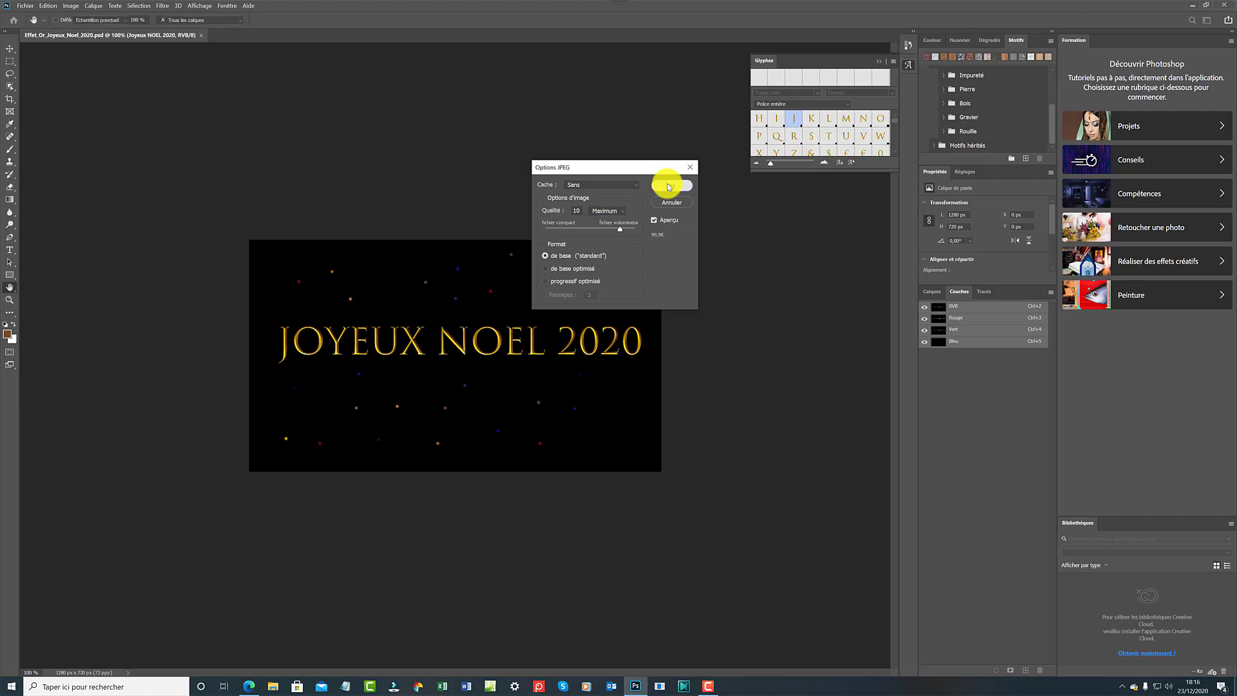
# Save a BMP copy named Effet_Or_Joyeux_Noel_2020 in Documents, using the Windows file format and 24-bit depth
pyautogui.click(25, 5)
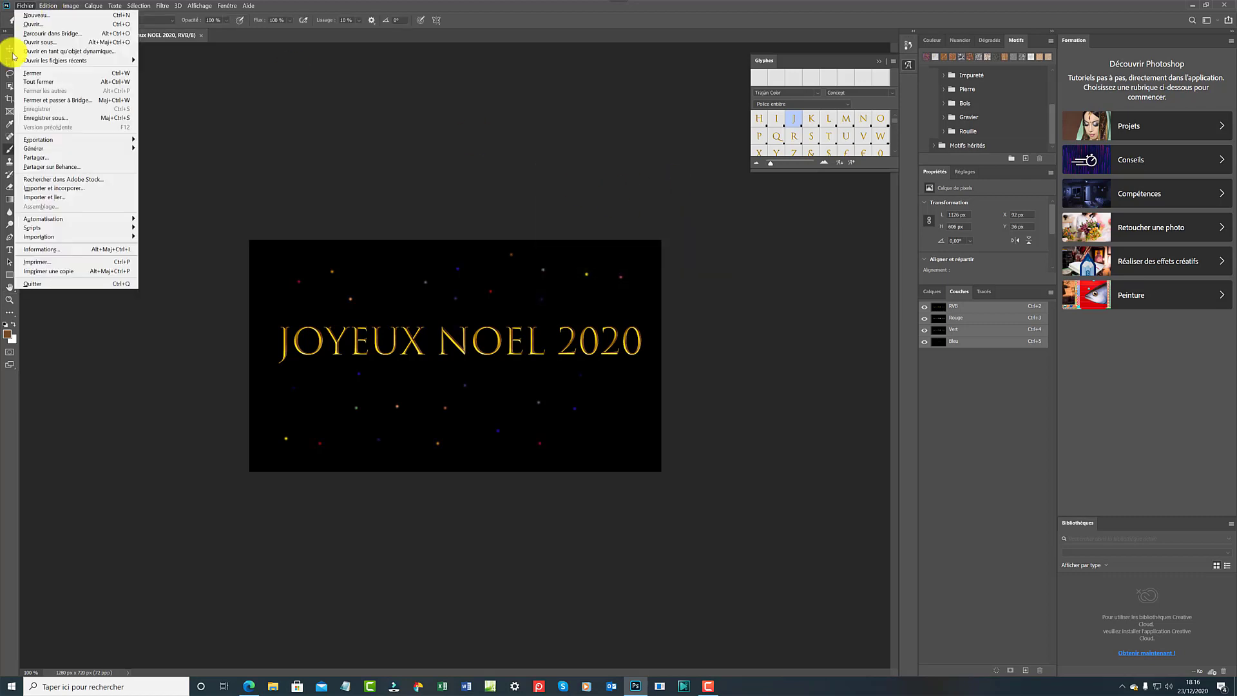
pyautogui.click(45, 117)
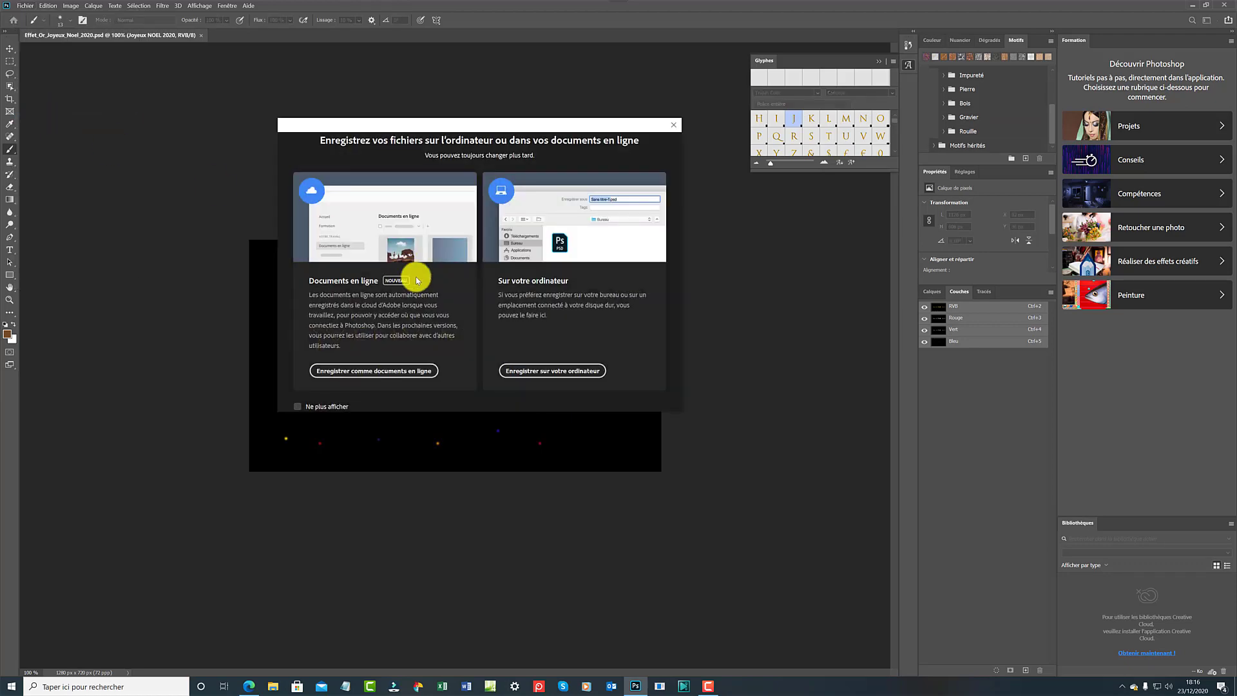
pyautogui.click(565, 373)
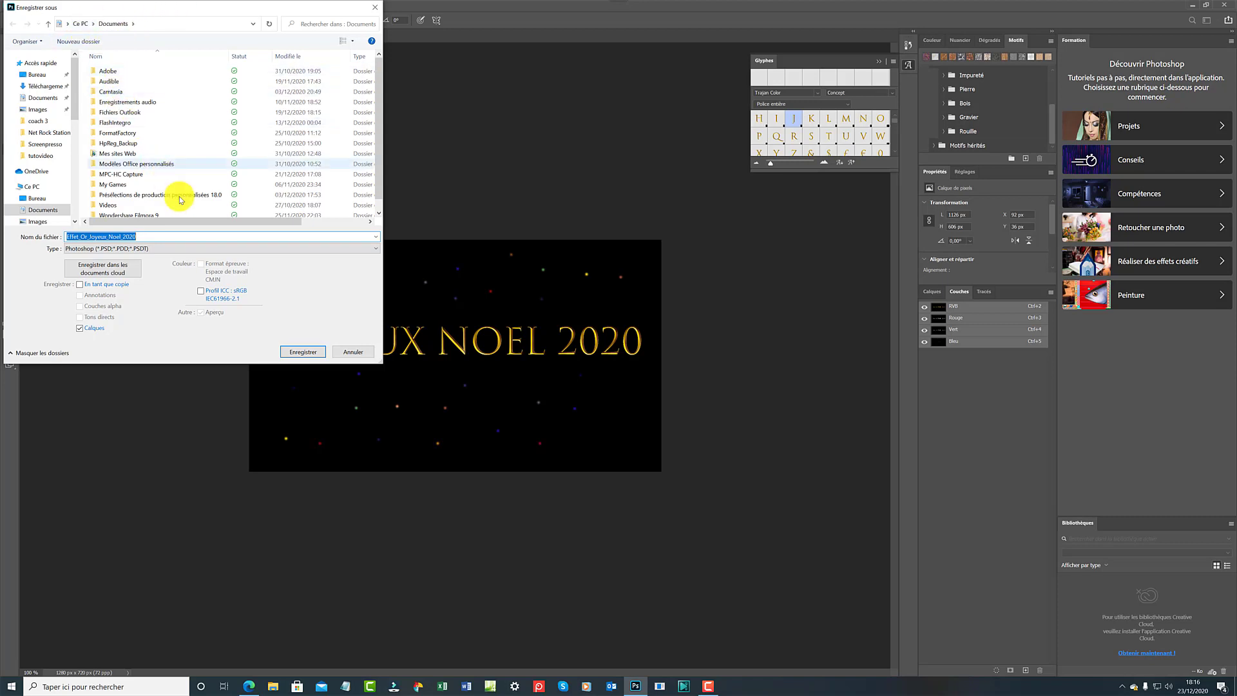
pyautogui.click(374, 248)
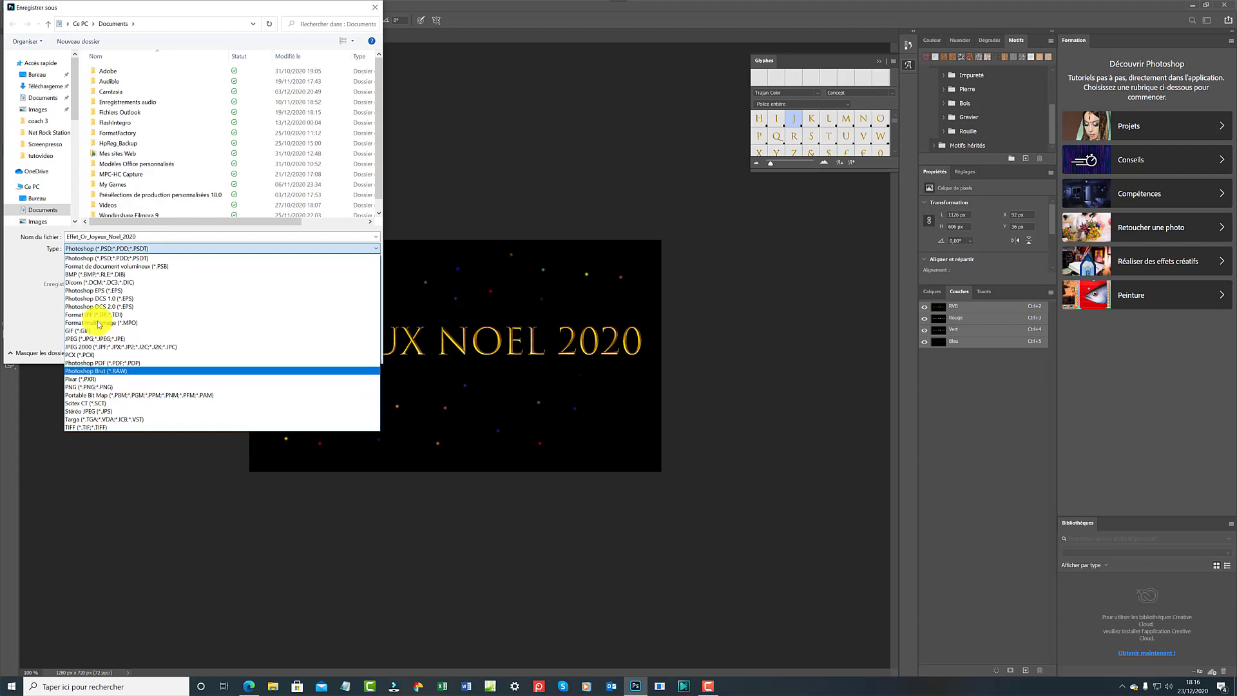
pyautogui.click(68, 275)
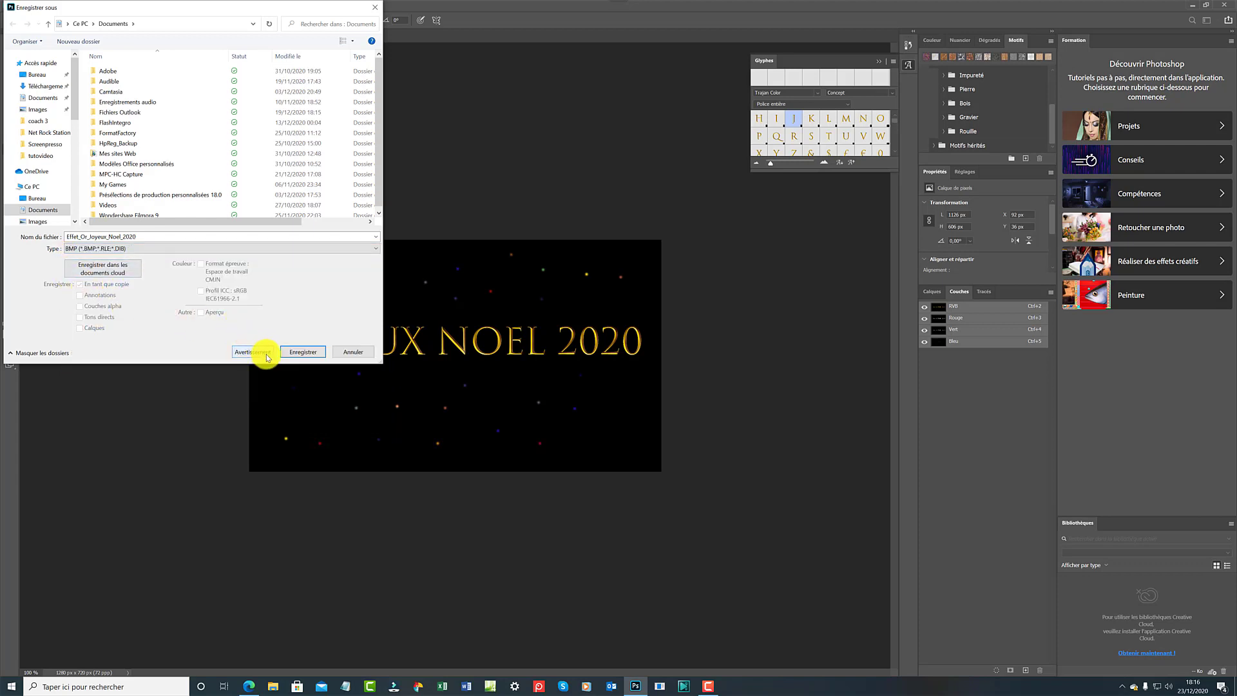
pyautogui.click(312, 355)
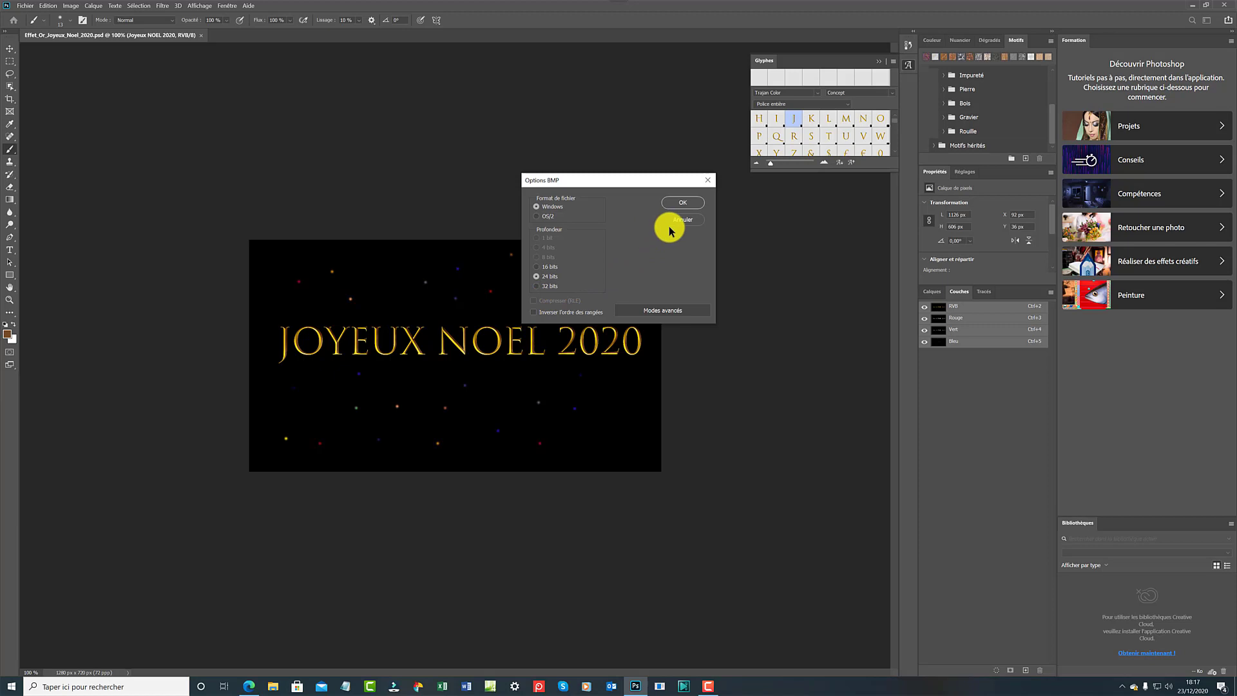
pyautogui.click(686, 201)
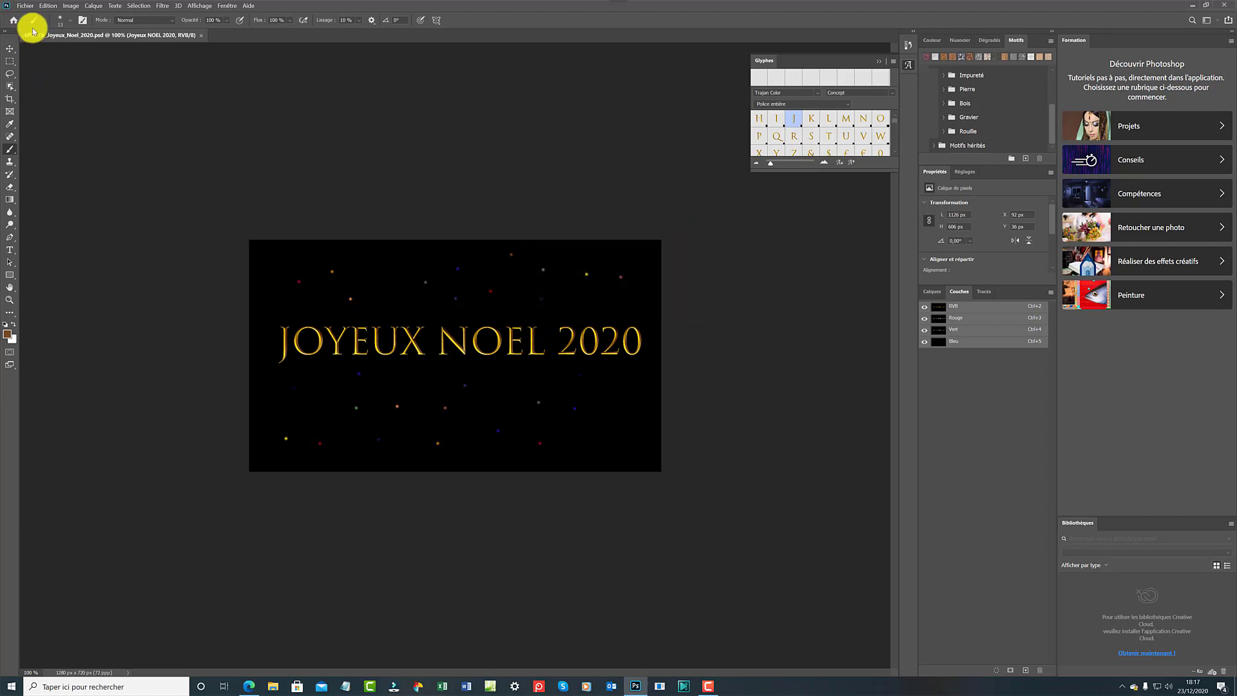
# Quick-export the image as a PNG to Documents under the name Effet_Or_Joyeux_Noel_2020
pyautogui.click(23, 8)
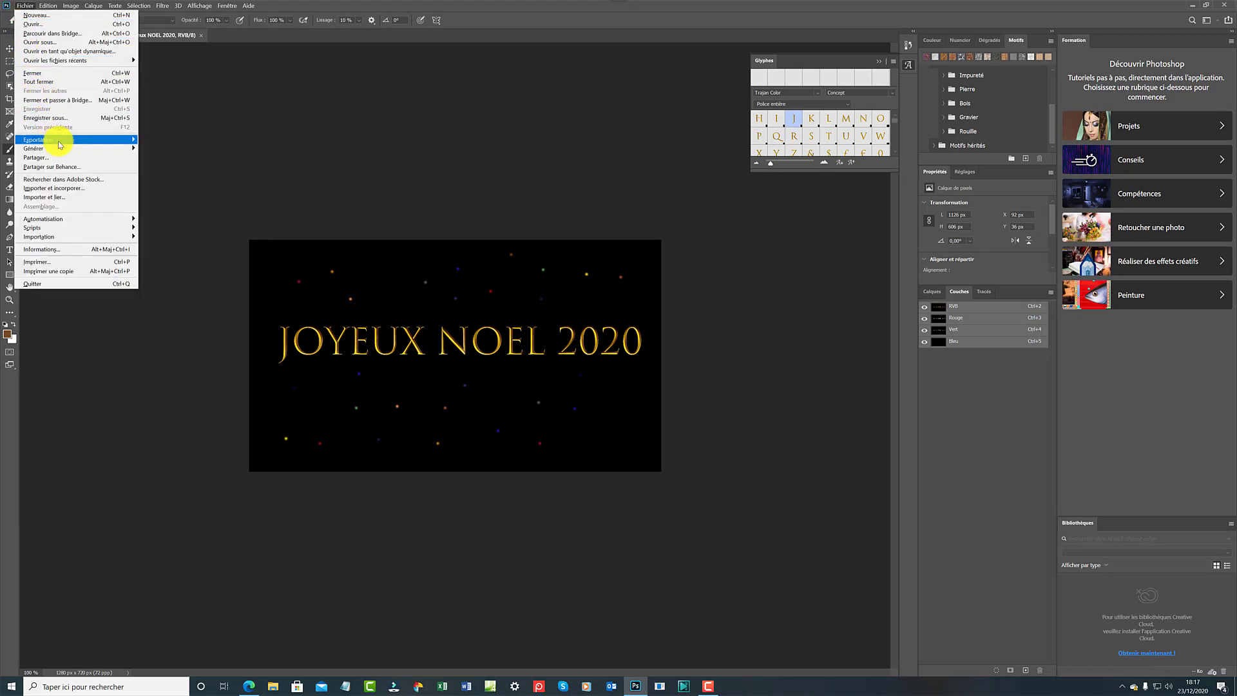
pyautogui.moveTo(60, 144)
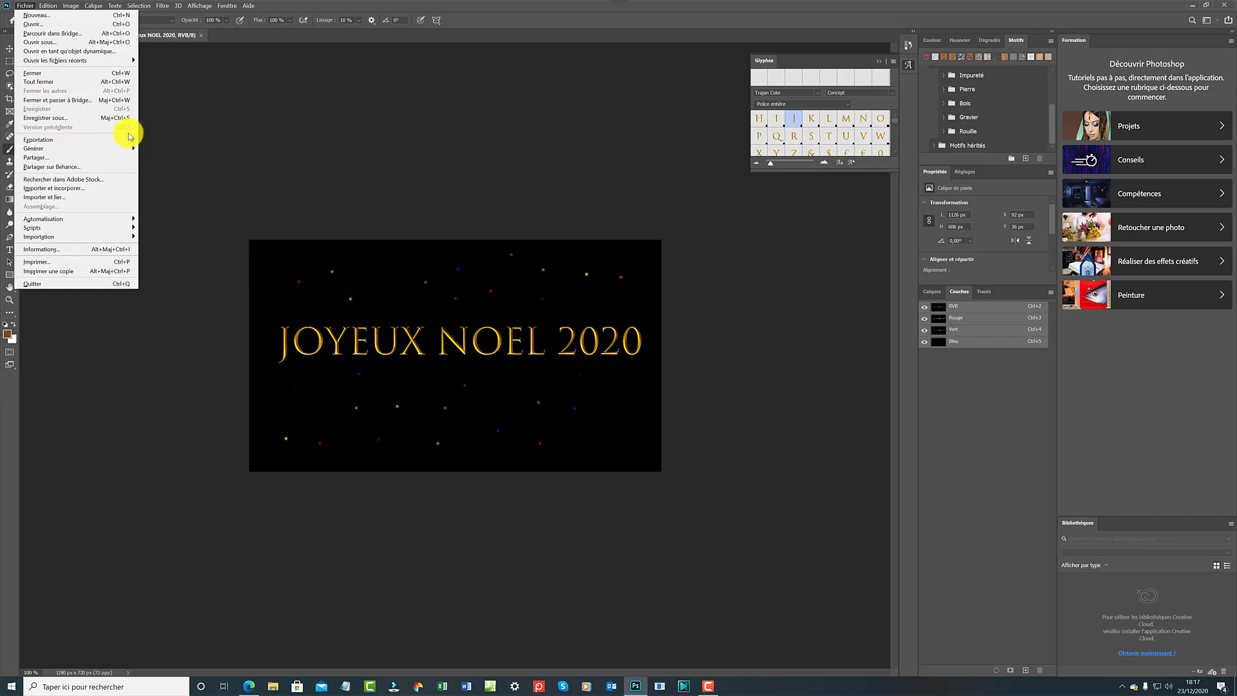
pyautogui.moveTo(130, 138)
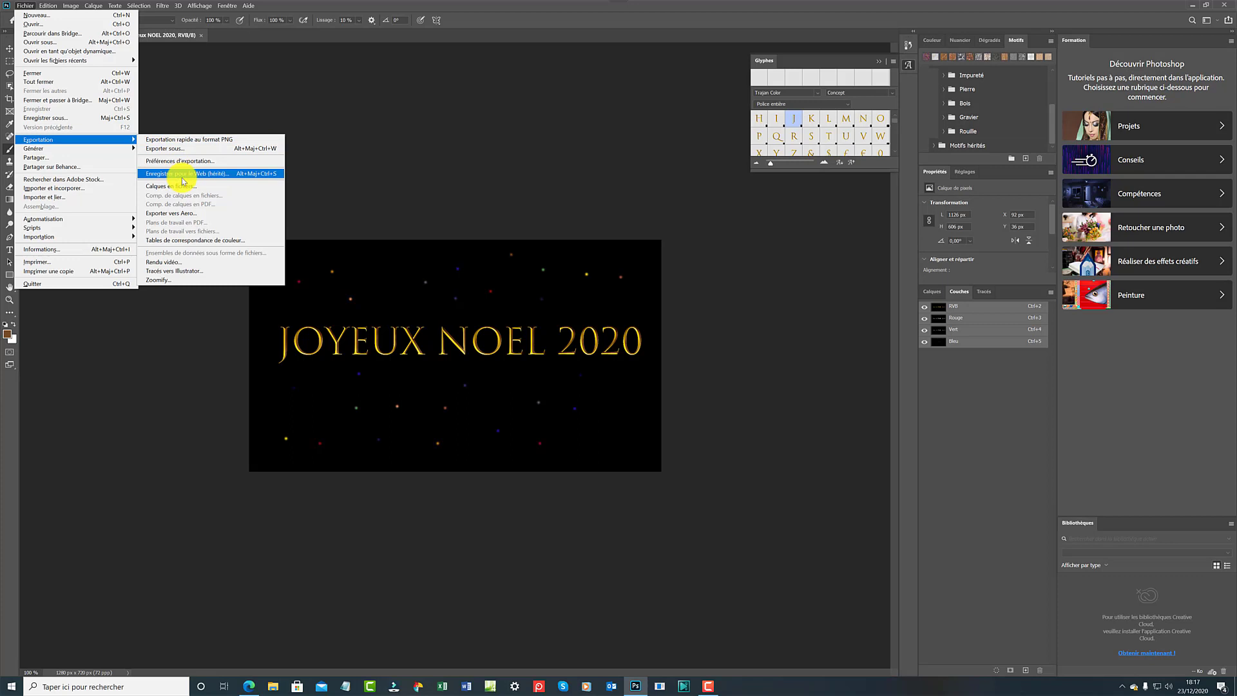
pyautogui.click(202, 140)
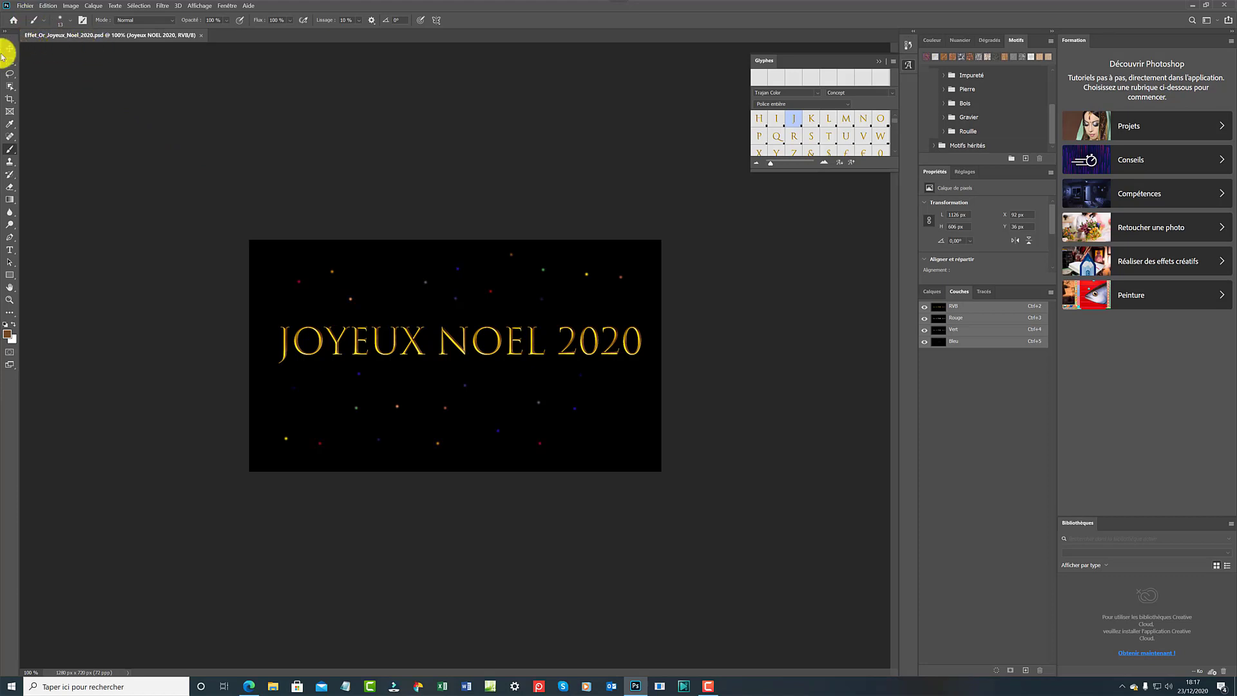
pyautogui.hotkey('ctrl', 'shift', 's')
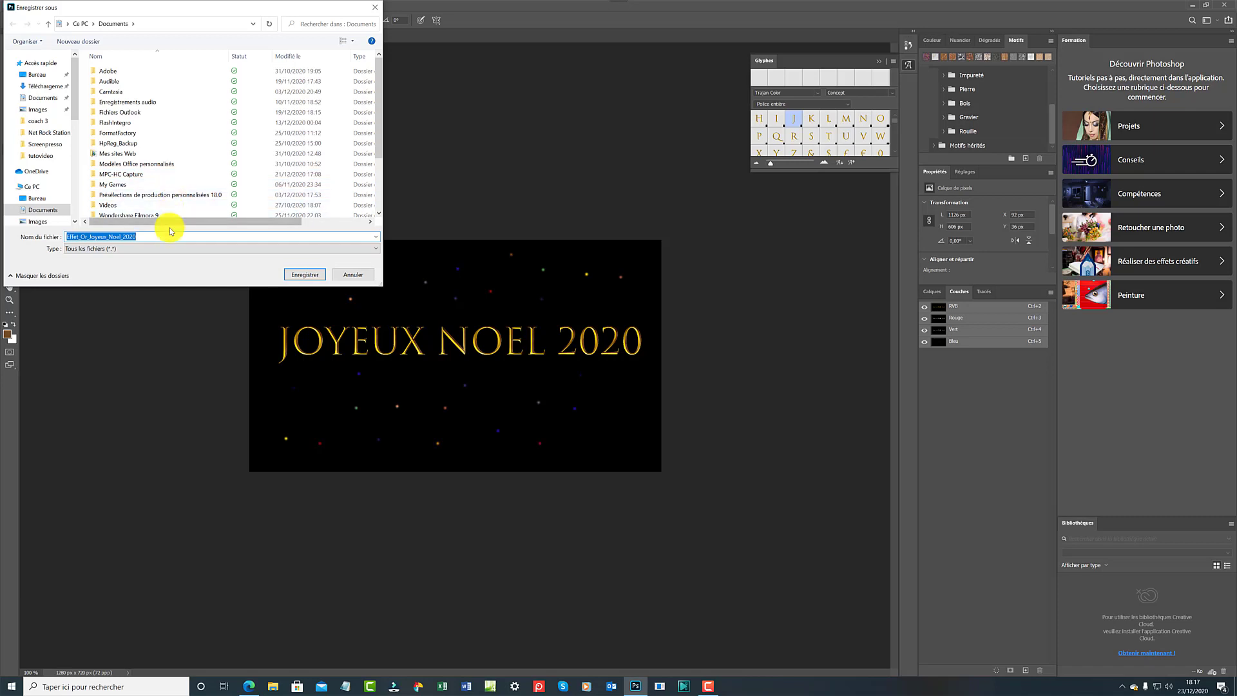
pyautogui.click(304, 276)
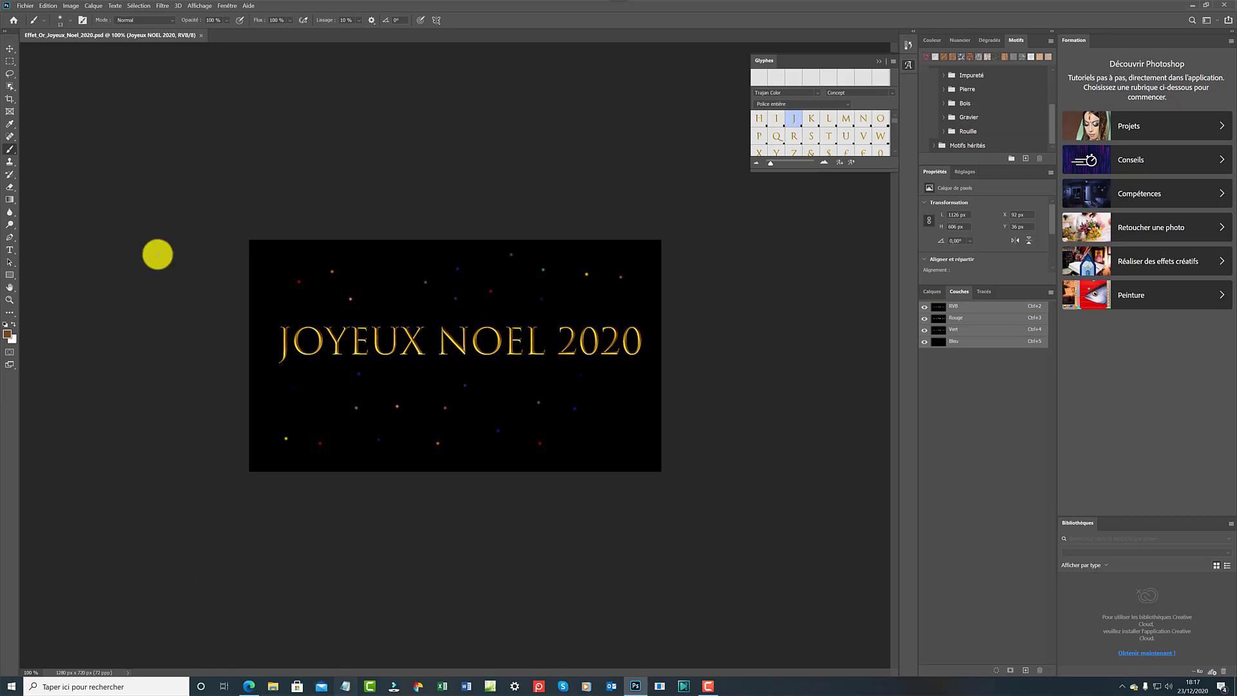
# Export the image as a GIF at 1280 x 720 px to Documents under the name Effet_Or_Joyeux_Noel_2020
pyautogui.click(24, 7)
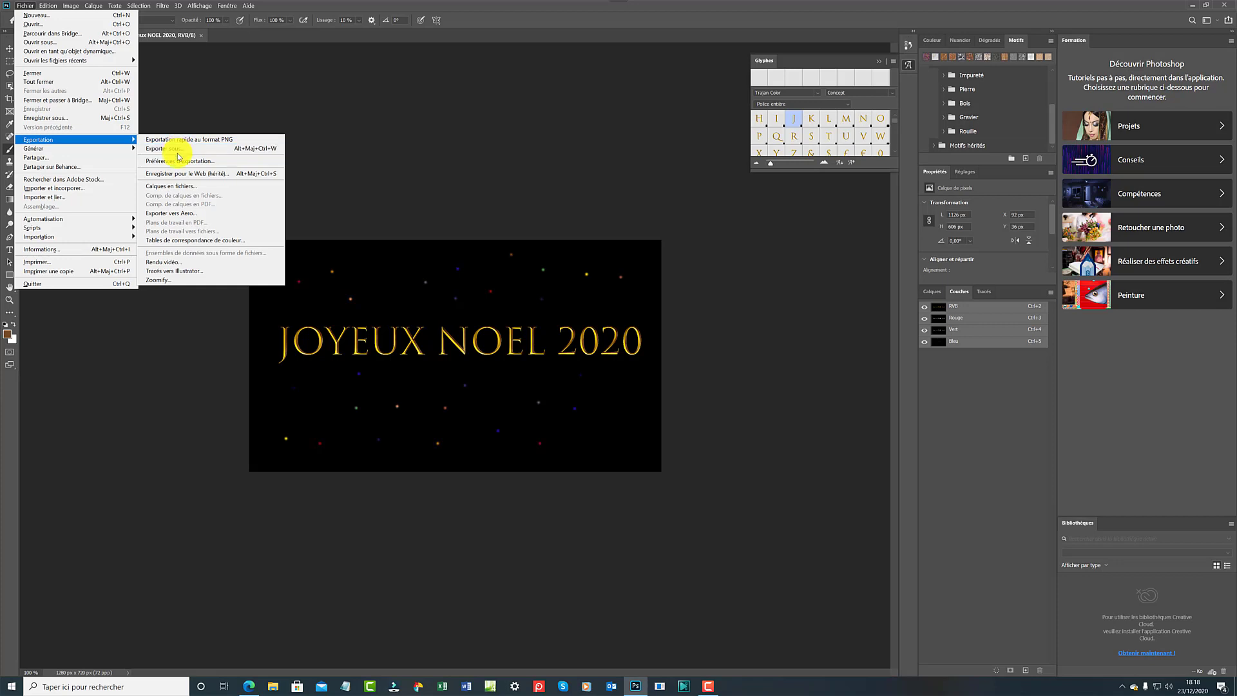
pyautogui.click(172, 149)
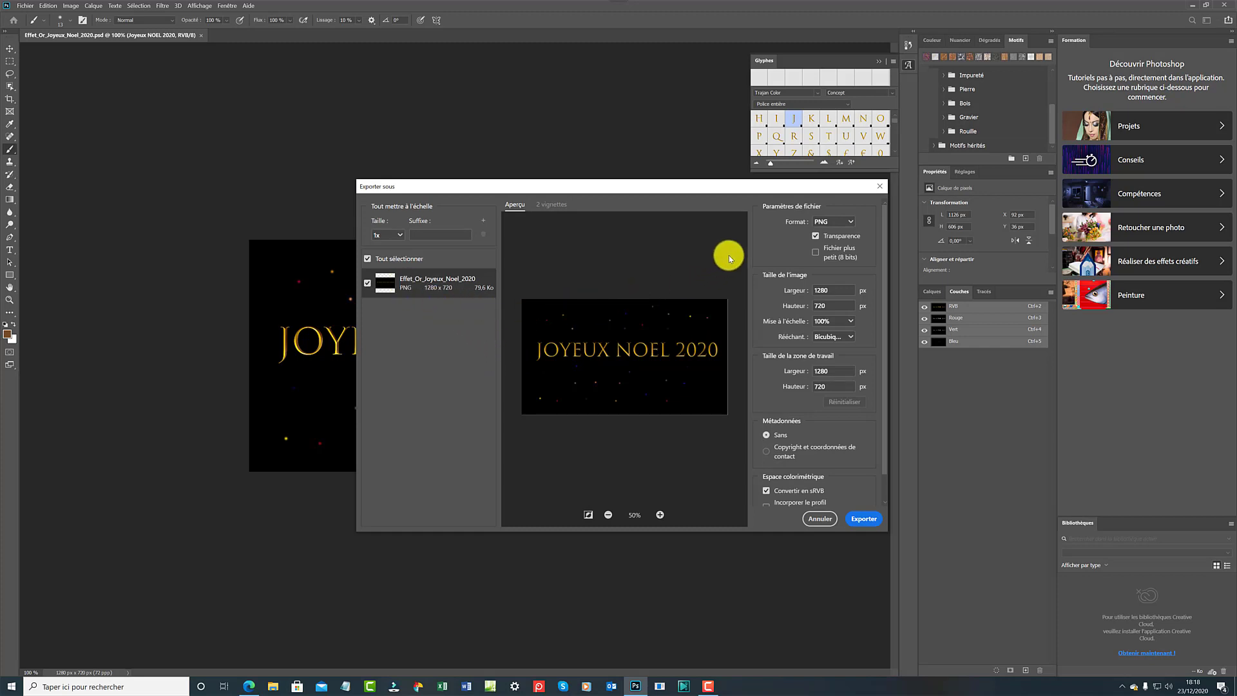
pyautogui.click(850, 224)
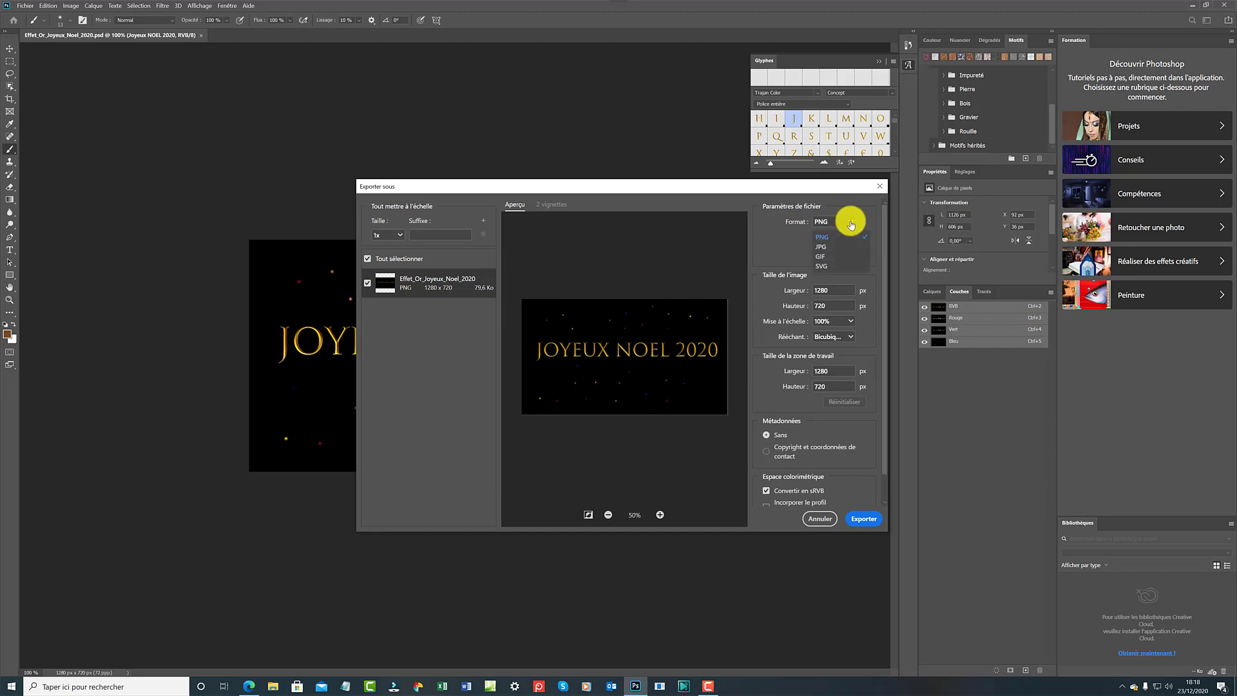
pyautogui.click(822, 258)
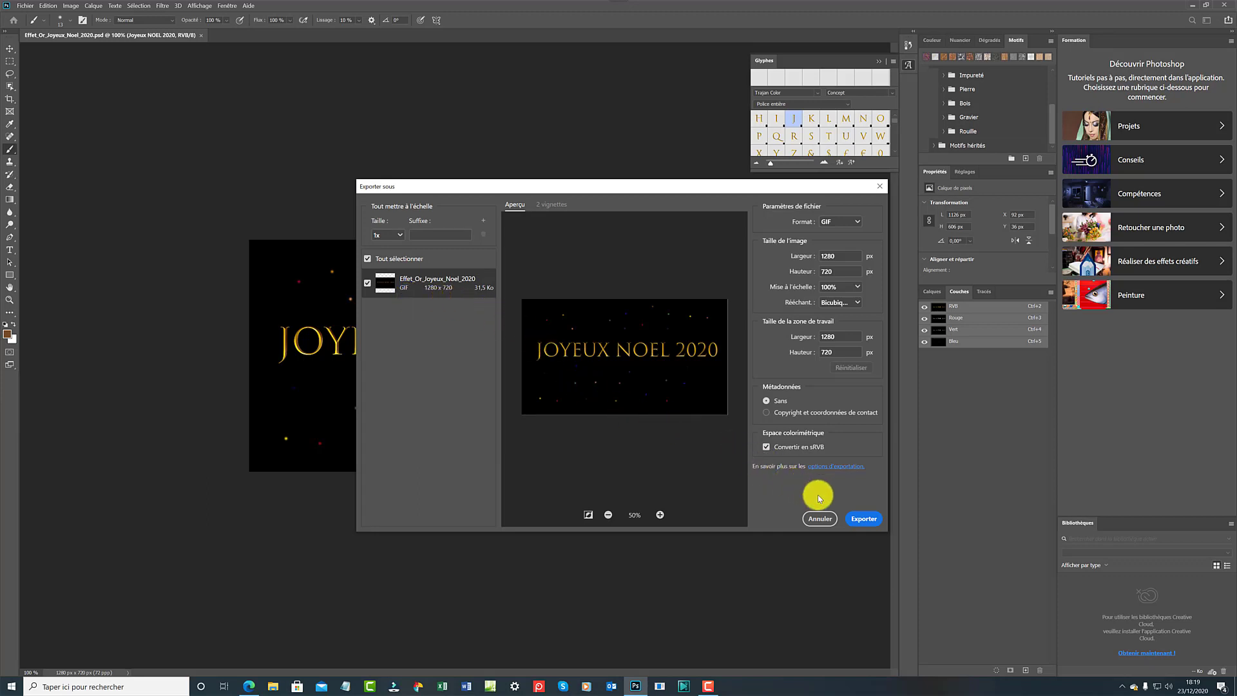
pyautogui.click(859, 520)
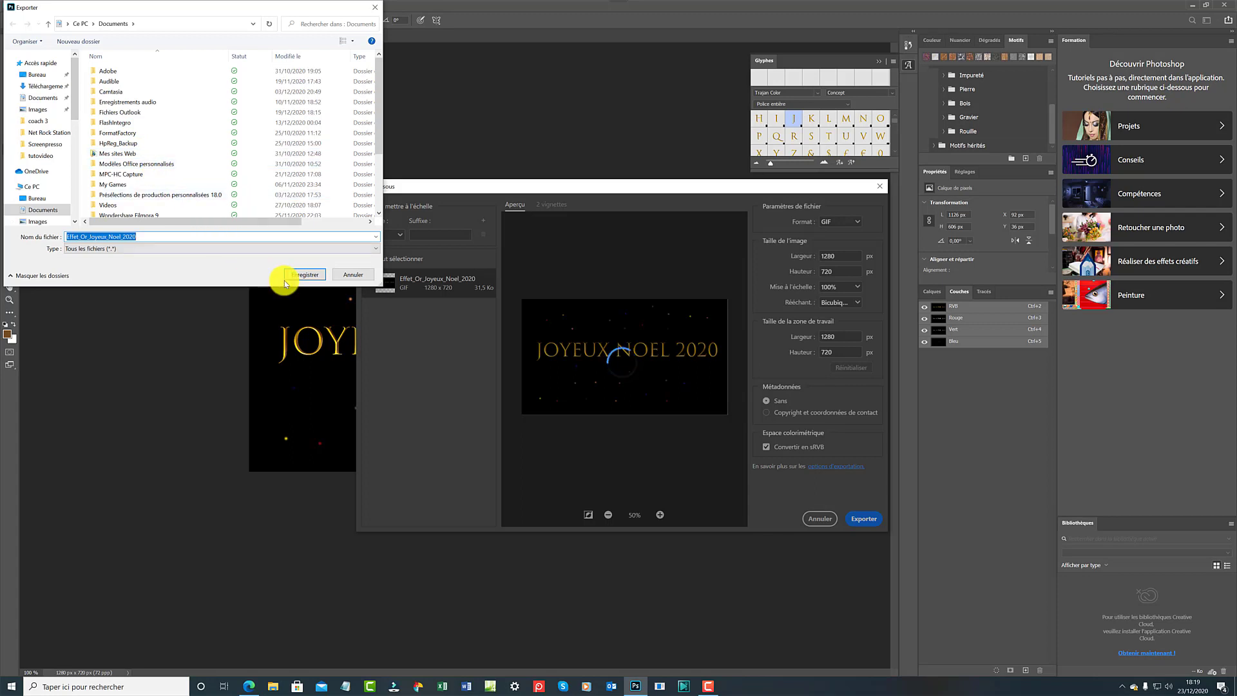
pyautogui.click(304, 277)
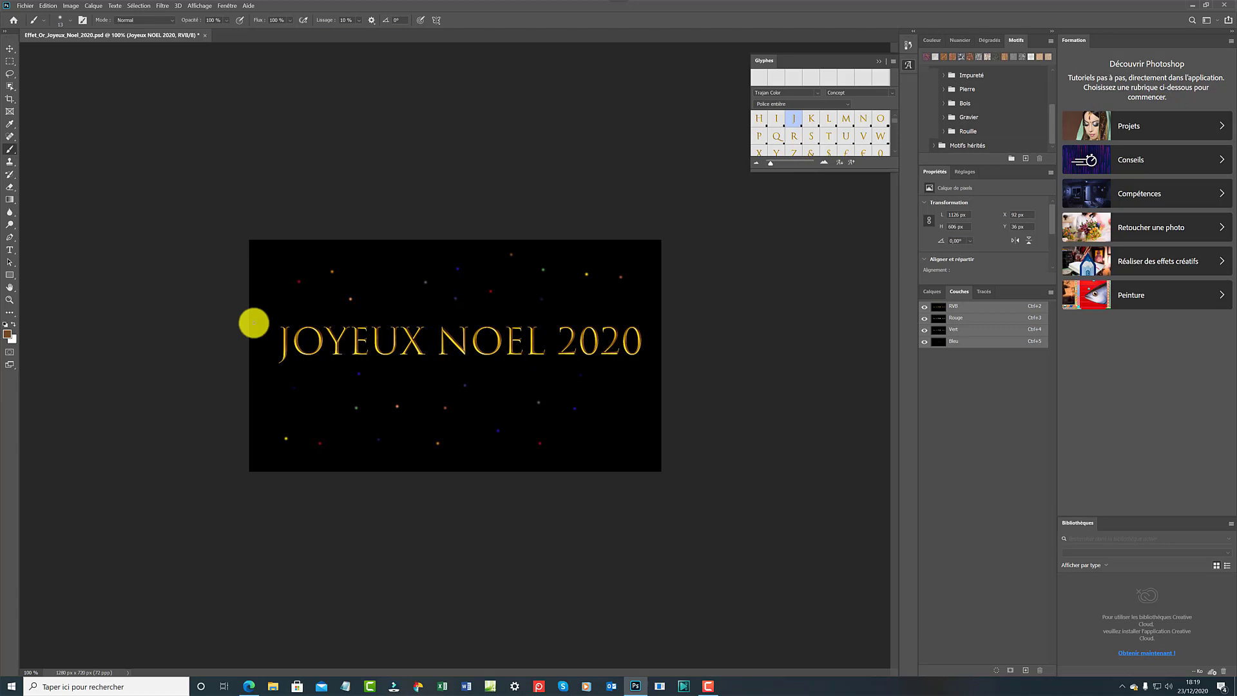
pyautogui.click(25, 6)
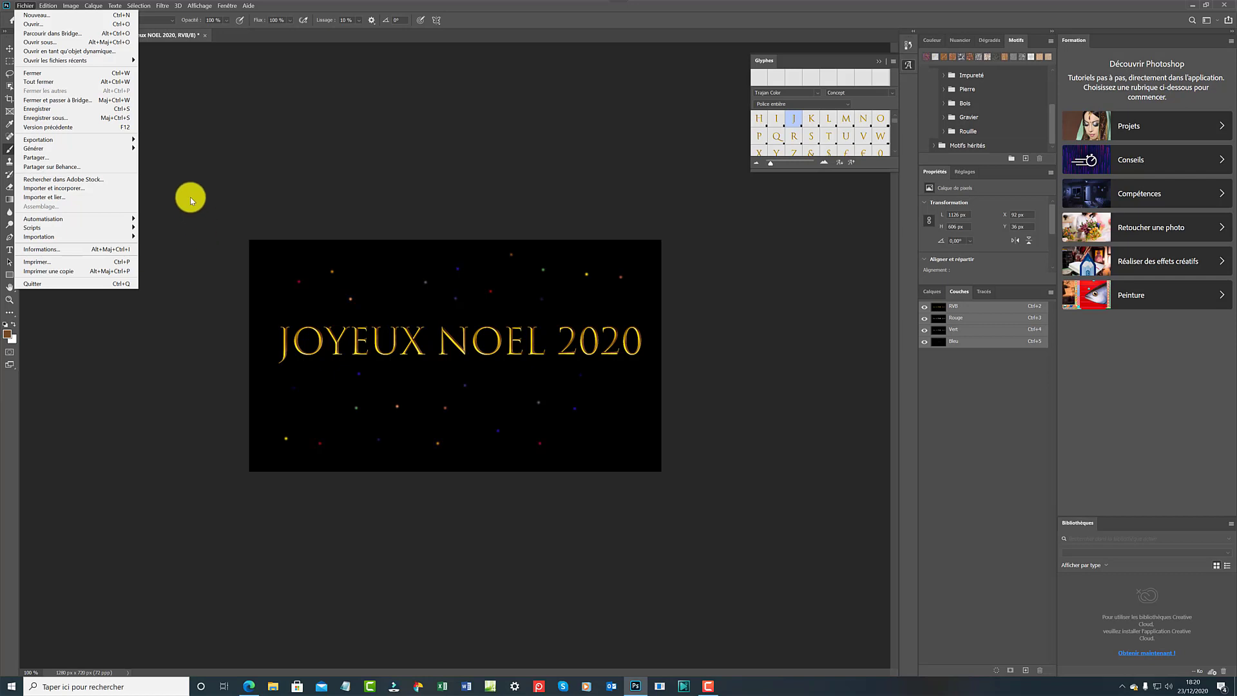
pyautogui.click(37, 119)
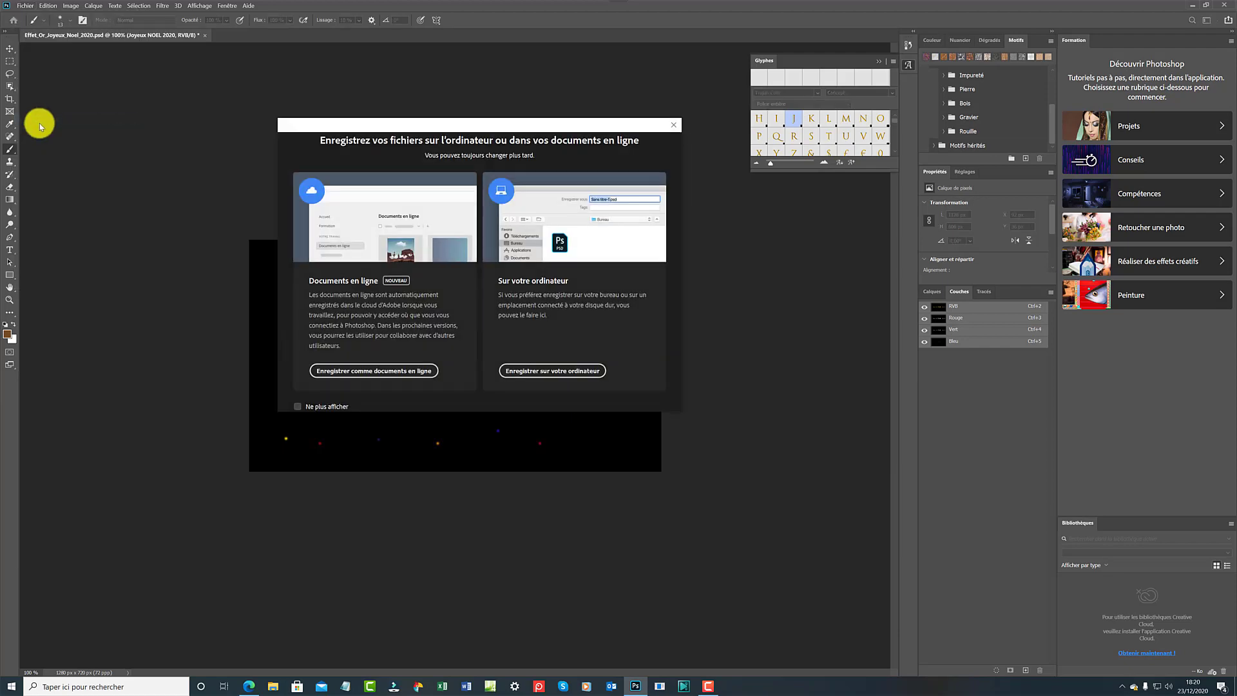
pyautogui.click(674, 124)
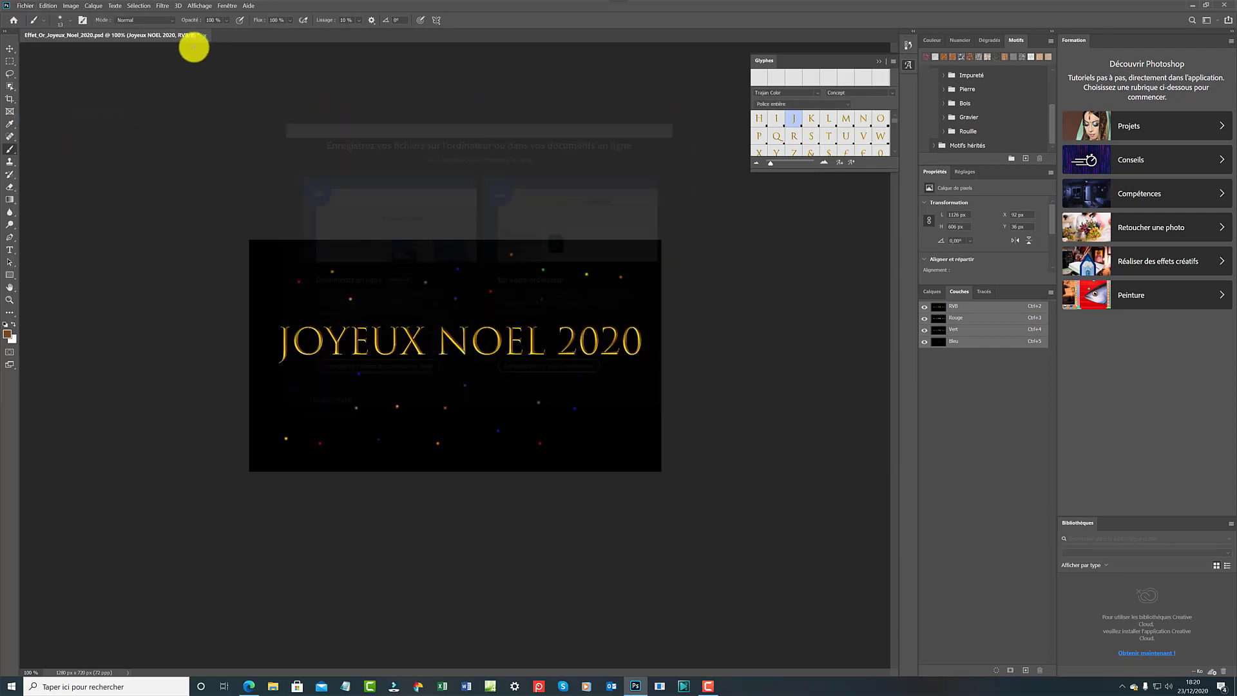
pyautogui.click(26, 8)
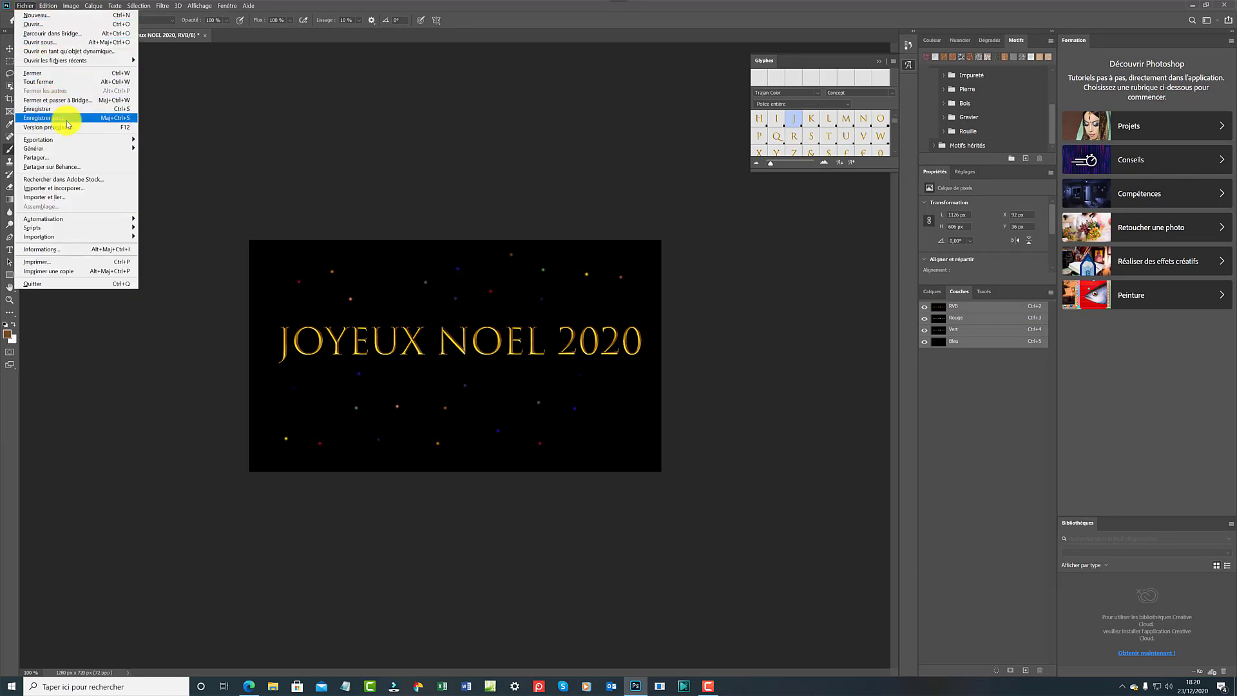
pyautogui.click(161, 106)
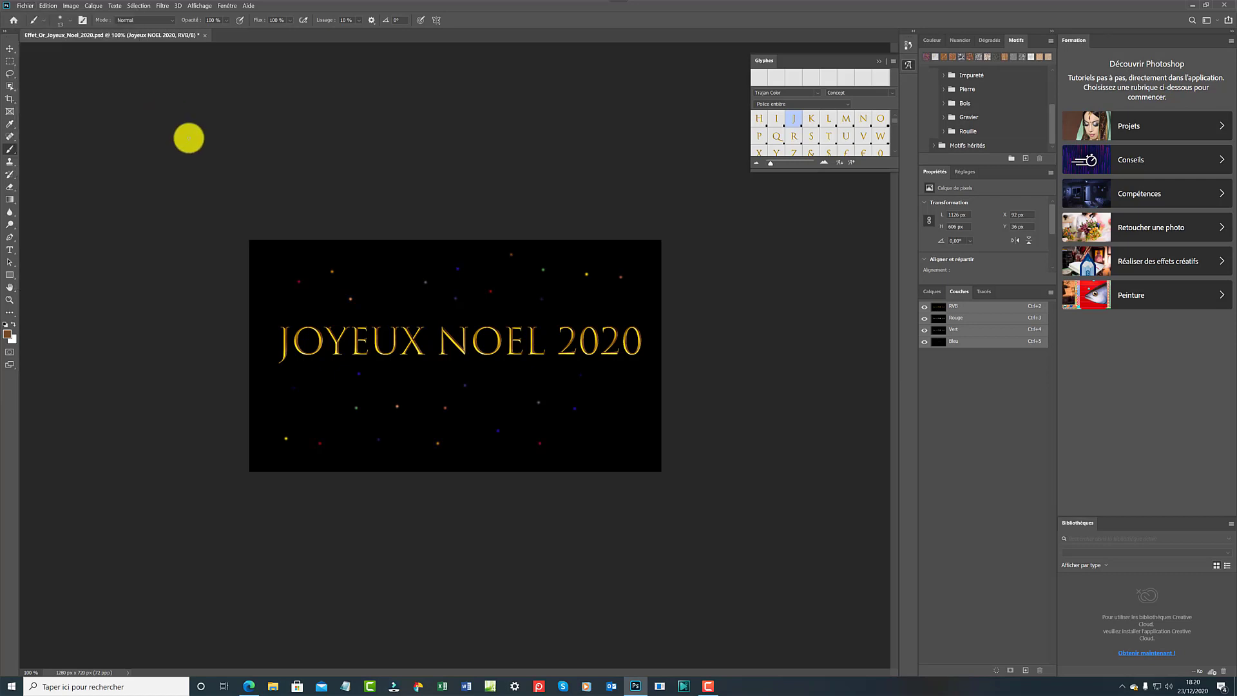
# Save the changes to Effet_Or_Joyeux_Noel_2020.psd and close the document
pyautogui.hotkey('ctrl', 's')
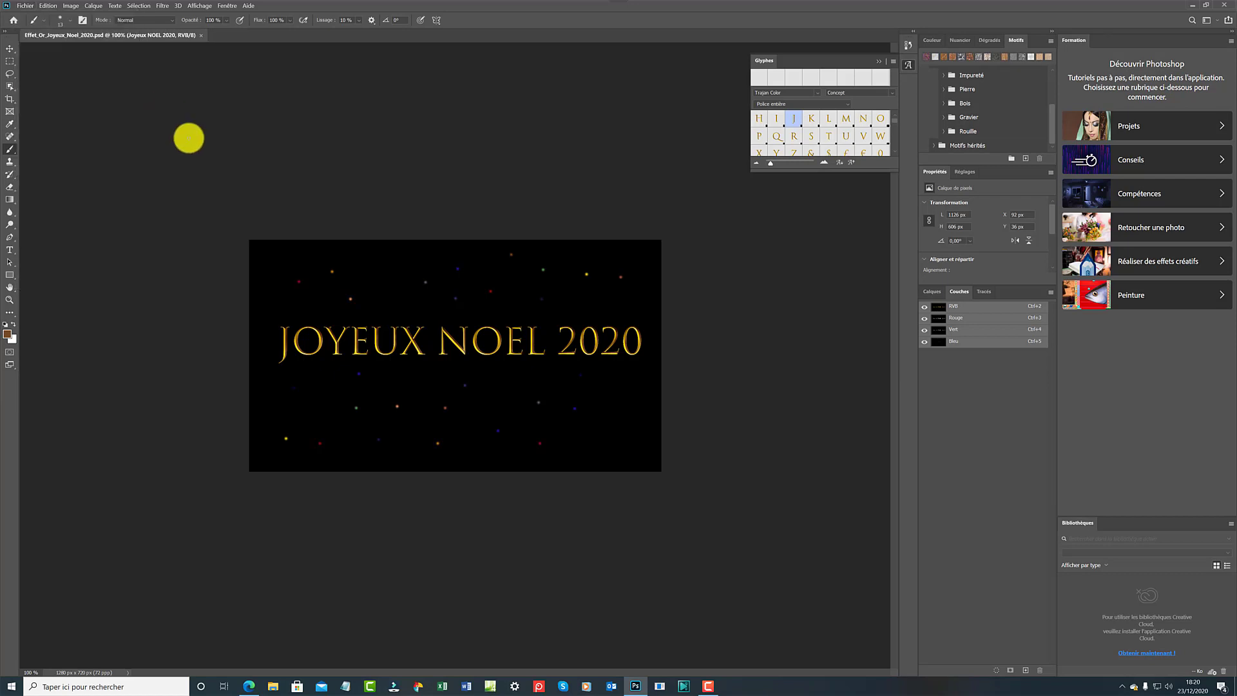
pyautogui.click(19, 8)
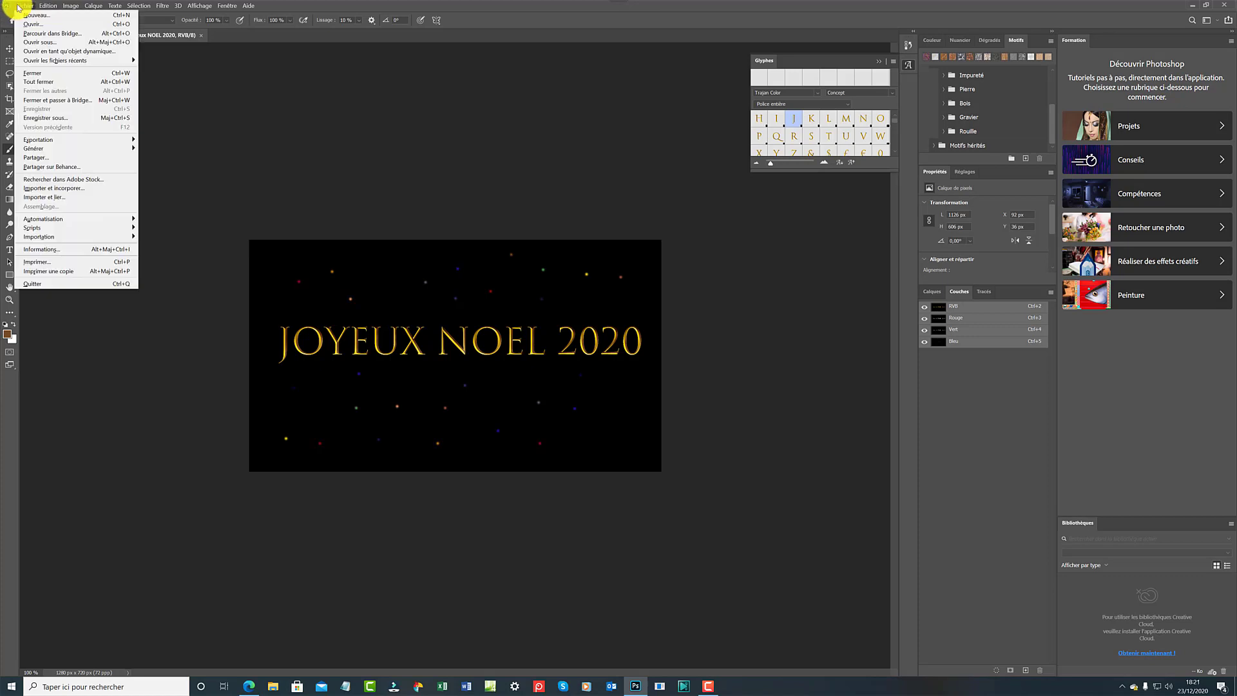
pyautogui.click(40, 74)
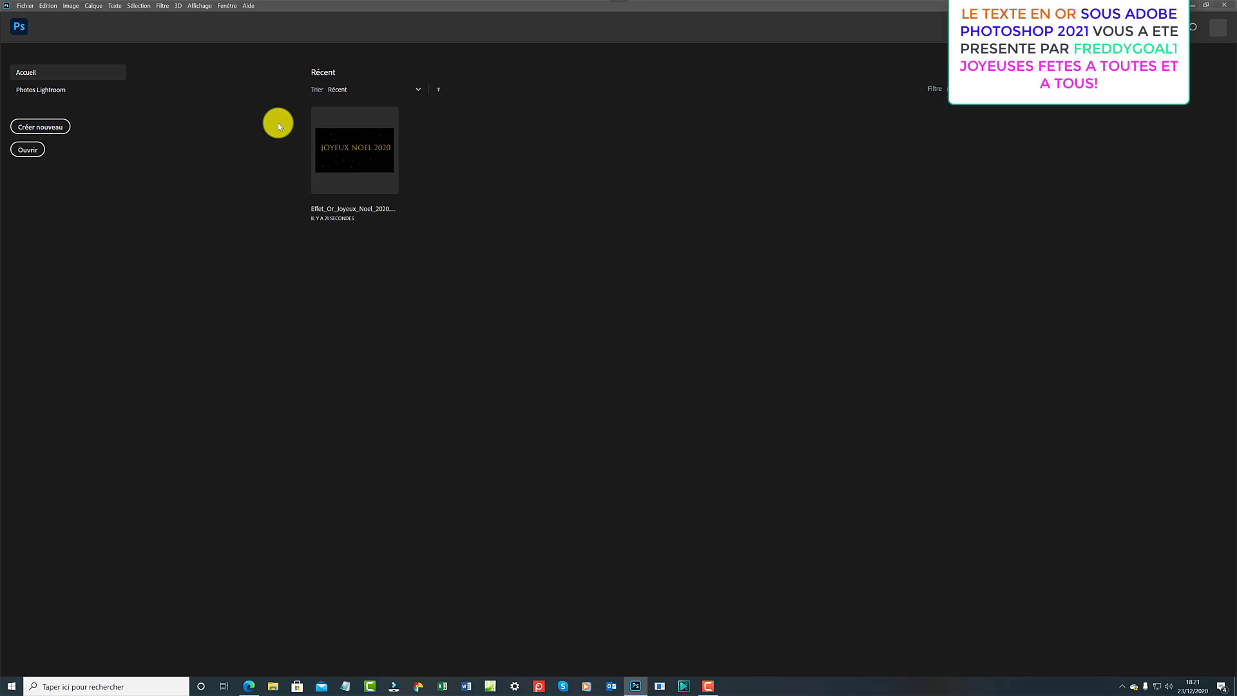
# Quit Photoshop and return to the desktop
pyautogui.click(24, 6)
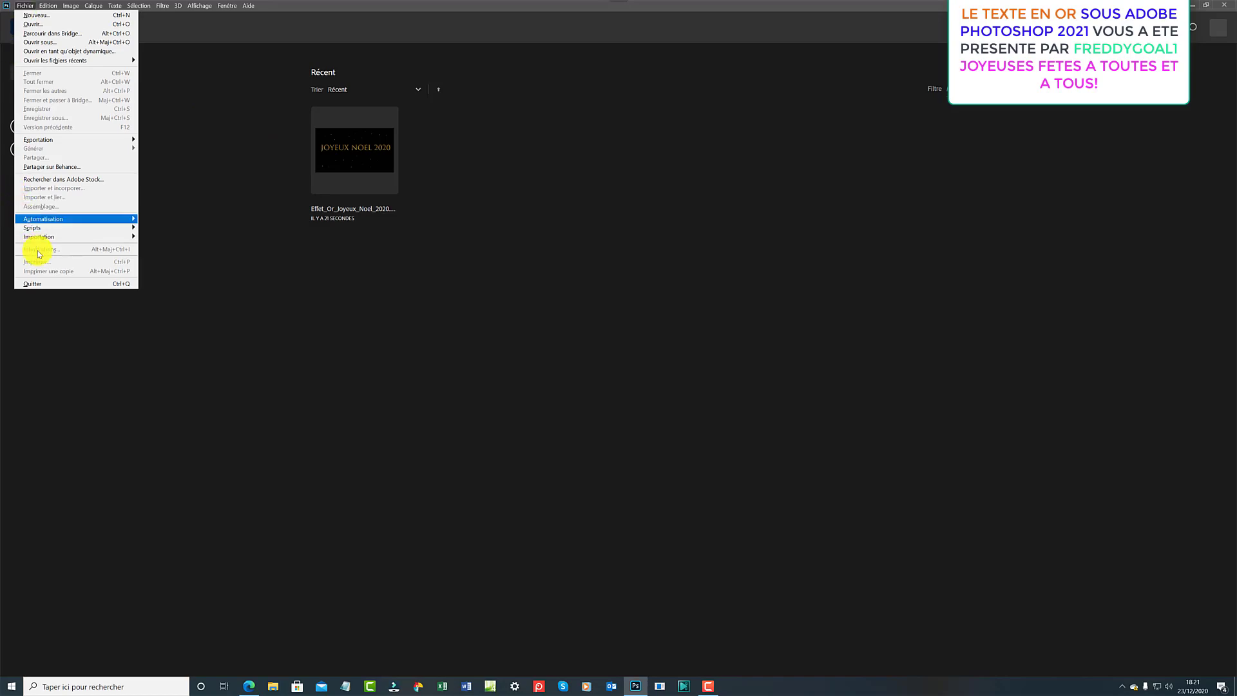
pyautogui.click(50, 288)
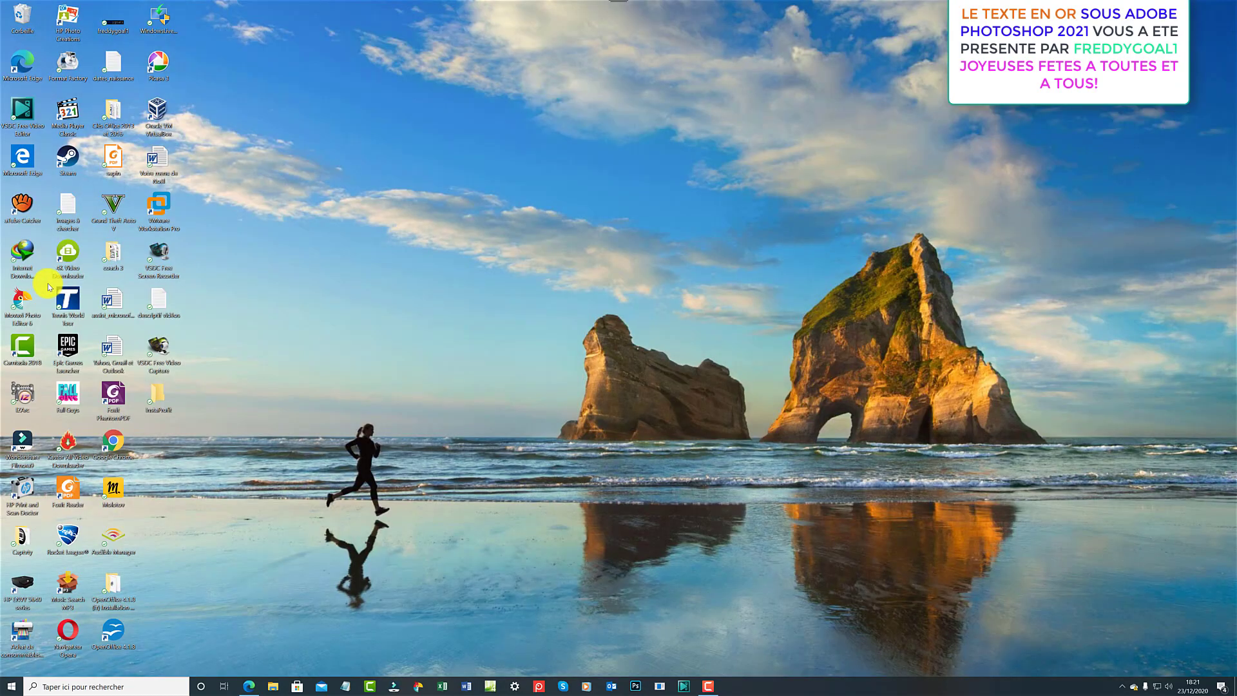